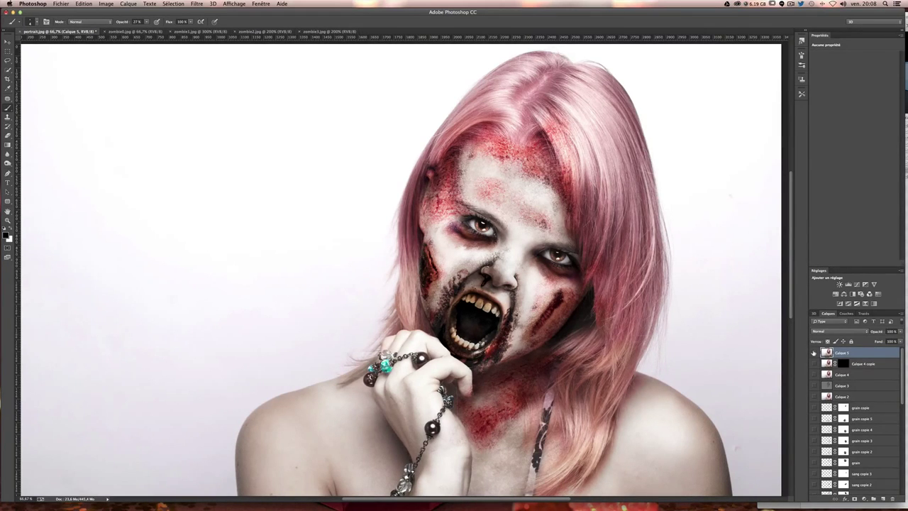
# Hide and re-show Calque 5 to compare the zombie portrait with the original photo
pyautogui.click(814, 352)
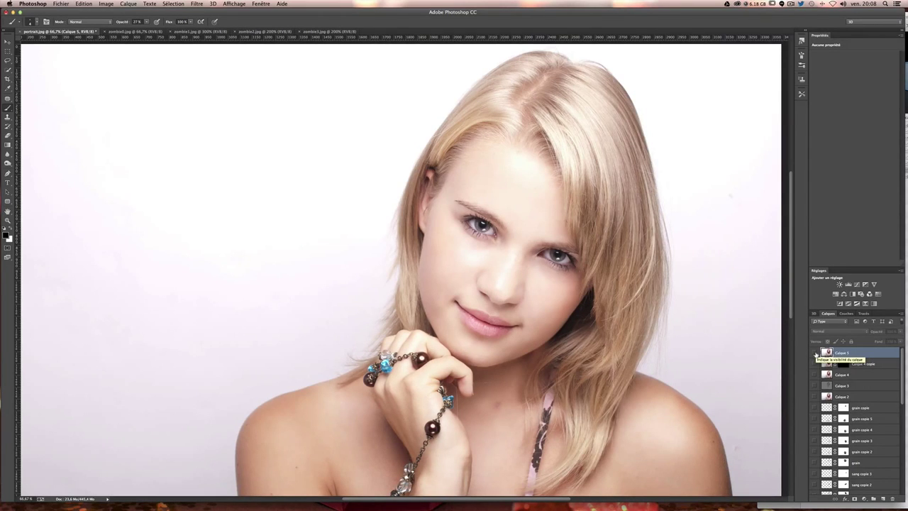
pyautogui.click(814, 353)
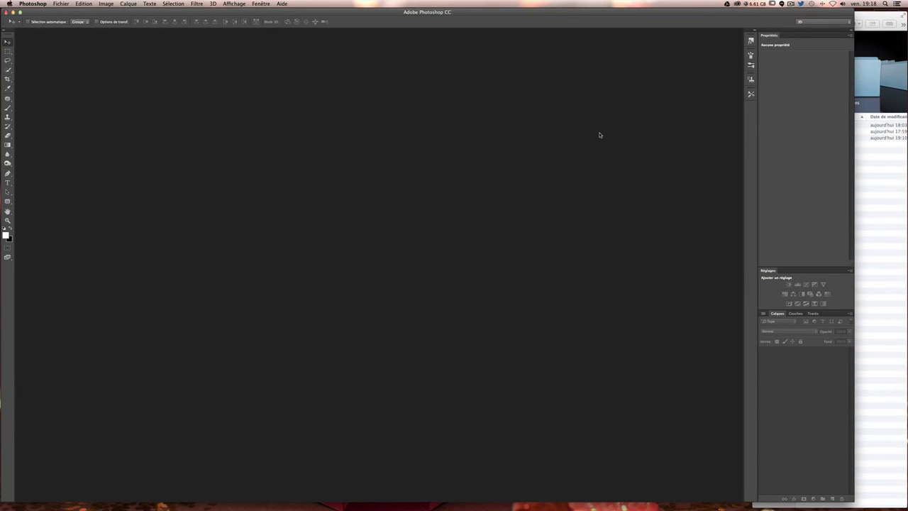
# Arrange the zombie project folder window and open the SSD drive in a second Finder window
pyautogui.click(881, 164)
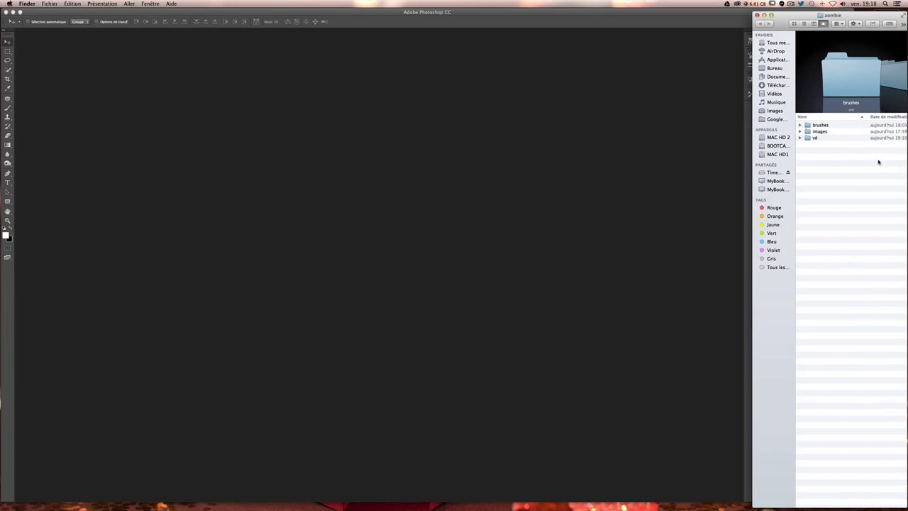
pyautogui.click(800, 124)
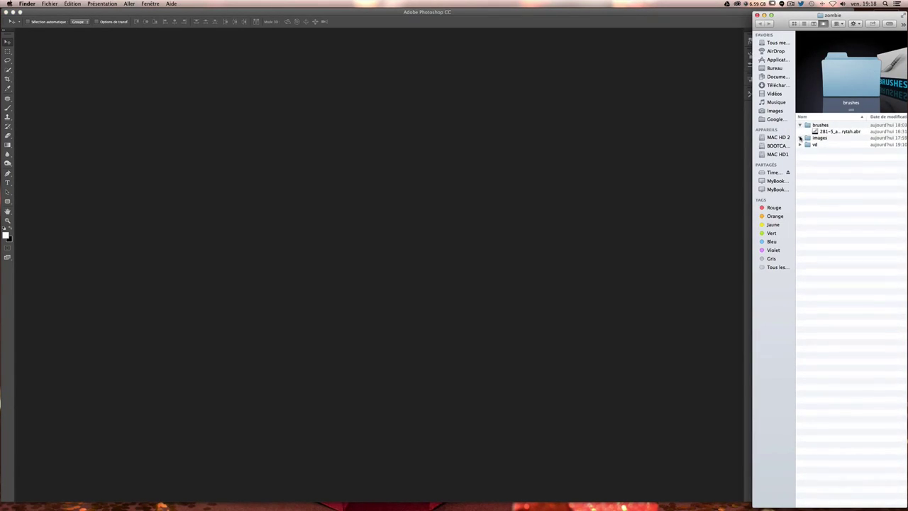
pyautogui.click(801, 138)
pyautogui.moveTo(844, 16); pyautogui.dragTo(847, 58)
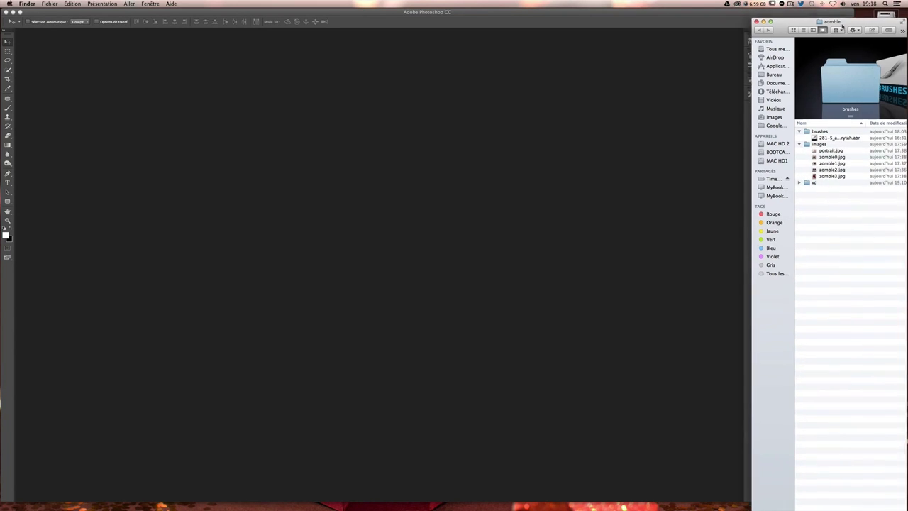
pyautogui.doubleClick(885, 22)
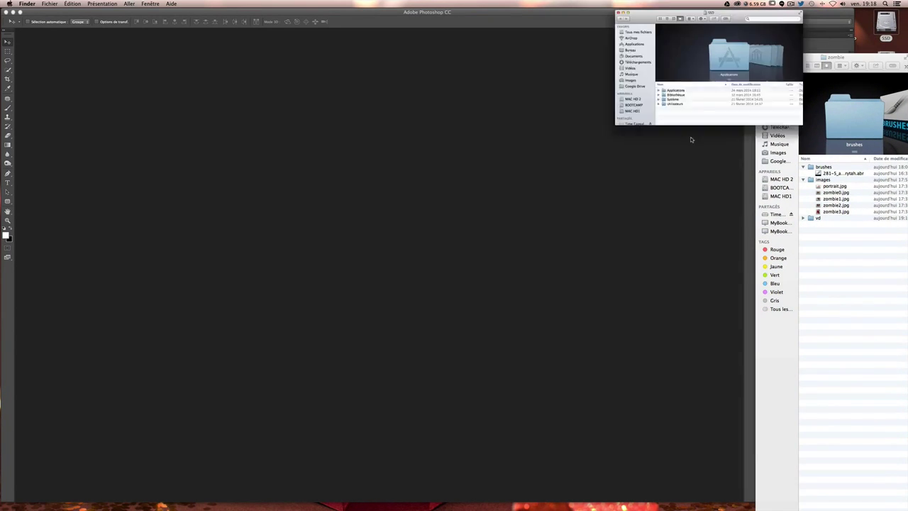
pyautogui.moveTo(710, 10); pyautogui.dragTo(576, 12)
# Copy the 281-5 abstract .abr brush file into Applications › Adobe Photoshop CC › Presets › Brushes
pyautogui.click(586, 124)
pyautogui.doubleClick(586, 125)
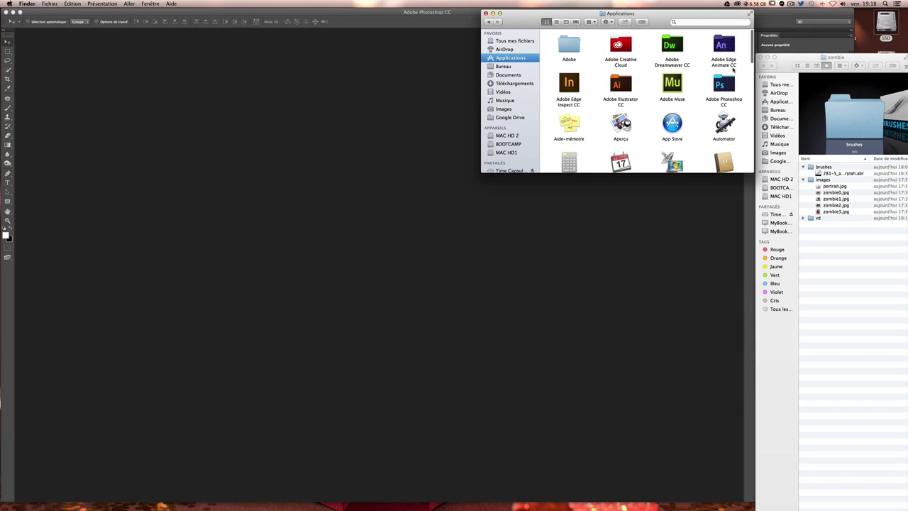
pyautogui.doubleClick(722, 85)
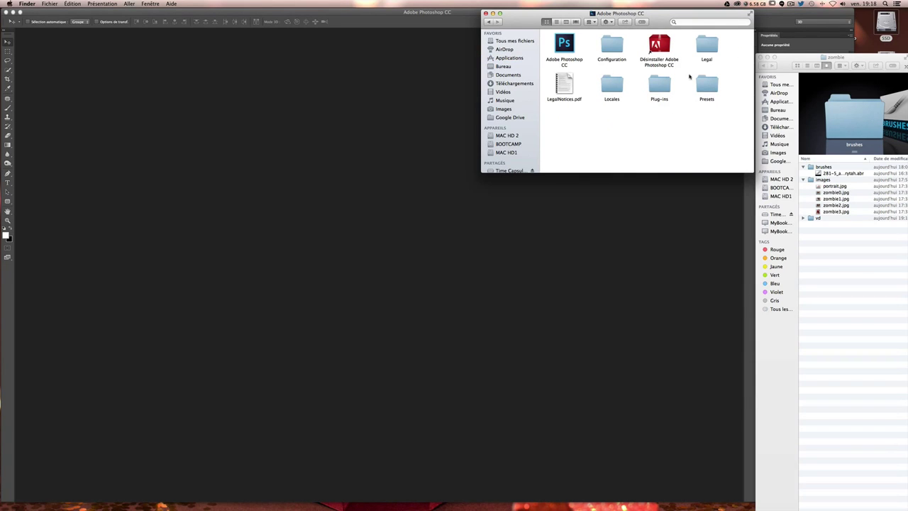
pyautogui.click(703, 85)
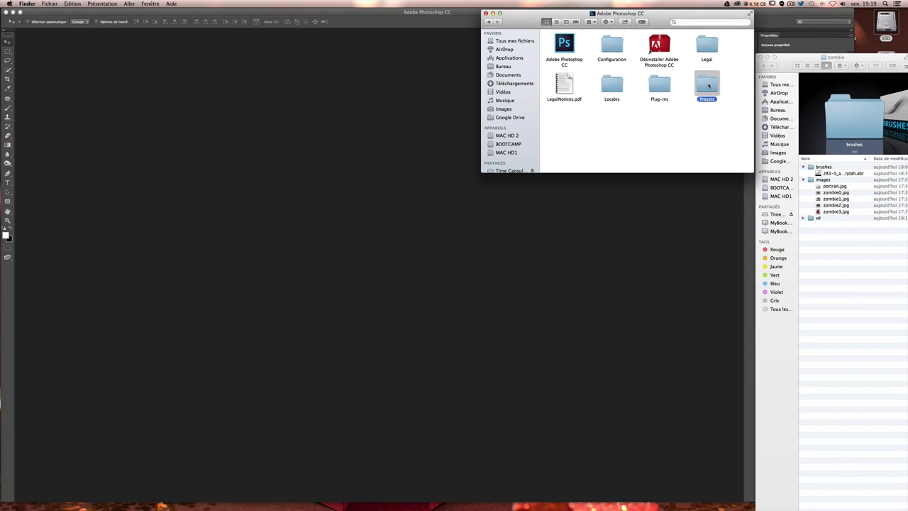
pyautogui.doubleClick(708, 85)
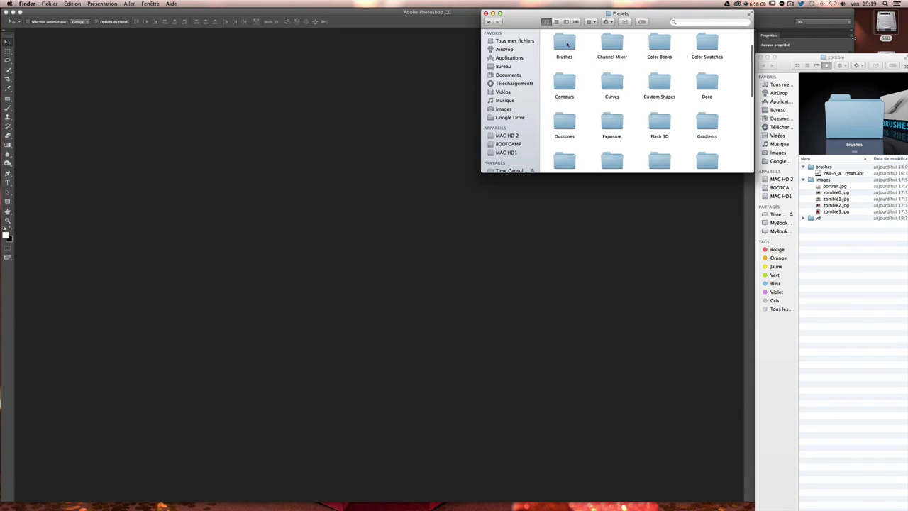
pyautogui.doubleClick(567, 45)
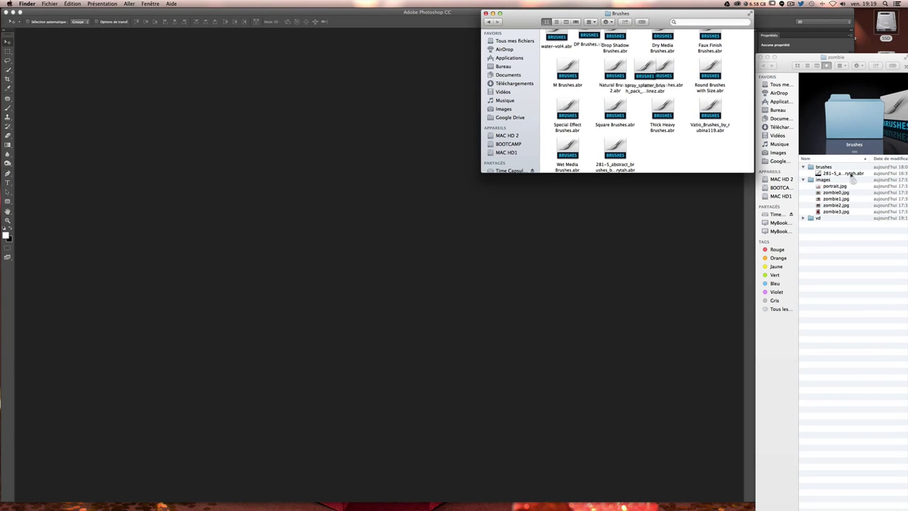
pyautogui.moveTo(837, 174); pyautogui.dragTo(745, 158)
pyautogui.click(486, 13)
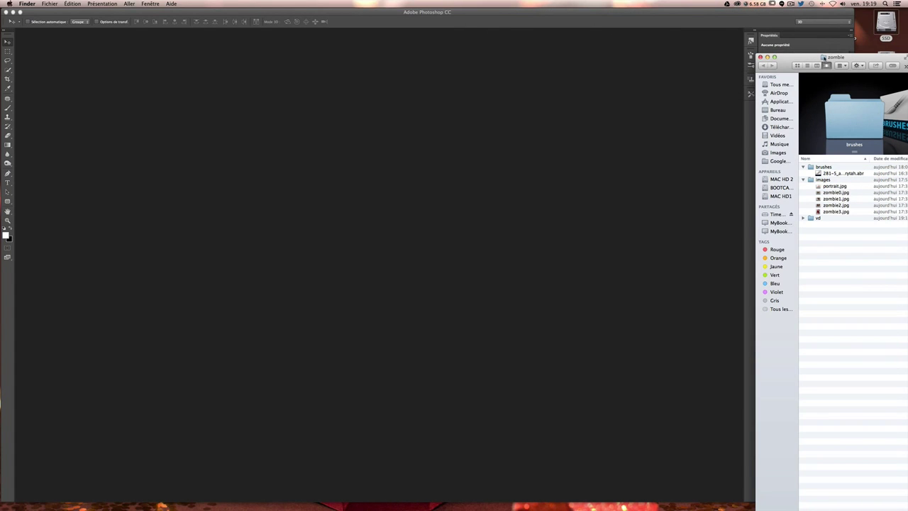
# Open portrait.jpg from the images folder in Photoshop, discarding its embedded colour profile
pyautogui.moveTo(824, 56); pyautogui.dragTo(827, 16)
pyautogui.click(838, 139)
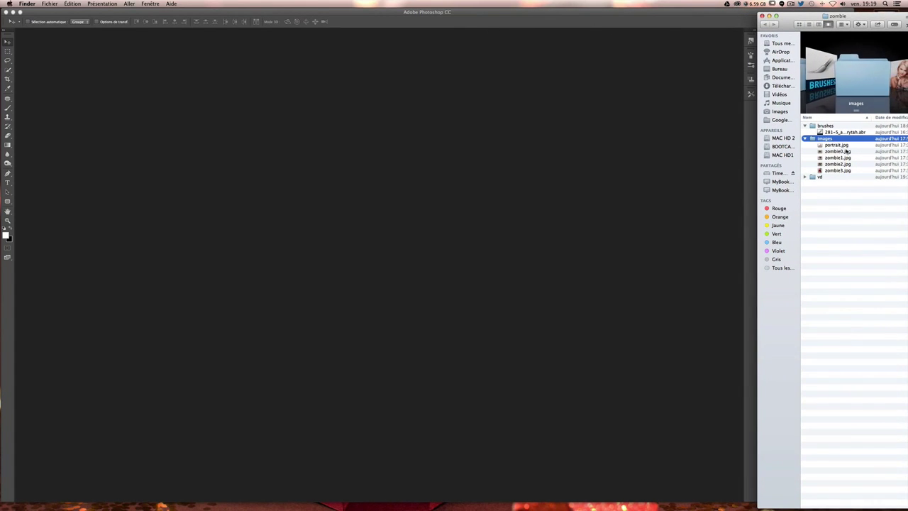
pyautogui.click(836, 145)
pyautogui.rightClick(827, 145)
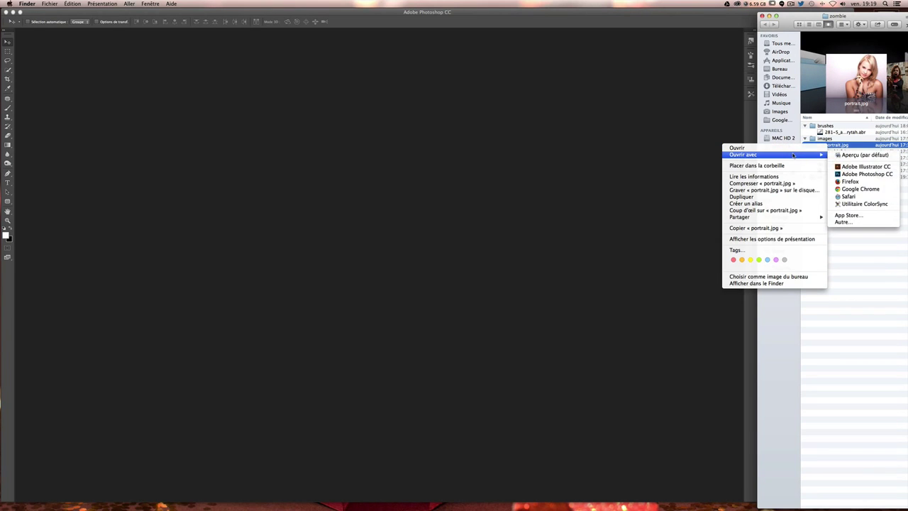
pyautogui.click(862, 174)
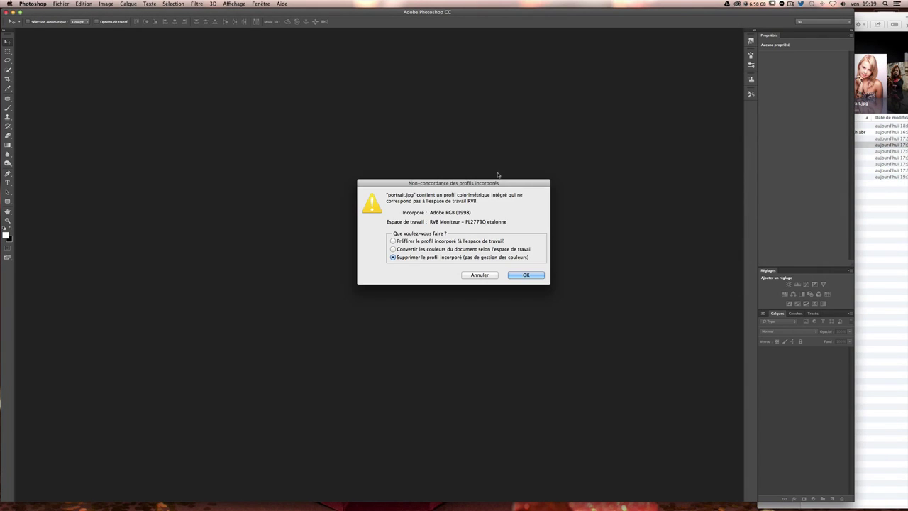
pyautogui.press('Return')
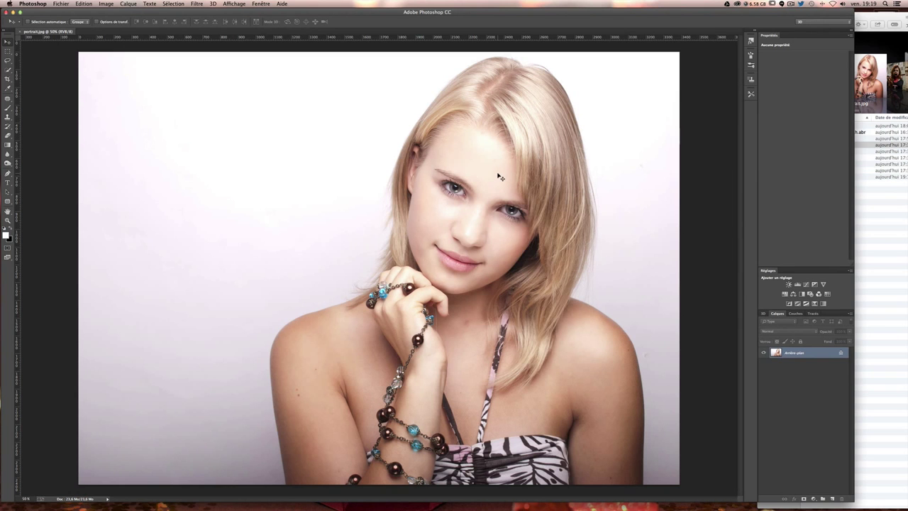
# Zoom and pan around the portrait, ending with the whole photo fitted in view
pyautogui.press('super+plus')
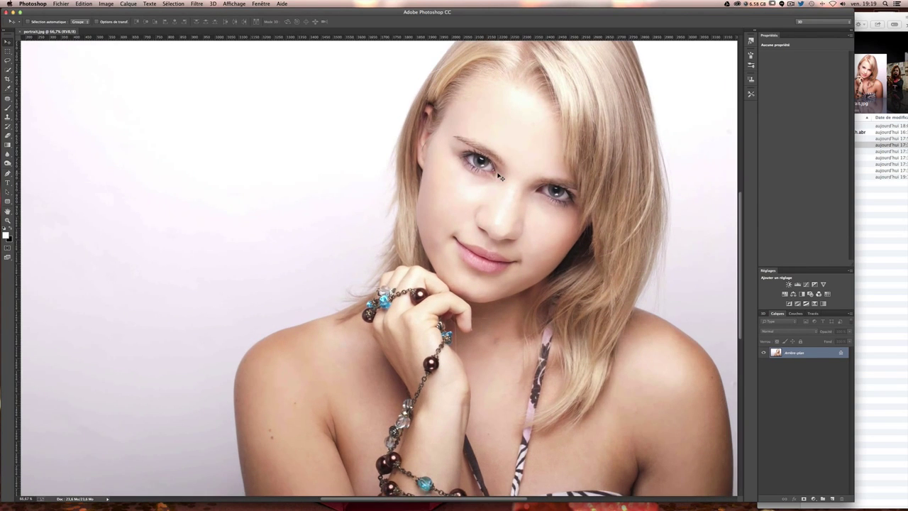
pyautogui.press('super+plus')
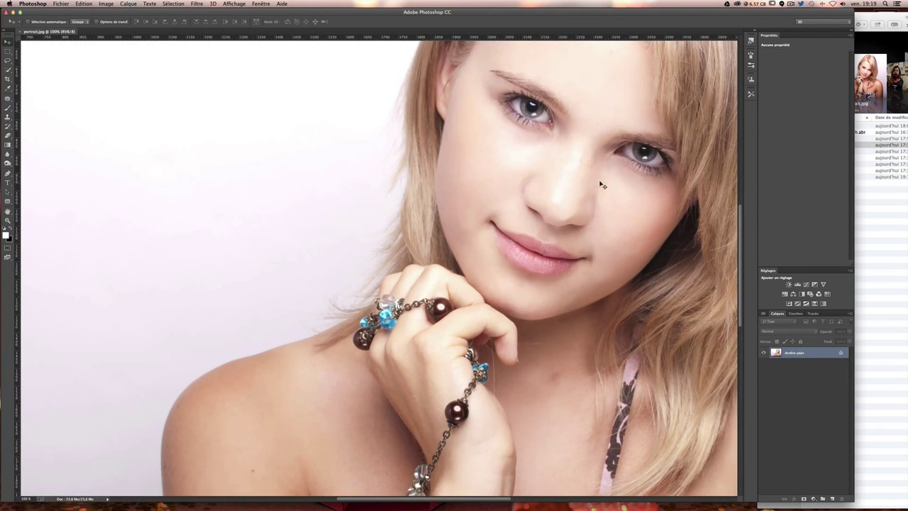
pyautogui.moveTo(603, 186)
pyautogui.mouseDown()
pyautogui.moveTo(441, 306)
pyautogui.moveTo(482, 273)
pyautogui.mouseUp()
pyautogui.press('super+minus')
pyautogui.press('super+minus')
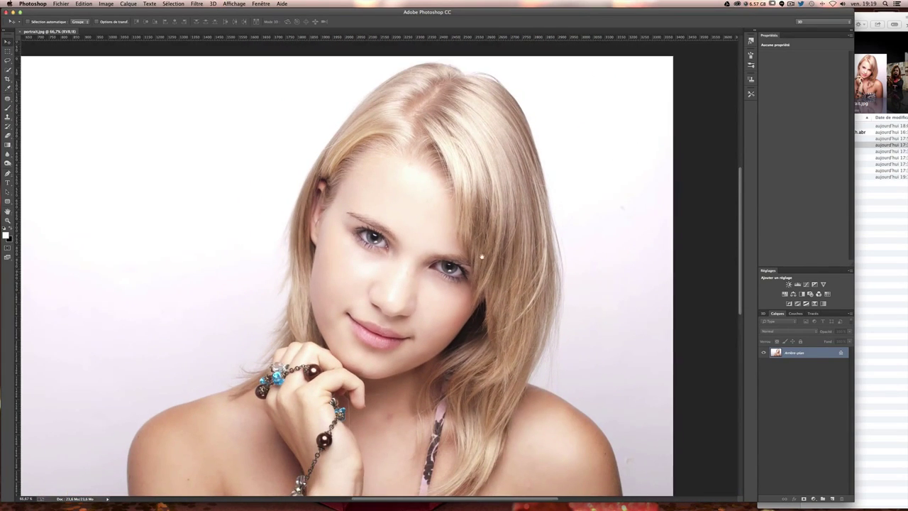
pyautogui.press('super+plus')
pyautogui.press('super+minus')
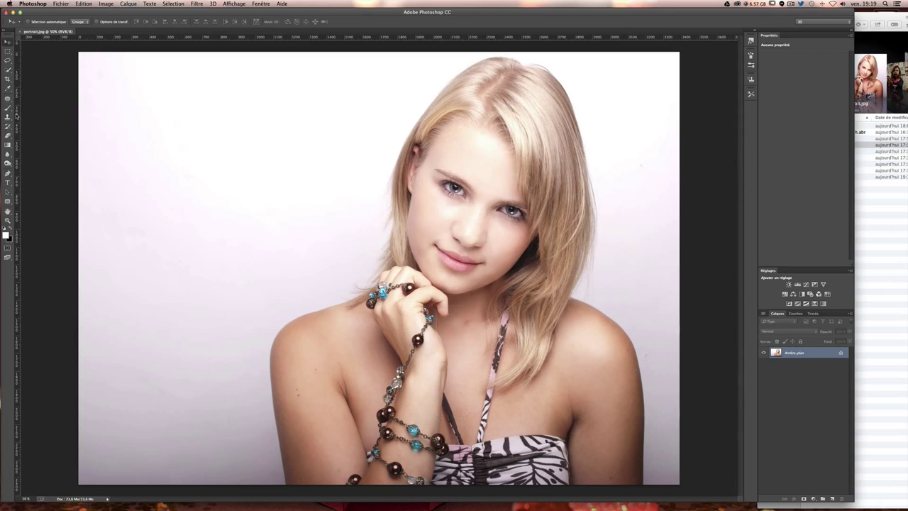
# Quick-select the woman's hair, face, hand and shoulders against the white background
pyautogui.click(8, 69)
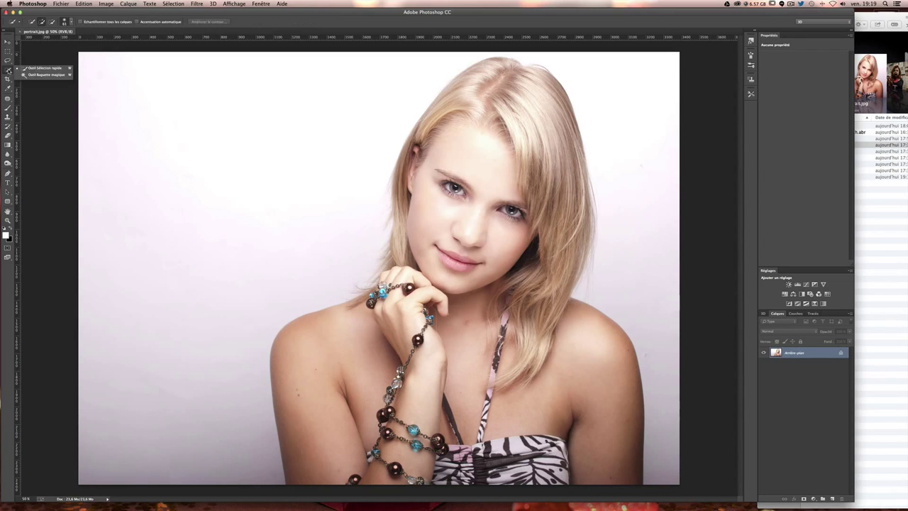
pyautogui.click(46, 68)
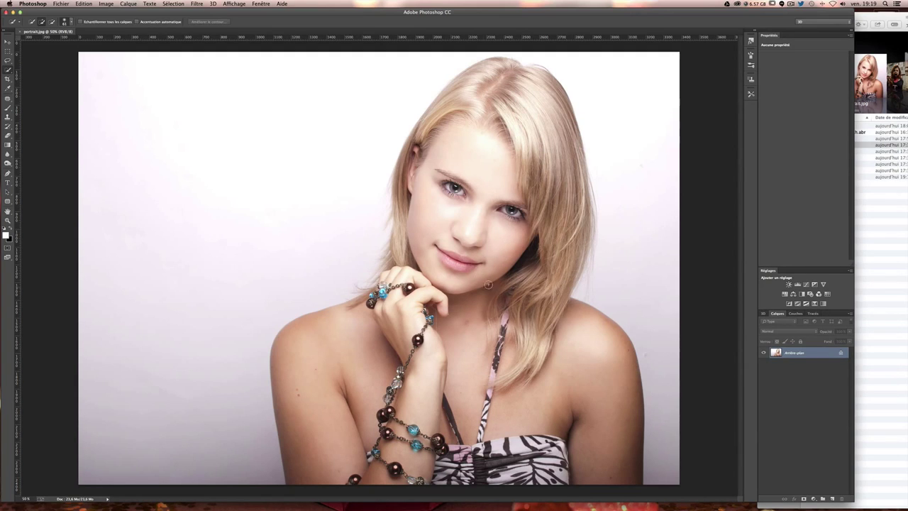
pyautogui.moveTo(444, 141)
pyautogui.mouseDown()
pyautogui.moveTo(437, 173)
pyautogui.moveTo(453, 264)
pyautogui.moveTo(348, 340)
pyautogui.moveTo(359, 396)
pyautogui.moveTo(410, 421)
pyautogui.moveTo(514, 440)
pyautogui.mouseUp()
pyautogui.hotkey('ctrl', '+')
pyautogui.scroll(2, 476, 140)
pyautogui.hscroll(3, 475, 140)
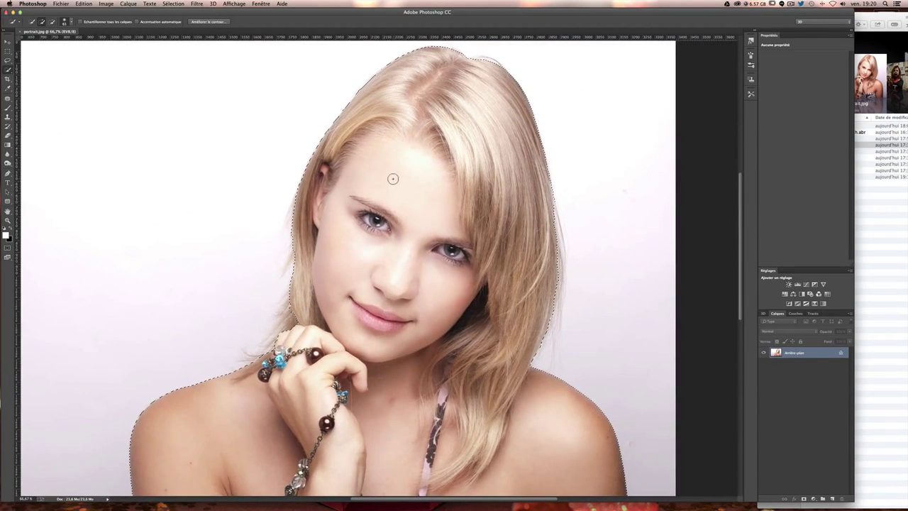
# Subtract the forehead, ear and left-cheek hair so the selection hugs the face's edge
pyautogui.moveTo(388, 100)
pyautogui.mouseDown()
pyautogui.moveTo(381, 90)
pyautogui.moveTo(463, 181)
pyautogui.moveTo(497, 318)
pyautogui.moveTo(546, 279)
pyautogui.moveTo(500, 323)
pyautogui.moveTo(511, 366)
pyautogui.moveTo(461, 464)
pyautogui.moveTo(485, 450)
pyautogui.moveTo(443, 387)
pyautogui.moveTo(423, 436)
pyautogui.moveTo(440, 334)
pyautogui.moveTo(410, 365)
pyautogui.moveTo(458, 316)
pyautogui.moveTo(452, 326)
pyautogui.mouseUp()
pyautogui.press('alt')
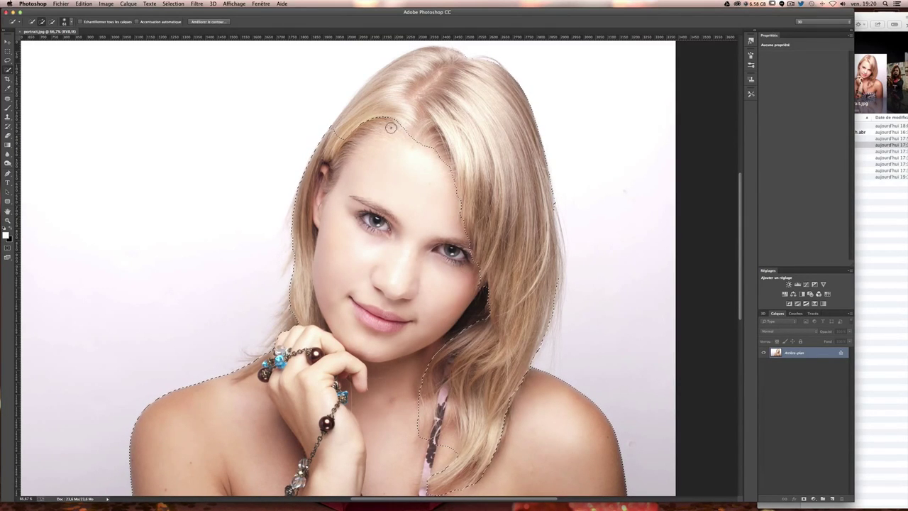
pyautogui.moveTo(395, 121); pyautogui.dragTo(362, 133)
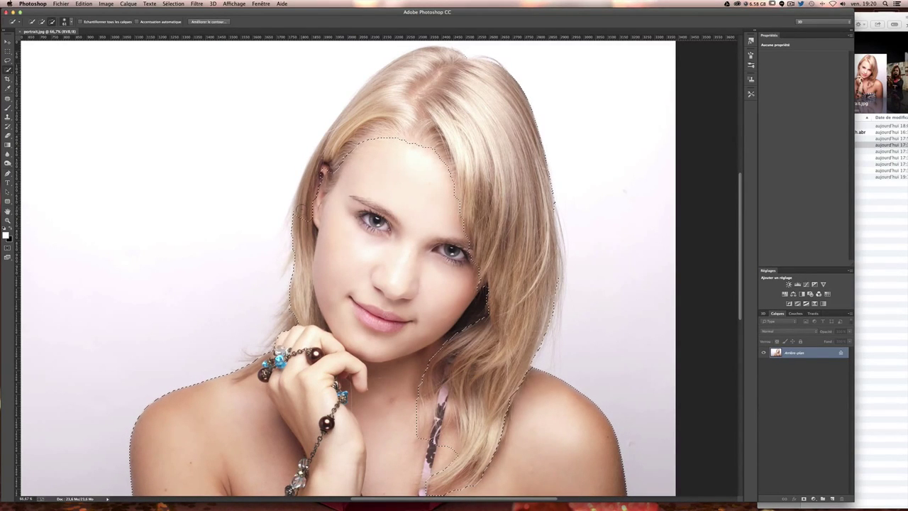
pyautogui.moveTo(296, 233); pyautogui.dragTo(306, 314)
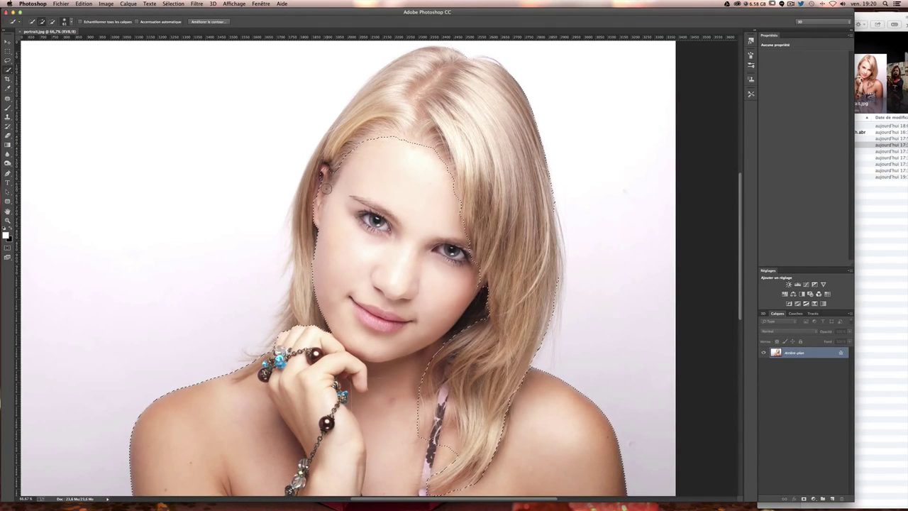
pyautogui.press('alt')
pyautogui.moveTo(334, 174); pyautogui.dragTo(321, 206)
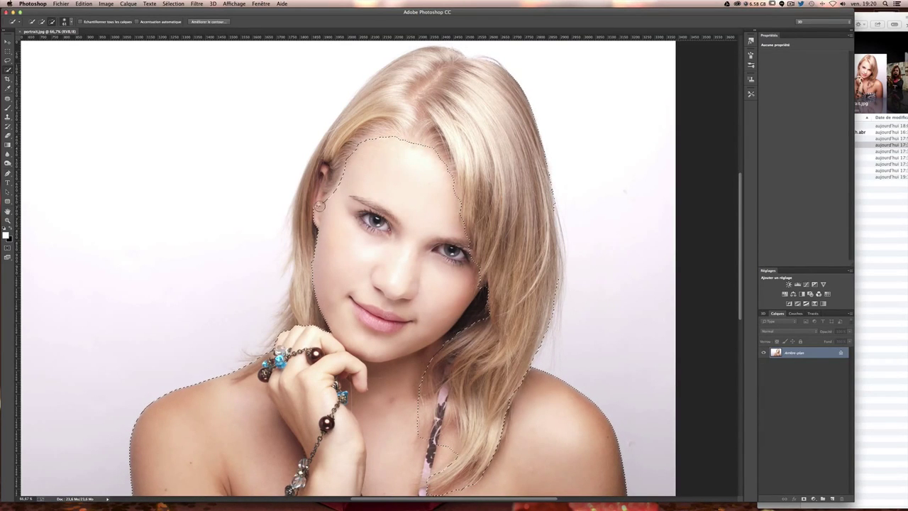
pyautogui.hotkey('ctrl', '+')
pyautogui.hotkey('ctrl', '+')
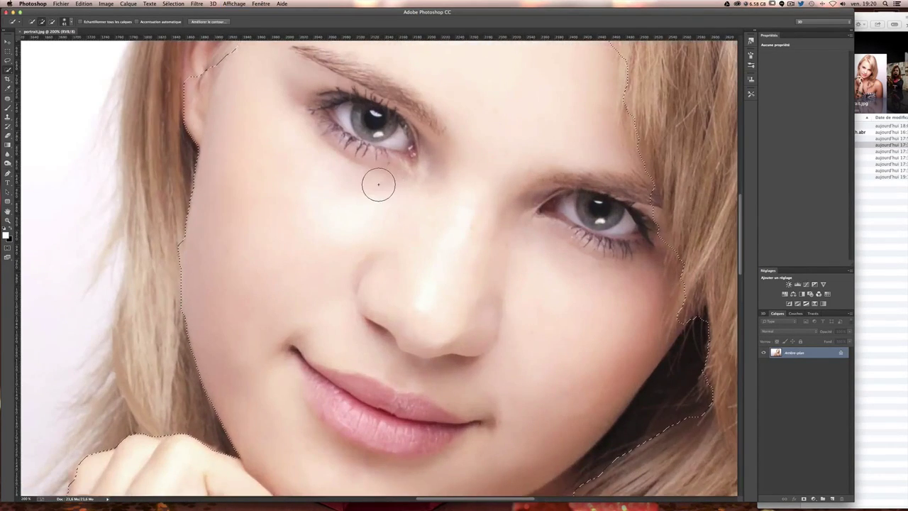
# Extend the selection along the top hairline and over the ear, straightening the temple edge
pyautogui.scroll(5, 375, 182)
pyautogui.scroll(3, 361, 175)
pyautogui.moveTo(442, 121)
pyautogui.mouseDown()
pyautogui.moveTo(455, 111)
pyautogui.moveTo(503, 108)
pyautogui.moveTo(360, 101)
pyautogui.moveTo(314, 121)
pyautogui.mouseUp()
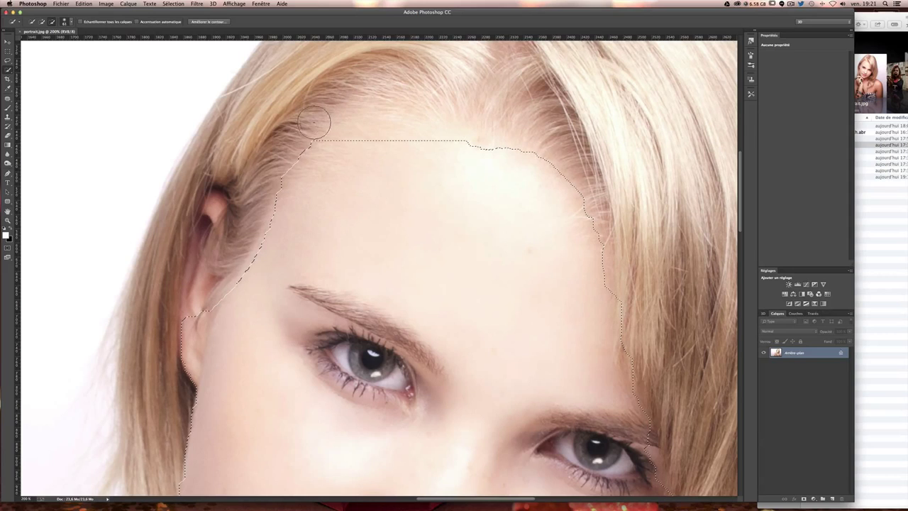
pyautogui.moveTo(388, 155); pyautogui.dragTo(419, 151)
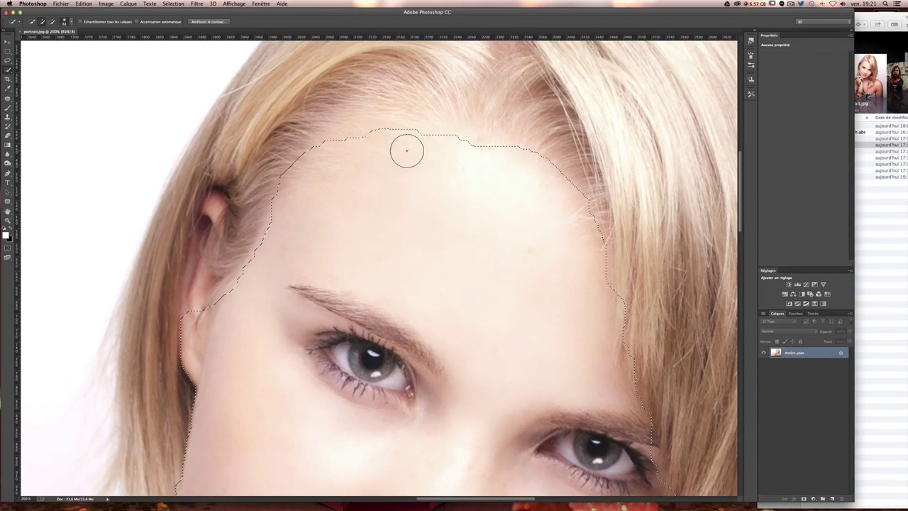
pyautogui.moveTo(213, 270); pyautogui.dragTo(186, 333)
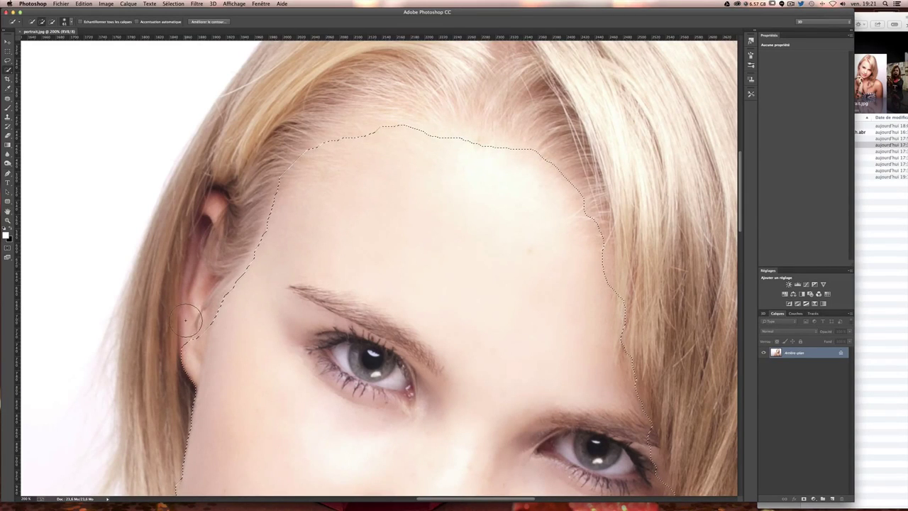
pyautogui.moveTo(188, 206); pyautogui.dragTo(191, 216)
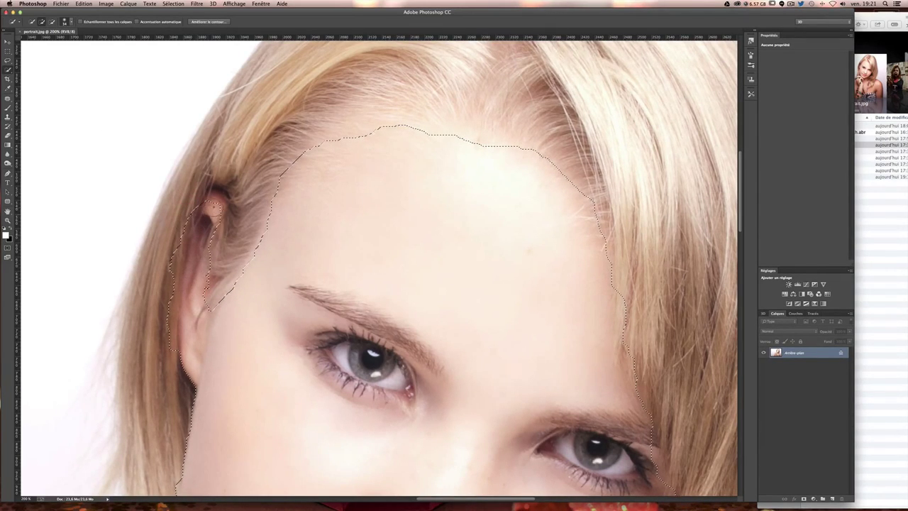
pyautogui.moveTo(195, 213)
pyautogui.mouseDown()
pyautogui.moveTo(217, 234)
pyautogui.moveTo(164, 255)
pyautogui.moveTo(222, 287)
pyautogui.mouseUp()
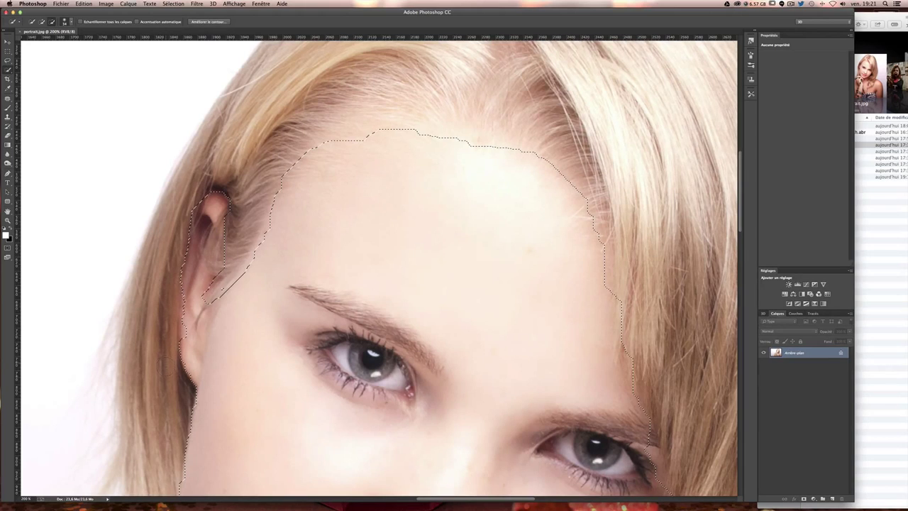
pyautogui.moveTo(163, 369)
pyautogui.mouseDown()
pyautogui.moveTo(202, 320)
pyautogui.moveTo(249, 229)
pyautogui.mouseUp()
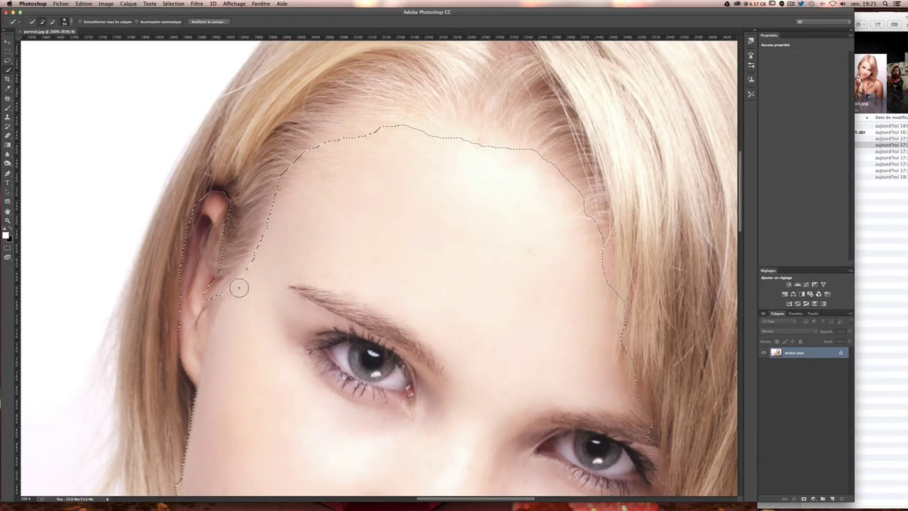
pyautogui.moveTo(239, 288); pyautogui.dragTo(324, 239)
# Open Refine Edge with Overlay view and Smart Radius enabled at about 32.5 px
pyautogui.hotkey('ctrl', '0')
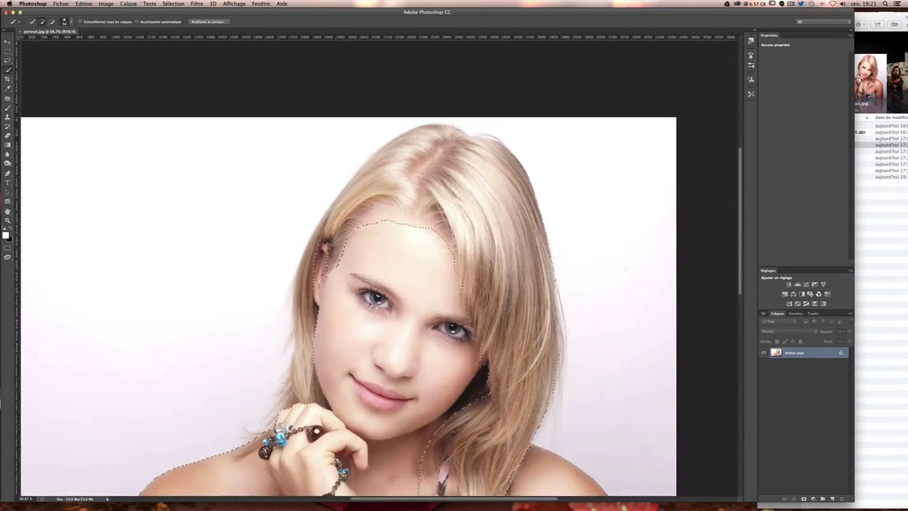
pyautogui.hotkey('ctrl', 'alt', '0')
pyautogui.hotkey('ctrl', '0')
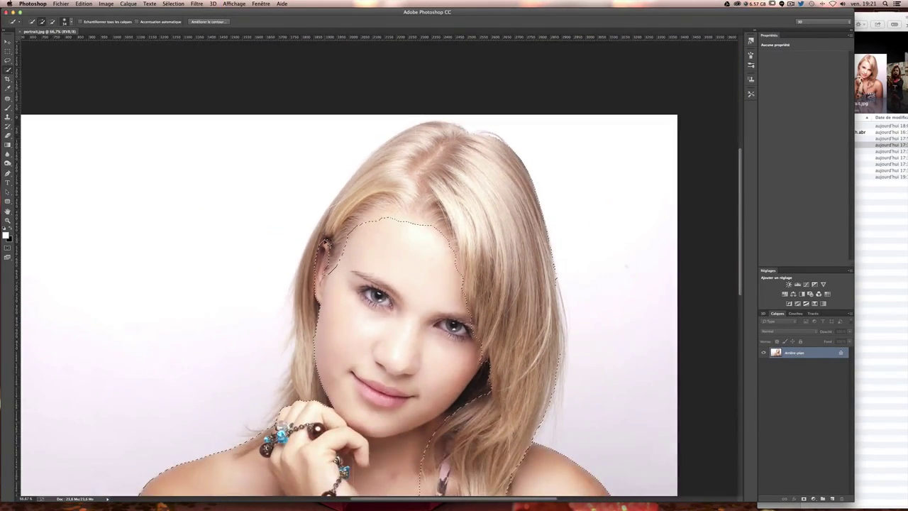
pyautogui.hotkey('ctrl', 'alt', '0')
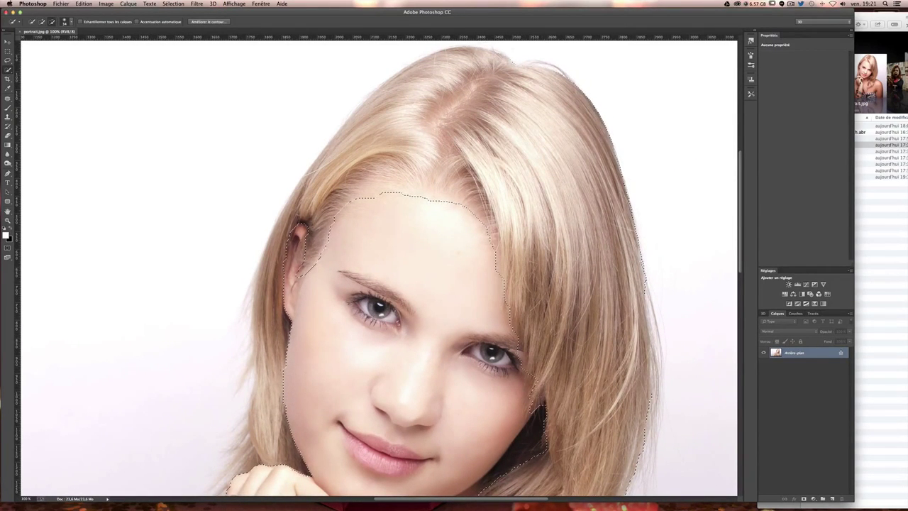
pyautogui.press('alt')
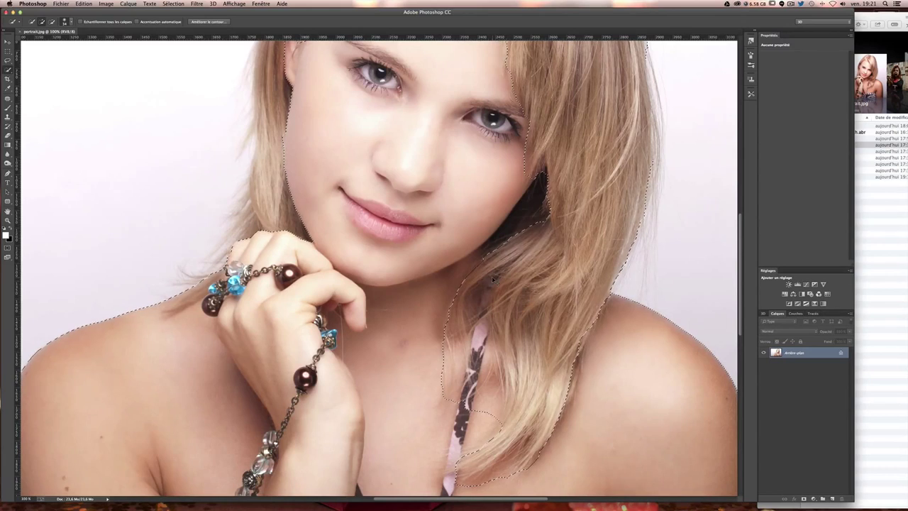
pyautogui.press('super+minus')
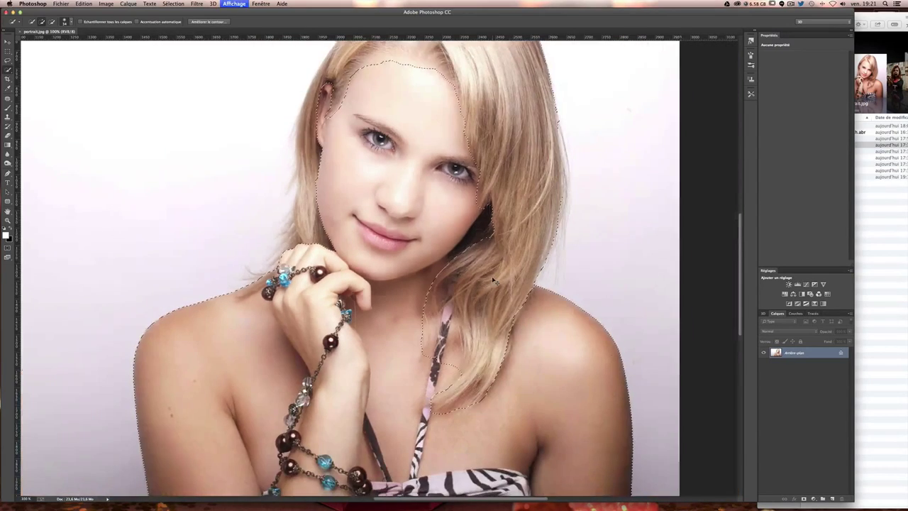
pyautogui.press('super+minus')
pyautogui.press('super+plus')
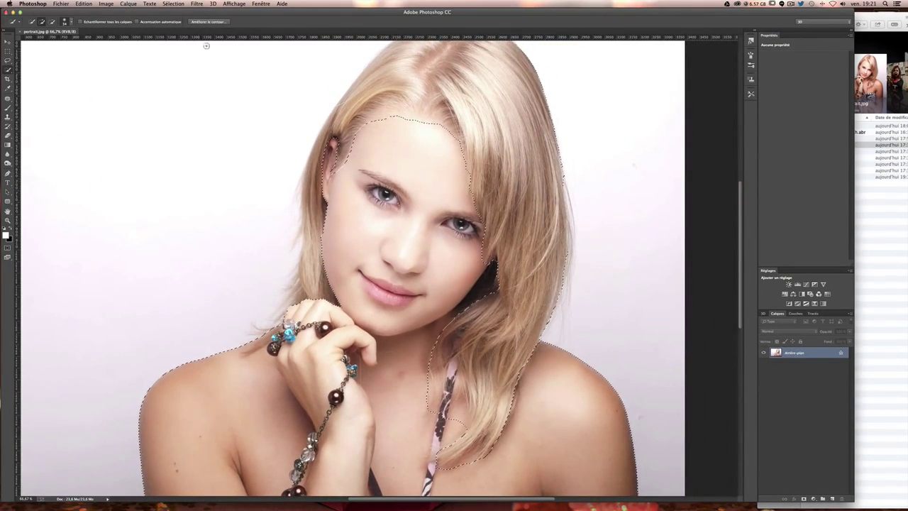
pyautogui.click(213, 22)
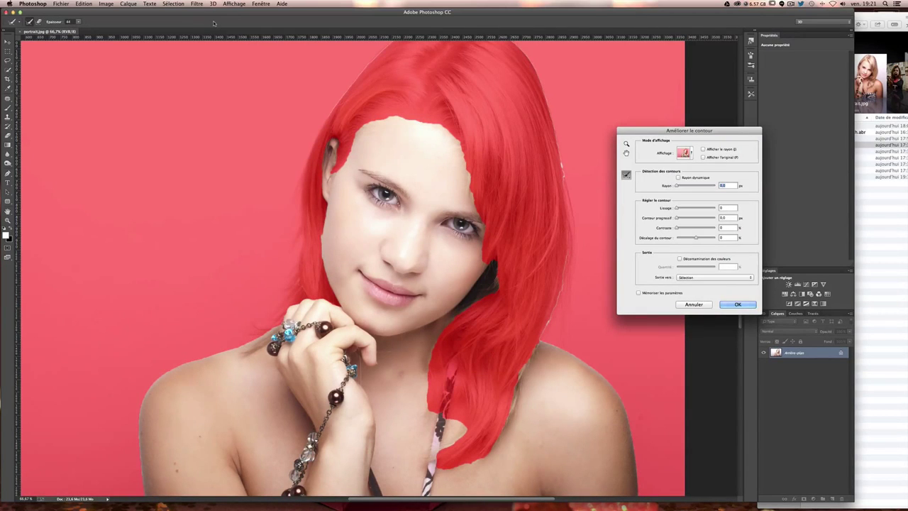
pyautogui.click(693, 153)
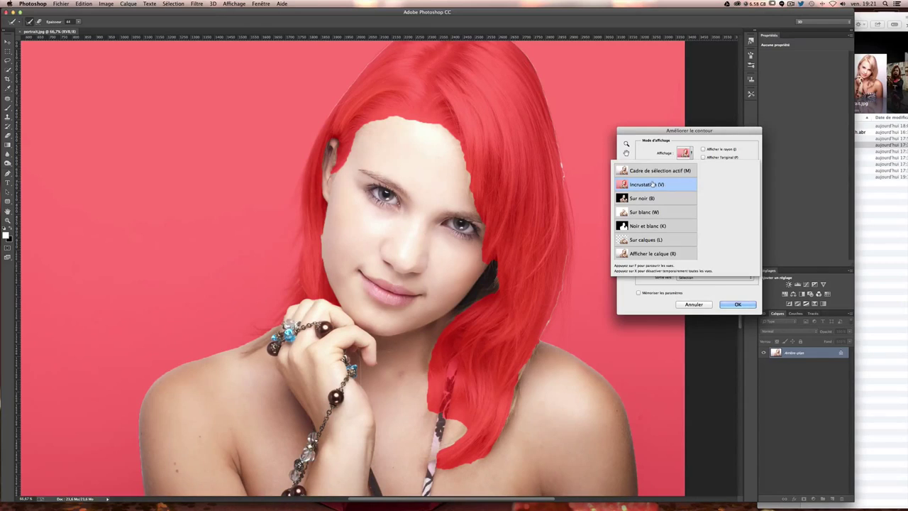
pyautogui.click(653, 183)
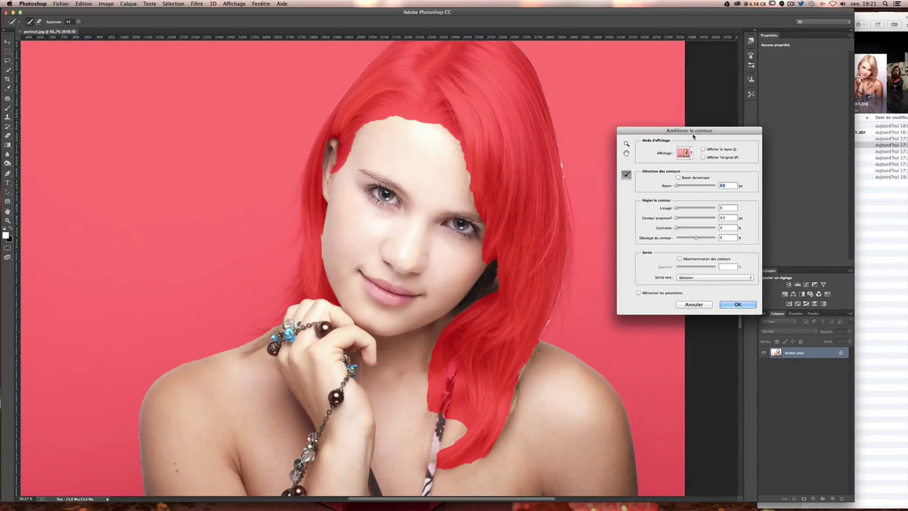
pyautogui.click(678, 177)
pyautogui.moveTo(676, 185); pyautogui.dragTo(698, 187)
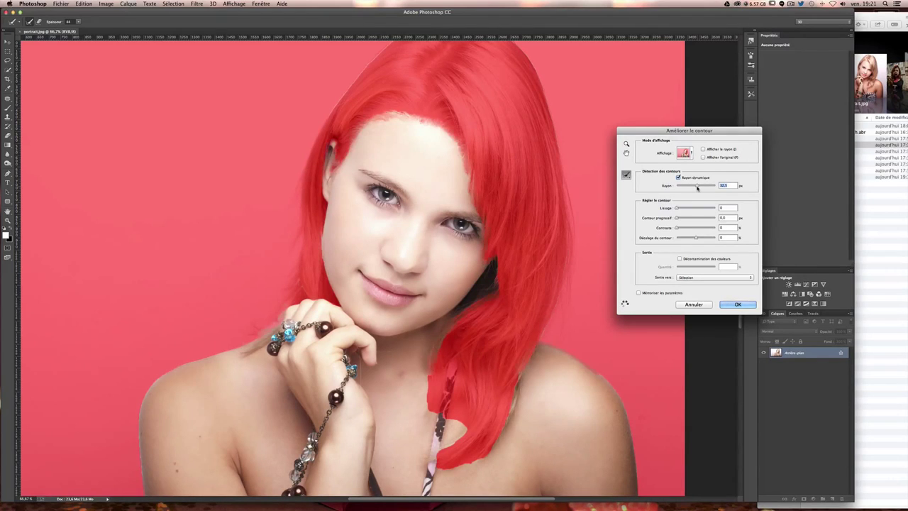
# Brush the hair edges along the neck and left cheek with a 111 px refine brush
pyautogui.scroll(3, 399, 131)
pyautogui.hscroll(3, 399, 131)
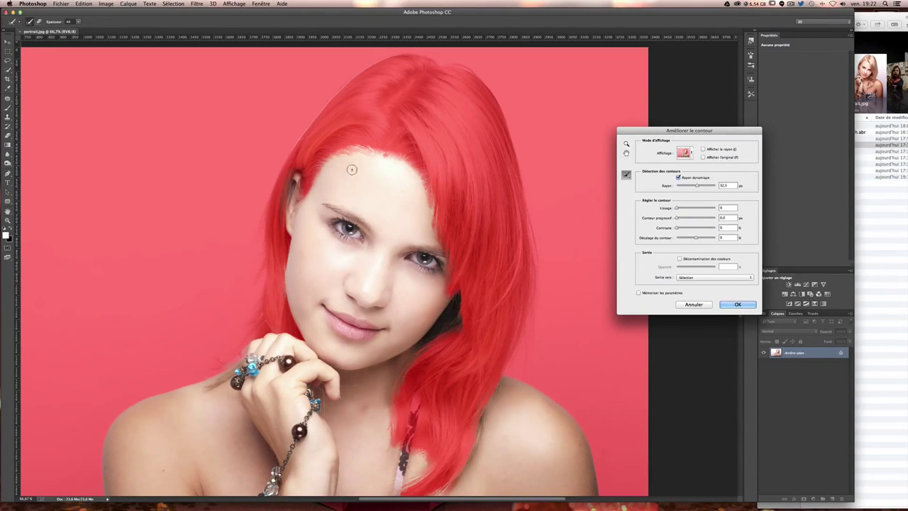
pyautogui.moveTo(351, 156)
pyautogui.mouseDown()
pyautogui.moveTo(372, 158)
pyautogui.moveTo(341, 152)
pyautogui.moveTo(290, 163)
pyautogui.moveTo(320, 177)
pyautogui.moveTo(314, 184)
pyautogui.moveTo(339, 155)
pyautogui.moveTo(378, 146)
pyautogui.moveTo(410, 162)
pyautogui.moveTo(454, 257)
pyautogui.moveTo(450, 287)
pyautogui.mouseUp()
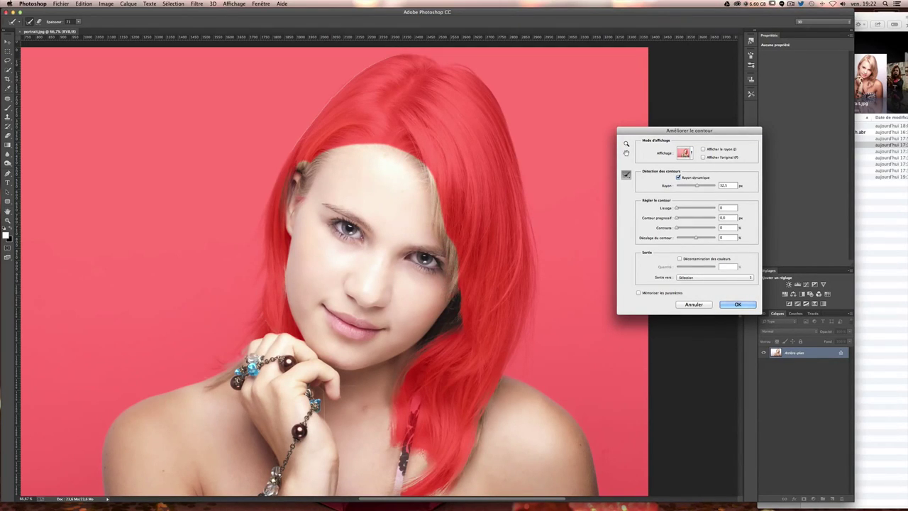
pyautogui.moveTo(446, 323)
pyautogui.mouseDown()
pyautogui.moveTo(398, 401)
pyautogui.moveTo(386, 451)
pyautogui.mouseUp()
pyautogui.scroll(-2, 386, 451)
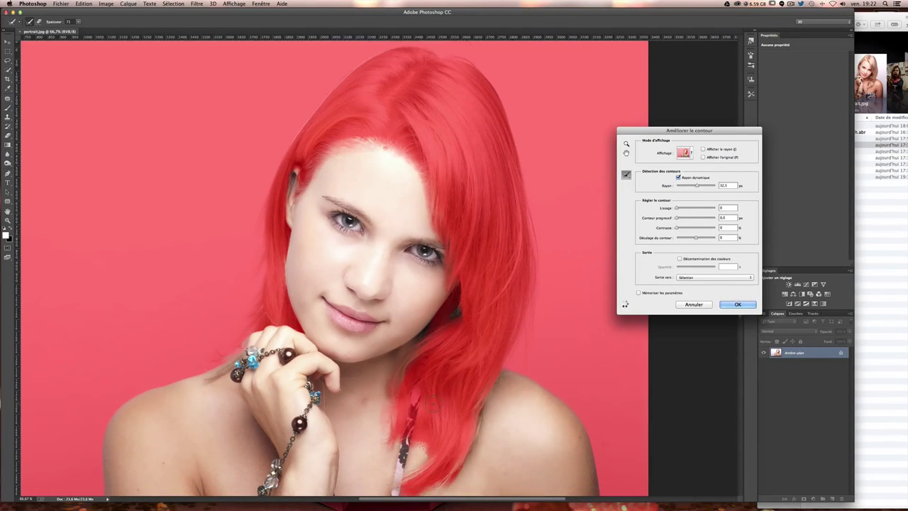
pyautogui.moveTo(459, 450)
pyautogui.mouseDown()
pyautogui.moveTo(412, 423)
pyautogui.moveTo(406, 454)
pyautogui.moveTo(387, 468)
pyautogui.moveTo(459, 462)
pyautogui.moveTo(515, 317)
pyautogui.mouseUp()
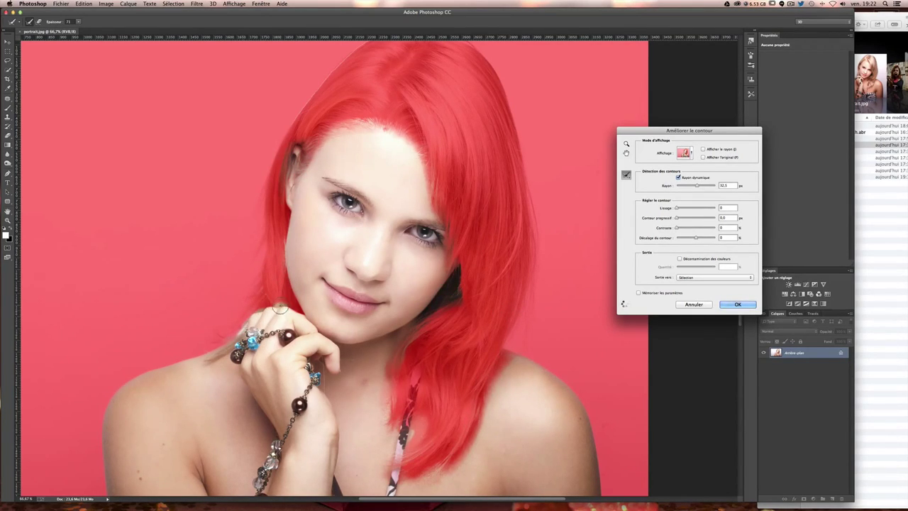
pyautogui.moveTo(280, 287)
pyautogui.mouseDown()
pyautogui.moveTo(281, 181)
pyautogui.moveTo(310, 132)
pyautogui.mouseUp()
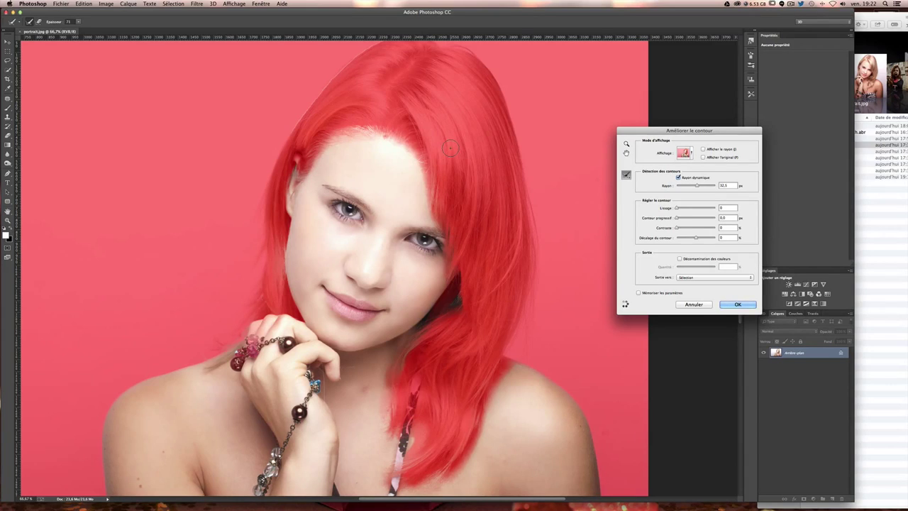
pyautogui.scroll(-3, 418, 183)
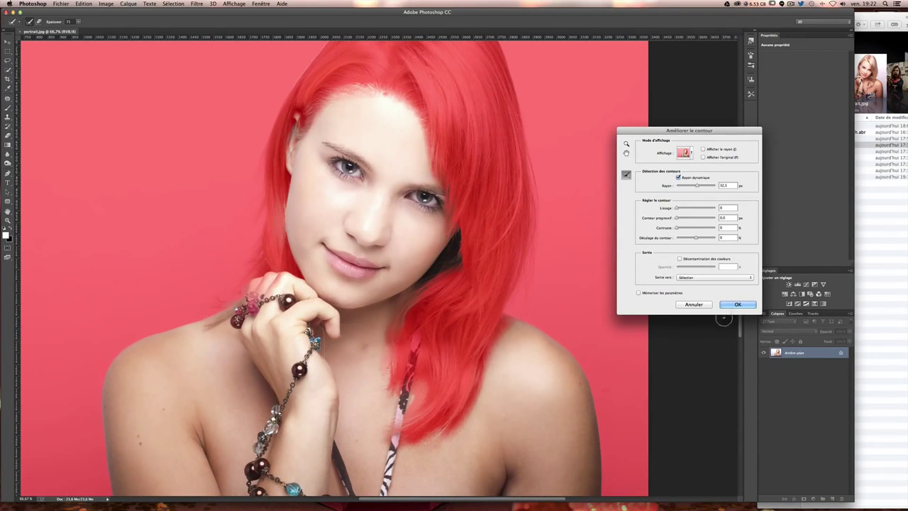
# Output a colour-decontaminated masked copy layer, with the Background photo shown beneath
pyautogui.click(680, 258)
pyautogui.click(738, 304)
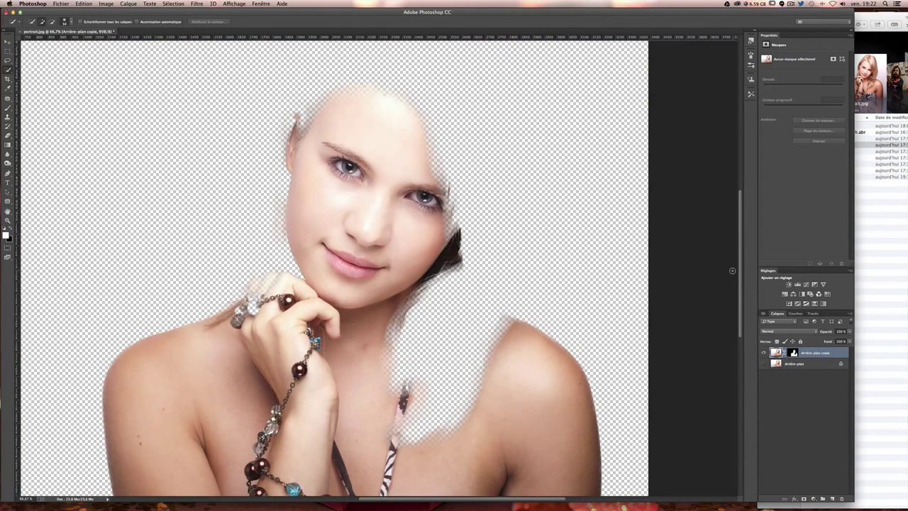
pyautogui.hotkey('ctrl', '-')
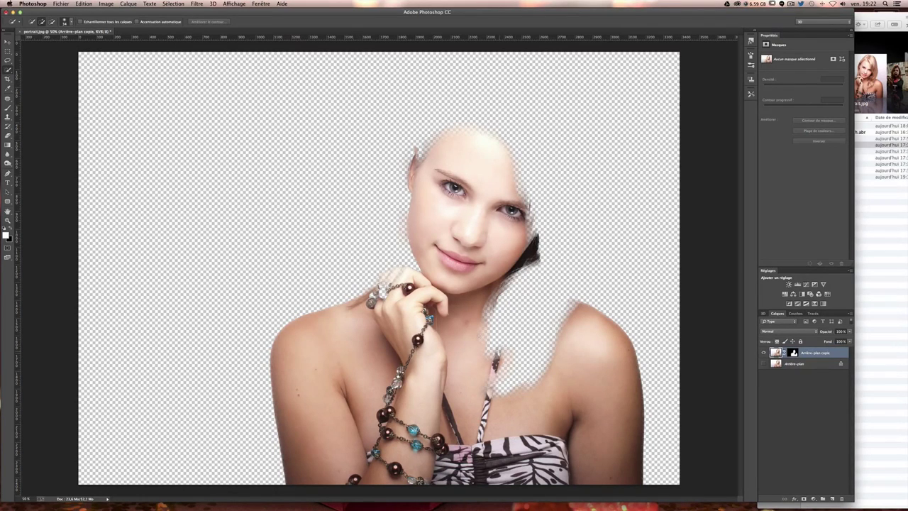
pyautogui.click(764, 363)
pyautogui.click(764, 363)
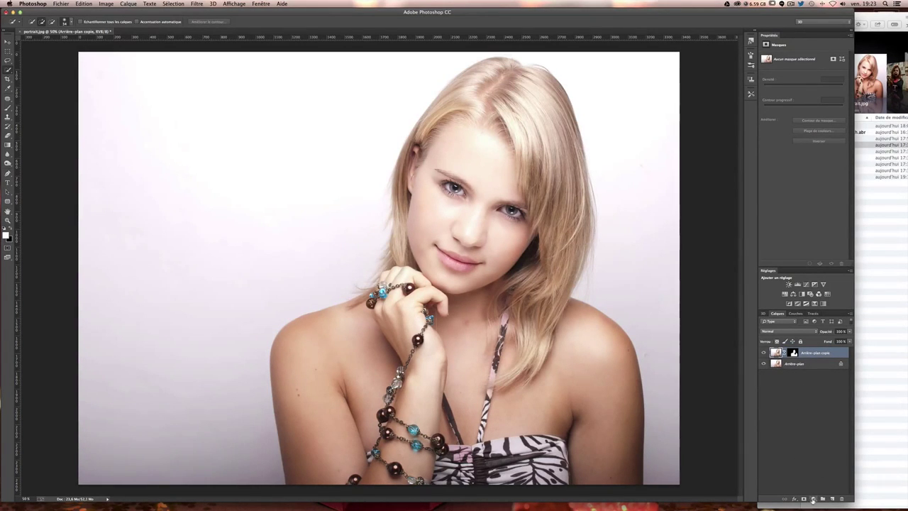
# Clip a Vibrance -87 adjustment to the cut-out, then stamp all visible layers into a new layer
pyautogui.click(813, 499)
pyautogui.click(830, 446)
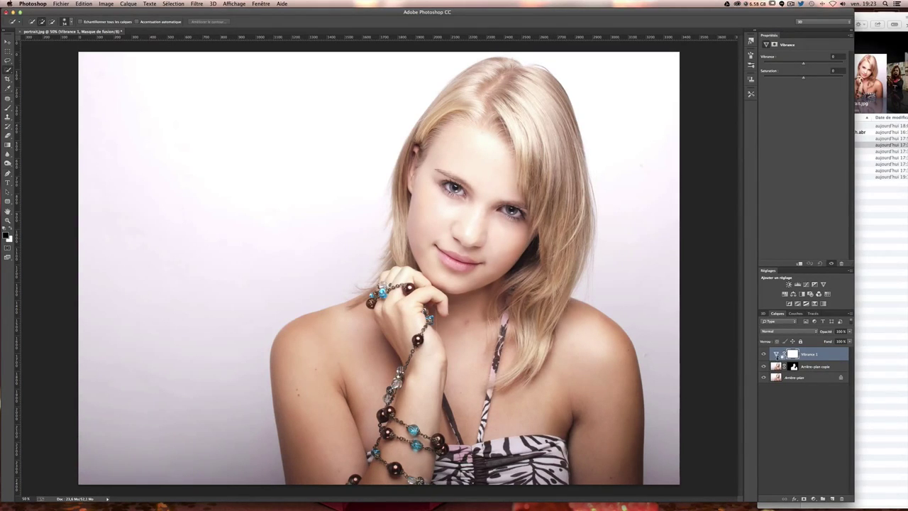
pyautogui.keyDown('alt'); pyautogui.click(781, 359); pyautogui.keyUp('alt')
pyautogui.moveTo(801, 66); pyautogui.dragTo(743, 71)
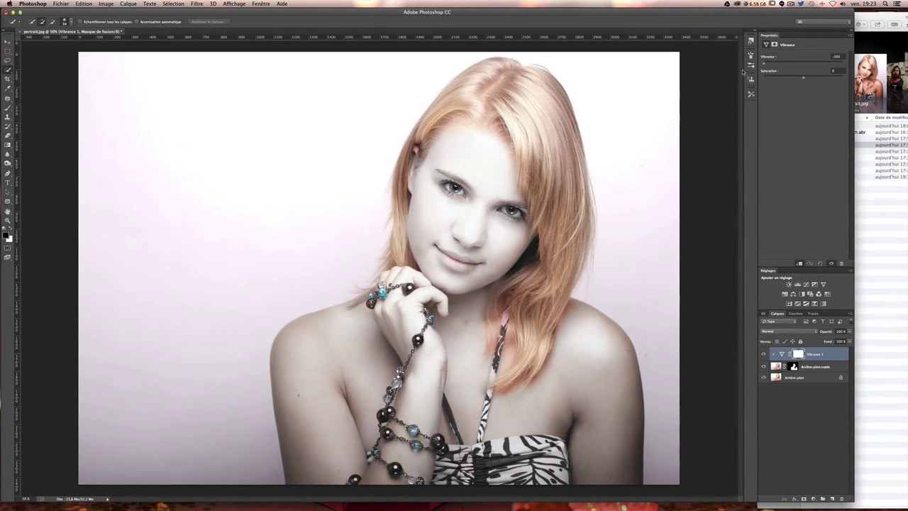
pyautogui.moveTo(771, 71)
pyautogui.mouseDown()
pyautogui.moveTo(758, 71)
pyautogui.moveTo(779, 66)
pyautogui.moveTo(772, 68)
pyautogui.mouseUp()
pyautogui.moveTo(769, 68); pyautogui.dragTo(769, 69)
pyautogui.hotkey('ctrl', 'alt', 'shift', 'e')
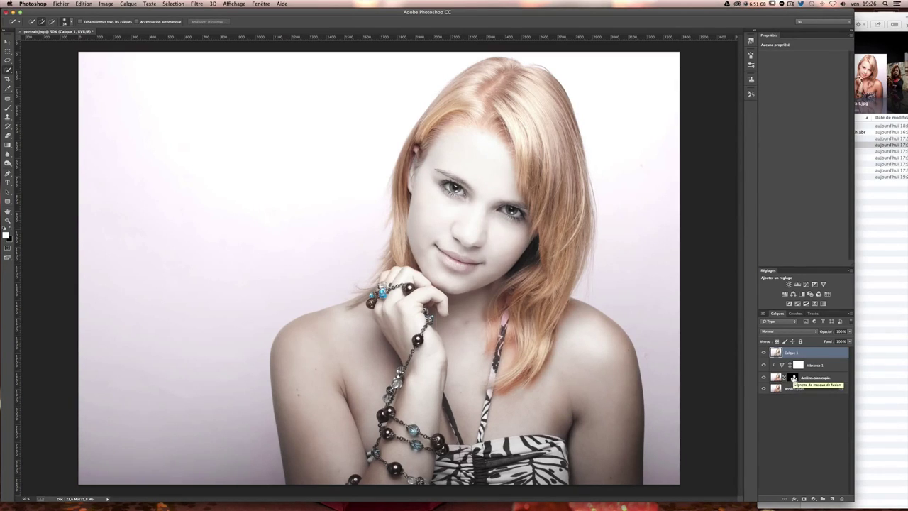
# Add a Hue/Saturation layer on the inverted hair selection, hue about -27 and saturation about -9
pyautogui.keyDown('super'); pyautogui.click(793, 378); pyautogui.keyUp('super')
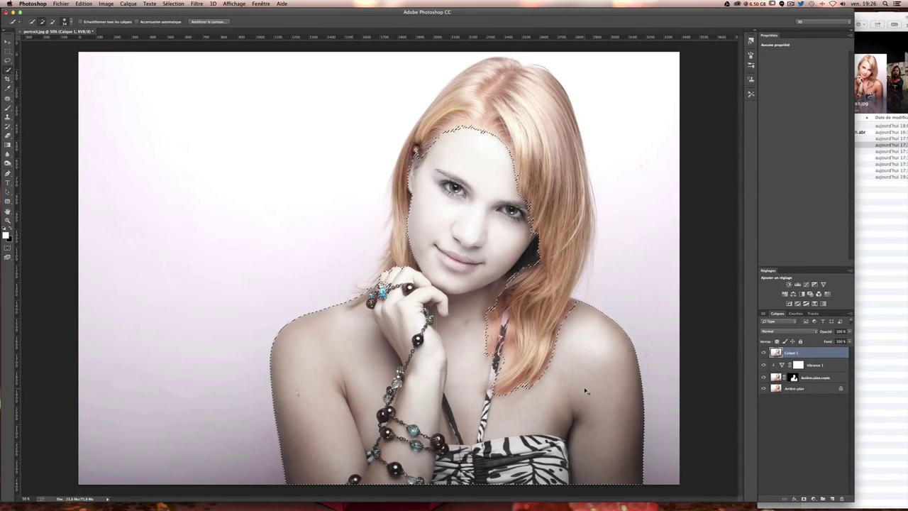
pyautogui.hotkey('ctrl', 'shift', 'i')
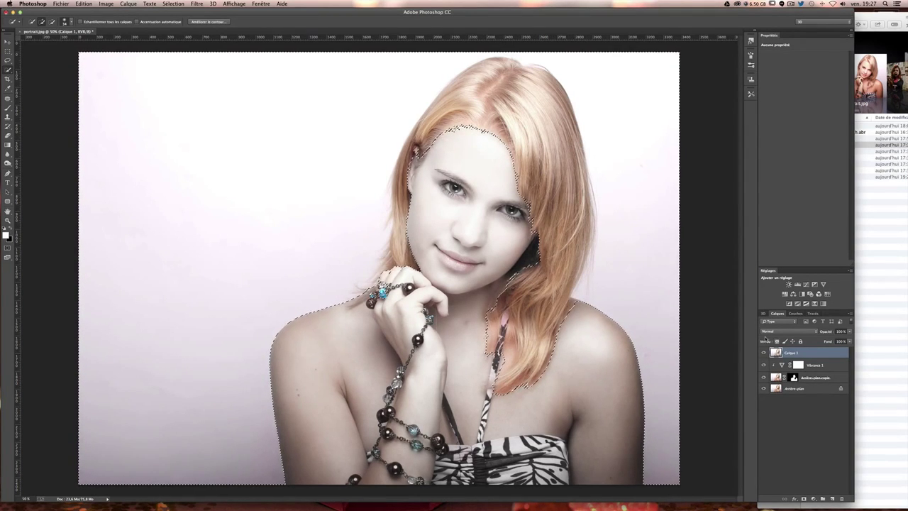
pyautogui.click(805, 499)
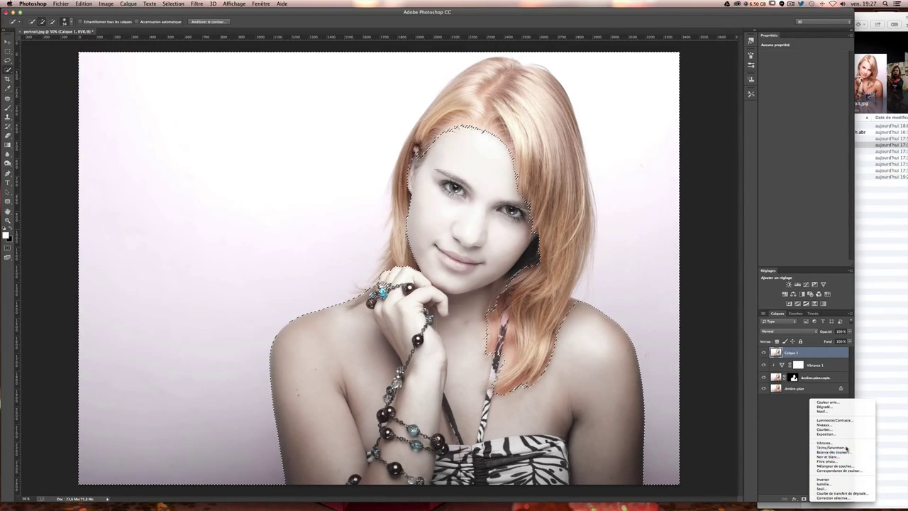
pyautogui.click(846, 447)
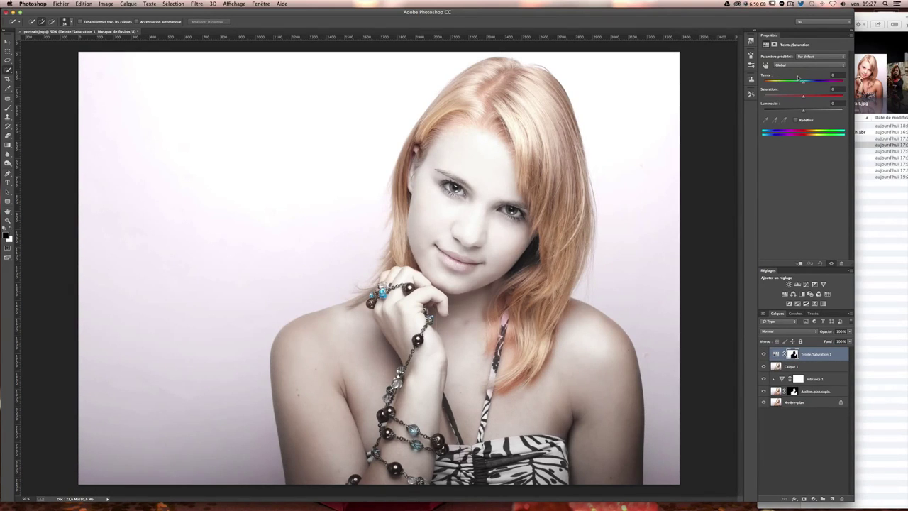
pyautogui.moveTo(803, 83); pyautogui.dragTo(782, 84)
pyautogui.moveTo(807, 86)
pyautogui.mouseDown()
pyautogui.moveTo(781, 84)
pyautogui.moveTo(794, 85)
pyautogui.mouseUp()
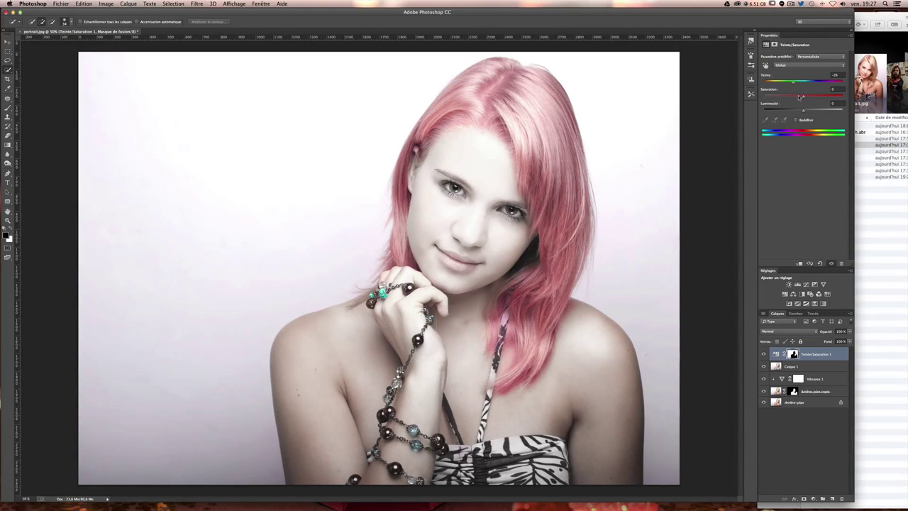
pyautogui.moveTo(803, 97); pyautogui.dragTo(801, 97)
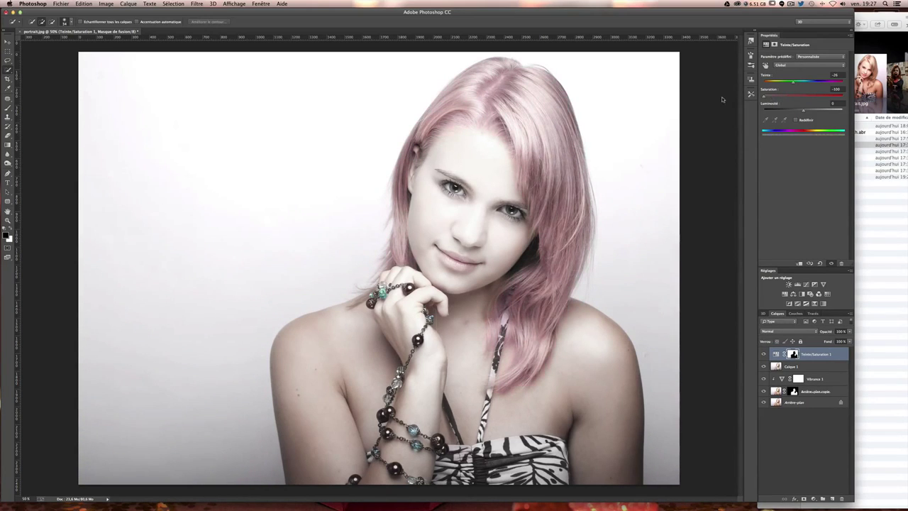
pyautogui.moveTo(800, 98); pyautogui.dragTo(713, 99)
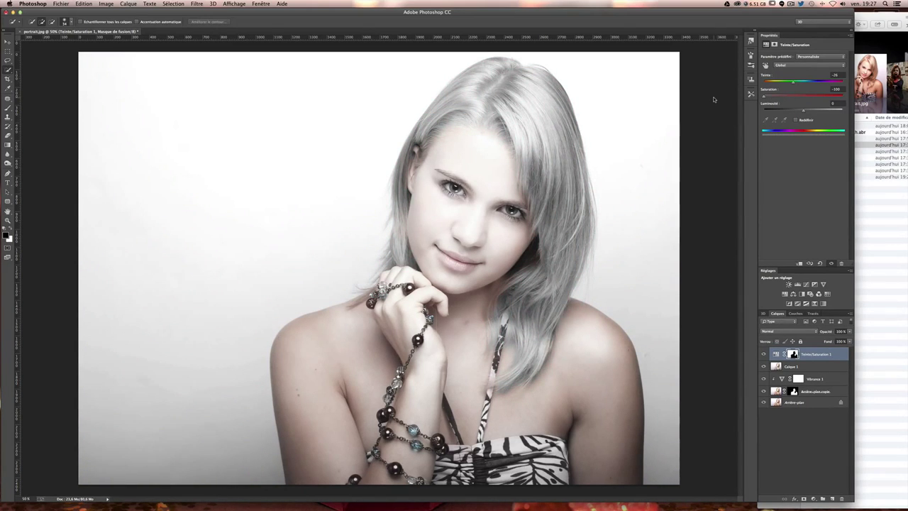
pyautogui.moveTo(763, 97)
pyautogui.mouseDown()
pyautogui.moveTo(828, 97)
pyautogui.moveTo(798, 99)
pyautogui.moveTo(795, 85)
pyautogui.mouseUp()
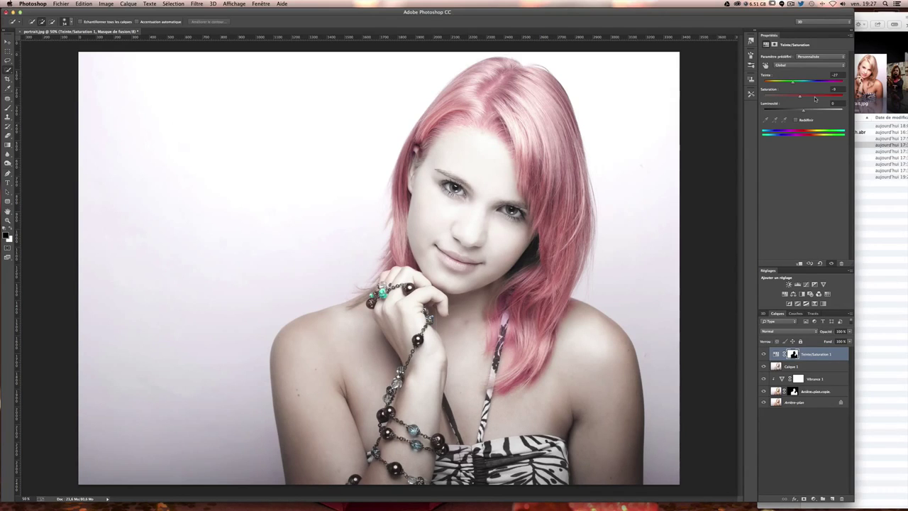
# Toggle the pink recolour to compare, then target the Hue/Saturation layer mask
pyautogui.click(829, 426)
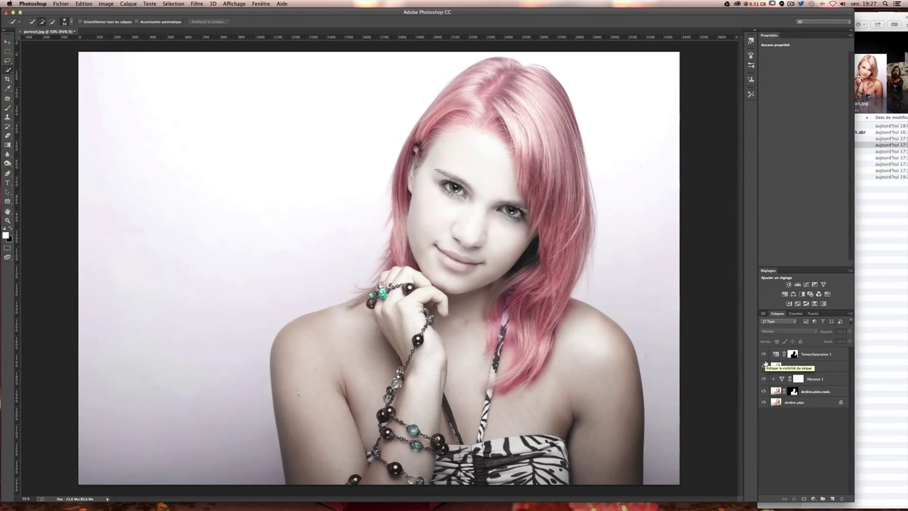
pyautogui.click(765, 365)
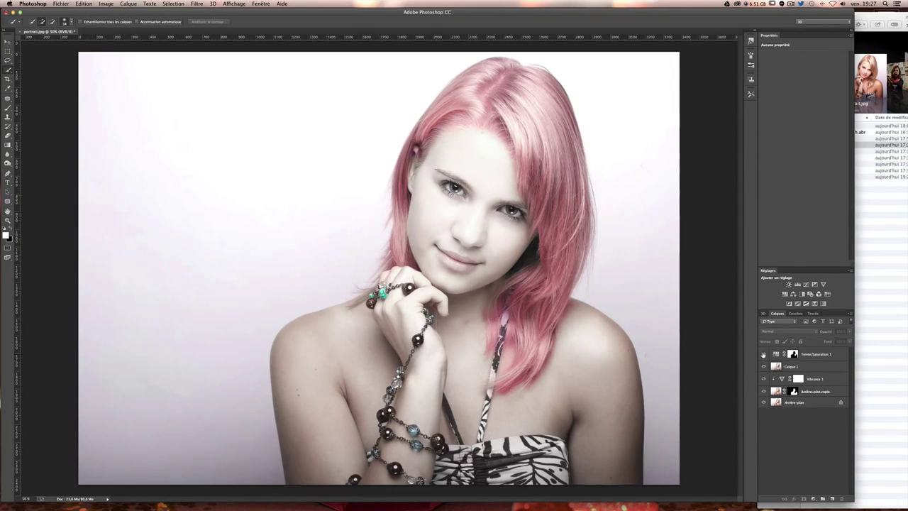
pyautogui.click(764, 354)
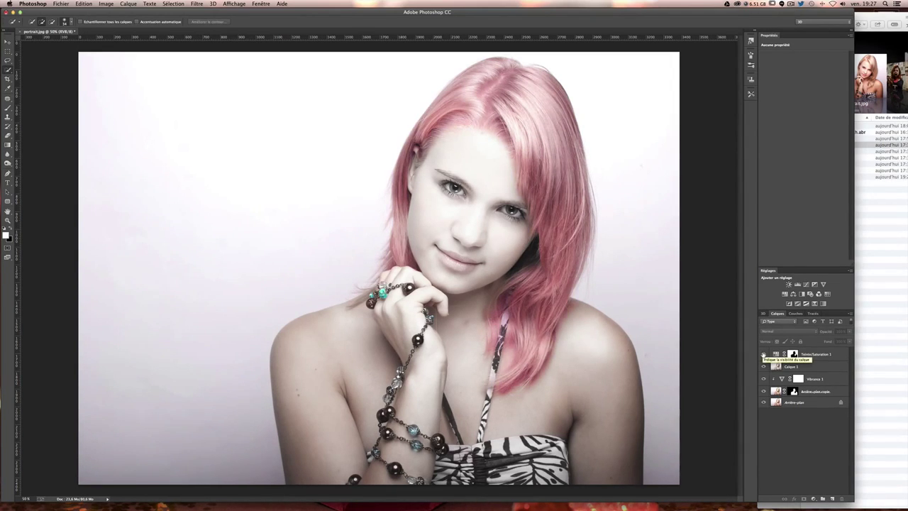
pyautogui.click(794, 355)
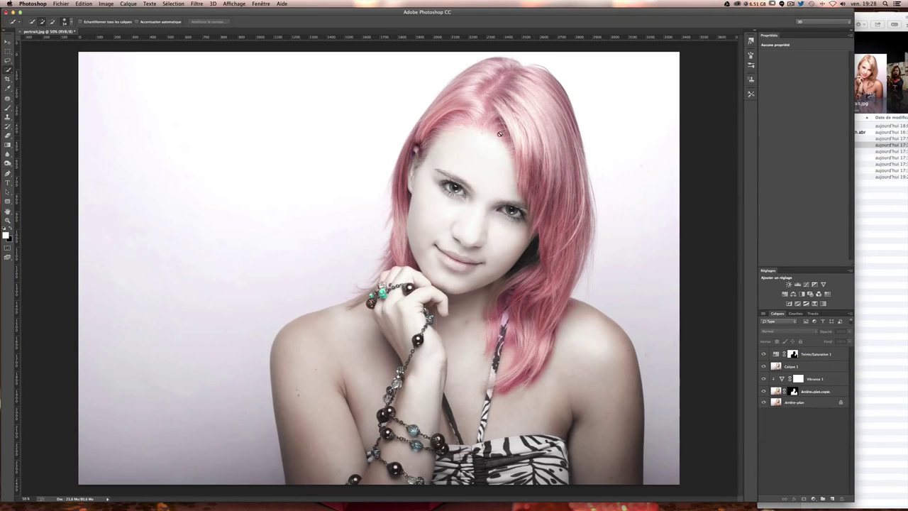
pyautogui.click(794, 354)
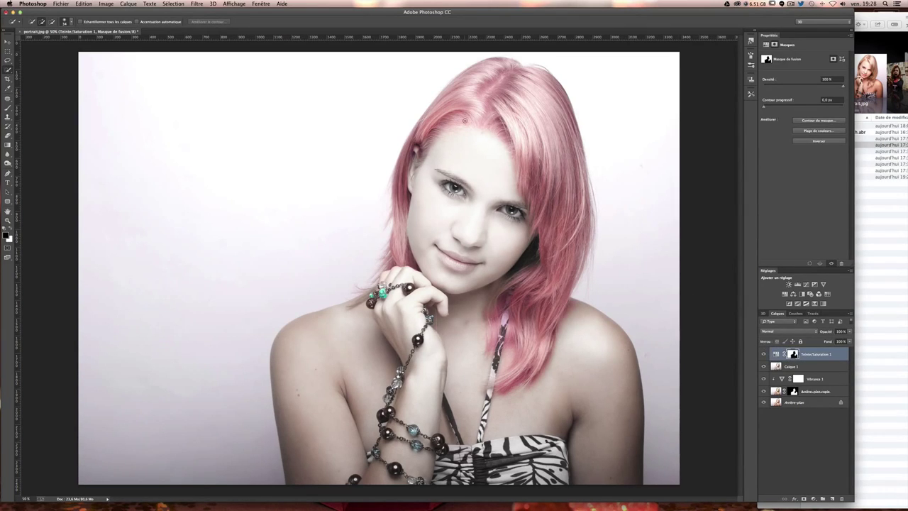
# Paint the right-side hair and ends on the mask with a 150 px brush to restore golden tones
pyautogui.press('b')
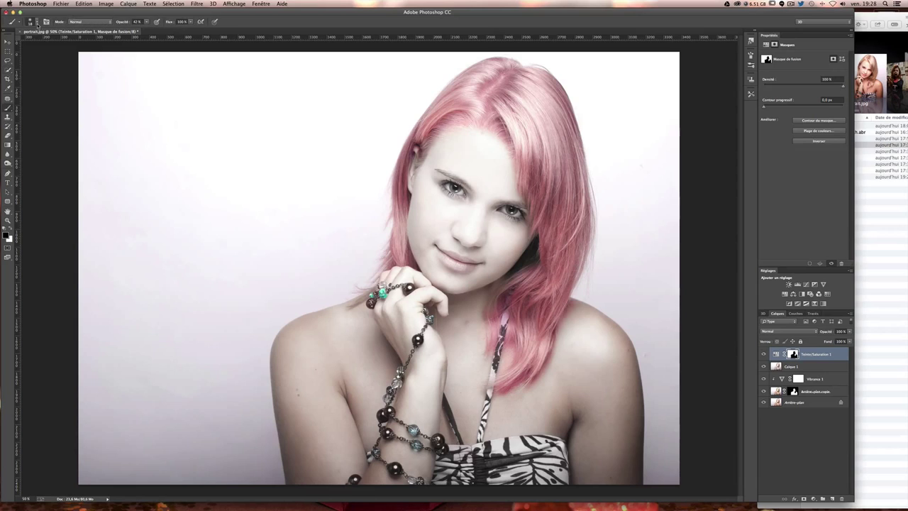
pyautogui.click(37, 22)
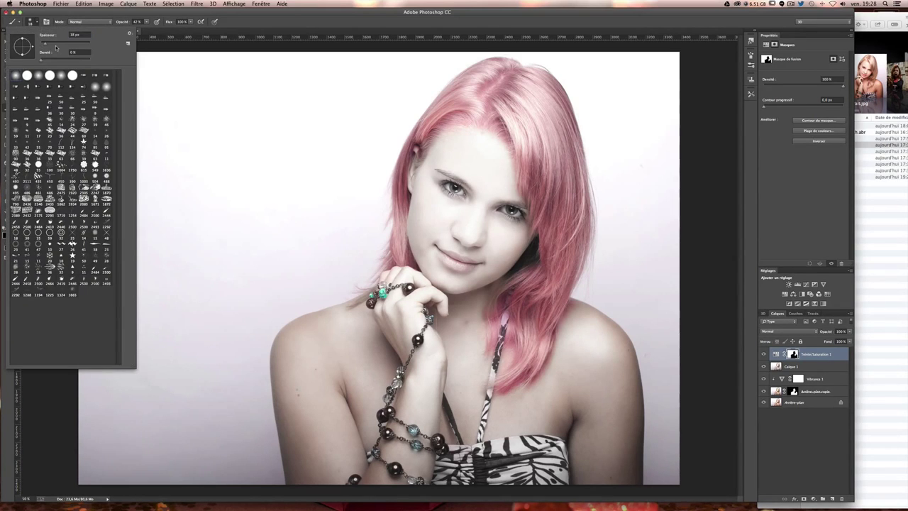
pyautogui.write('150')
pyautogui.press('Return')
pyautogui.click(613, 130)
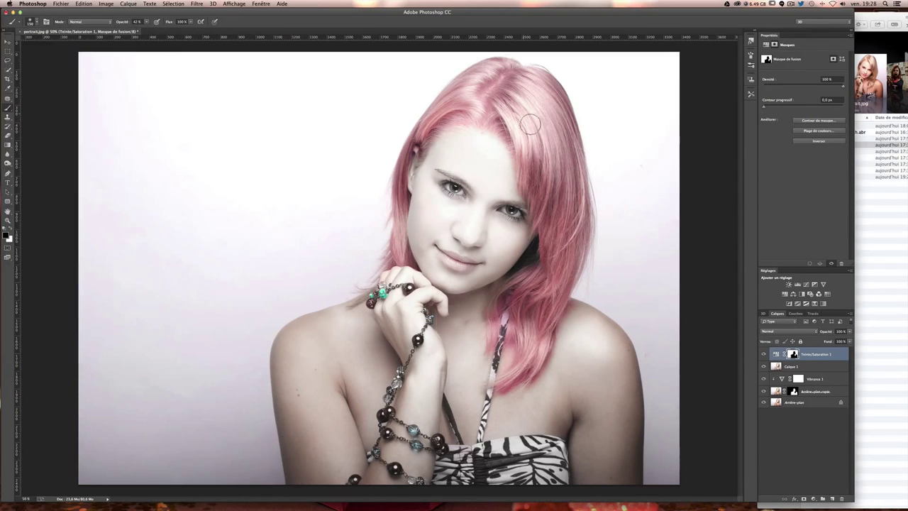
pyautogui.moveTo(554, 162); pyautogui.dragTo(568, 234)
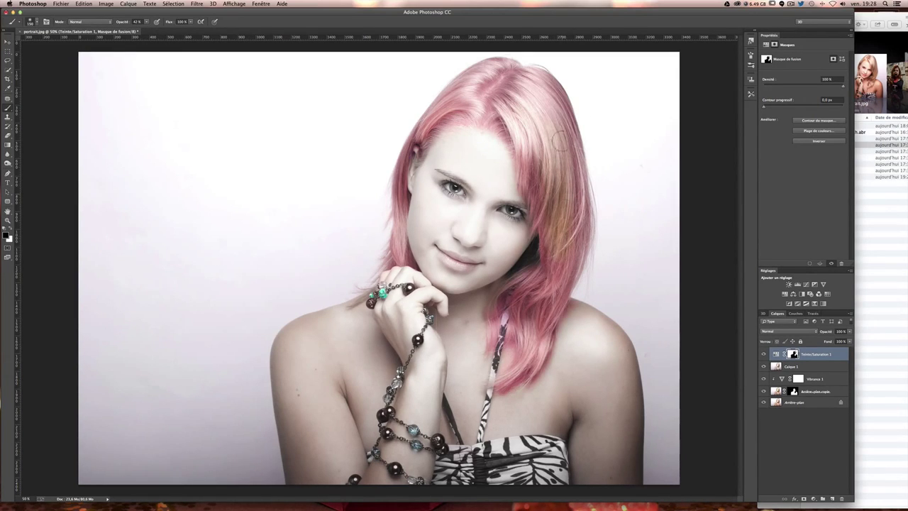
pyautogui.moveTo(550, 289); pyautogui.dragTo(556, 356)
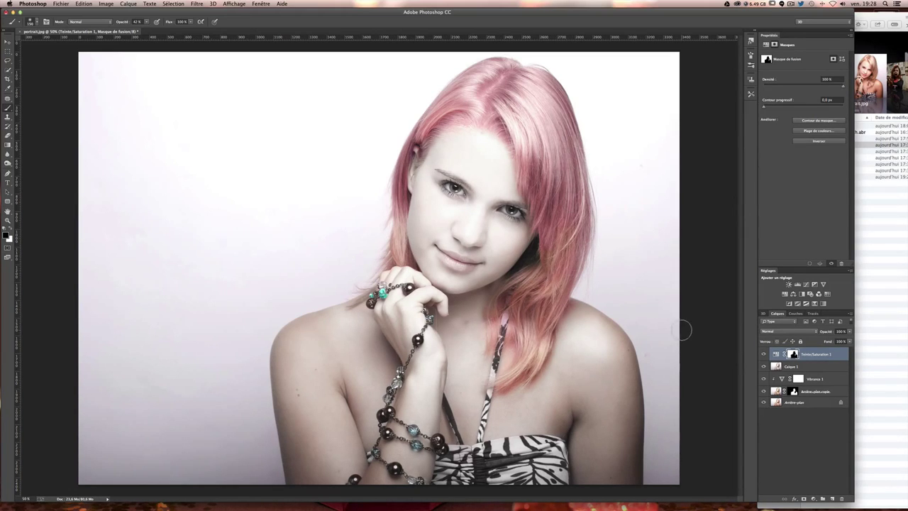
pyautogui.hotkey('ctrl', 'z')
# Open zombie0.jpg from Finder in Photoshop
pyautogui.click(880, 216)
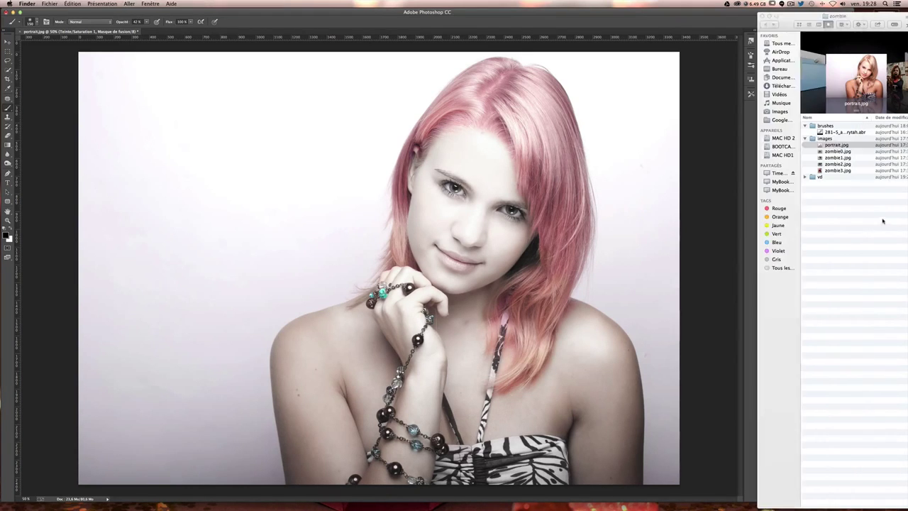
pyautogui.click(834, 151)
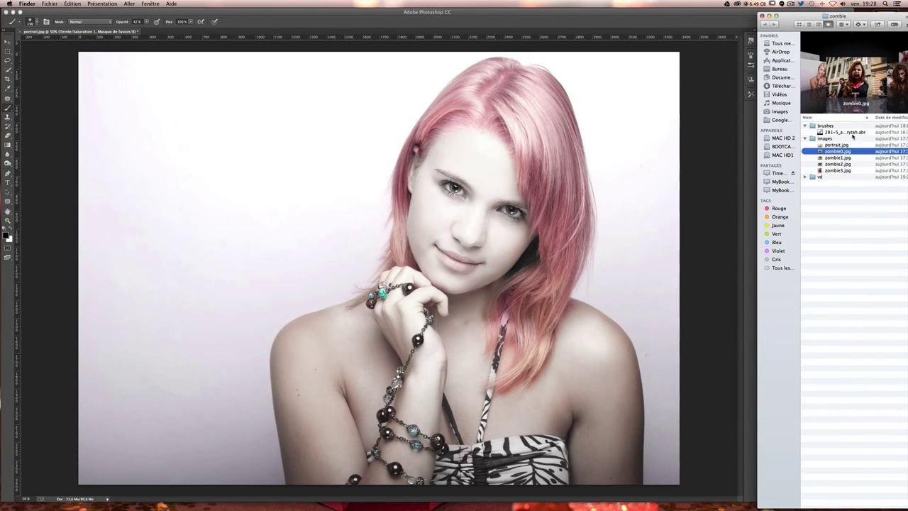
pyautogui.rightClick(830, 151)
pyautogui.click(685, 180)
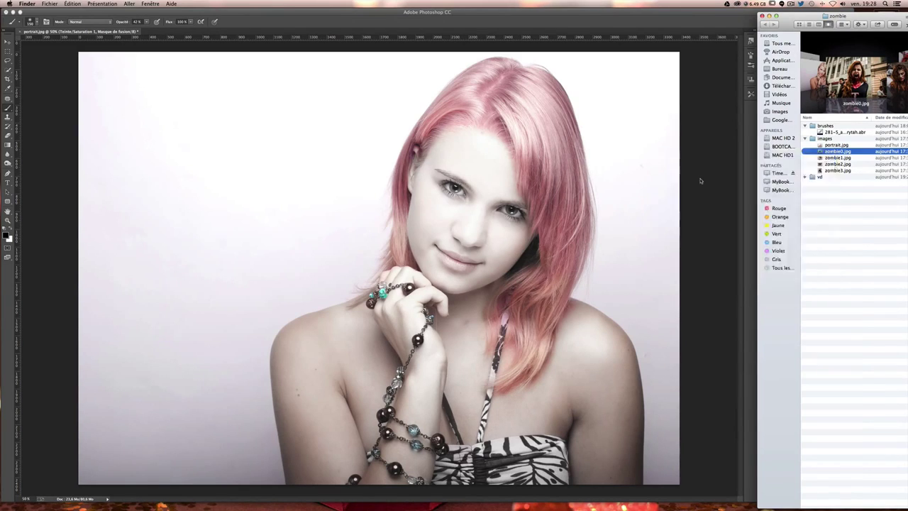
# Open the zombie photo and lasso-select its bloody mouth, face and neck
pyautogui.press('Return')
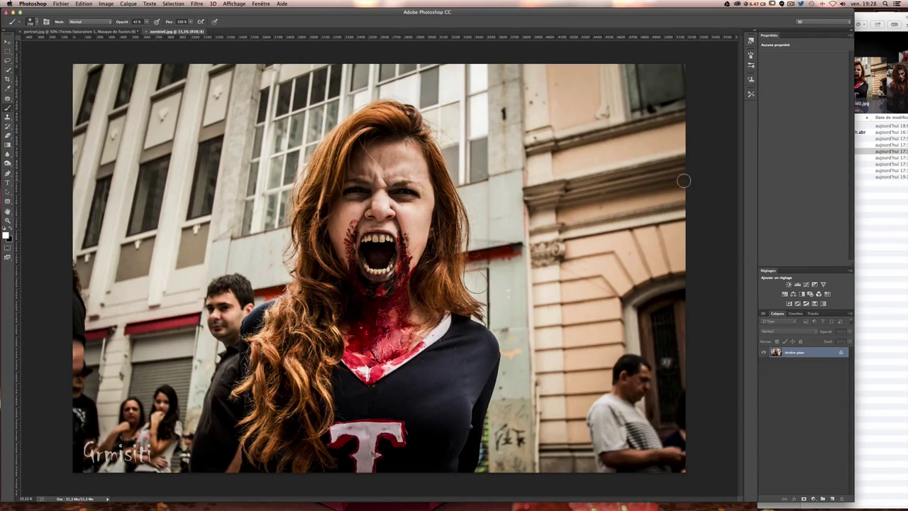
pyautogui.press('super+plus')
pyautogui.press('super+plus')
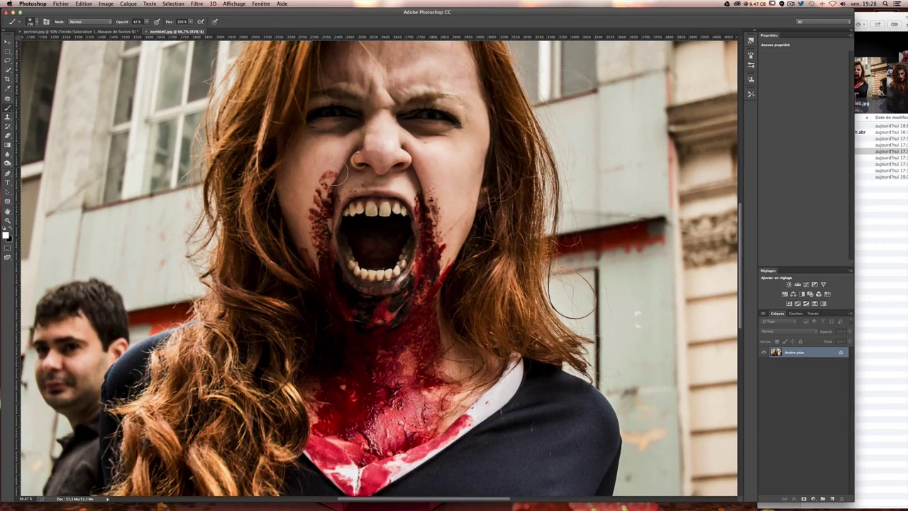
pyautogui.press('l')
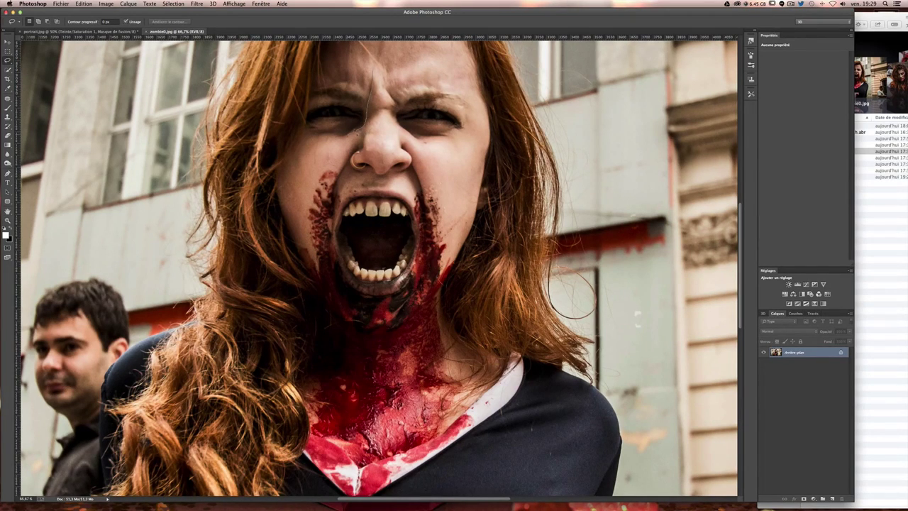
pyautogui.moveTo(370, 82); pyautogui.dragTo(336, 133)
pyautogui.moveTo(294, 210)
pyautogui.mouseDown()
pyautogui.moveTo(313, 352)
pyautogui.moveTo(307, 392)
pyautogui.mouseUp()
pyautogui.moveTo(457, 384)
pyautogui.mouseDown()
pyautogui.moveTo(441, 306)
pyautogui.moveTo(465, 214)
pyautogui.moveTo(457, 172)
pyautogui.moveTo(400, 126)
pyautogui.moveTo(394, 78)
pyautogui.moveTo(380, 65)
pyautogui.mouseUp()
pyautogui.scroll(2, 585, 235)
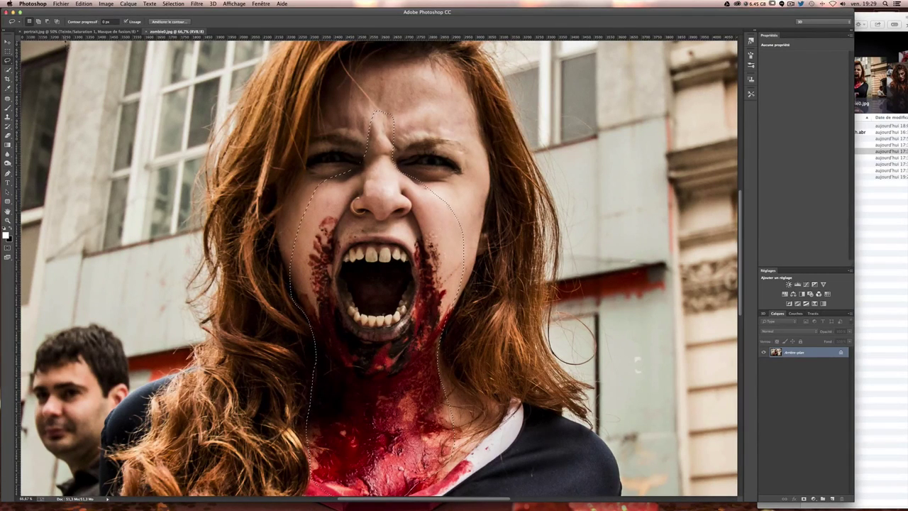
# Return to portrait.jpg with the Move tool and zoom in on her face
pyautogui.click(78, 32)
pyautogui.press('v')
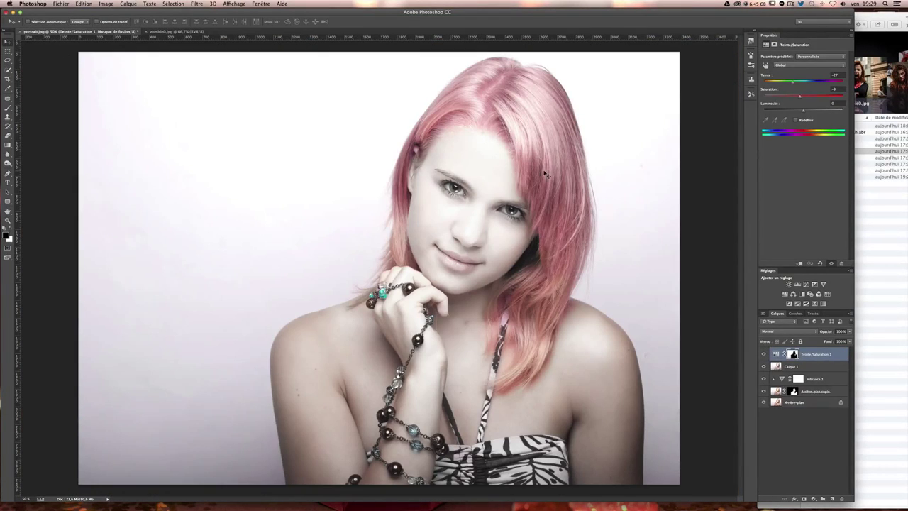
pyautogui.hotkey('ctrl', '+')
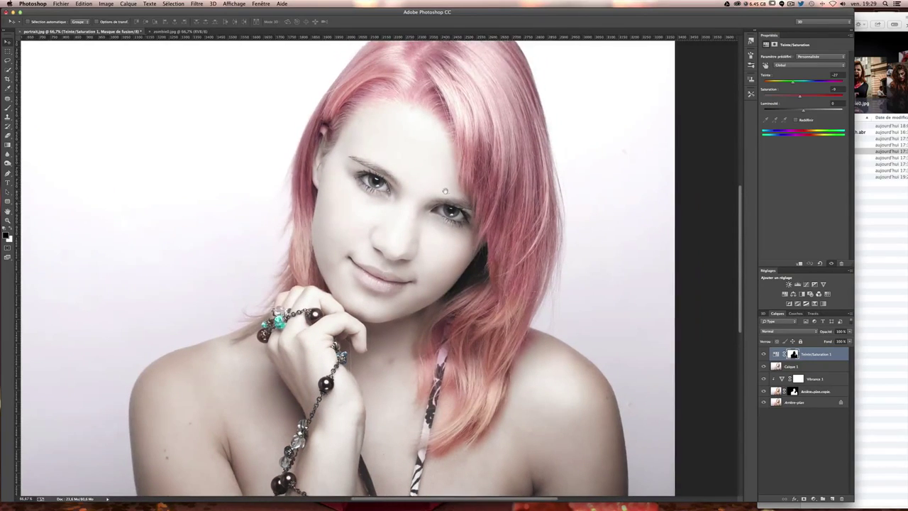
# Paste the zombie selection, make the layer semi-transparent and place it over the face
pyautogui.hotkey('ctrl', 'v')
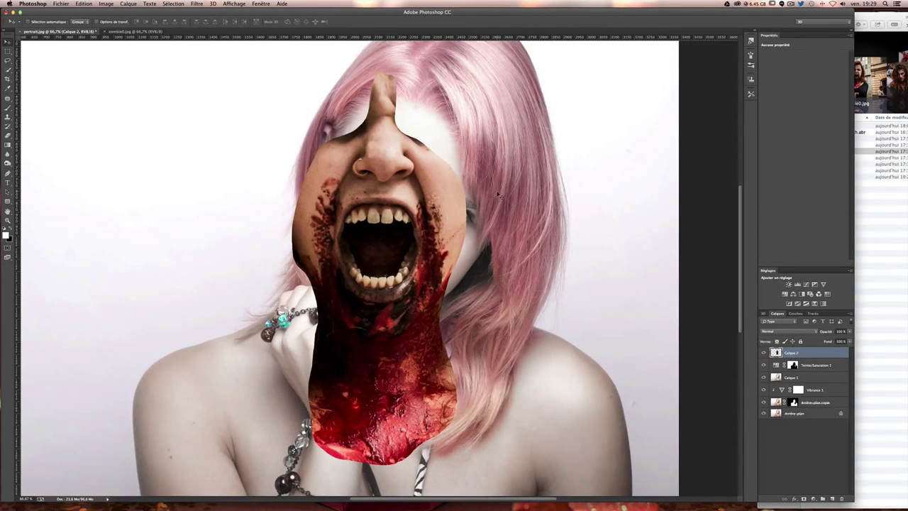
pyautogui.click(850, 332)
pyautogui.moveTo(832, 343); pyautogui.dragTo(835, 343)
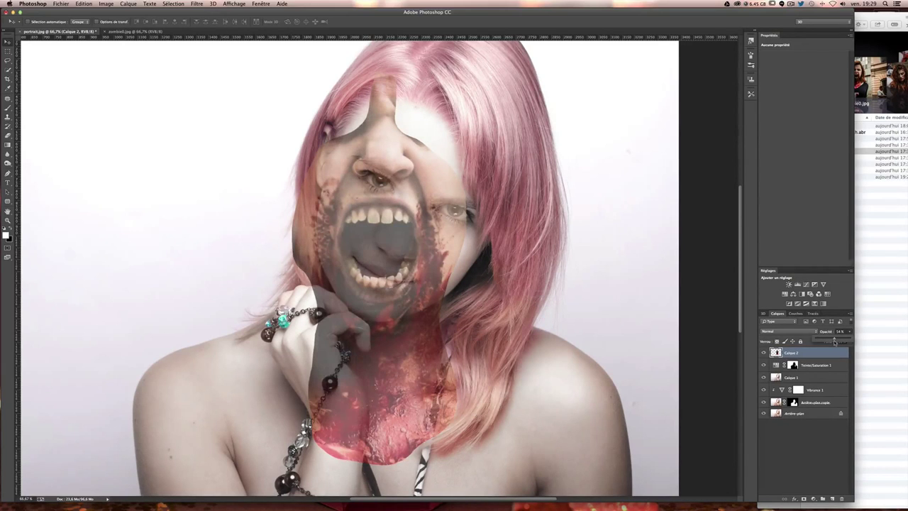
pyautogui.moveTo(451, 206)
pyautogui.mouseDown()
pyautogui.moveTo(469, 222)
pyautogui.moveTo(448, 192)
pyautogui.mouseUp()
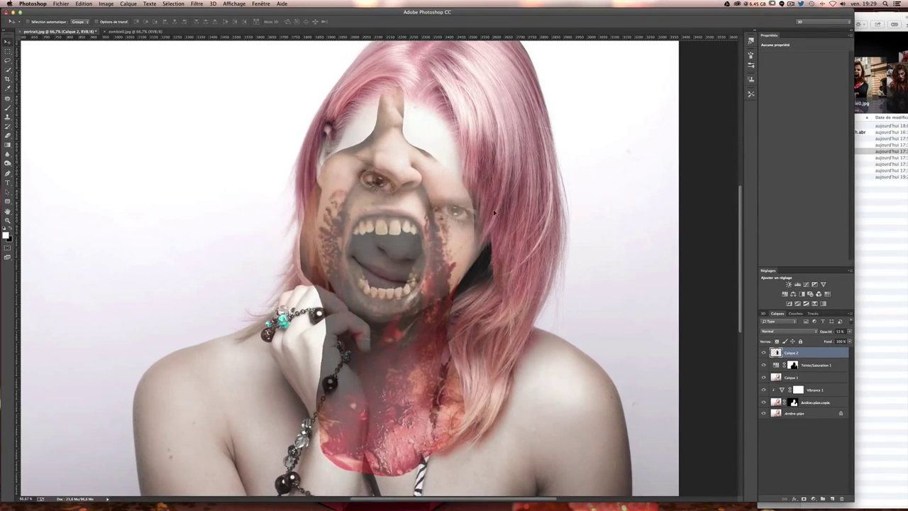
# Free-transform the zombie layer, shrinking it and tilting it about 16° counter-clockwise
pyautogui.hotkey('ctrl', 't')
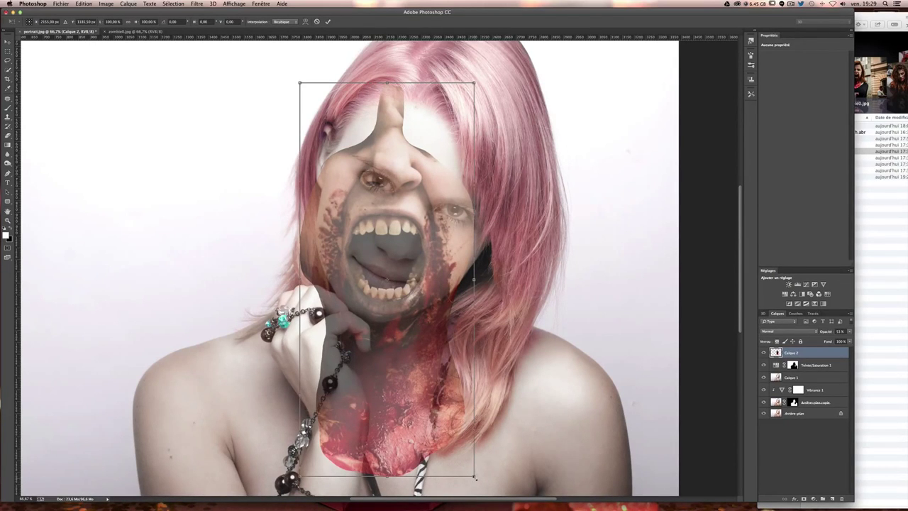
pyautogui.moveTo(472, 473)
pyautogui.mouseDown()
pyautogui.moveTo(437, 424)
pyautogui.moveTo(428, 383)
pyautogui.mouseUp()
pyautogui.moveTo(476, 132)
pyautogui.mouseDown()
pyautogui.moveTo(480, 171)
pyautogui.moveTo(494, 159)
pyautogui.mouseUp()
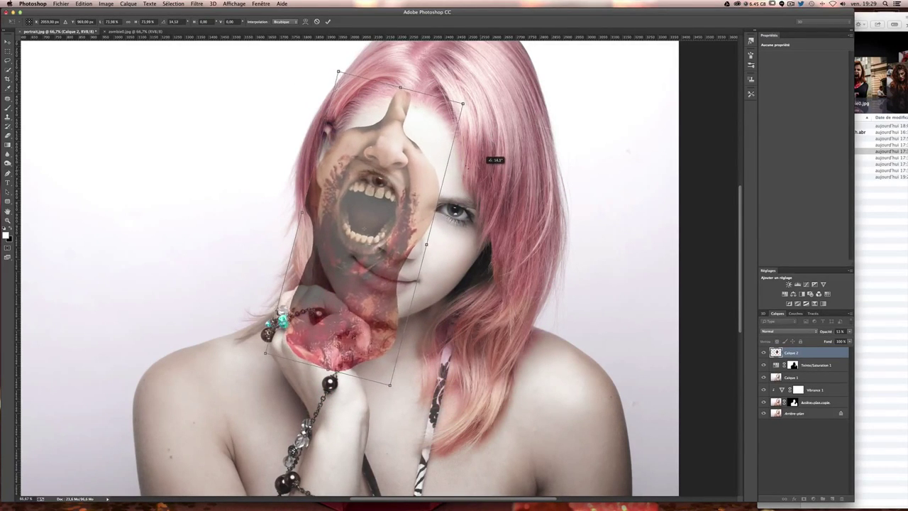
pyautogui.moveTo(419, 186); pyautogui.dragTo(438, 203)
pyautogui.moveTo(497, 227); pyautogui.dragTo(529, 253)
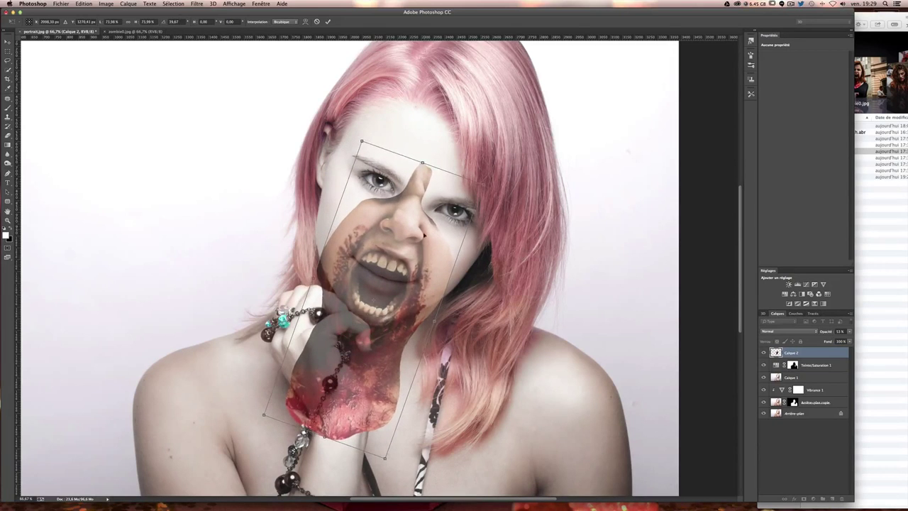
pyautogui.moveTo(439, 221); pyautogui.dragTo(430, 239)
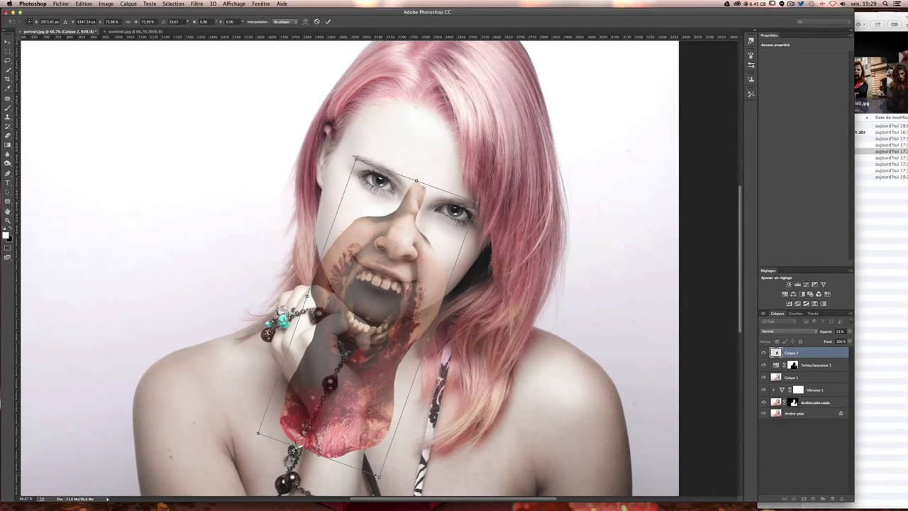
# Fine-tune the layer's size, position and rotation so the mouth covers hers, then commit
pyautogui.moveTo(376, 477)
pyautogui.mouseDown()
pyautogui.moveTo(385, 462)
pyautogui.moveTo(368, 387)
pyautogui.mouseUp()
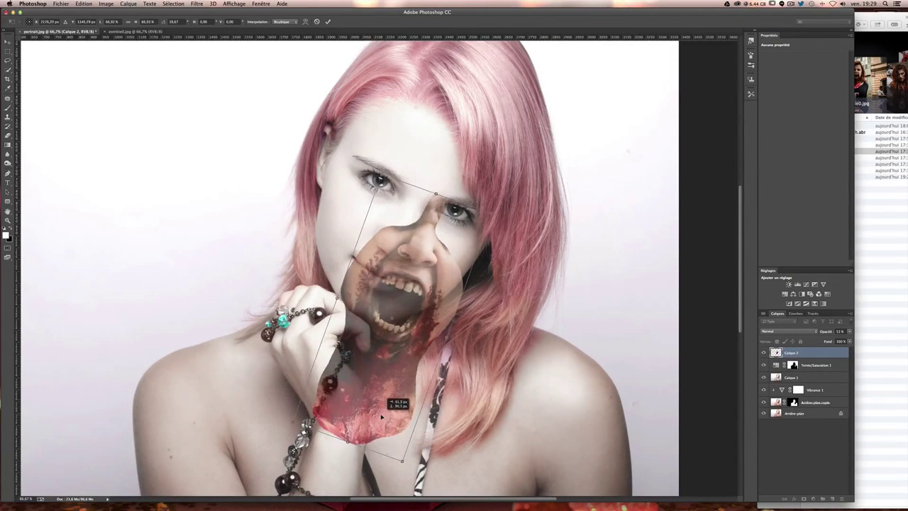
pyautogui.moveTo(369, 386); pyautogui.dragTo(363, 390)
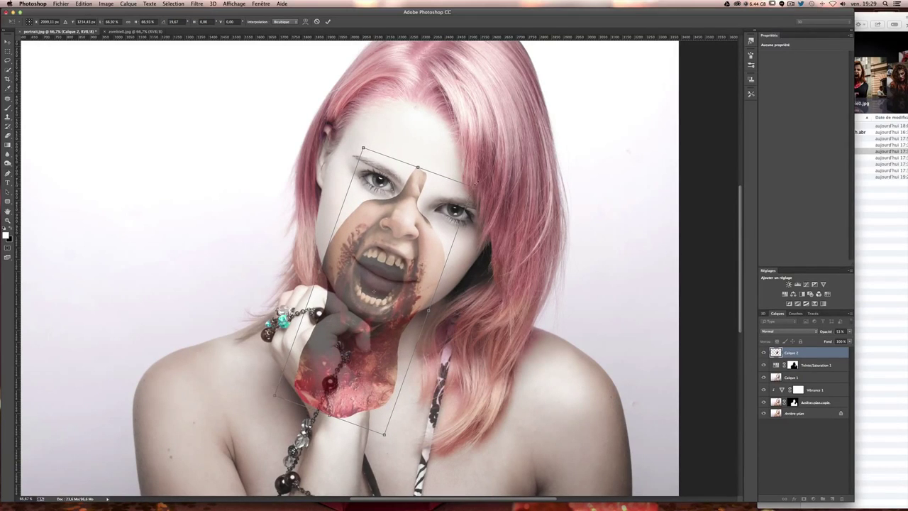
pyautogui.moveTo(397, 245); pyautogui.dragTo(405, 247)
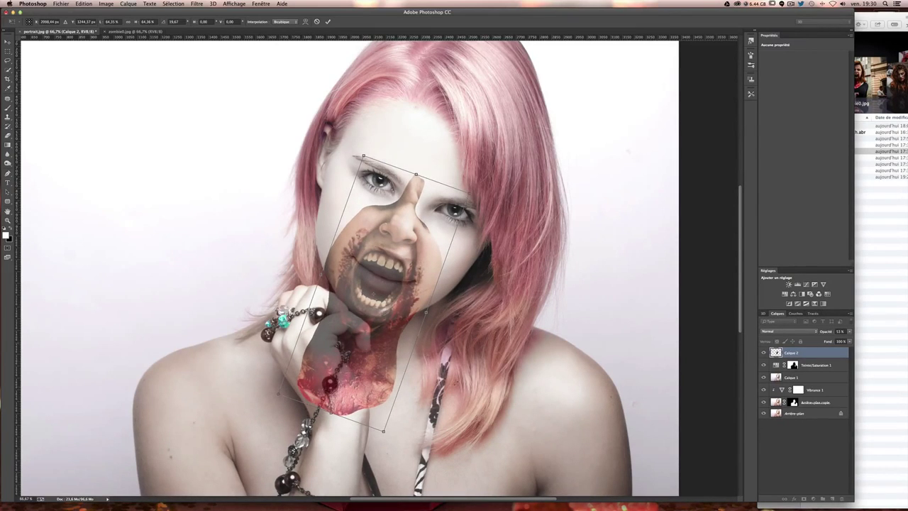
pyautogui.moveTo(474, 366)
pyautogui.mouseDown()
pyautogui.moveTo(470, 374)
pyautogui.moveTo(523, 361)
pyautogui.mouseUp()
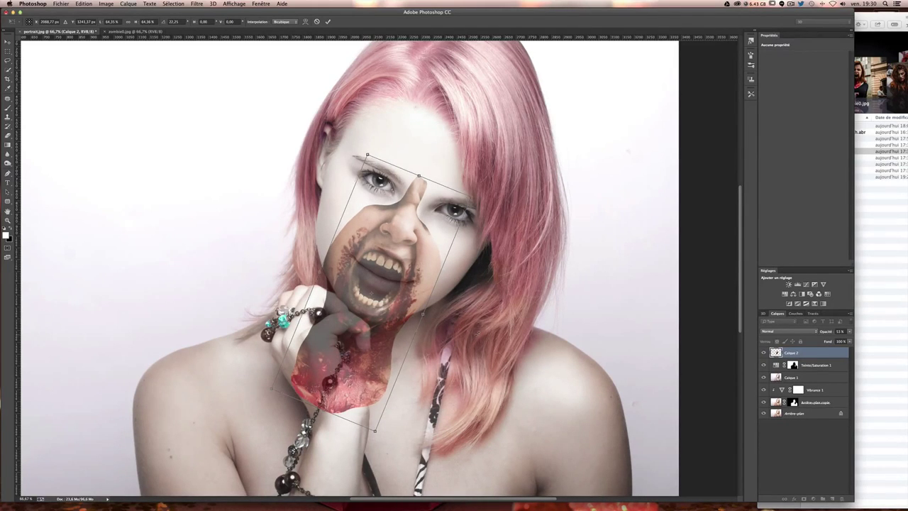
pyautogui.moveTo(476, 332); pyautogui.dragTo(478, 329)
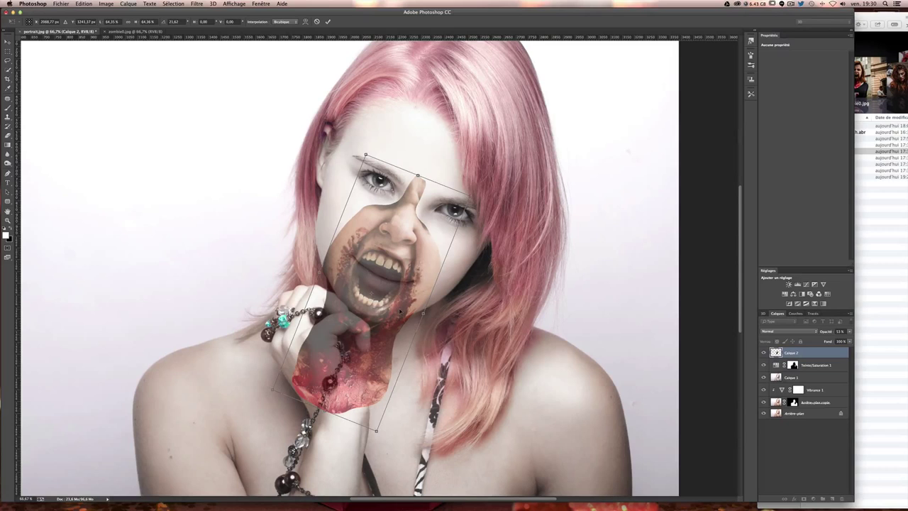
pyautogui.press('Return')
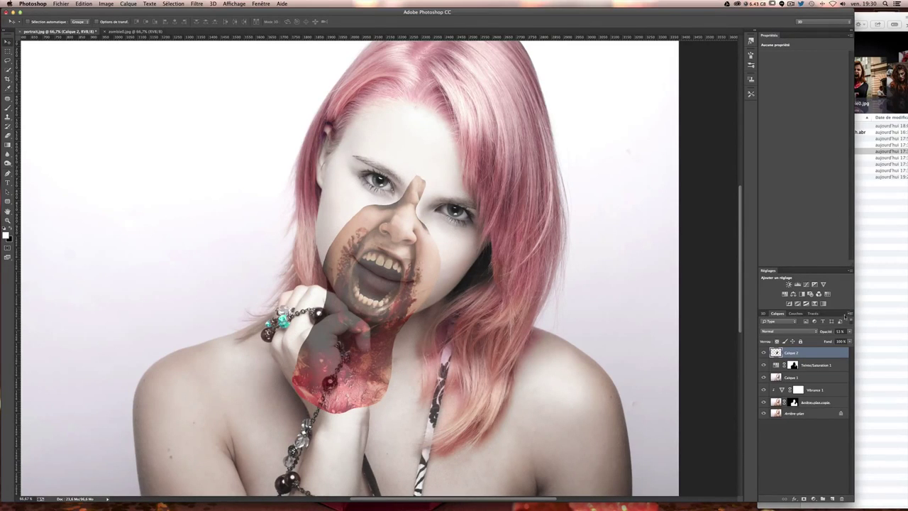
# Toggle the zombie layer's visibility to compare, then set its opacity to 100%
pyautogui.click(763, 353)
pyautogui.click(763, 352)
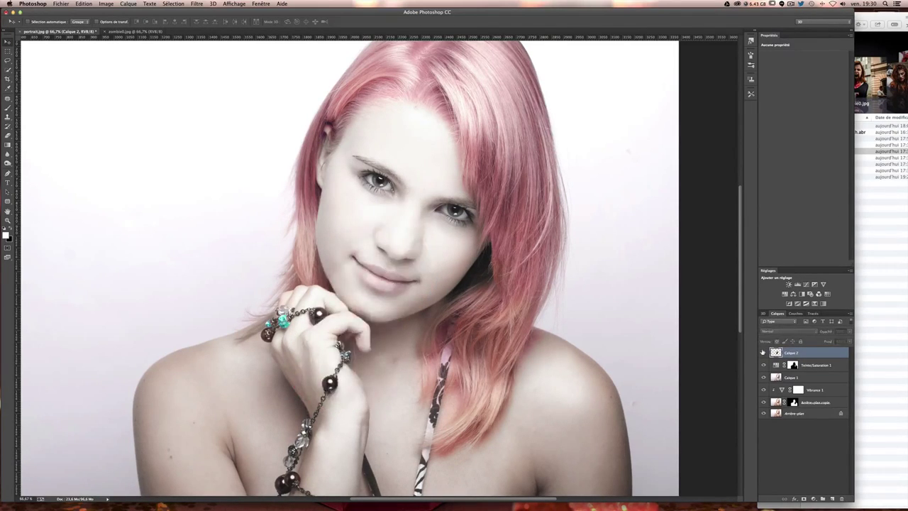
pyautogui.click(763, 352)
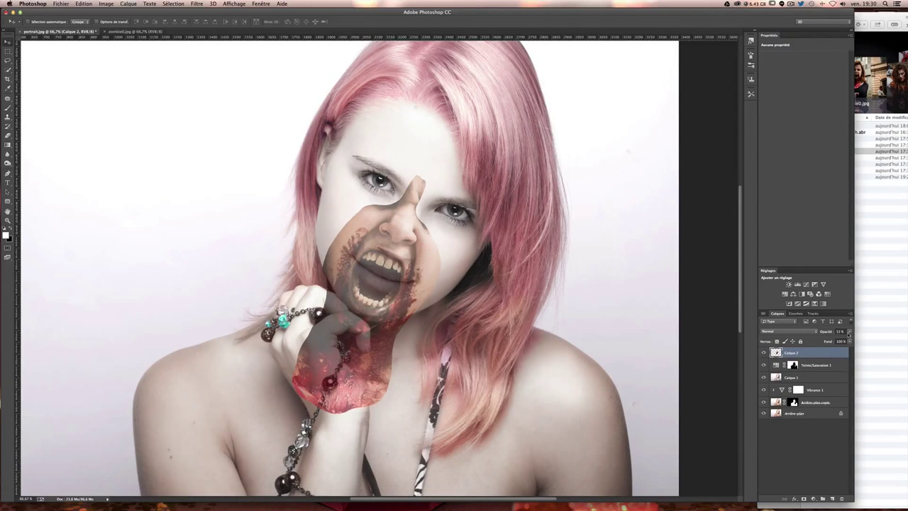
pyautogui.click(849, 331)
pyautogui.moveTo(885, 338); pyautogui.dragTo(907, 338)
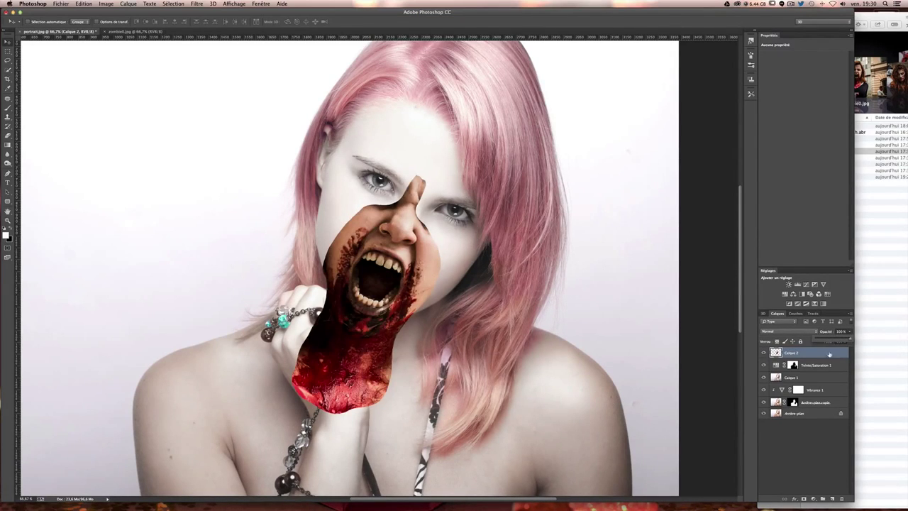
# Rename the zombie layer 'bouche' and select the Vibrance 1 layer
pyautogui.doubleClick(791, 352)
pyautogui.write('z')
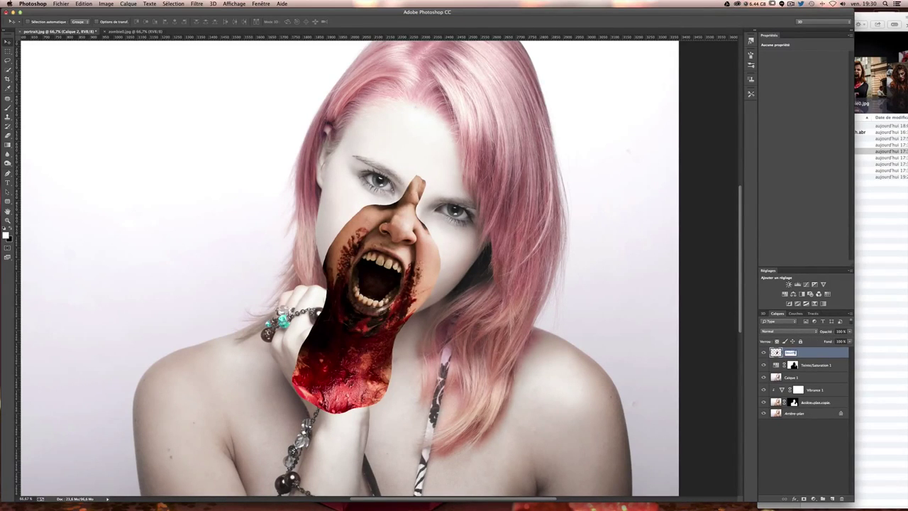
pyautogui.press('Return')
pyautogui.click(823, 390)
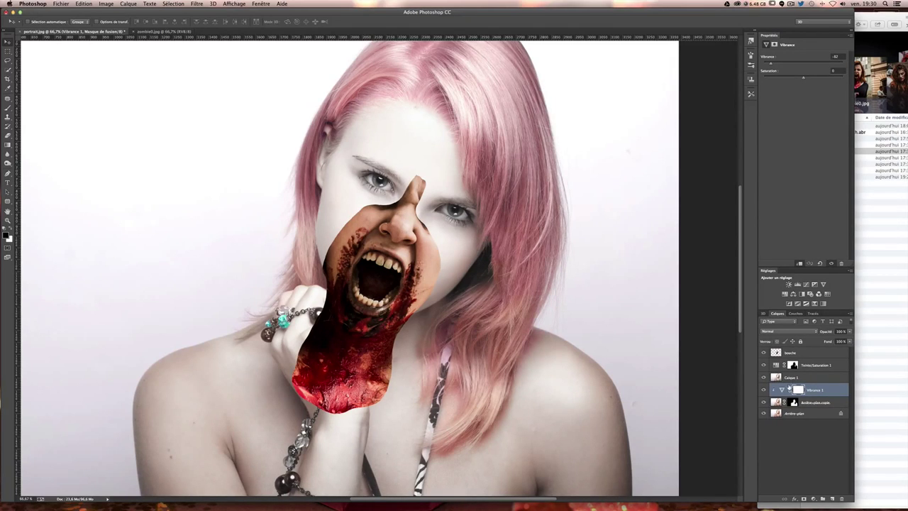
# Move Vibrance 1 above bouche, clip it to that layer and adjust the vibrance amount
pyautogui.moveTo(804, 401); pyautogui.dragTo(805, 353)
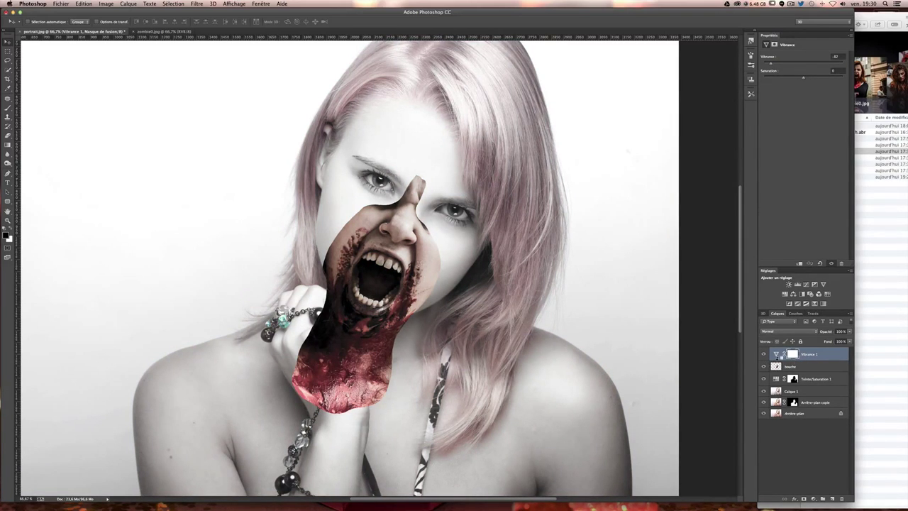
pyautogui.keyDown('alt'); pyautogui.click(779, 358); pyautogui.keyUp('alt')
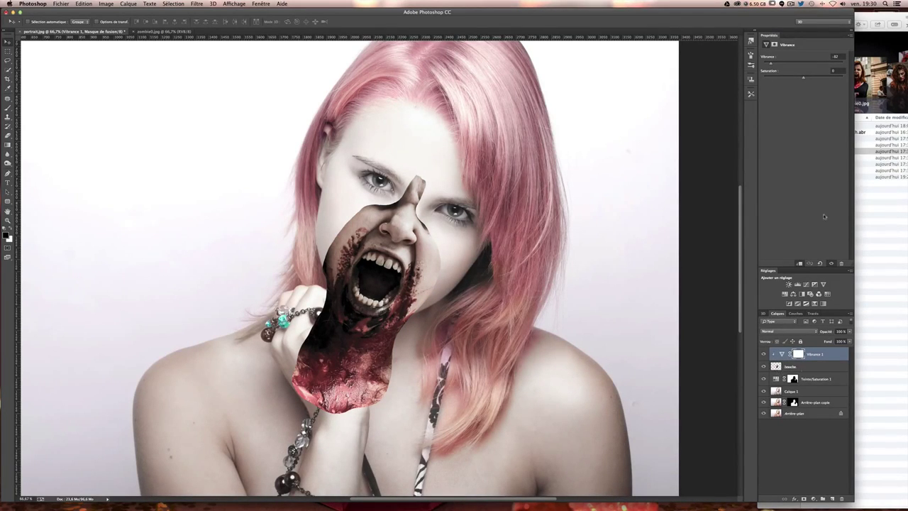
pyautogui.moveTo(772, 65)
pyautogui.mouseDown()
pyautogui.moveTo(787, 65)
pyautogui.moveTo(762, 64)
pyautogui.mouseUp()
# Rotate the bouche layer about -3.3° and nudge it a few pixels left and up
pyautogui.click(544, 342)
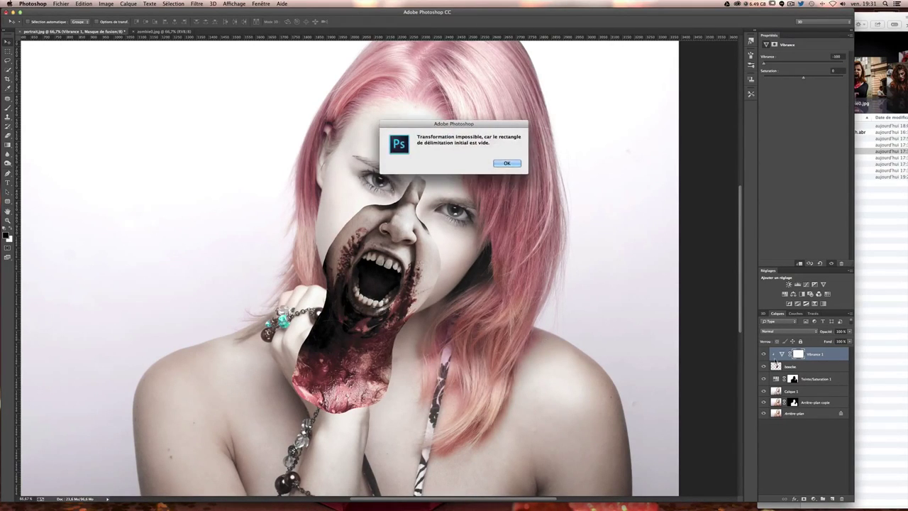
pyautogui.press('Return')
pyautogui.click(803, 367)
pyautogui.hotkey('ctrl', 't')
pyautogui.moveTo(467, 317)
pyautogui.mouseDown()
pyautogui.moveTo(528, 338)
pyautogui.moveTo(502, 337)
pyautogui.mouseUp()
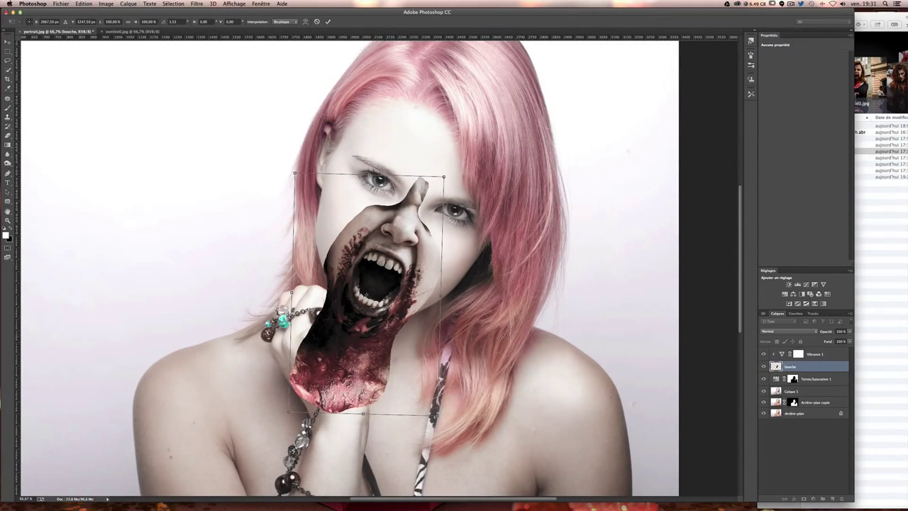
pyautogui.press('Return')
pyautogui.press('Left')
pyautogui.press('Left')
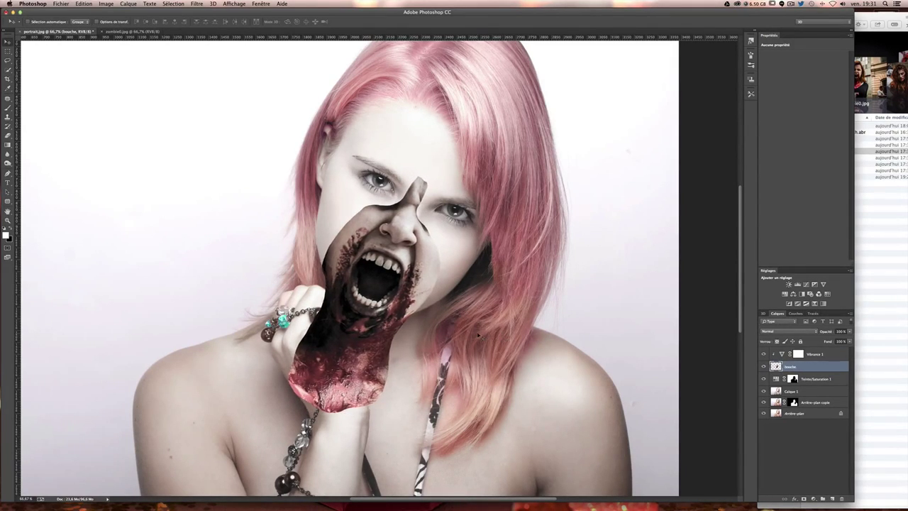
pyautogui.press('Left')
pyautogui.press('Left')
pyautogui.press('Up')
pyautogui.press('Left')
pyautogui.press('Left')
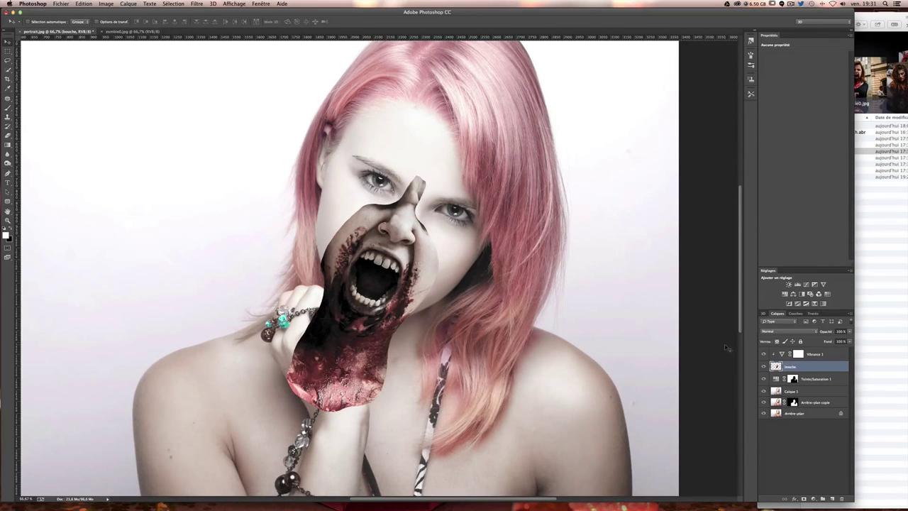
# Lower bouche to about 61% opacity and paint the Vibrance 1 mask over the mouth
pyautogui.click(849, 331)
pyautogui.moveTo(844, 340)
pyautogui.mouseDown()
pyautogui.moveTo(836, 341)
pyautogui.moveTo(873, 338)
pyautogui.mouseUp()
pyautogui.click(800, 355)
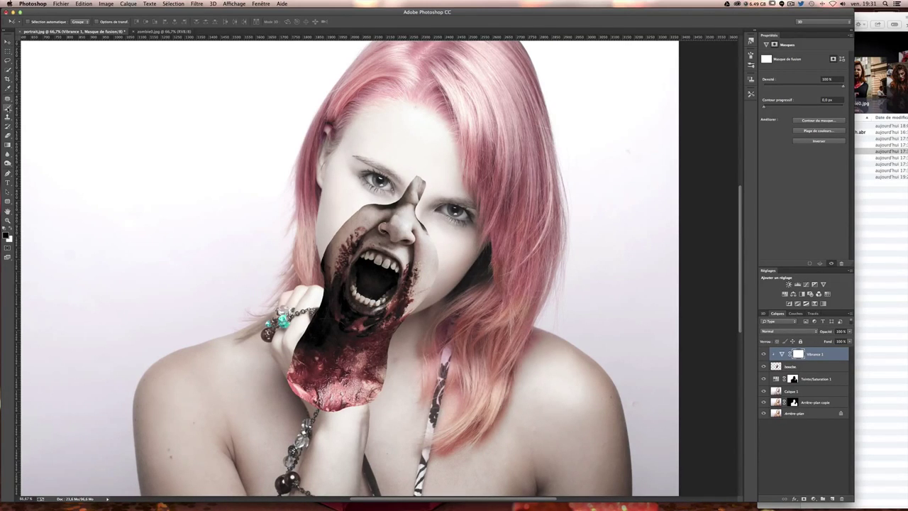
pyautogui.click(7, 107)
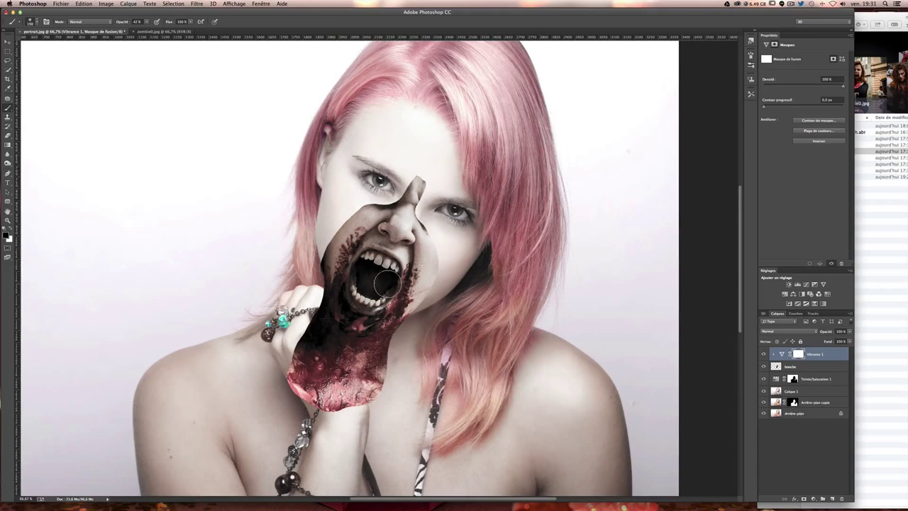
pyautogui.moveTo(374, 283); pyautogui.dragTo(387, 281)
pyautogui.click(820, 366)
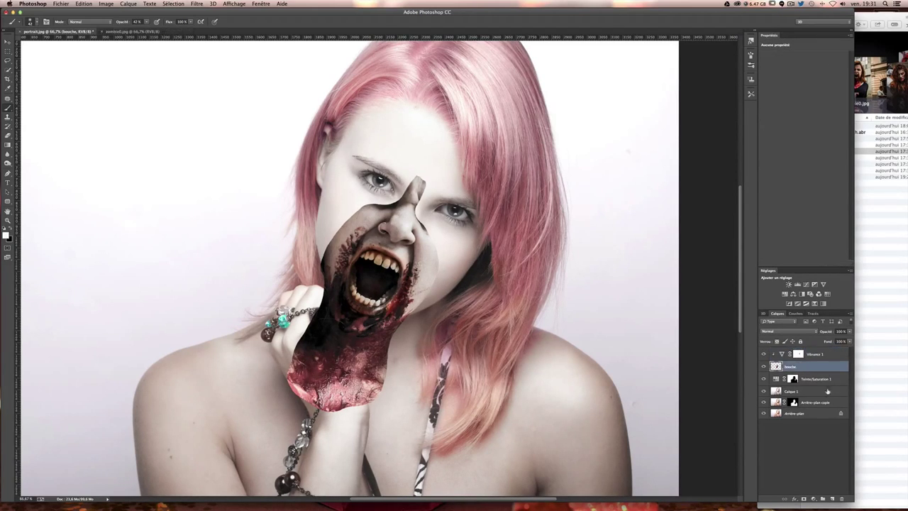
# Add a white mask to bouche, zoom to 200% and show the brush library list
pyautogui.click(811, 498)
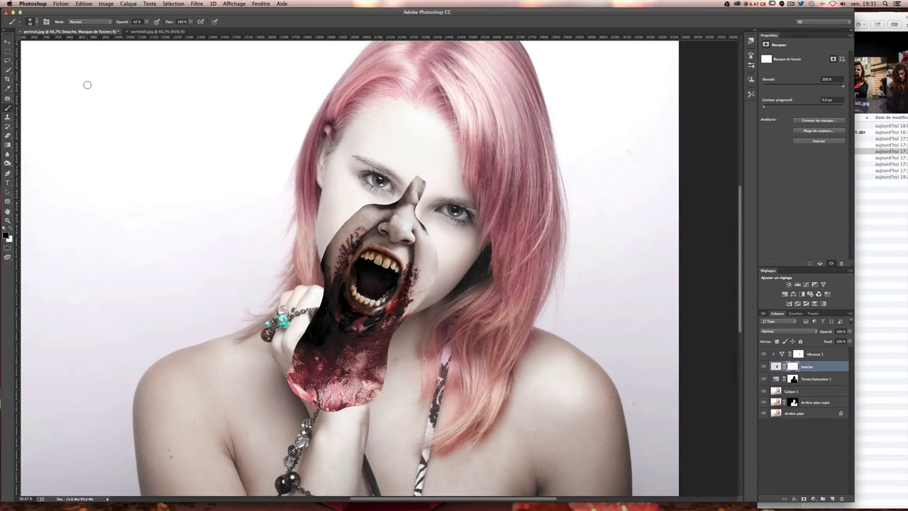
pyautogui.hotkey('ctrl', '+')
pyautogui.hotkey('ctrl', '+')
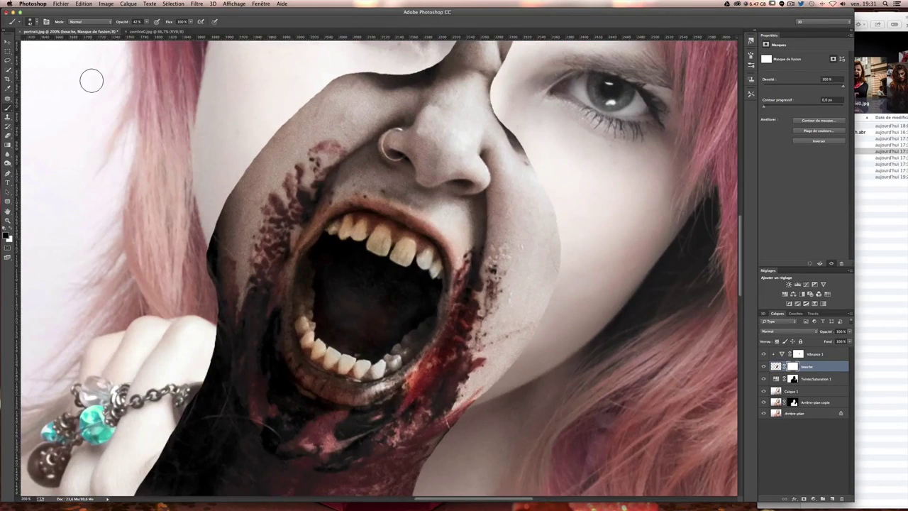
pyautogui.scroll(3, 280, 231)
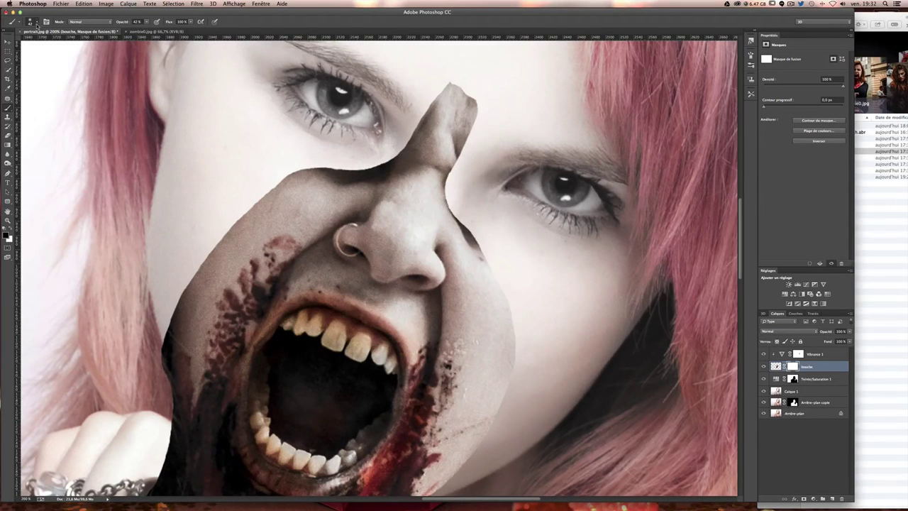
pyautogui.click(37, 25)
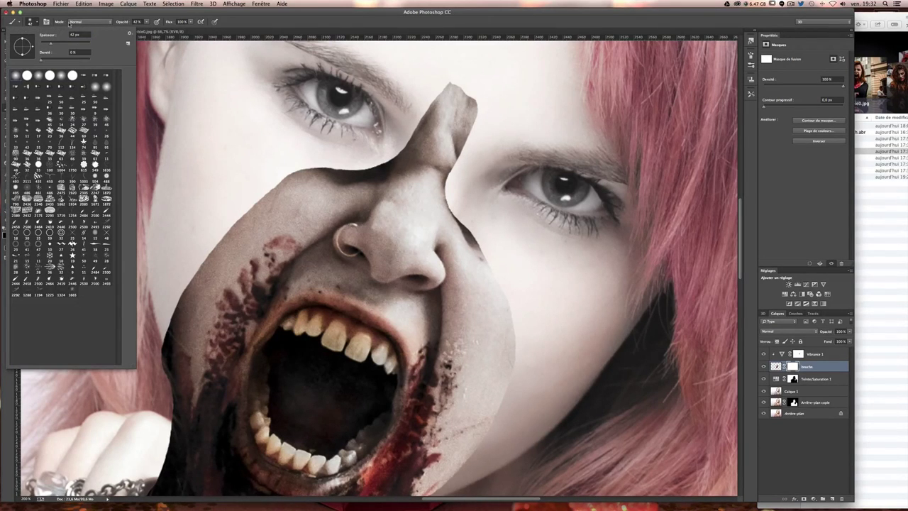
pyautogui.click(35, 23)
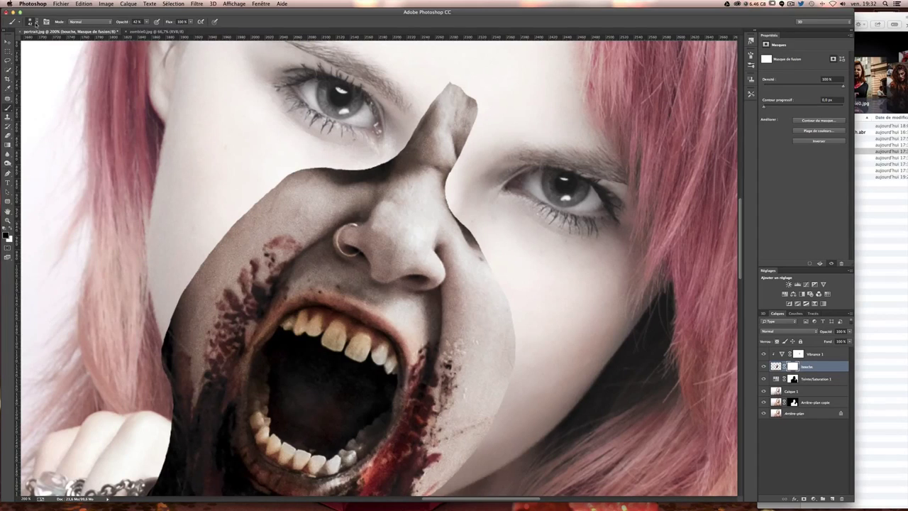
pyautogui.click(37, 23)
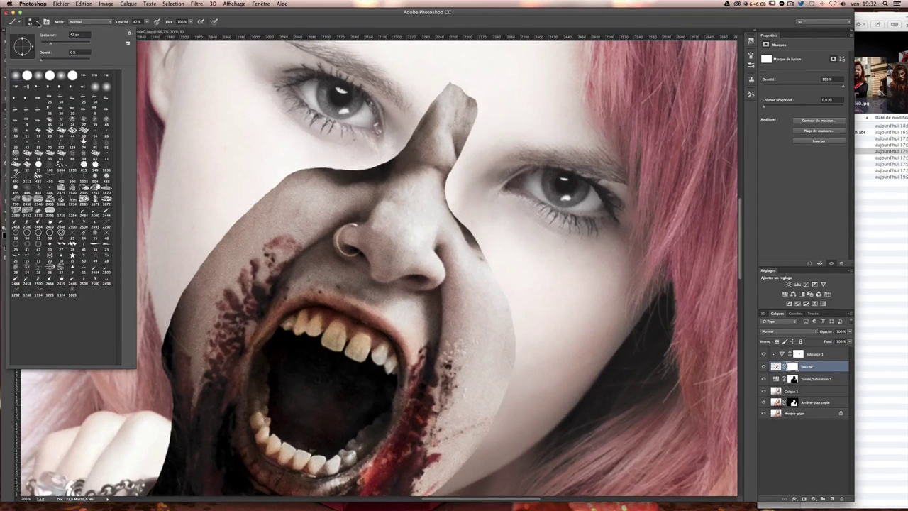
pyautogui.click(38, 23)
pyautogui.click(129, 34)
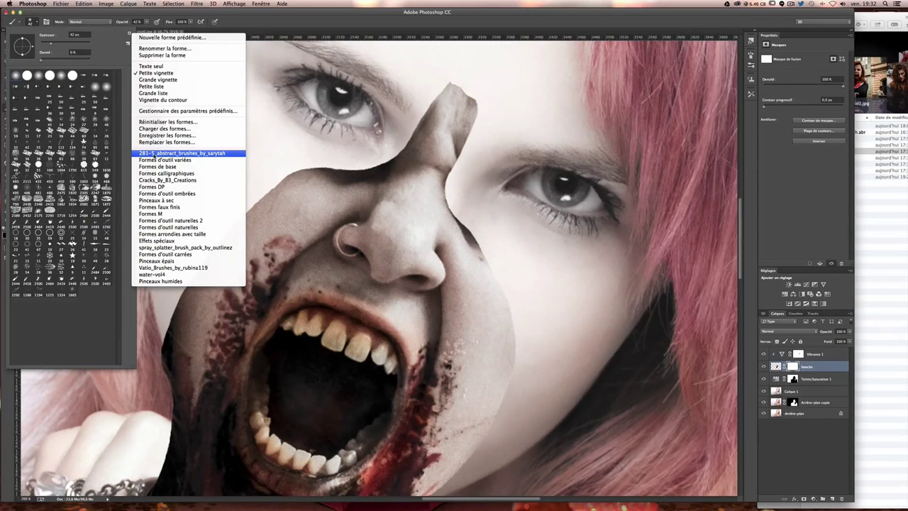
# Load the abstract splatter brush set and pick a large splatter brush around 200 px
pyautogui.click(151, 155)
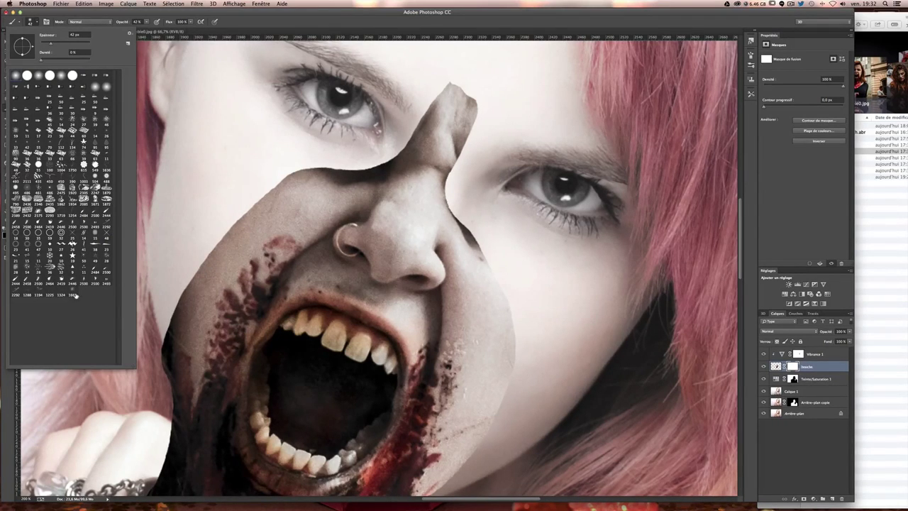
pyautogui.click(79, 294)
pyautogui.moveTo(69, 44); pyautogui.dragTo(86, 47)
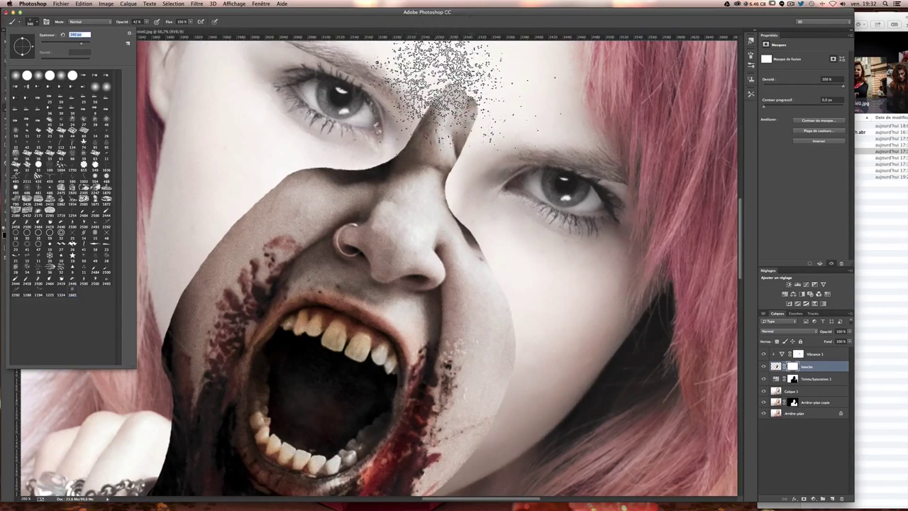
pyautogui.press('Return')
pyautogui.hotkey('ctrl', '-')
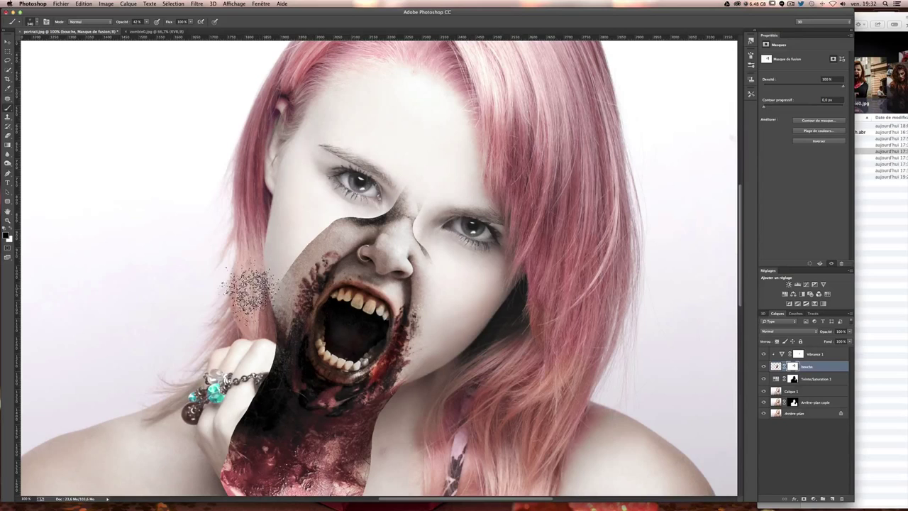
pyautogui.moveTo(287, 281); pyautogui.dragTo(252, 283)
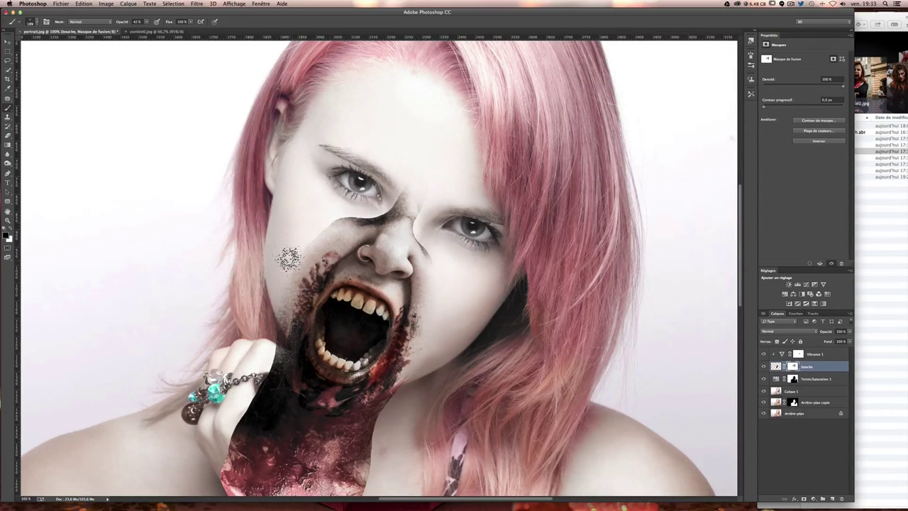
pyautogui.press(']')
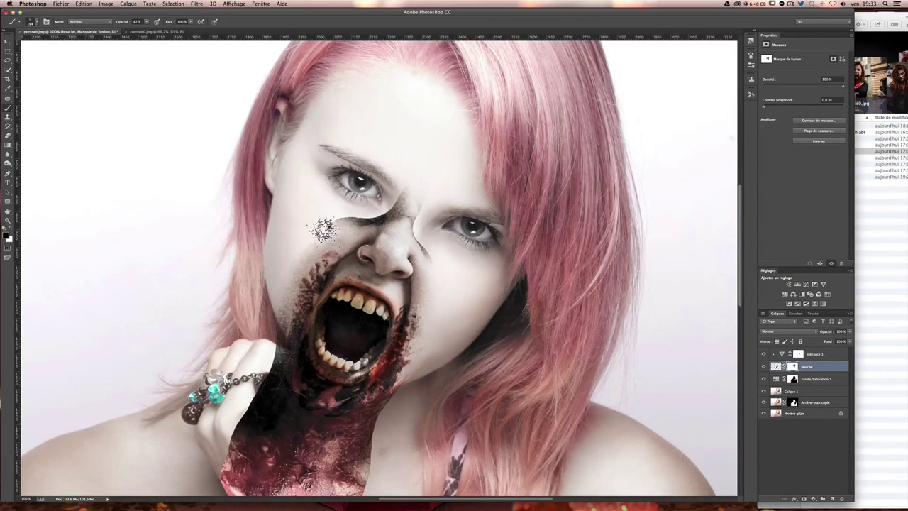
pyautogui.moveTo(319, 217); pyautogui.dragTo(329, 230)
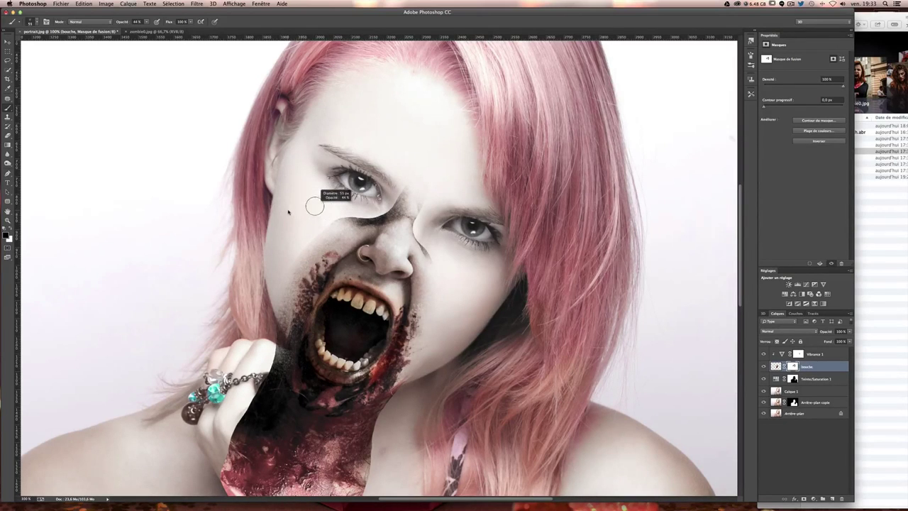
# Dab splatter on the mask beside the nose, under the left eye and on the nose bridge
pyautogui.click(350, 219)
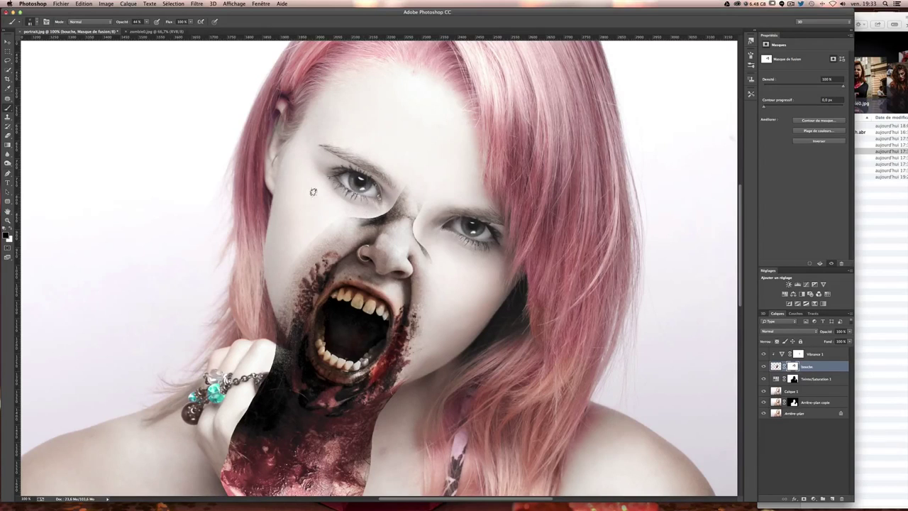
pyautogui.click(147, 22)
pyautogui.write('100')
pyautogui.moveTo(362, 193); pyautogui.dragTo(376, 192)
pyautogui.moveTo(334, 213); pyautogui.dragTo(341, 217)
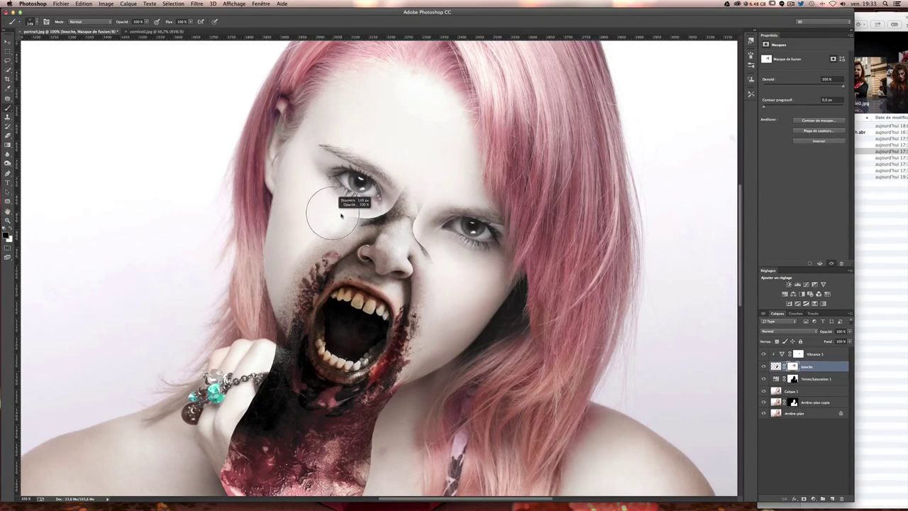
pyautogui.moveTo(281, 224); pyautogui.dragTo(303, 226)
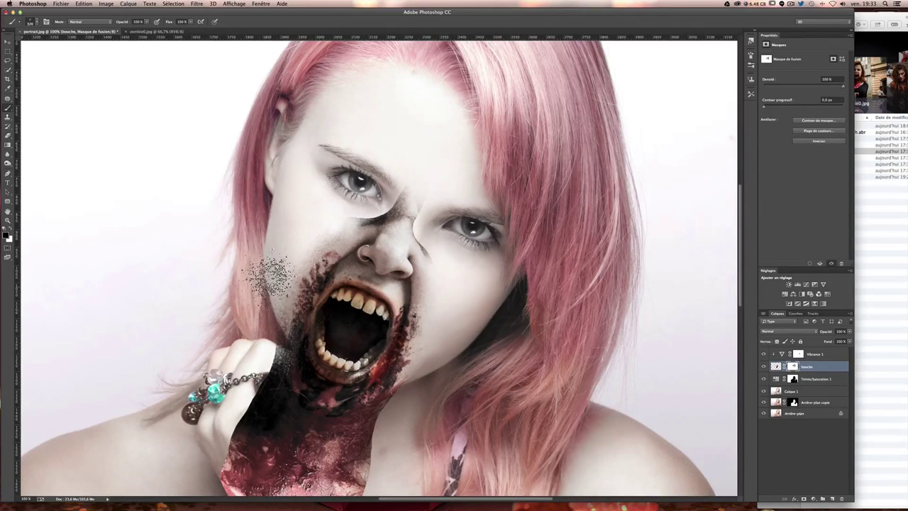
pyautogui.moveTo(315, 193)
pyautogui.mouseDown()
pyautogui.moveTo(355, 213)
pyautogui.moveTo(436, 89)
pyautogui.moveTo(426, 162)
pyautogui.mouseUp()
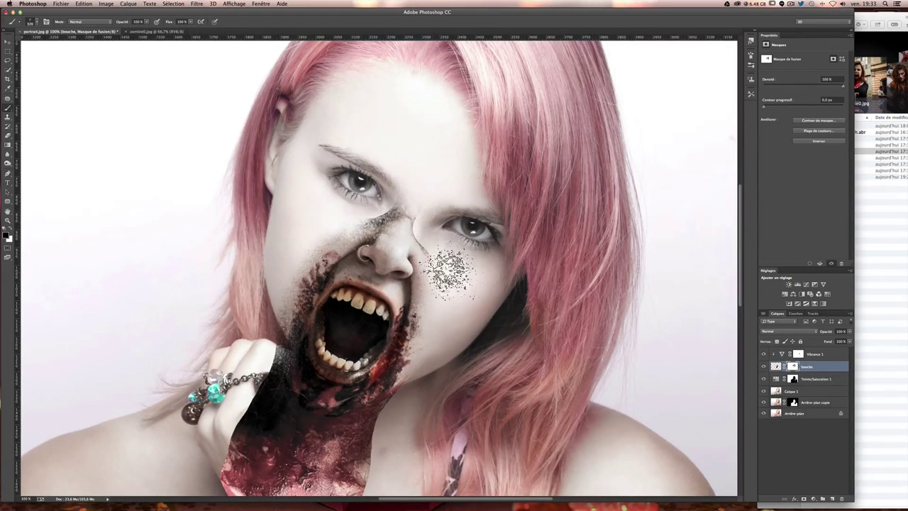
pyautogui.moveTo(449, 273)
pyautogui.mouseDown()
pyautogui.moveTo(462, 263)
pyautogui.moveTo(416, 213)
pyautogui.moveTo(456, 243)
pyautogui.moveTo(425, 237)
pyautogui.moveTo(415, 213)
pyautogui.moveTo(454, 298)
pyautogui.mouseUp()
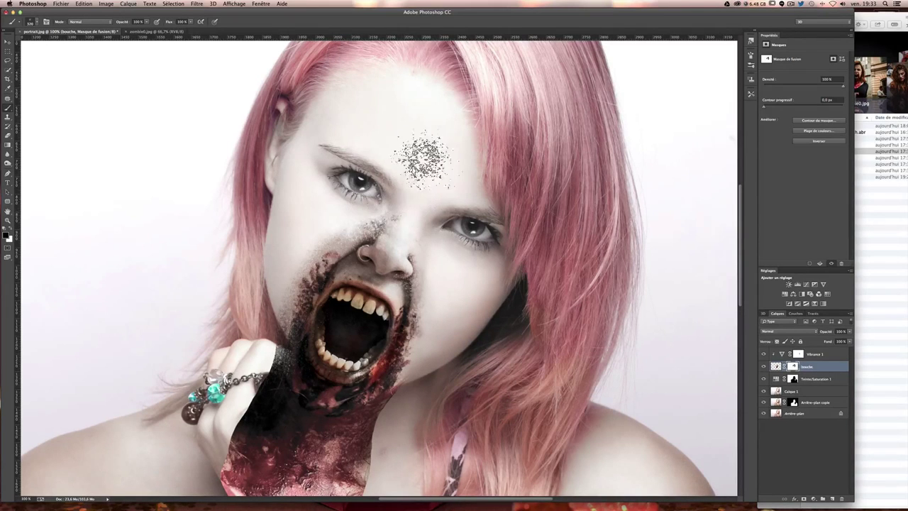
pyautogui.moveTo(376, 197)
pyautogui.mouseDown()
pyautogui.moveTo(397, 188)
pyautogui.moveTo(365, 192)
pyautogui.mouseUp()
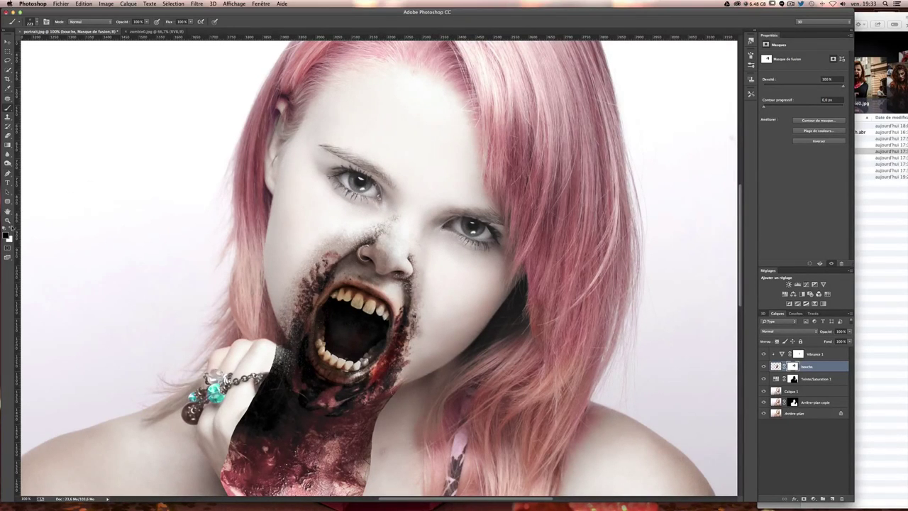
# Paint white speckles across the upper lip and nose bridge, undoing a stray stroke
pyautogui.click(12, 228)
pyautogui.moveTo(386, 245)
pyautogui.mouseDown()
pyautogui.moveTo(405, 243)
pyautogui.moveTo(399, 254)
pyautogui.mouseUp()
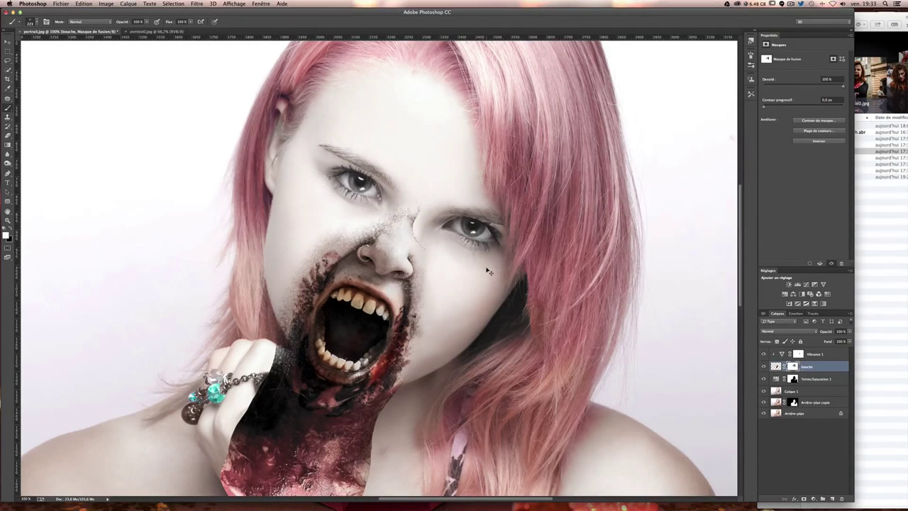
pyautogui.hotkey('ctrl', 'z')
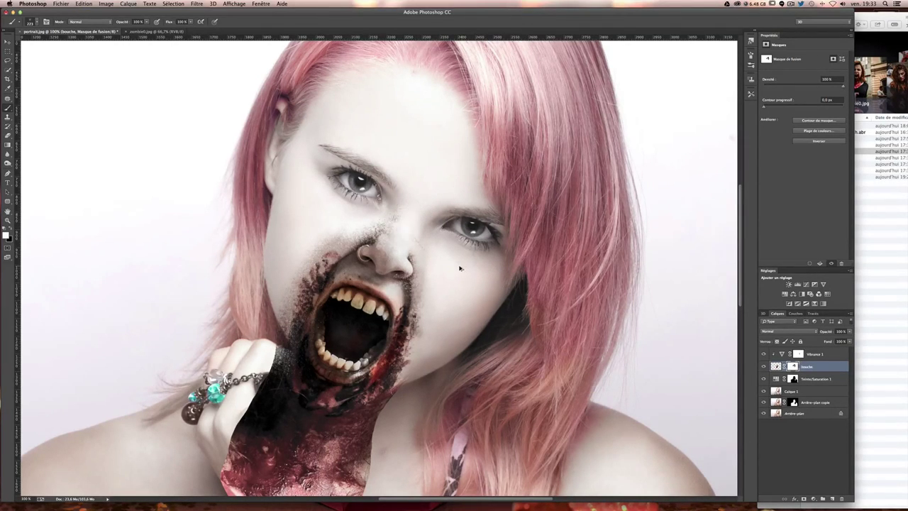
pyautogui.moveTo(408, 256)
pyautogui.mouseDown()
pyautogui.moveTo(383, 238)
pyautogui.moveTo(373, 255)
pyautogui.moveTo(383, 291)
pyautogui.mouseUp()
pyautogui.moveTo(387, 234); pyautogui.dragTo(384, 291)
# Speckle away the blood patch over the neck, knuckles and jaw edge on the bouche mask
pyautogui.scroll(-3, 425, 305)
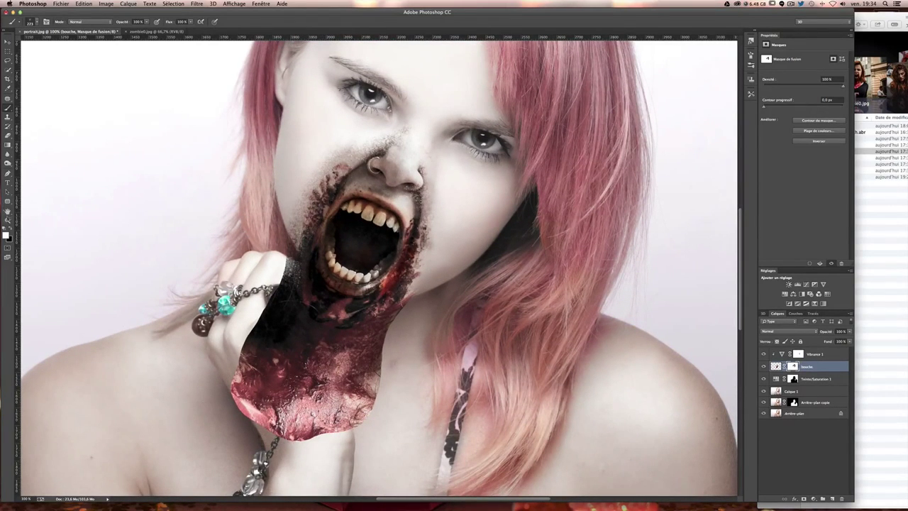
pyautogui.click(39, 23)
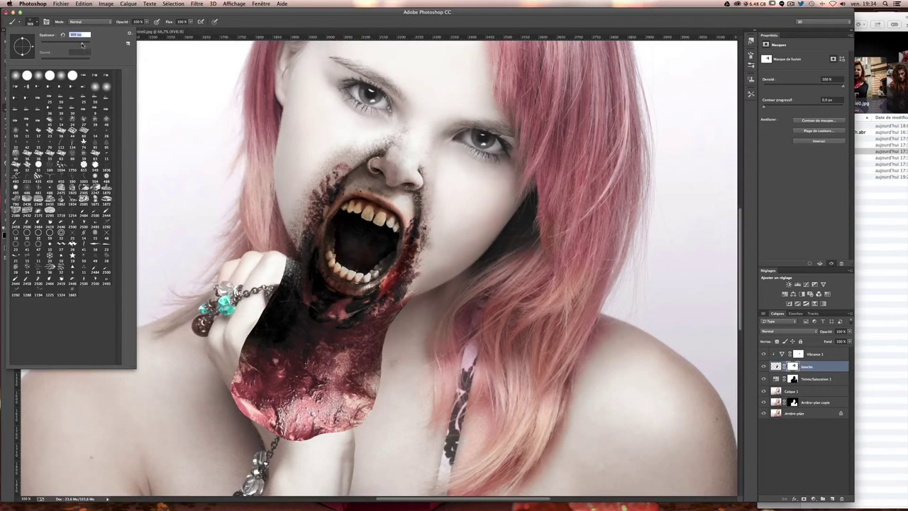
pyautogui.press('Return')
pyautogui.moveTo(234, 341)
pyautogui.mouseDown()
pyautogui.moveTo(298, 412)
pyautogui.moveTo(333, 426)
pyautogui.moveTo(305, 454)
pyautogui.moveTo(376, 398)
pyautogui.moveTo(213, 333)
pyautogui.moveTo(298, 340)
pyautogui.moveTo(318, 369)
pyautogui.moveTo(395, 355)
pyautogui.moveTo(374, 355)
pyautogui.moveTo(394, 362)
pyautogui.mouseUp()
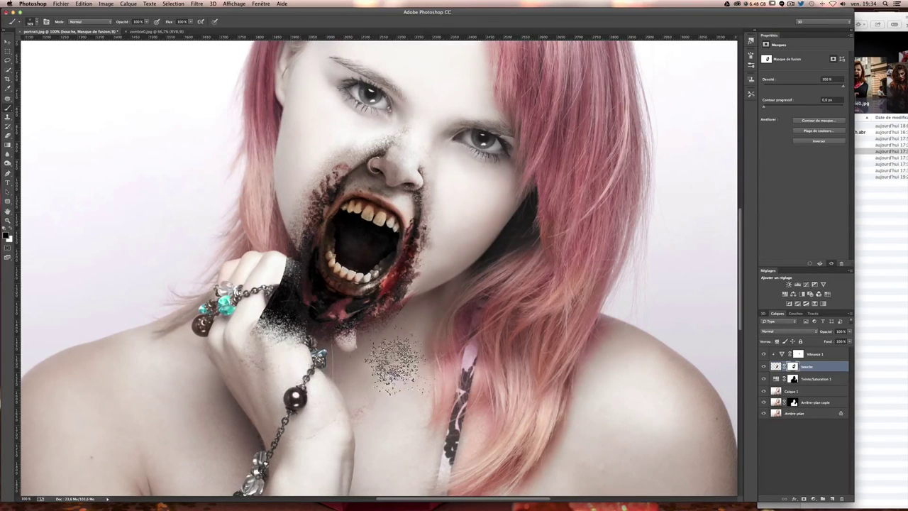
pyautogui.moveTo(280, 347)
pyautogui.mouseDown()
pyautogui.moveTo(277, 270)
pyautogui.moveTo(262, 298)
pyautogui.moveTo(281, 322)
pyautogui.moveTo(255, 284)
pyautogui.moveTo(305, 312)
pyautogui.moveTo(322, 365)
pyautogui.moveTo(402, 354)
pyautogui.moveTo(355, 375)
pyautogui.moveTo(312, 369)
pyautogui.moveTo(426, 326)
pyautogui.mouseUp()
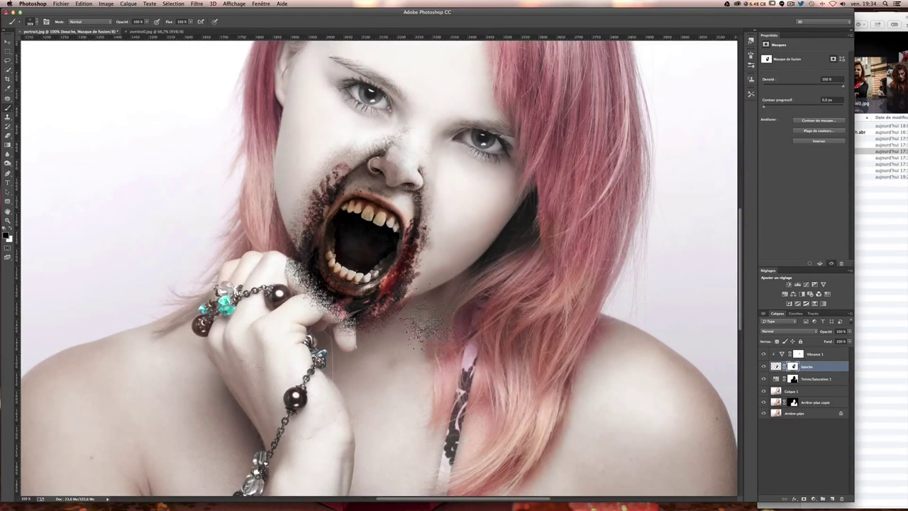
pyautogui.click(31, 22)
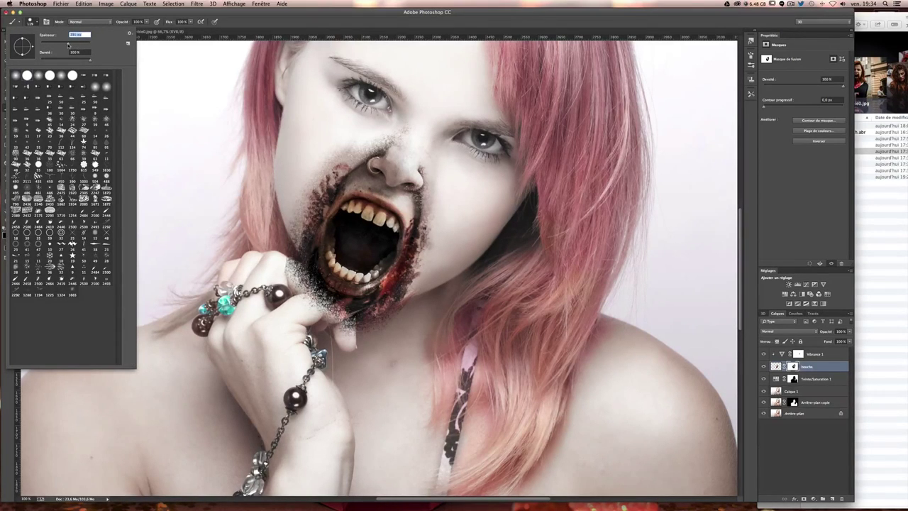
pyautogui.moveTo(270, 269)
pyautogui.mouseDown()
pyautogui.moveTo(344, 352)
pyautogui.moveTo(340, 331)
pyautogui.moveTo(295, 282)
pyautogui.moveTo(313, 305)
pyautogui.mouseUp()
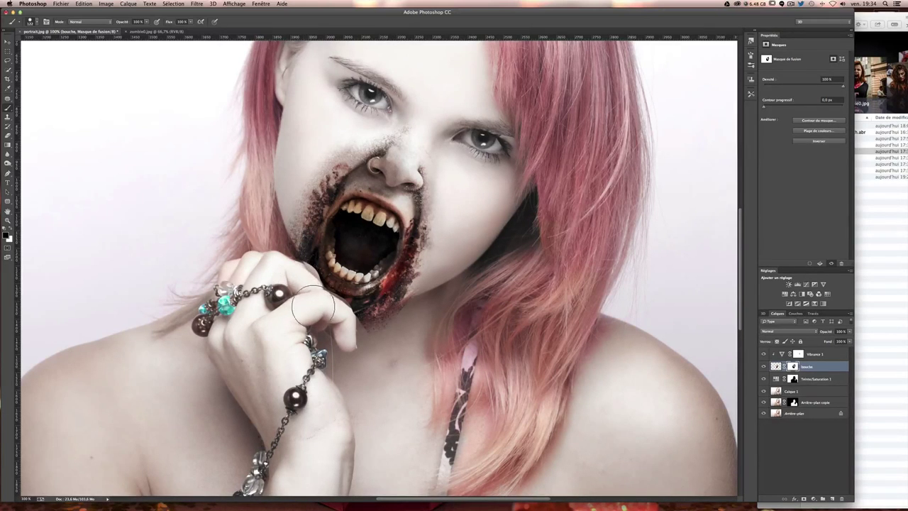
# Zoom in on the mouth and mask the area near the knuckle and below the lower lip
pyautogui.press('super+plus')
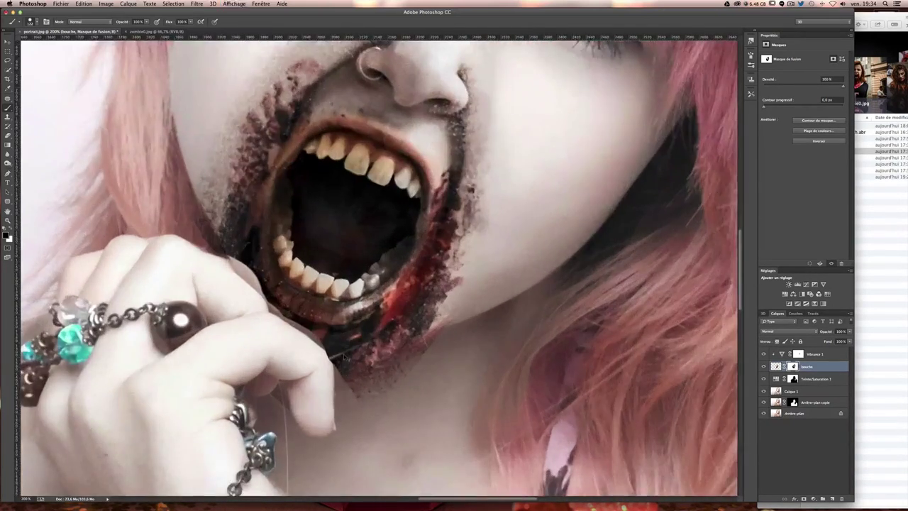
pyautogui.press('super+plus')
pyautogui.hscroll(-5, 340, 350)
pyautogui.scroll(-2, 340, 350)
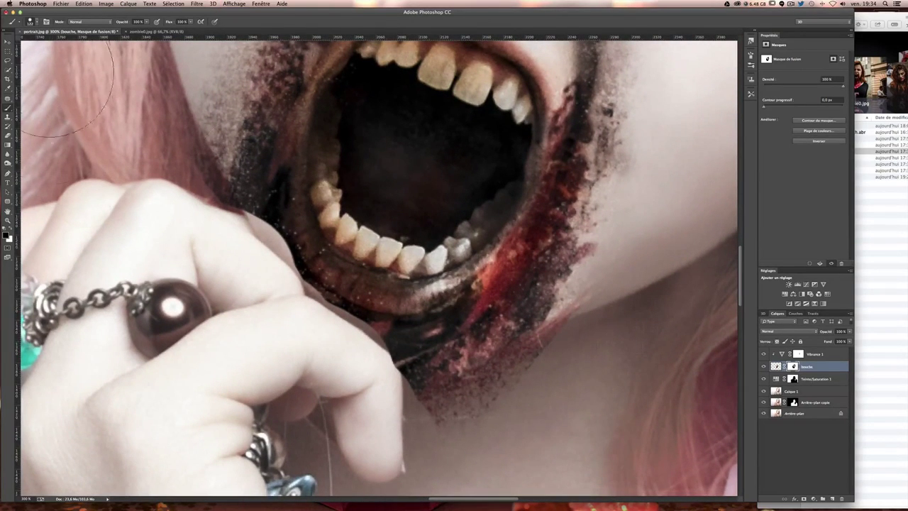
pyautogui.click(31, 21)
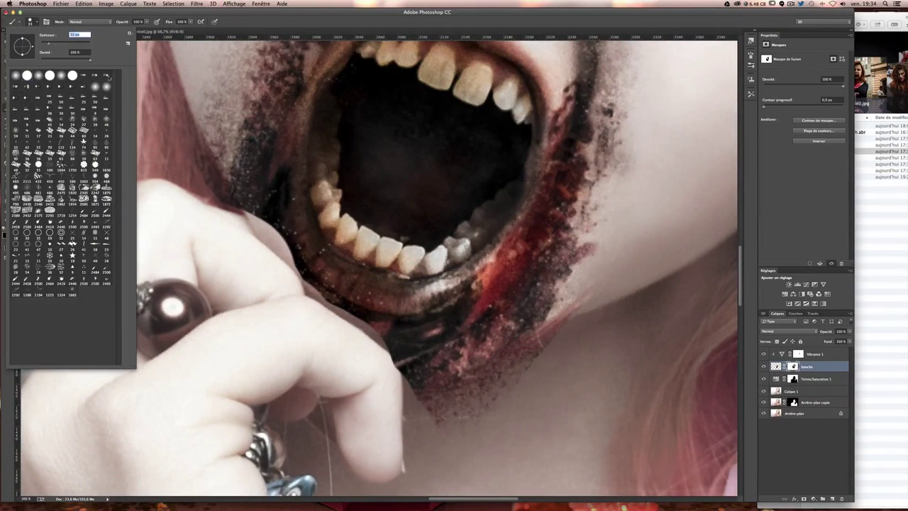
pyautogui.click(277, 191)
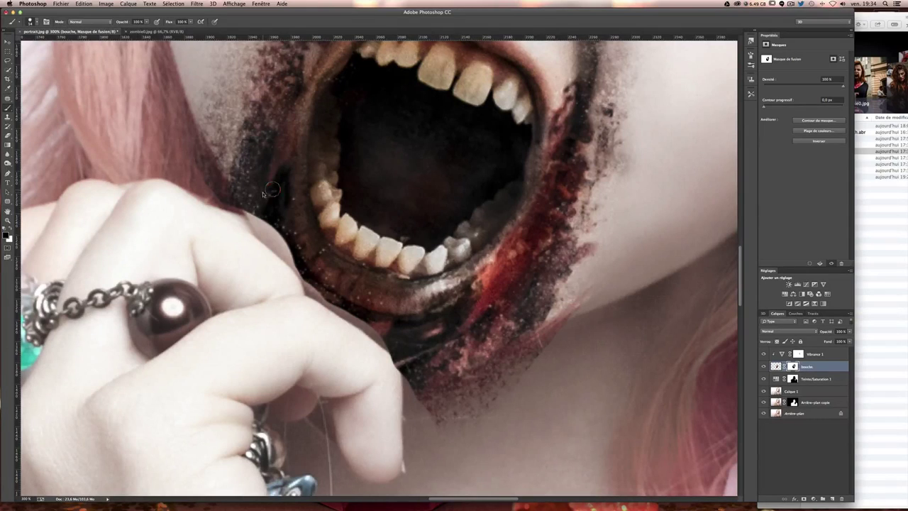
pyautogui.moveTo(237, 203); pyautogui.dragTo(312, 281)
pyautogui.moveTo(252, 198); pyautogui.dragTo(291, 245)
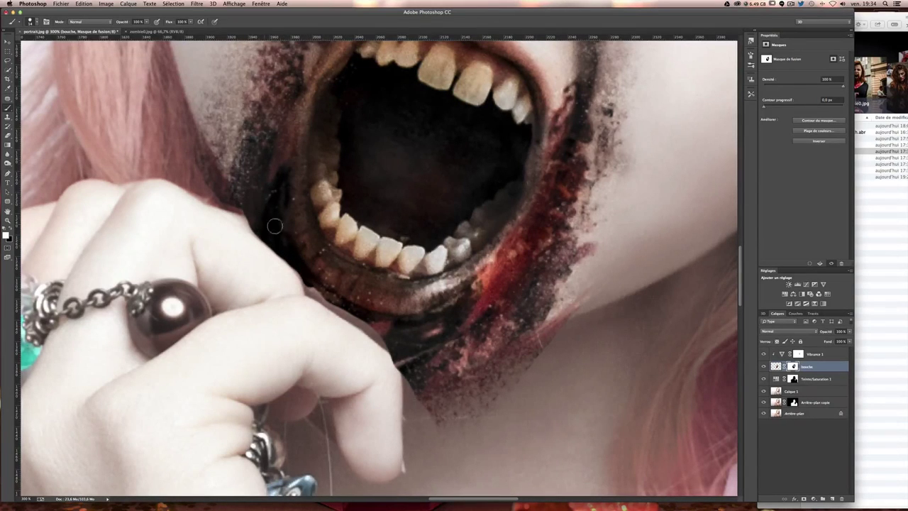
# Touch up the lip corner and finger-to-lip streak, then paint a blood drip below the lip
pyautogui.scroll(-2, 275, 226)
pyautogui.scroll(-2, 273, 205)
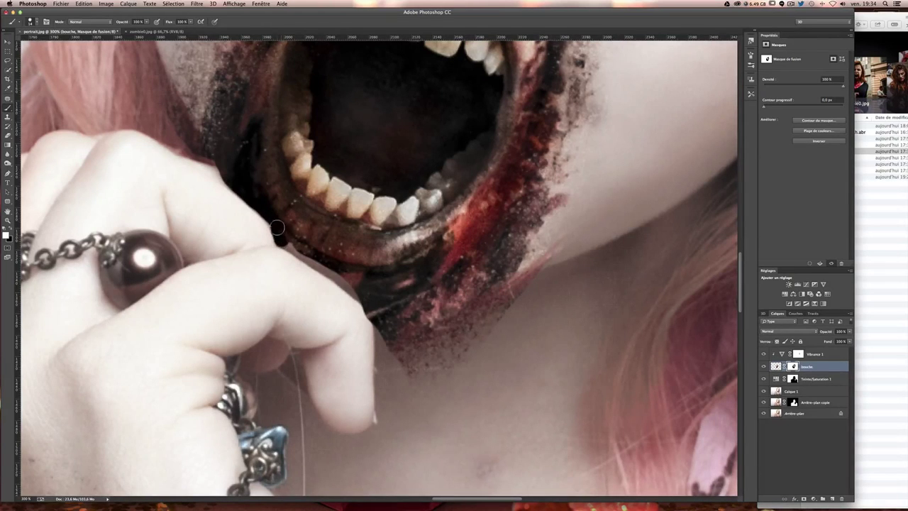
pyautogui.moveTo(287, 245)
pyautogui.mouseDown()
pyautogui.moveTo(282, 224)
pyautogui.moveTo(362, 285)
pyautogui.mouseUp()
pyautogui.moveTo(288, 244); pyautogui.dragTo(362, 291)
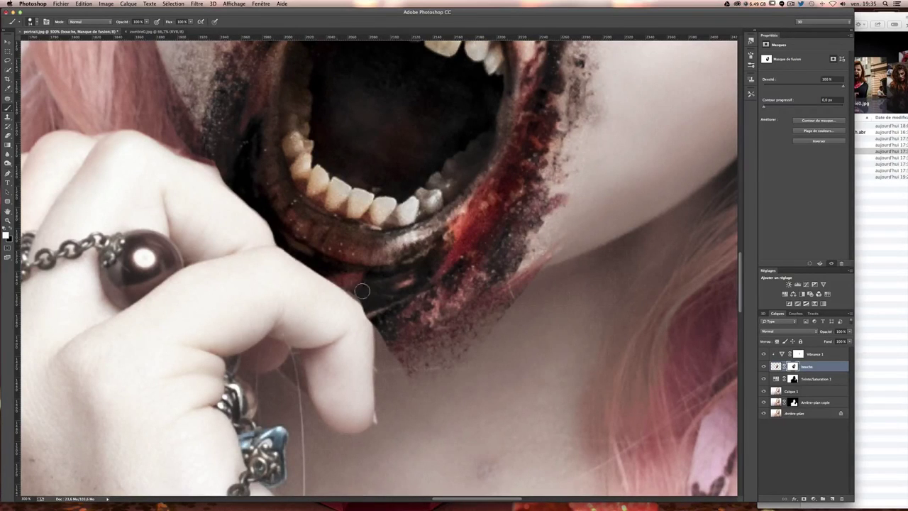
pyautogui.hotkey('ctrl', 'z')
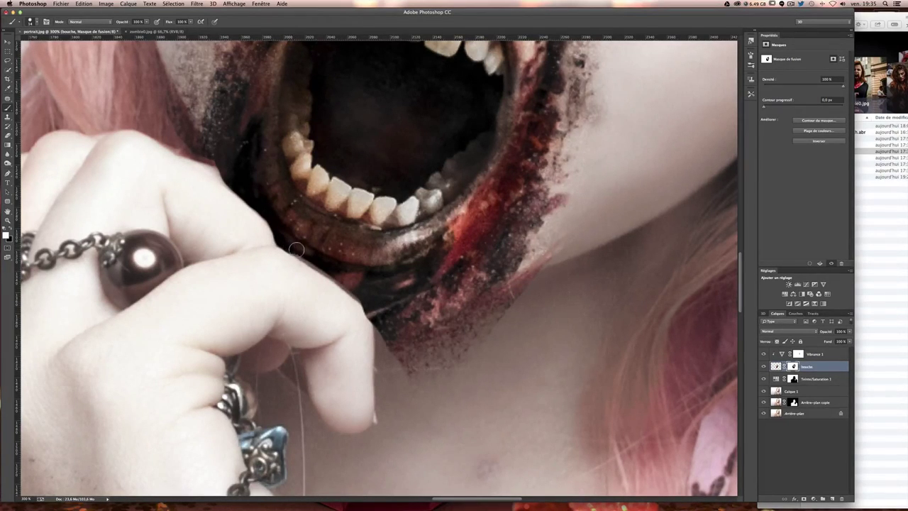
pyautogui.moveTo(296, 249); pyautogui.dragTo(338, 276)
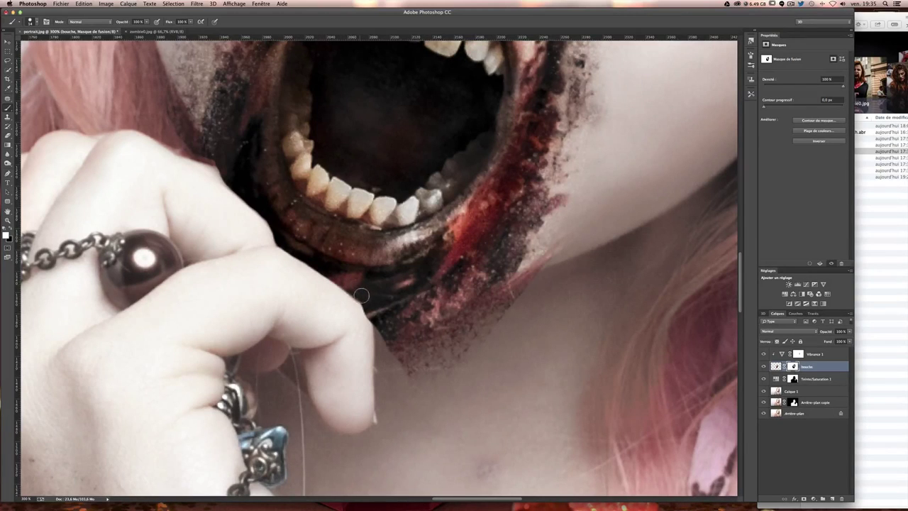
pyautogui.moveTo(377, 309); pyautogui.dragTo(403, 379)
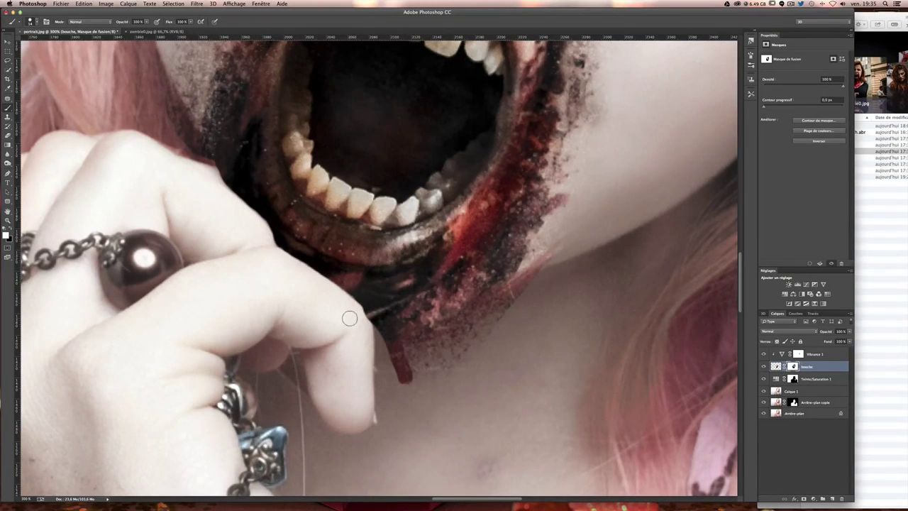
# Switch to a larger splatter preset and extend the blood drip further down
pyautogui.click(32, 22)
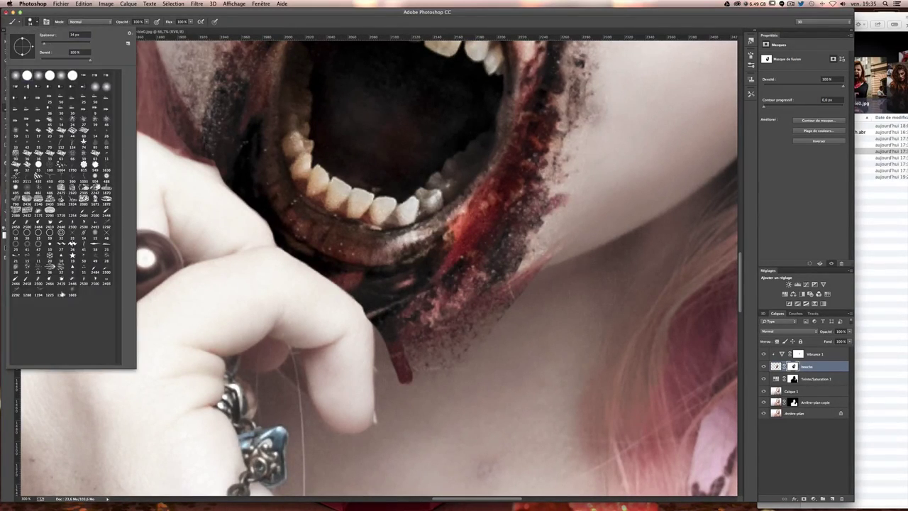
pyautogui.click(63, 293)
pyautogui.moveTo(80, 45)
pyautogui.mouseDown()
pyautogui.moveTo(118, 61)
pyautogui.moveTo(64, 46)
pyautogui.mouseUp()
pyautogui.click(454, 372)
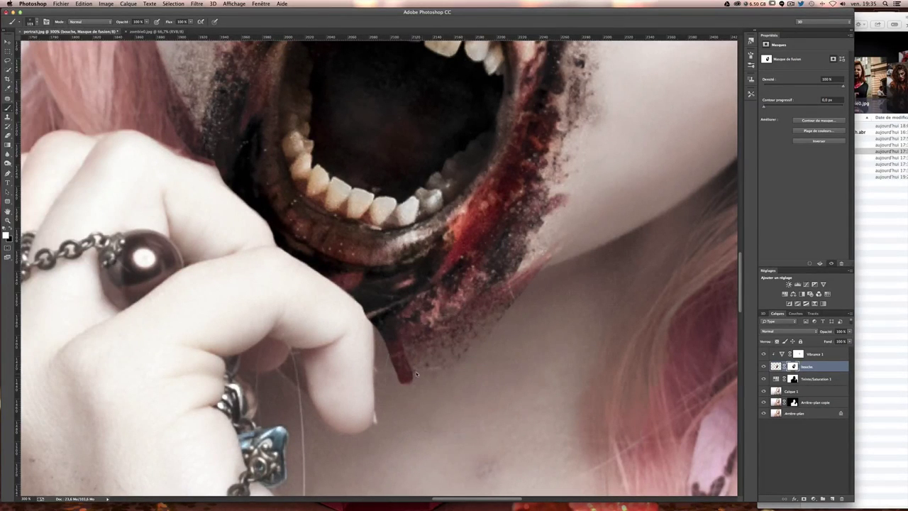
pyautogui.moveTo(415, 371); pyautogui.dragTo(420, 415)
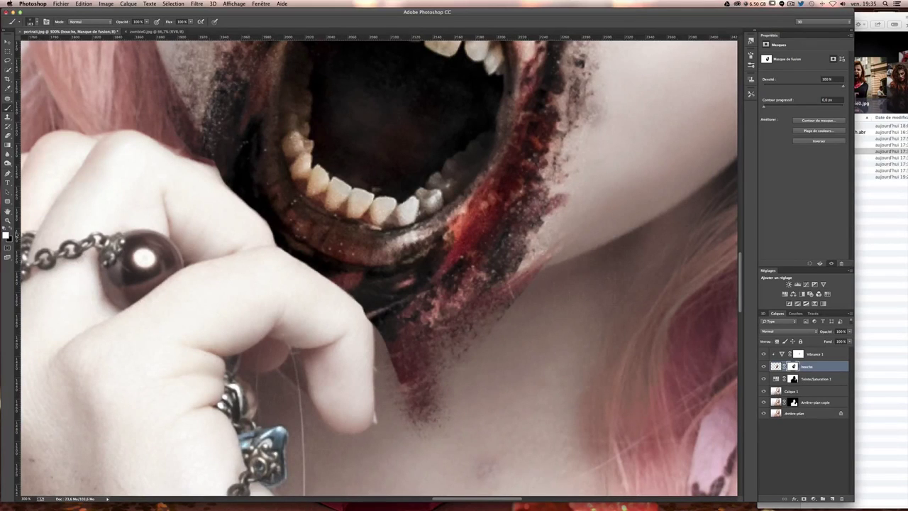
# Swap mask colours to thin the drip, then paint denser, longer blood speckles below the chin
pyautogui.press('x')
pyautogui.moveTo(480, 385)
pyautogui.mouseDown()
pyautogui.moveTo(422, 387)
pyautogui.moveTo(390, 316)
pyautogui.mouseUp()
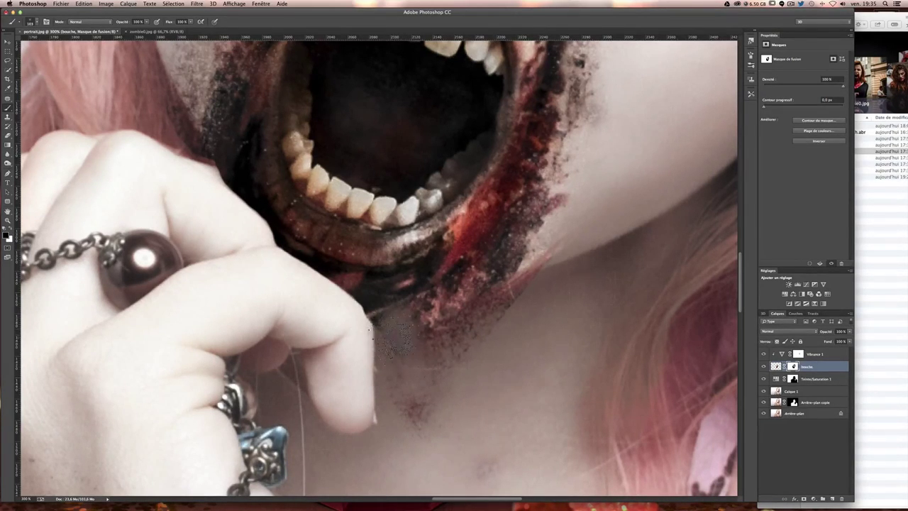
pyautogui.moveTo(430, 328); pyautogui.dragTo(444, 308)
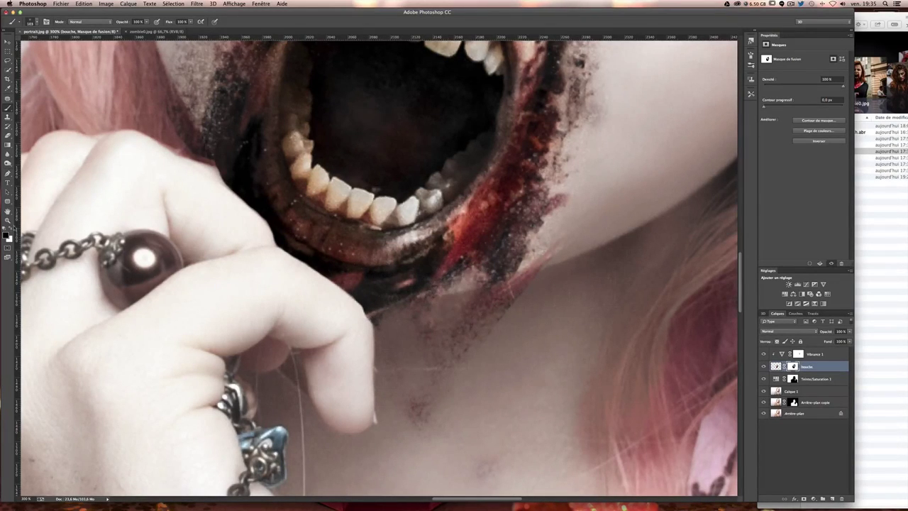
pyautogui.moveTo(468, 262)
pyautogui.mouseDown()
pyautogui.moveTo(426, 333)
pyautogui.moveTo(412, 426)
pyautogui.mouseUp()
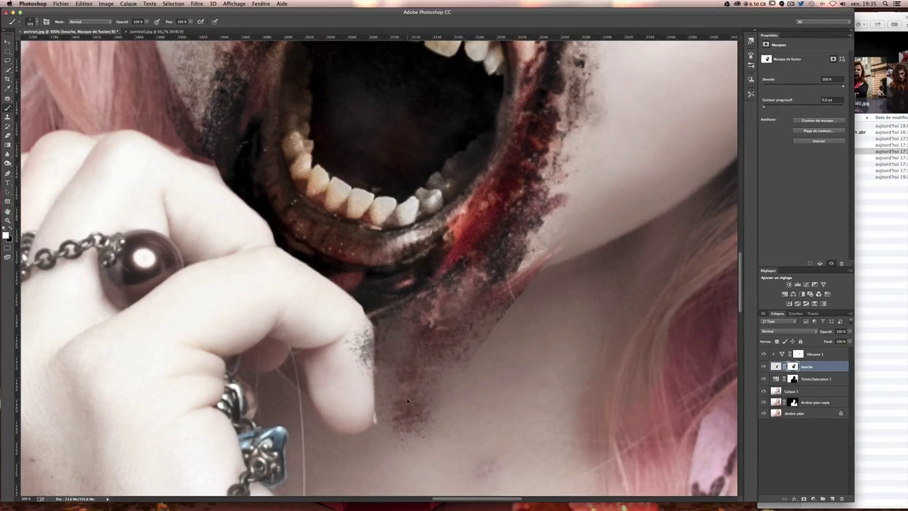
pyautogui.moveTo(399, 363); pyautogui.dragTo(407, 426)
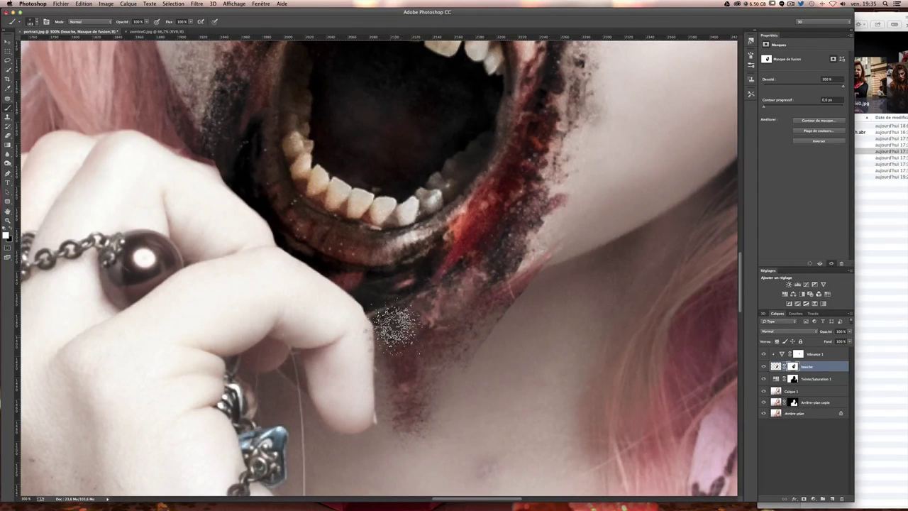
# Switch to black and shrink the splatter brush to refine the mouth edge near the hair
pyautogui.press('super+minus')
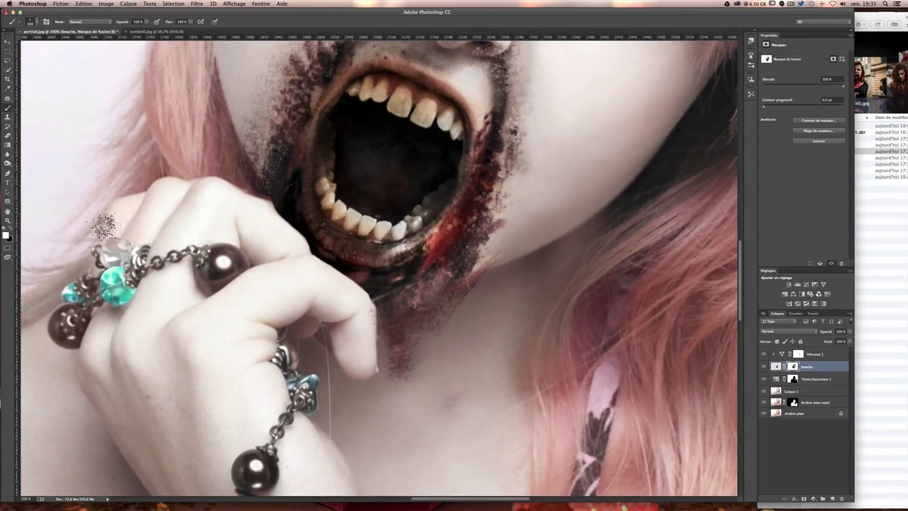
pyautogui.press('x')
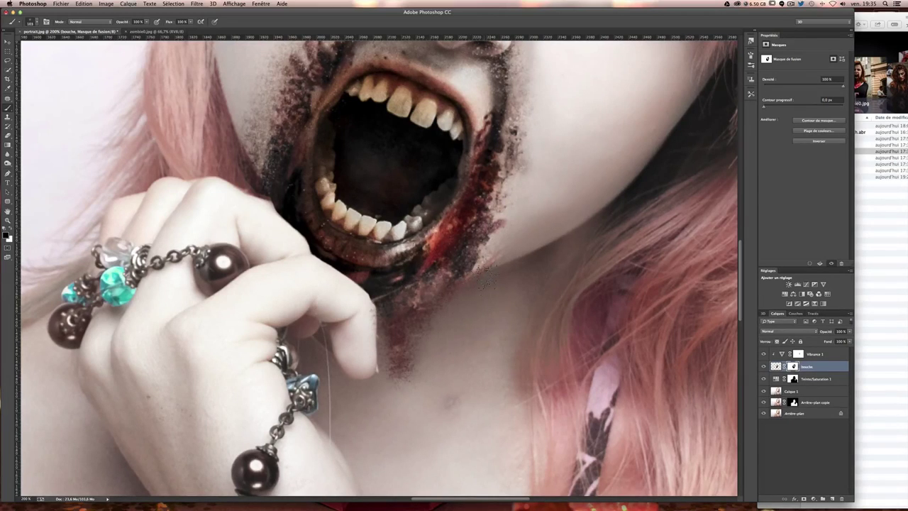
pyautogui.press('super+0')
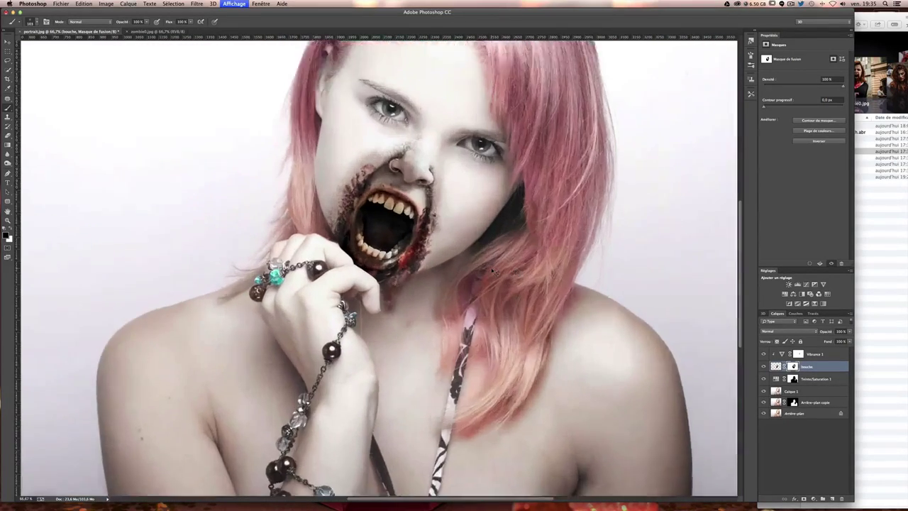
pyautogui.scroll(5, 237, 126)
pyautogui.scroll(2, 237, 127)
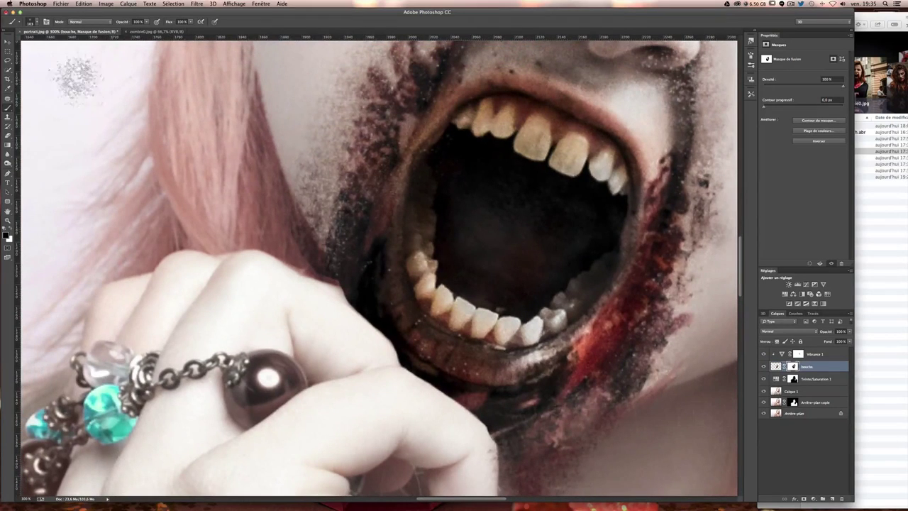
pyautogui.click(28, 21)
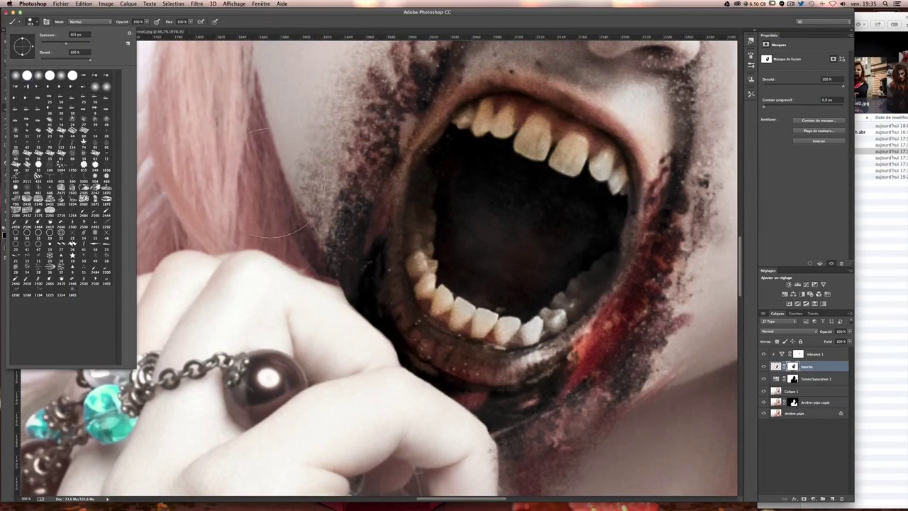
pyautogui.moveTo(263, 182); pyautogui.dragTo(239, 170)
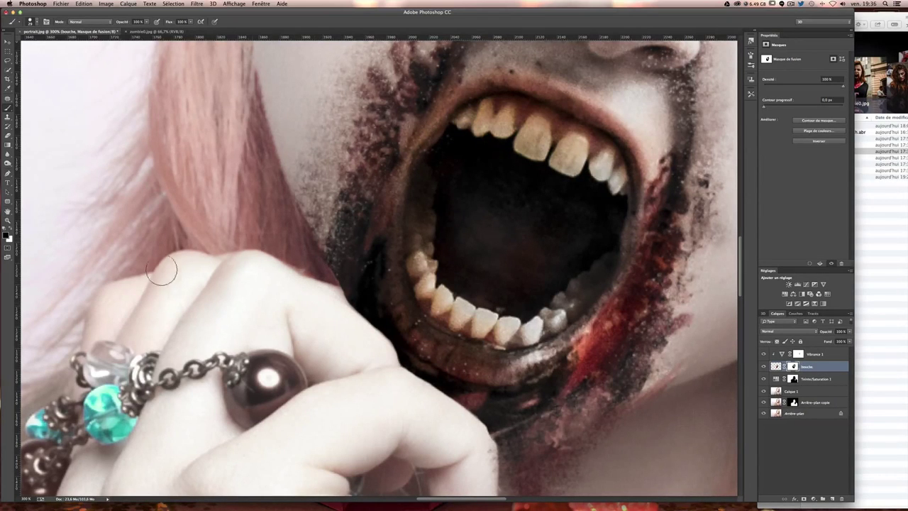
pyautogui.hotkey('ctrl', '-')
pyautogui.hotkey('ctrl', '+')
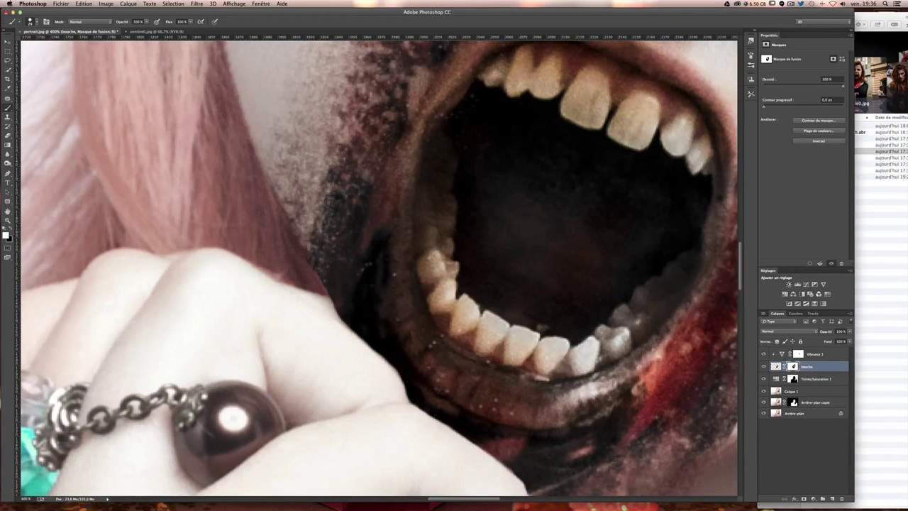
pyautogui.moveTo(281, 258); pyautogui.dragTo(285, 258)
pyautogui.press('super+minus')
pyautogui.press('super+minus')
pyautogui.press('super+minus')
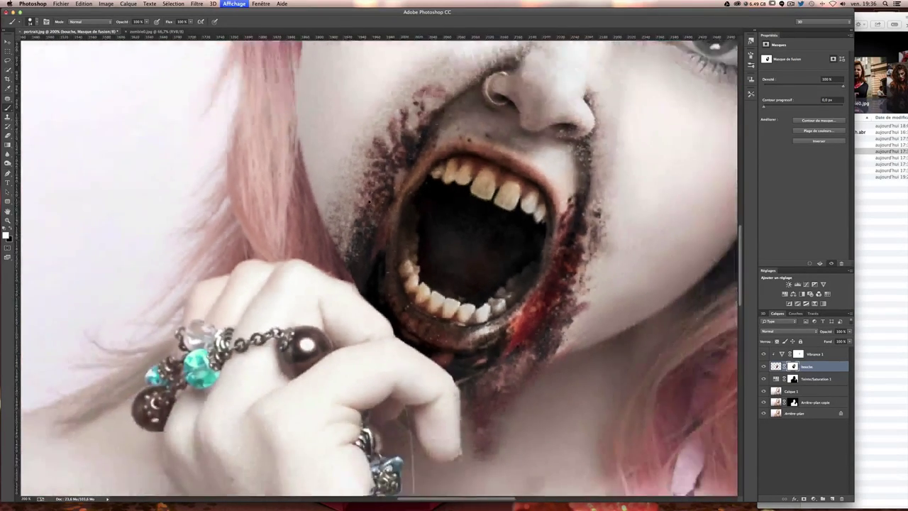
pyautogui.press('super+minus')
pyautogui.press('super+minus')
pyautogui.press('super+minus')
pyautogui.press('super+plus')
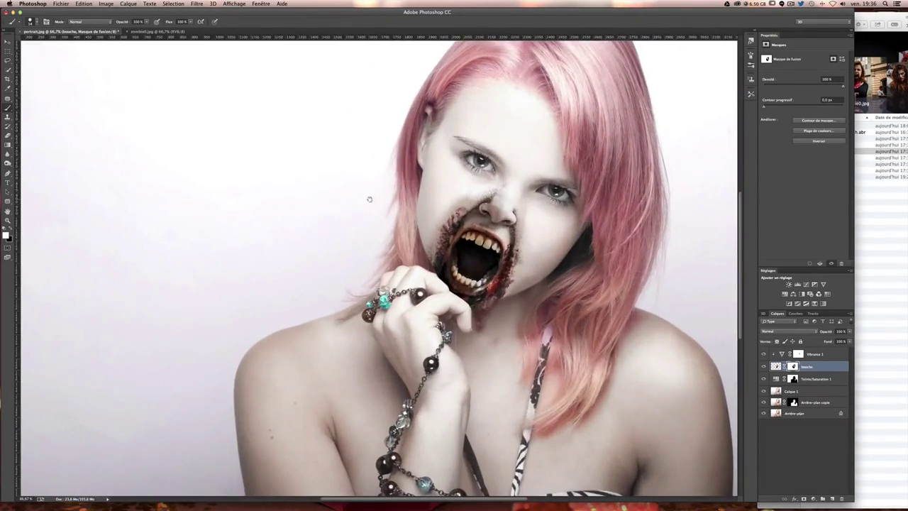
pyautogui.press('super+plus')
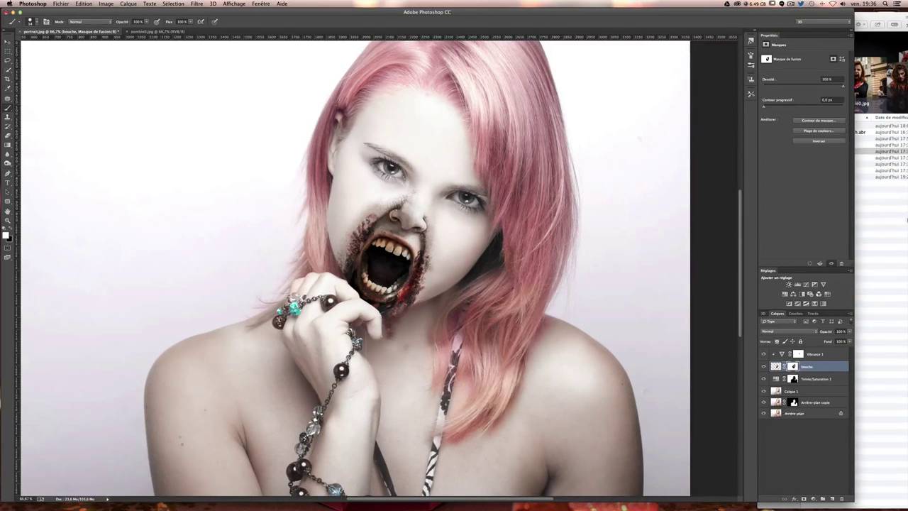
# Open zombie1.jpg from the Finder images folder with Open With > Adobe Photoshop CC
pyautogui.click(891, 241)
pyautogui.click(833, 157)
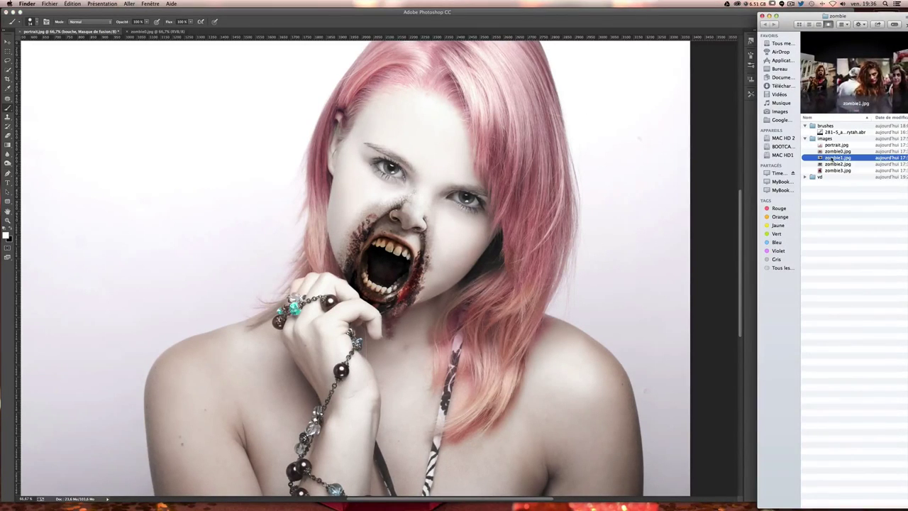
pyautogui.rightClick(838, 160)
pyautogui.click(831, 162)
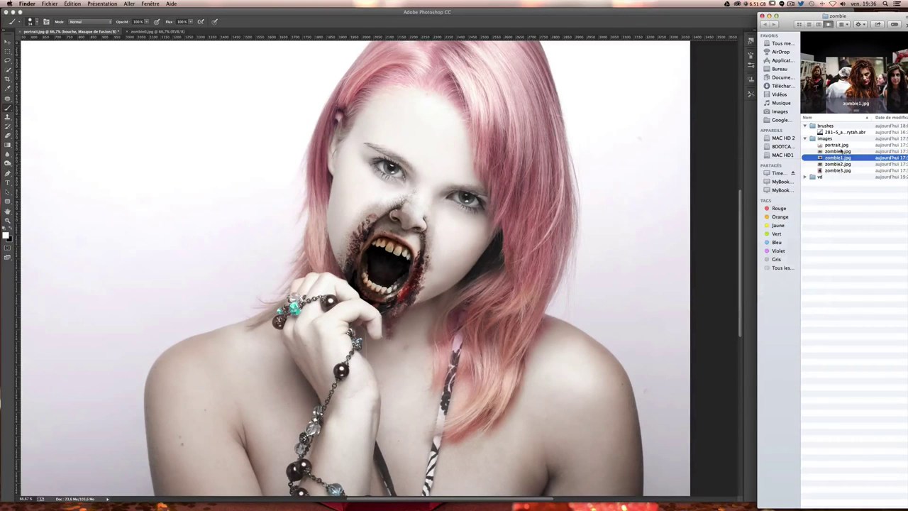
pyautogui.rightClick(829, 161)
pyautogui.moveTo(741, 168)
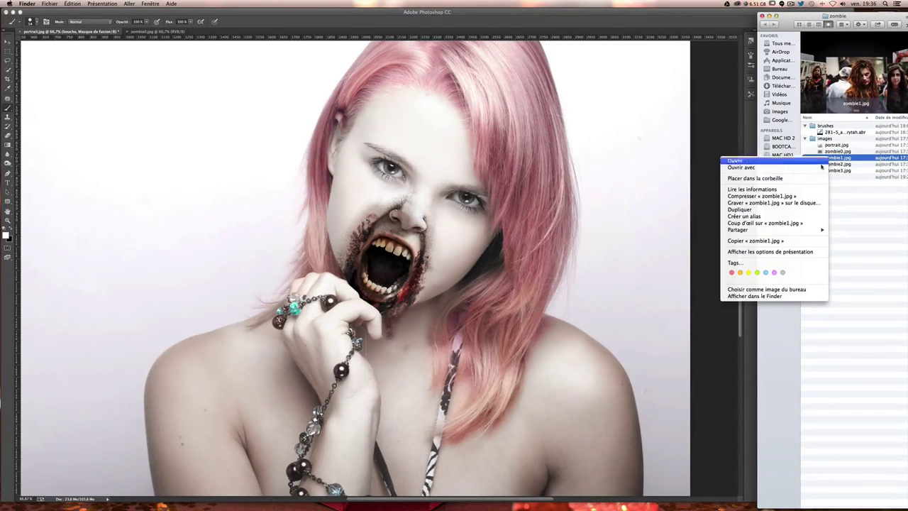
pyautogui.click(852, 186)
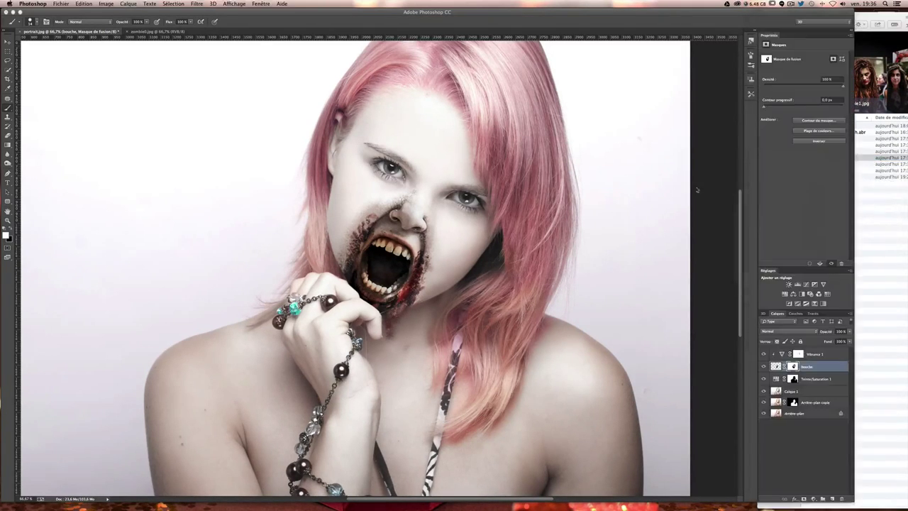
# Accept the colour profile prompt, zoom in, and lasso a loose outline around the bloody cheek wound
pyautogui.press('Return')
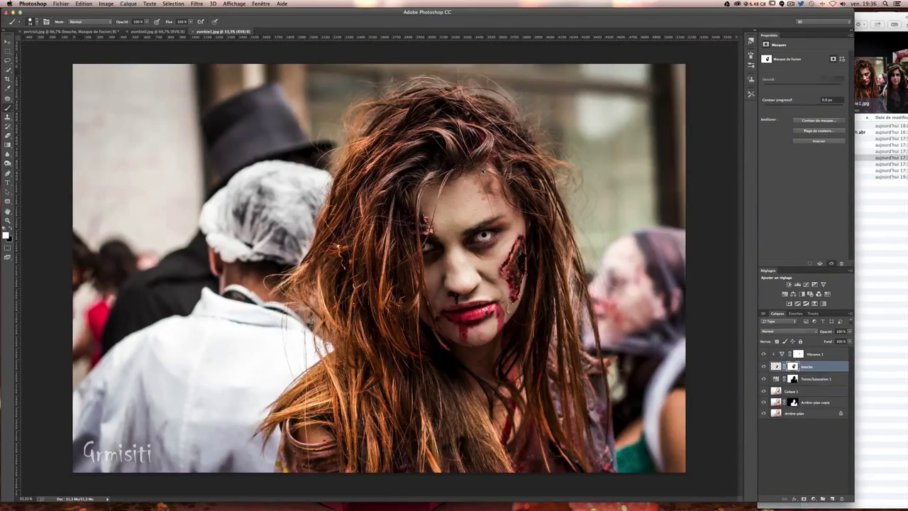
pyautogui.press('super+plus')
pyautogui.press('super+plus')
pyautogui.hscroll(5, 376, 266)
pyautogui.scroll(-2, 376, 266)
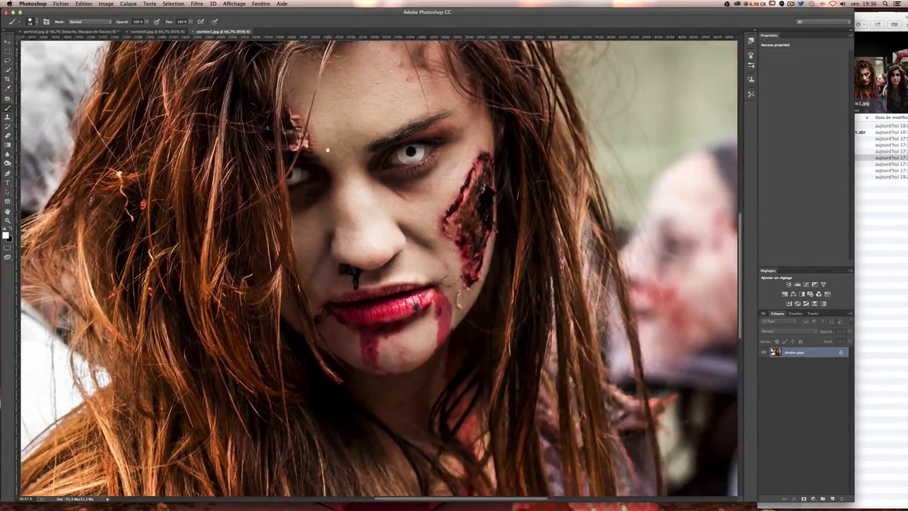
pyautogui.press('l')
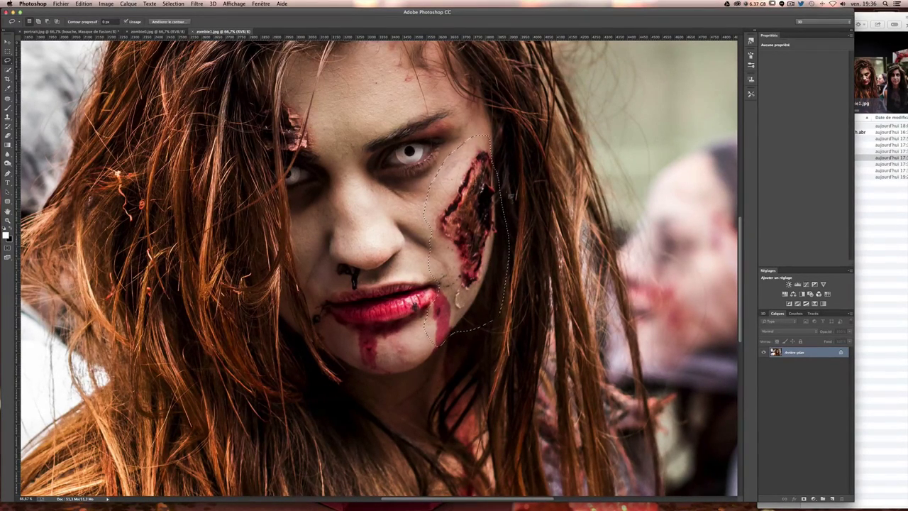
pyautogui.click(491, 148)
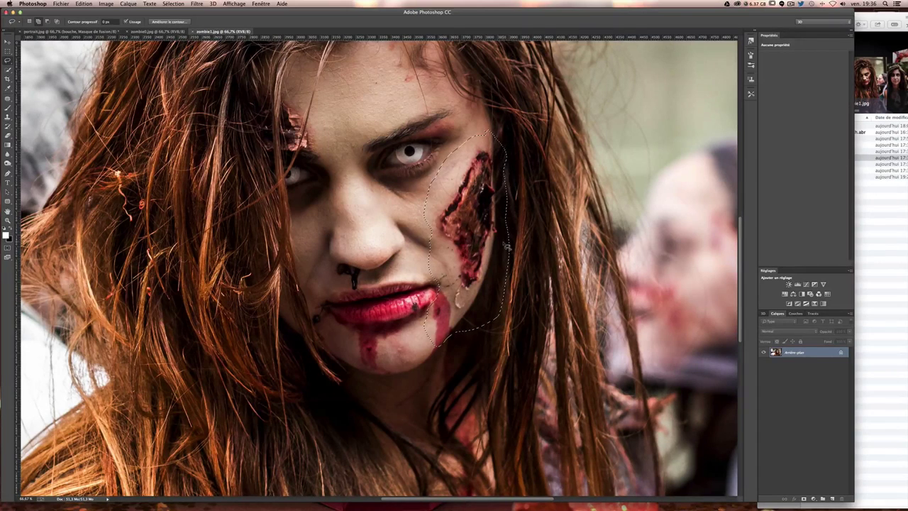
# Drag the selected cheek wound into the pink-haired portrait as a new layer over the face
pyautogui.press('v')
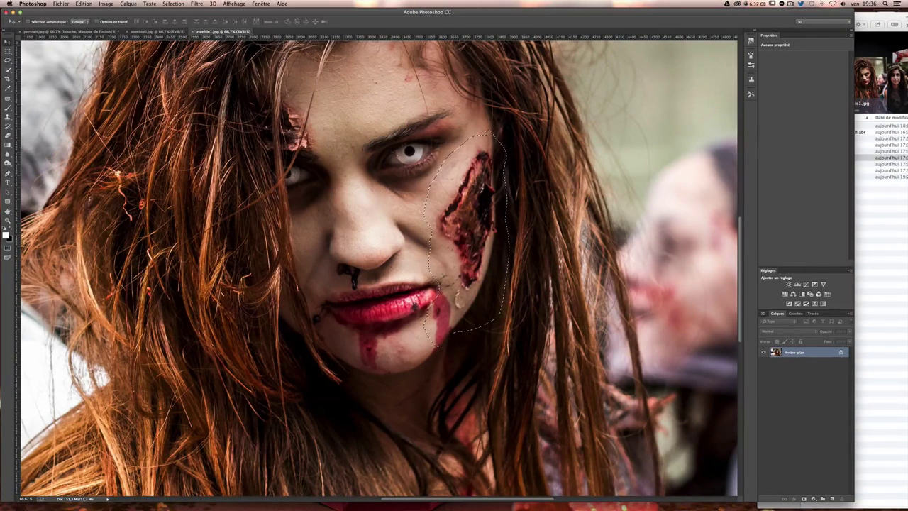
pyautogui.click(61, 32)
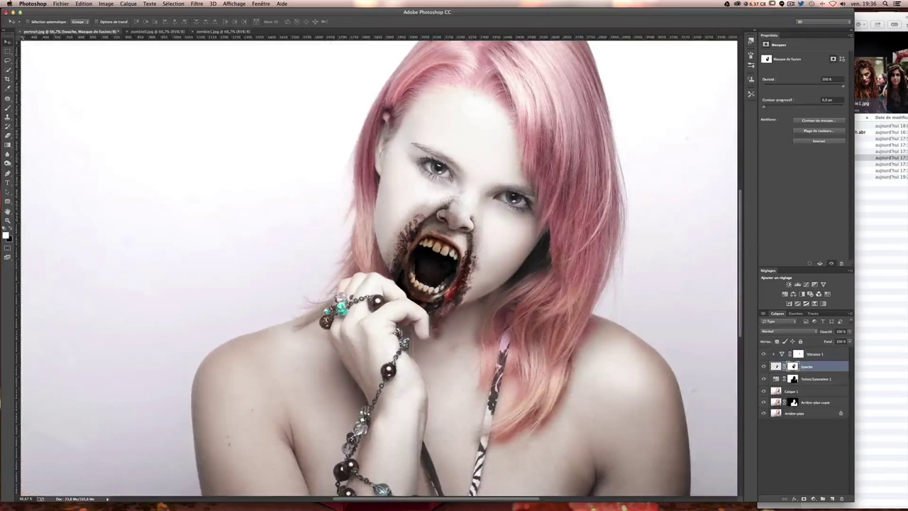
pyautogui.moveTo(401, 154); pyautogui.dragTo(402, 155)
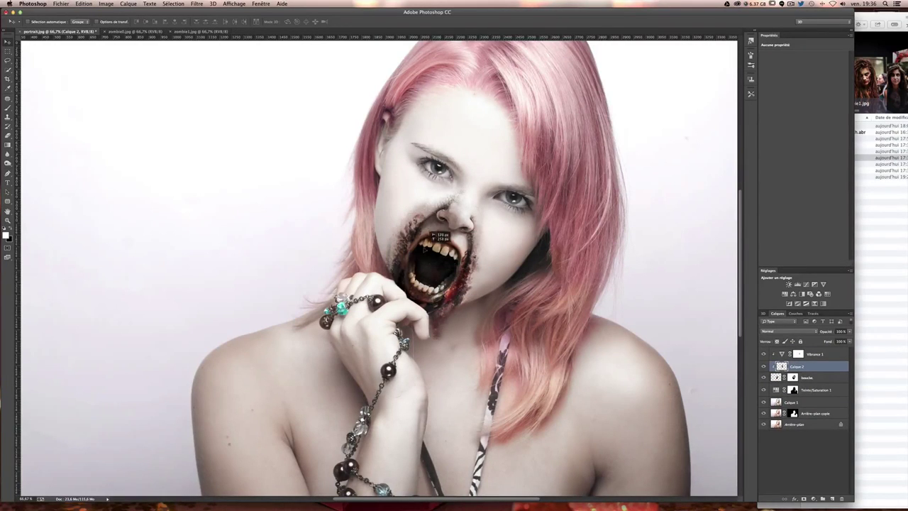
pyautogui.moveTo(446, 237)
pyautogui.mouseDown()
pyautogui.moveTo(482, 250)
pyautogui.moveTo(474, 260)
pyautogui.mouseUp()
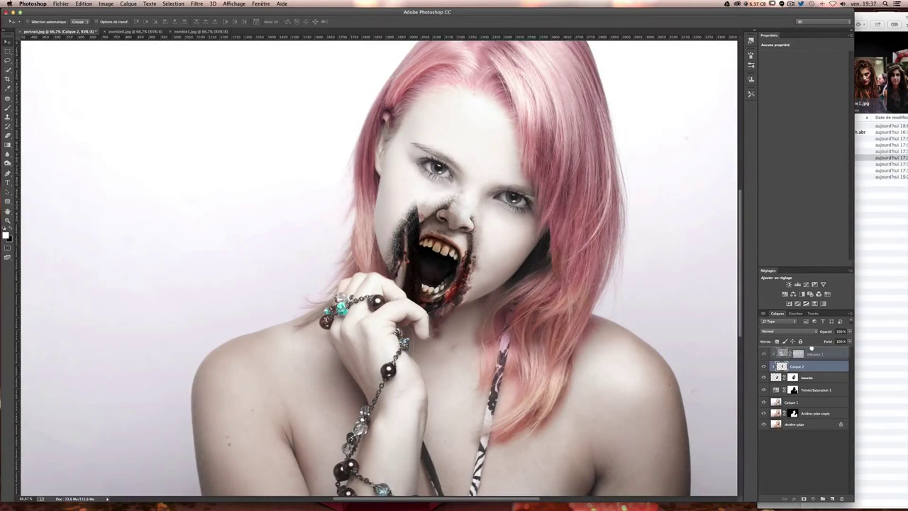
# Move the wound layer to the top of the stack, place it over the cheek, and name it 'cica'
pyautogui.moveTo(812, 366); pyautogui.dragTo(813, 351)
pyautogui.hotkey('ctrl', 'z')
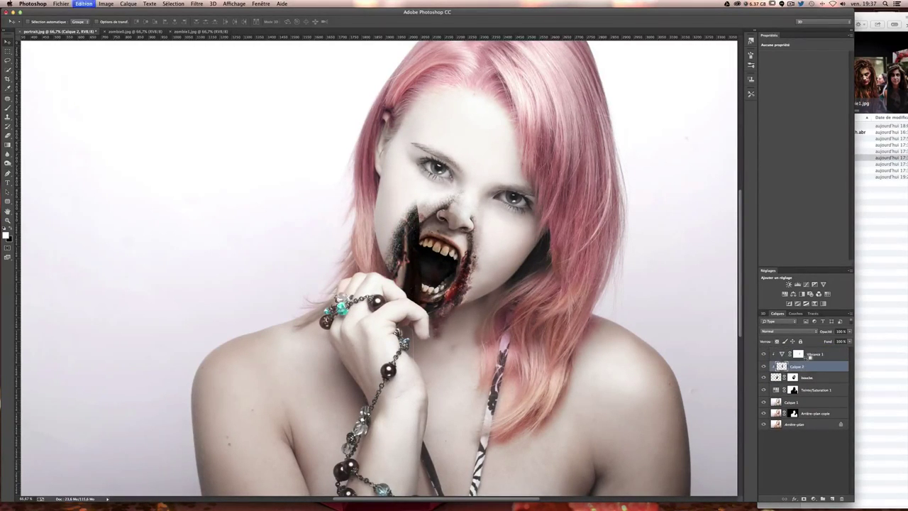
pyautogui.hotkey('ctrl', 'z')
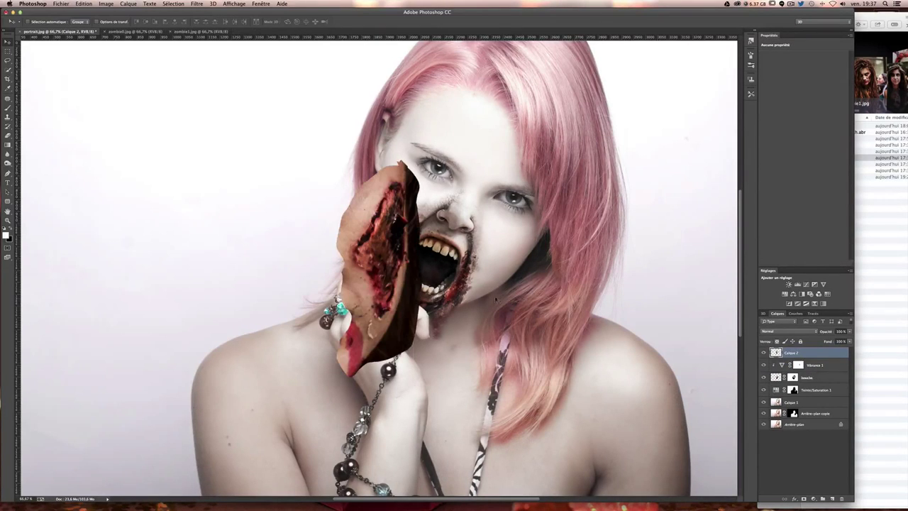
pyautogui.moveTo(415, 254)
pyautogui.mouseDown()
pyautogui.moveTo(438, 199)
pyautogui.moveTo(433, 209)
pyautogui.mouseUp()
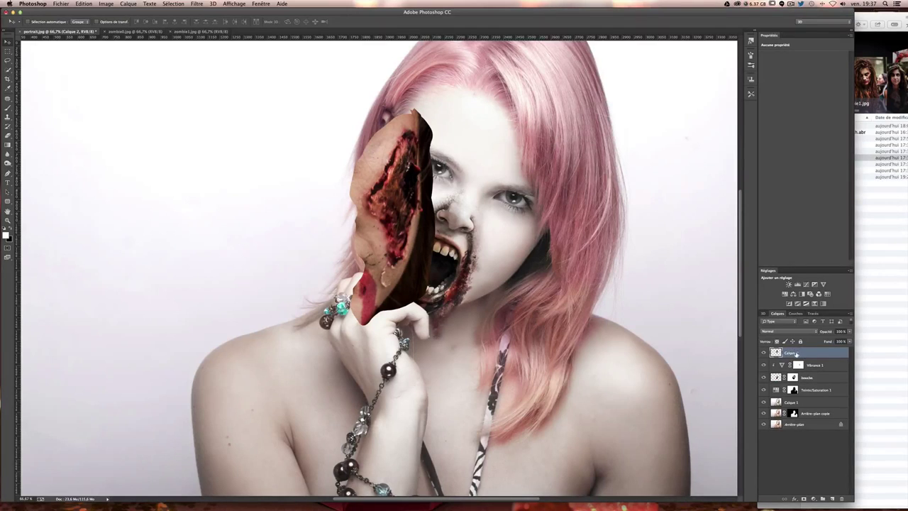
pyautogui.write('cica')
pyautogui.press('Return')
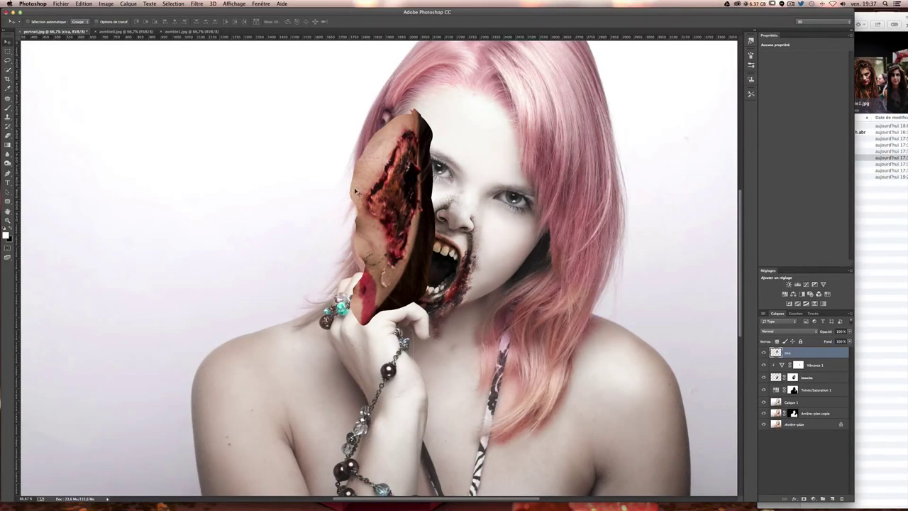
# Scale the cica wound to about 55%, flip it horizontally, lower its opacity and position it near the mouth
pyautogui.hotkey('ctrl', 't')
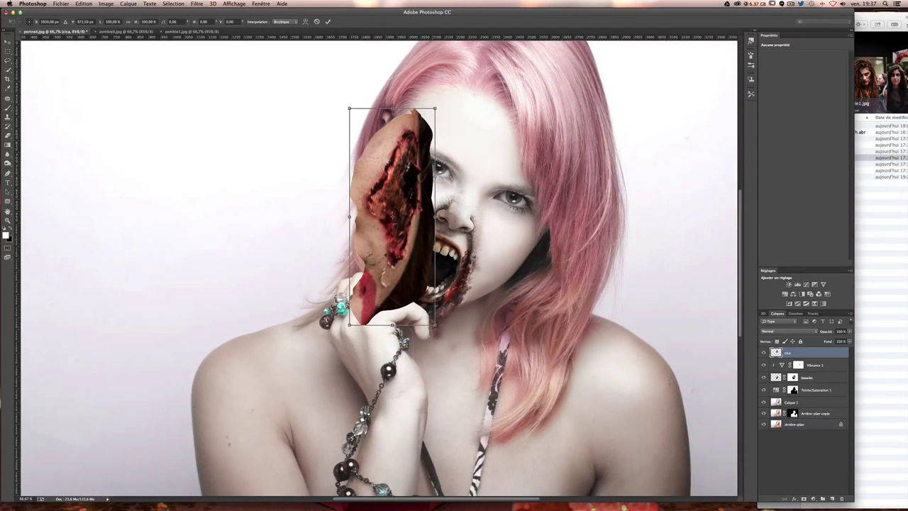
pyautogui.moveTo(435, 325); pyautogui.dragTo(396, 229)
pyautogui.rightClick(392, 188)
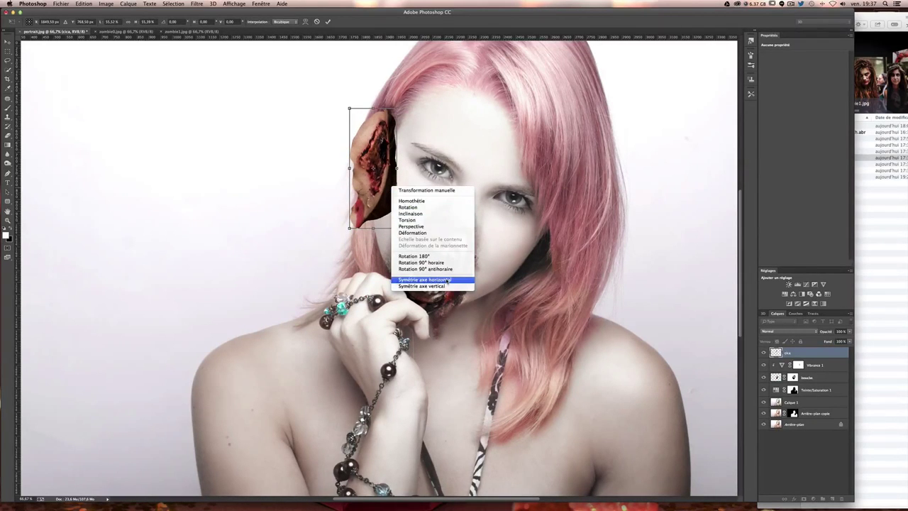
pyautogui.click(448, 280)
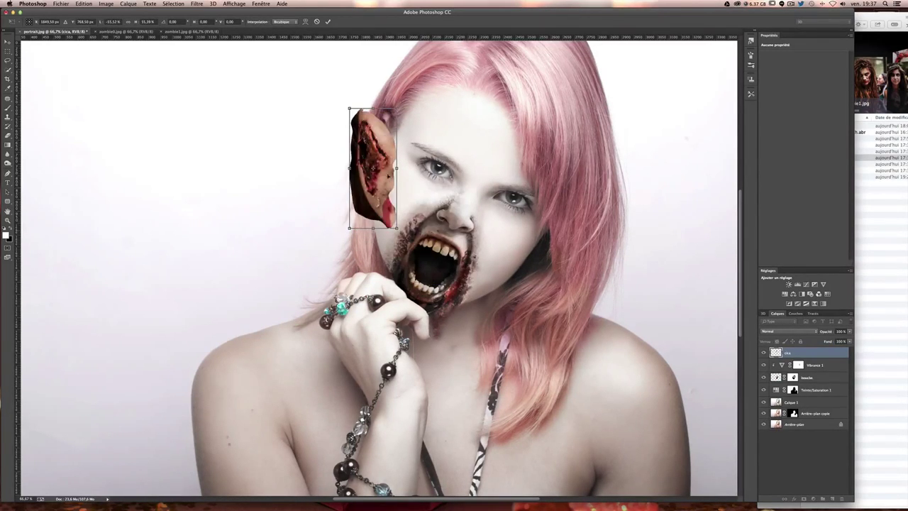
pyautogui.moveTo(399, 146)
pyautogui.mouseDown()
pyautogui.moveTo(427, 207)
pyautogui.moveTo(398, 196)
pyautogui.moveTo(410, 183)
pyautogui.mouseUp()
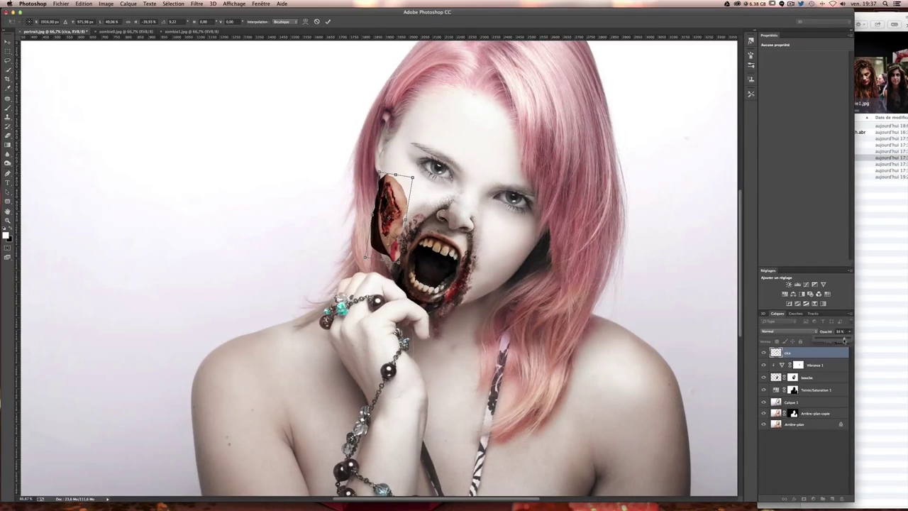
pyautogui.moveTo(845, 340); pyautogui.dragTo(840, 341)
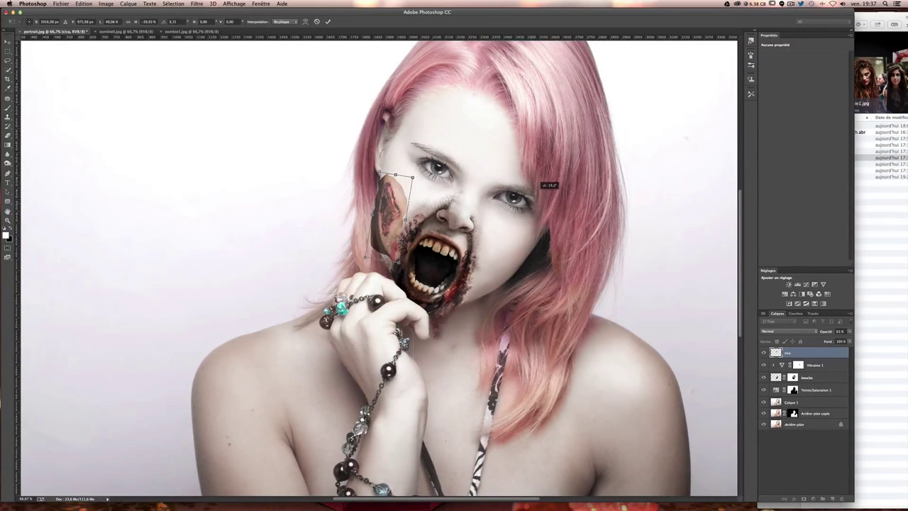
pyautogui.hotkey('ctrl', '+')
pyautogui.hotkey('ctrl', '+')
pyautogui.scroll(5, 540, 186)
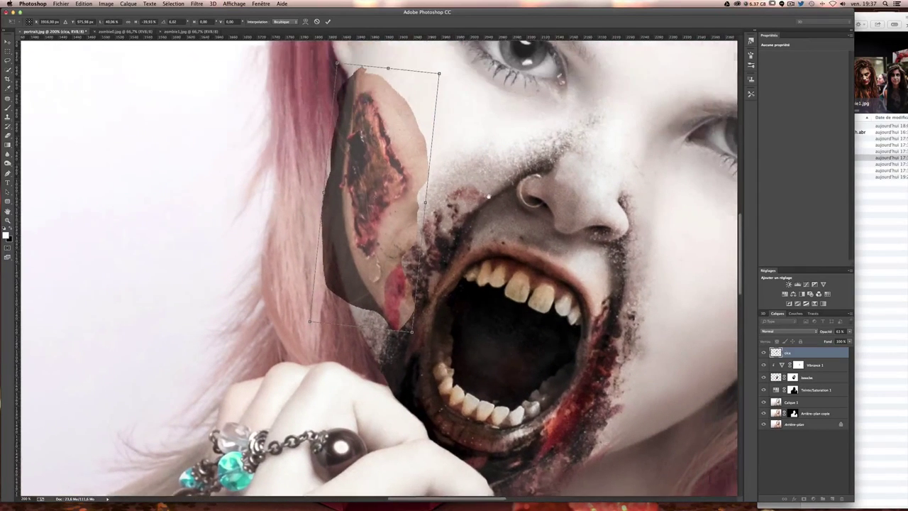
pyautogui.moveTo(364, 123)
pyautogui.mouseDown()
pyautogui.moveTo(364, 152)
pyautogui.moveTo(352, 131)
pyautogui.mouseUp()
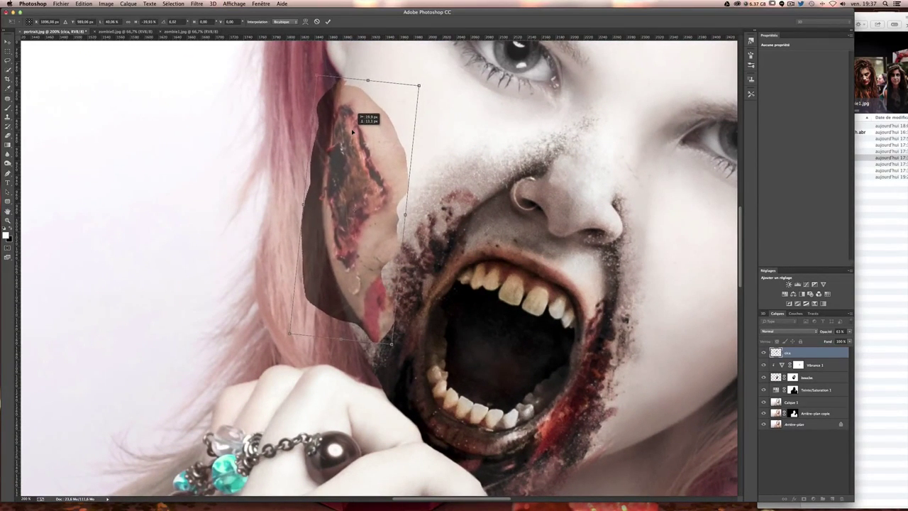
# Warp the wound piece so it bends along the left cheek, then apply the transform
pyautogui.rightClick(363, 163)
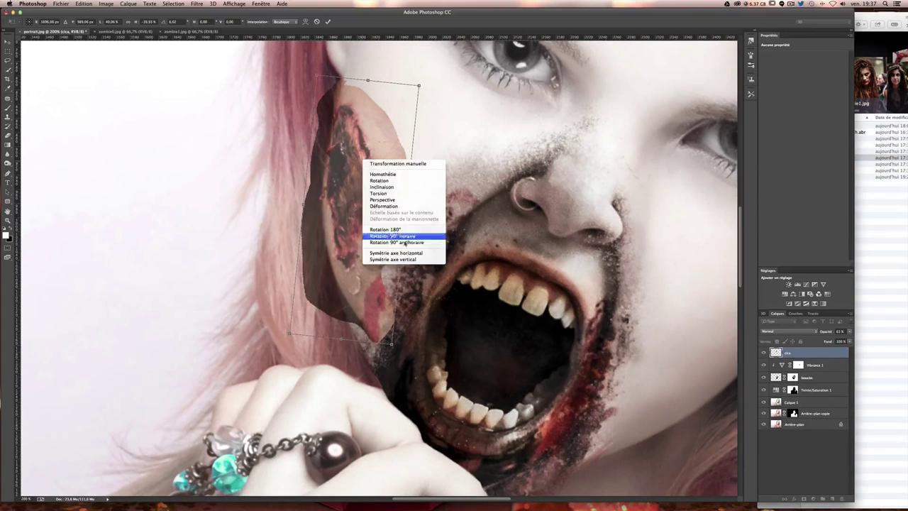
pyautogui.click(402, 207)
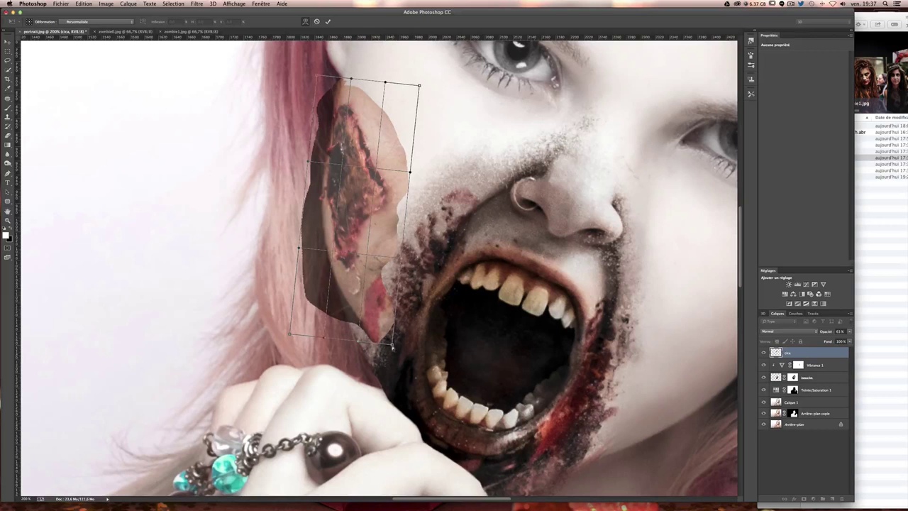
pyautogui.moveTo(392, 346)
pyautogui.mouseDown()
pyautogui.moveTo(384, 380)
pyautogui.moveTo(356, 349)
pyautogui.mouseUp()
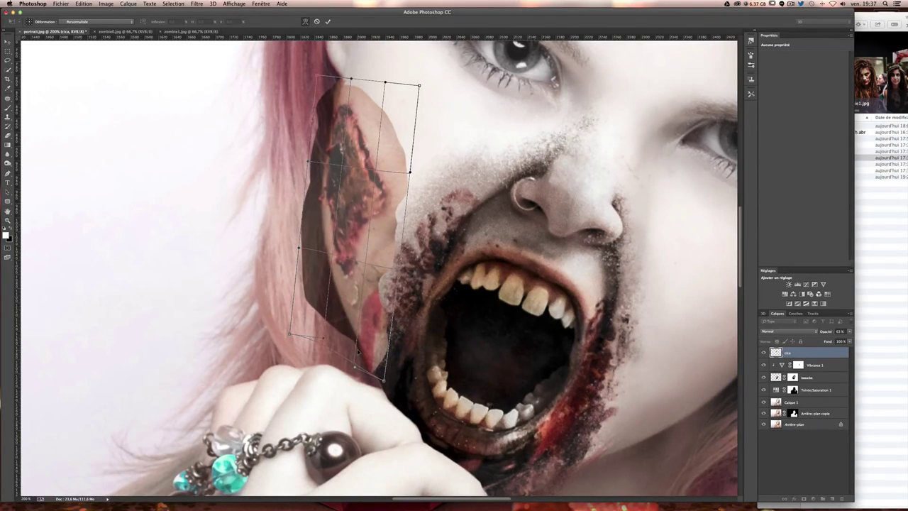
pyautogui.moveTo(345, 120); pyautogui.dragTo(350, 79)
pyautogui.press('Return')
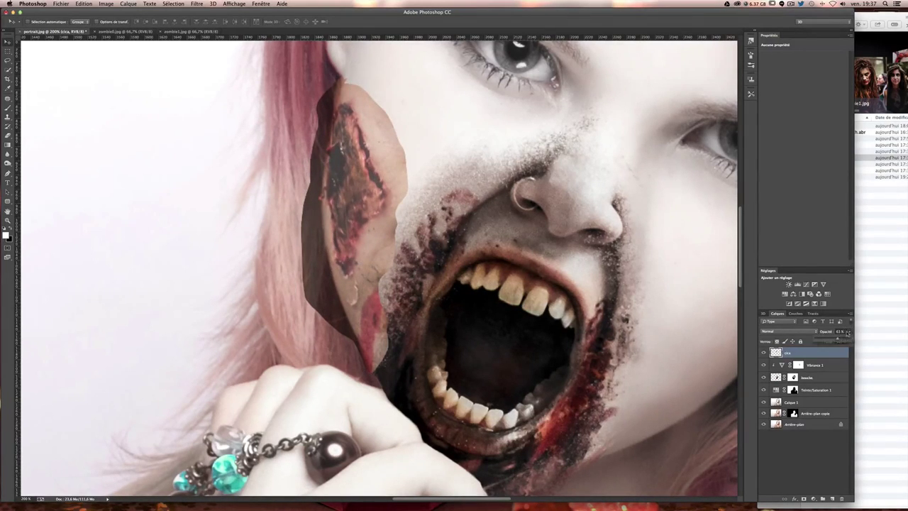
# Set the cica layer's blend mode to Multiply (Produit)
pyautogui.scroll(5, 720, 260)
pyautogui.hscroll(5, 719, 260)
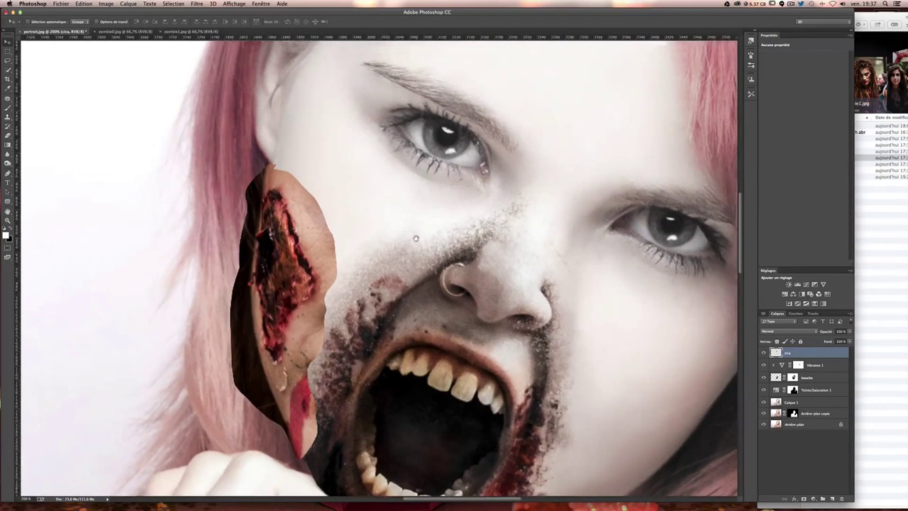
pyautogui.click(772, 332)
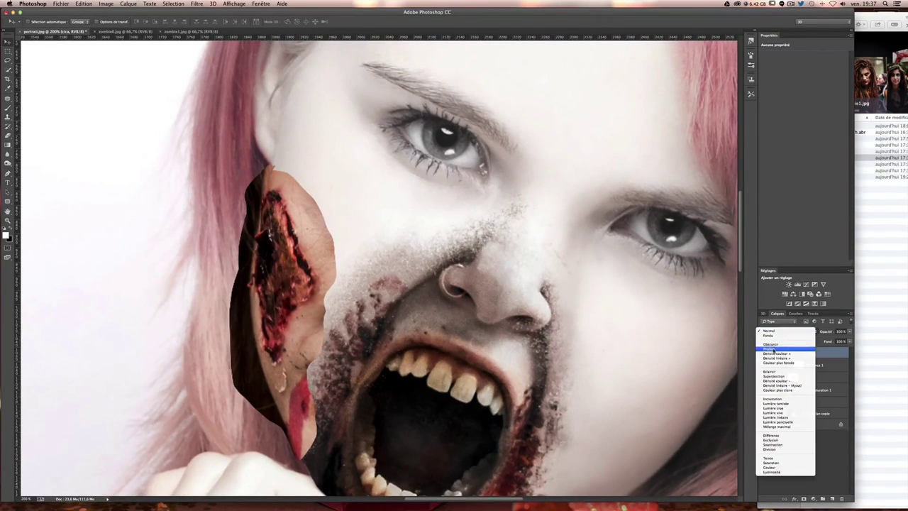
pyautogui.click(772, 351)
# Toggle the bouche layer's visibility to compare, then add a white layer mask to cica
pyautogui.scroll(-3, 419, 169)
pyautogui.hscroll(2, 419, 169)
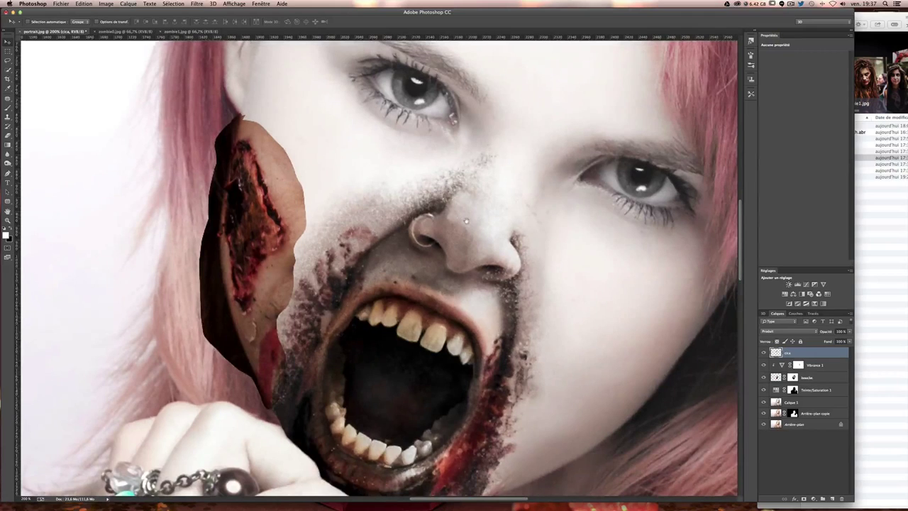
pyautogui.click(813, 380)
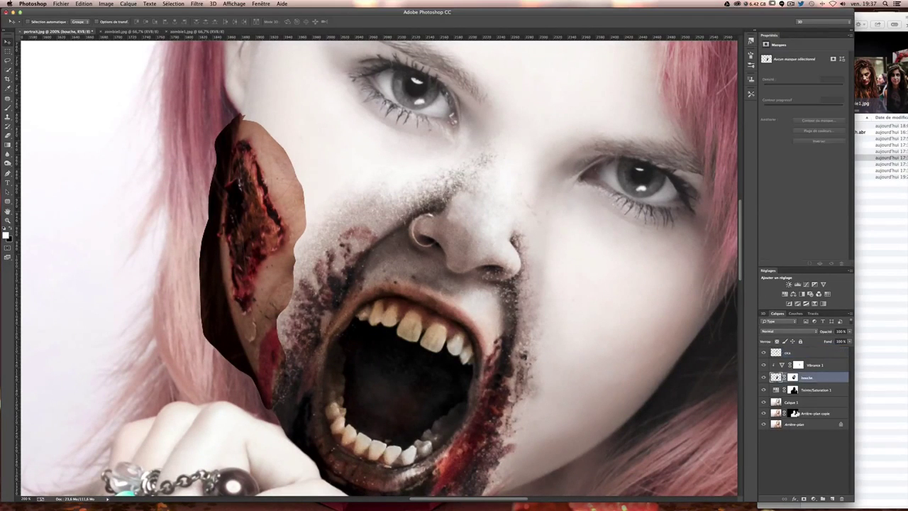
pyautogui.click(763, 377)
pyautogui.click(763, 377)
pyautogui.click(791, 357)
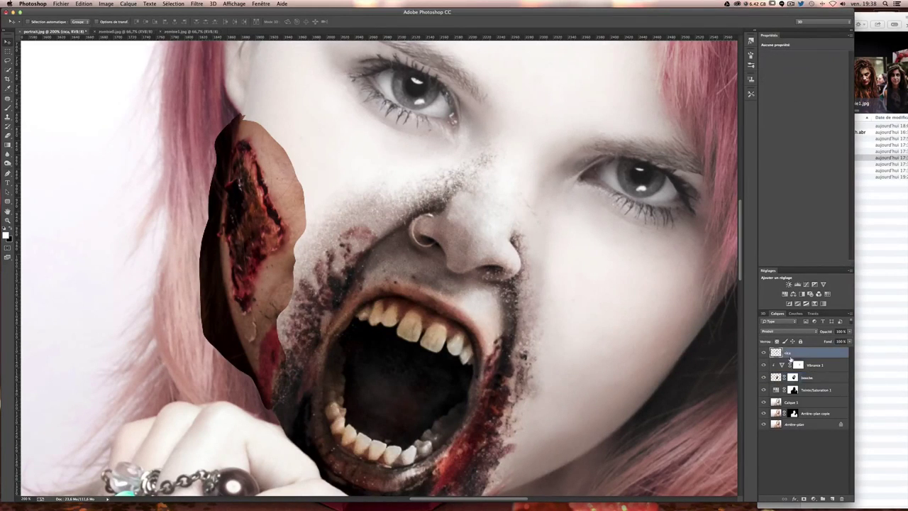
pyautogui.click(804, 498)
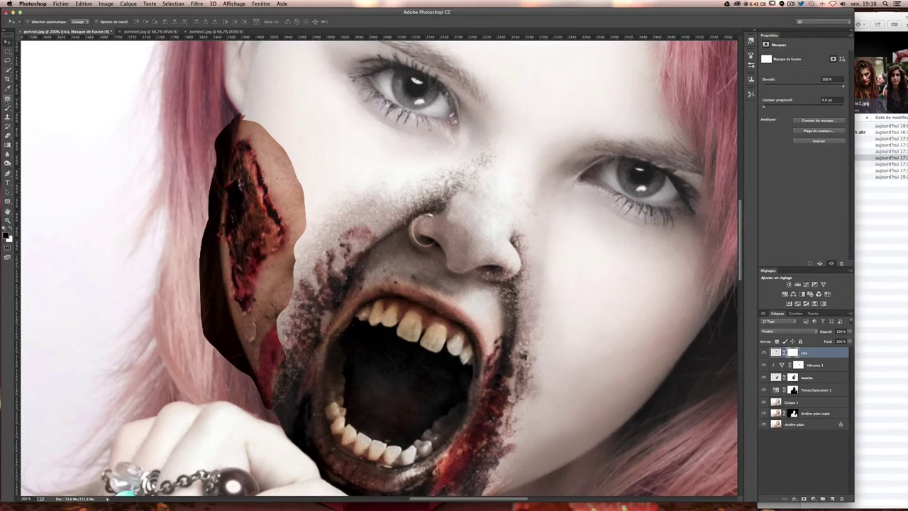
# Paint the cica mask with a resized spatter brush along the wound's right and left edges
pyautogui.press('b')
pyautogui.click(29, 22)
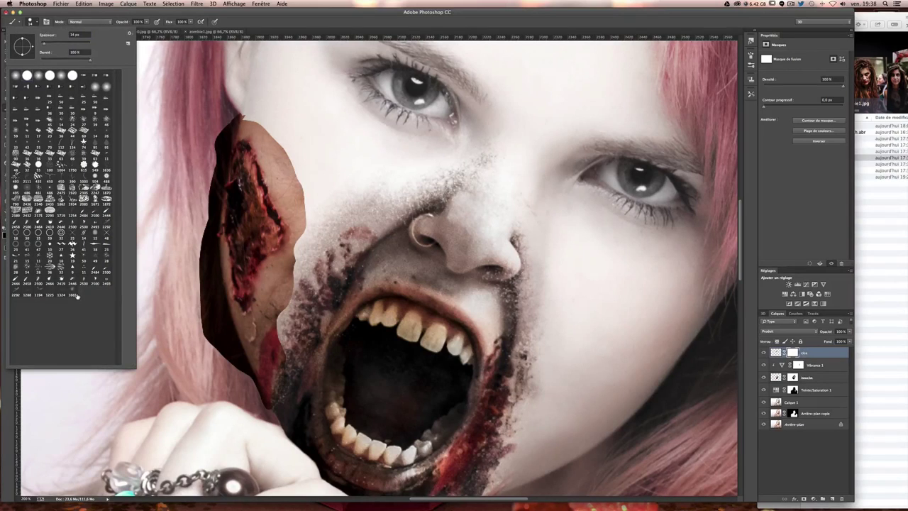
pyautogui.moveTo(78, 46); pyautogui.dragTo(82, 64)
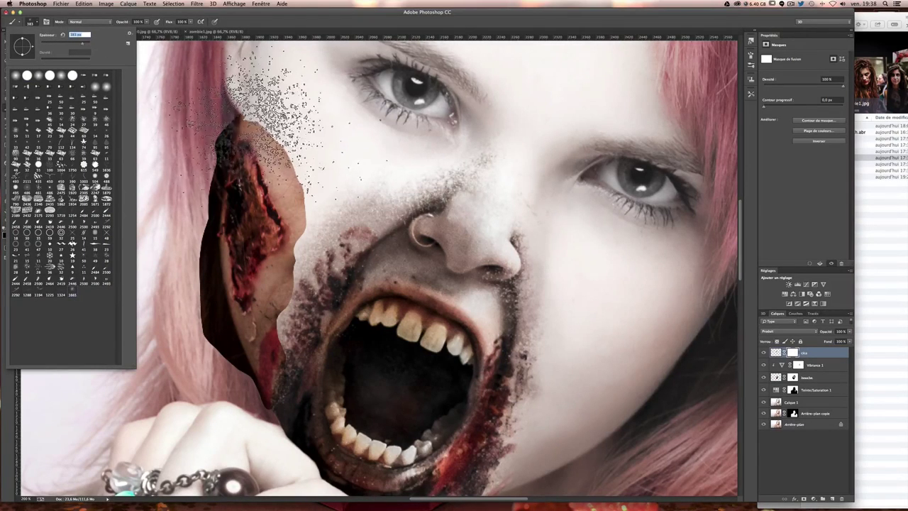
pyautogui.click(322, 159)
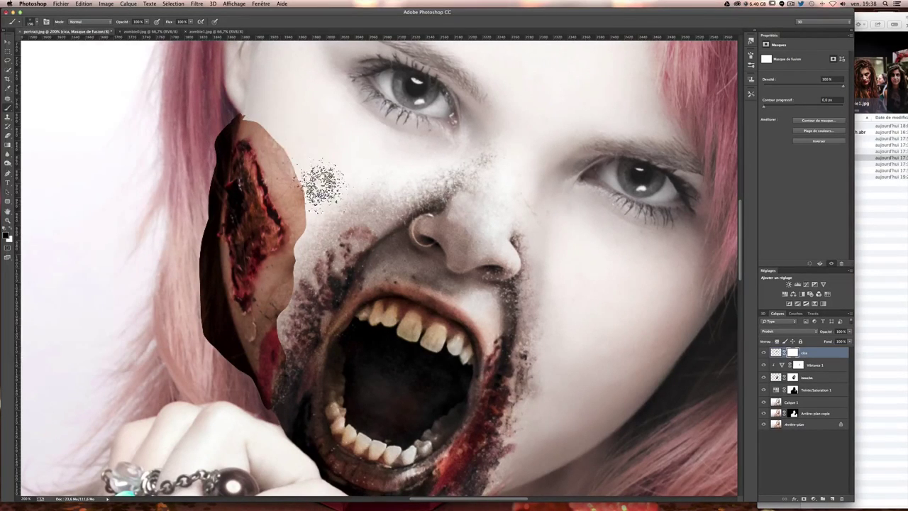
pyautogui.moveTo(269, 140); pyautogui.dragTo(307, 199)
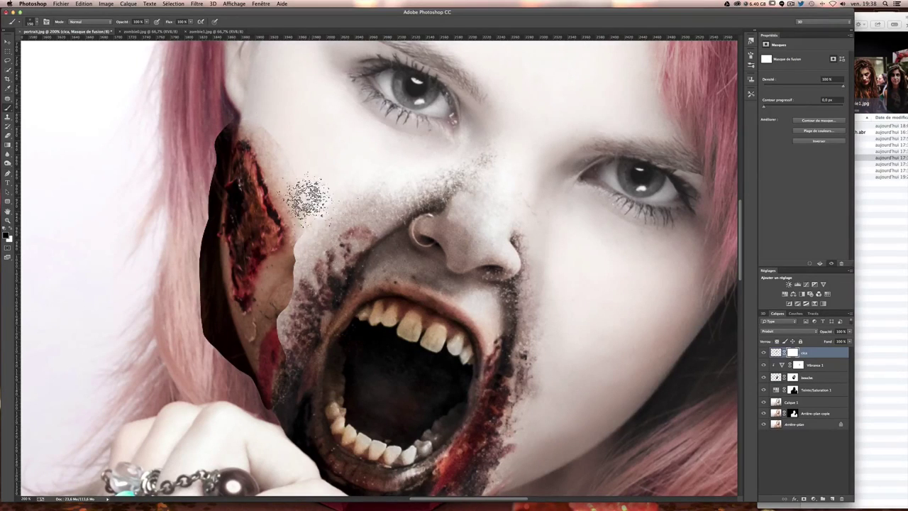
pyautogui.moveTo(303, 151); pyautogui.dragTo(277, 415)
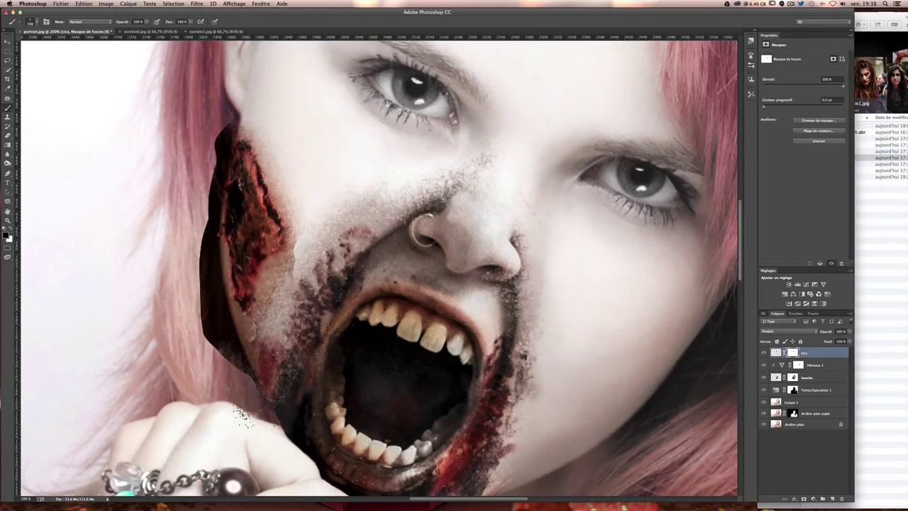
pyautogui.moveTo(276, 413)
pyautogui.mouseDown()
pyautogui.moveTo(276, 397)
pyautogui.moveTo(273, 422)
pyautogui.mouseUp()
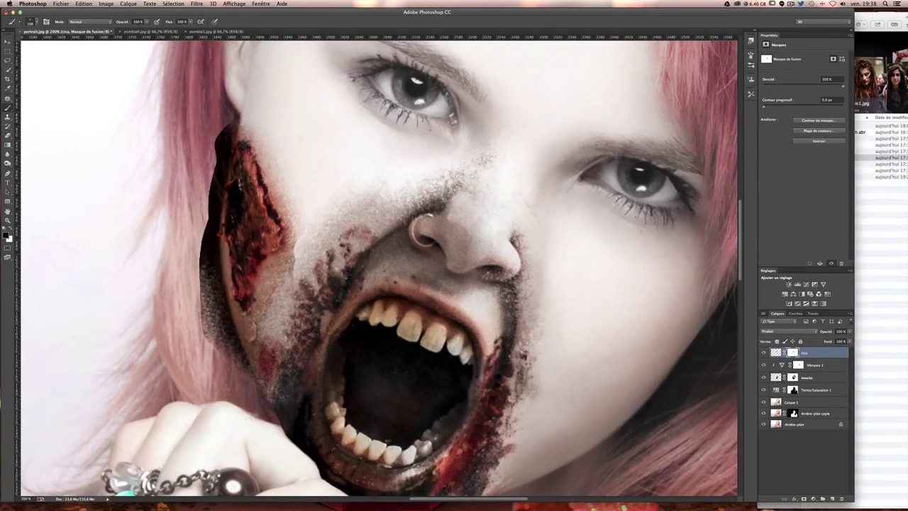
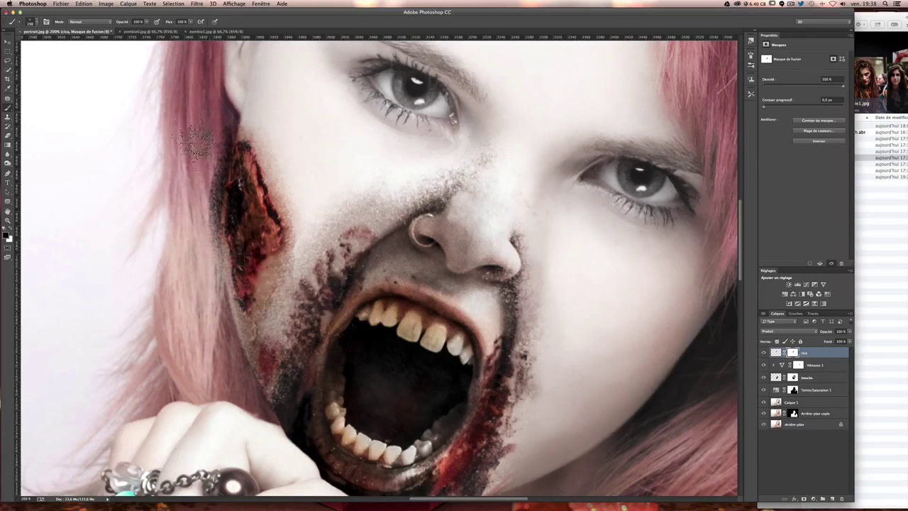
# Mask away the cheek wound's left edge near the hair with a smaller spatter brush
pyautogui.press('[')
pyautogui.press('[')
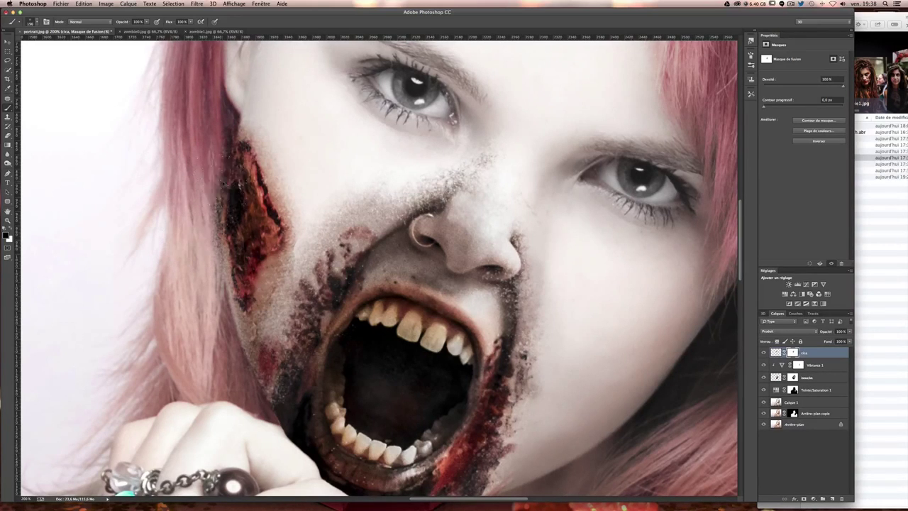
pyautogui.moveTo(212, 190); pyautogui.dragTo(213, 212)
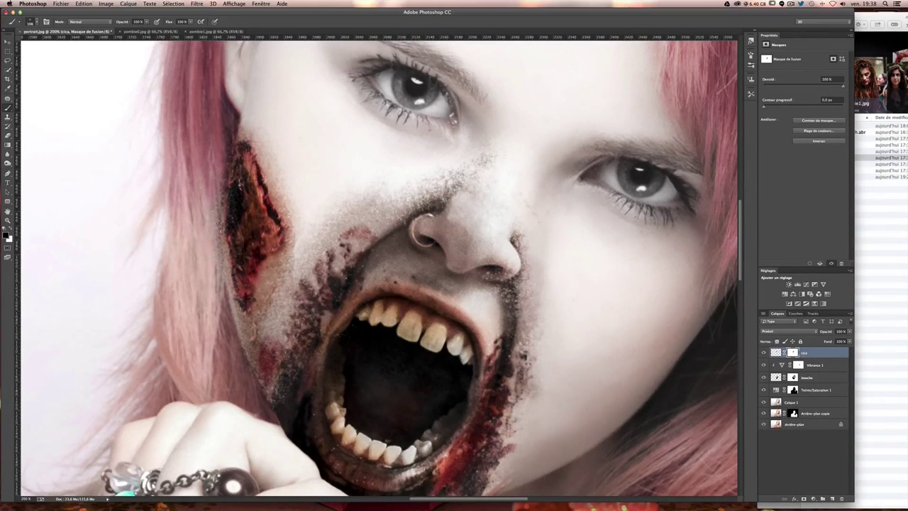
pyautogui.moveTo(204, 261)
pyautogui.mouseDown()
pyautogui.moveTo(203, 223)
pyautogui.moveTo(219, 209)
pyautogui.moveTo(203, 237)
pyautogui.moveTo(210, 269)
pyautogui.mouseUp()
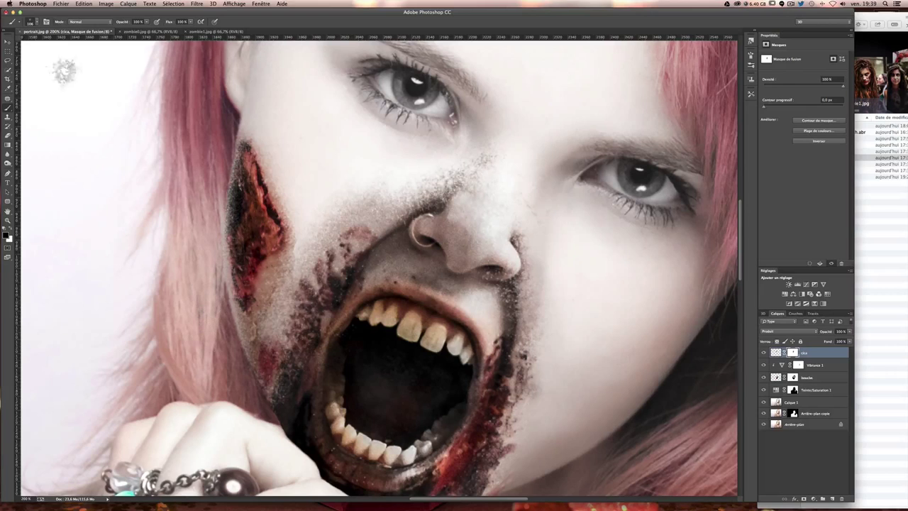
# Nudge the cheek wound layer slightly to the right
pyautogui.click(7, 42)
pyautogui.moveTo(274, 231); pyautogui.dragTo(276, 231)
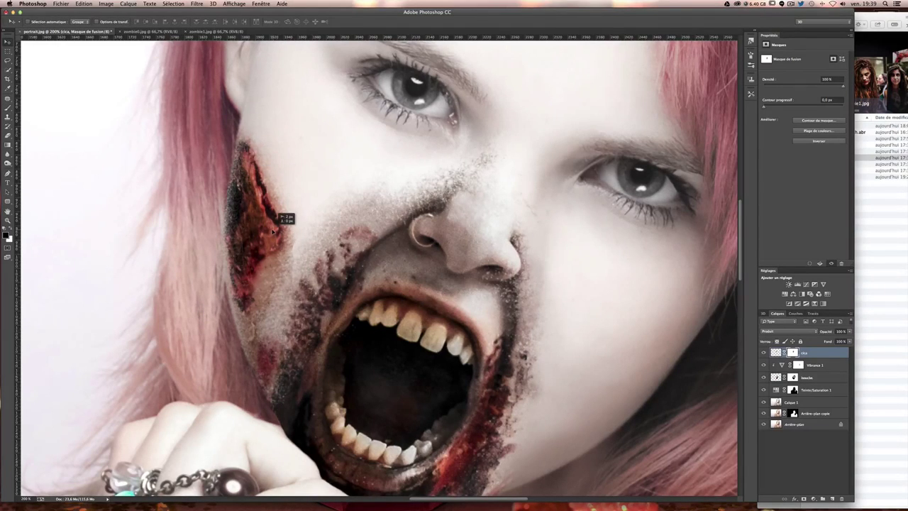
pyautogui.press('Right')
pyautogui.press('Right')
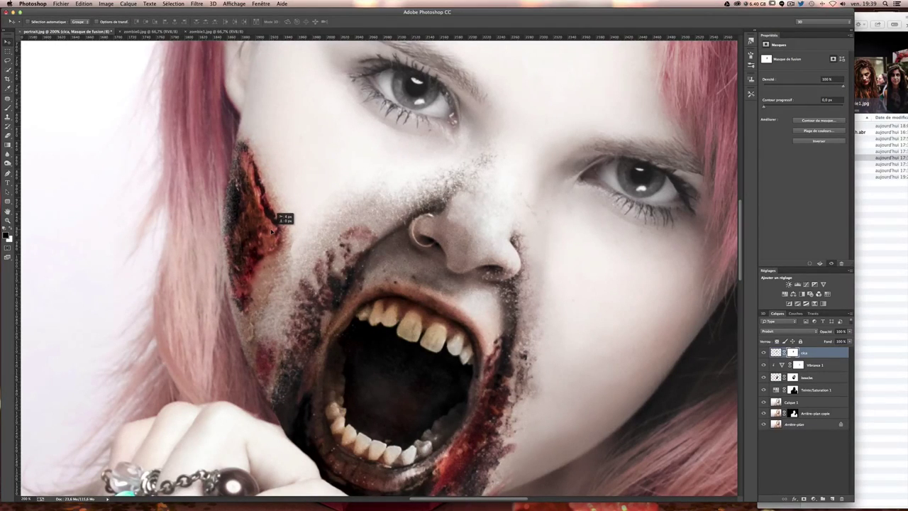
pyautogui.moveTo(273, 232); pyautogui.dragTo(270, 231)
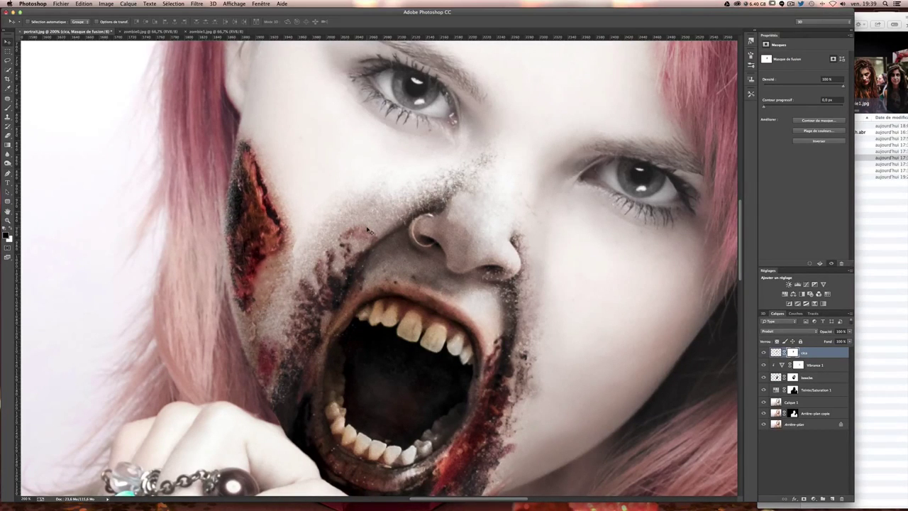
# Reframe the portrait view and bring up the zombie1.jpg reference photo
pyautogui.press('super+minus')
pyautogui.press('super+minus')
pyautogui.press('super+minus')
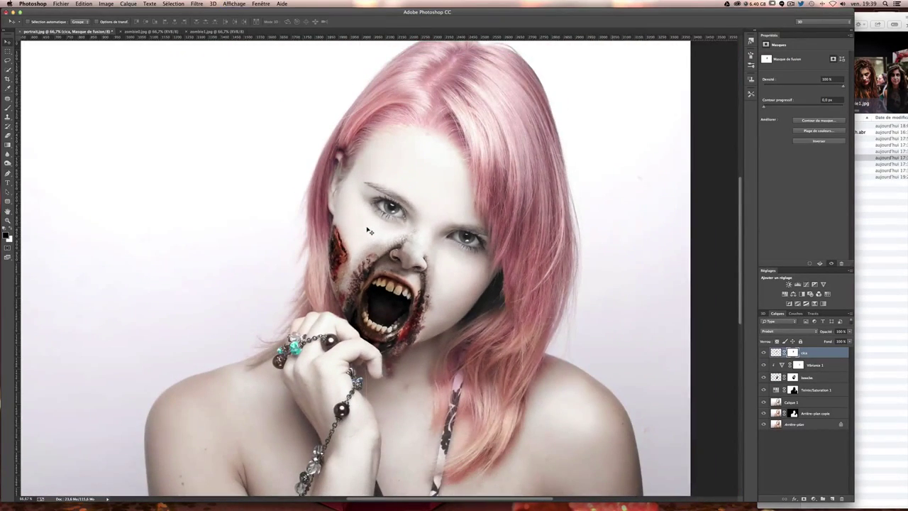
pyautogui.press('super+plus')
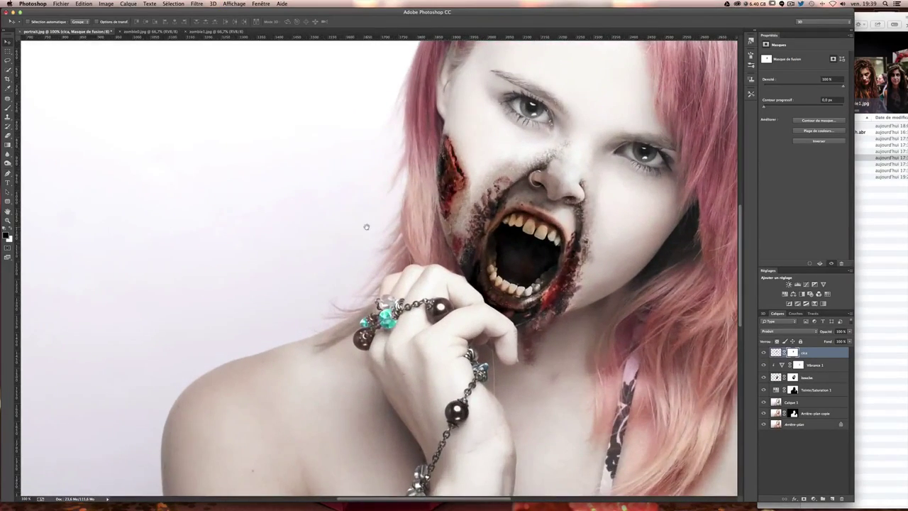
pyautogui.hscroll(5, 367, 227)
pyautogui.scroll(2, 367, 227)
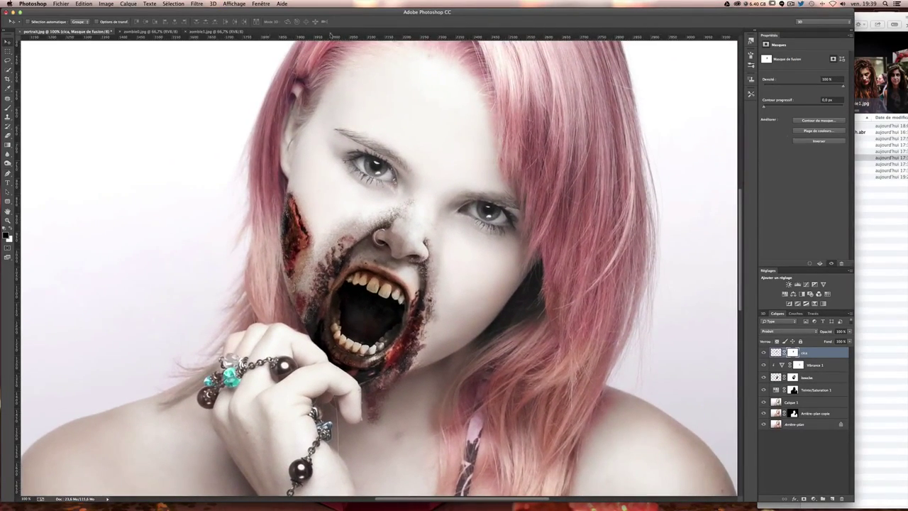
pyautogui.click(224, 32)
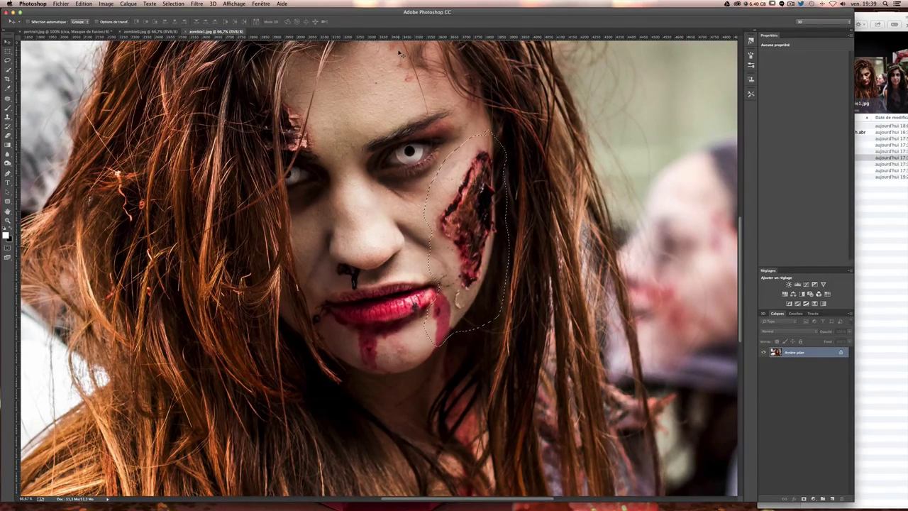
# Lasso the blood drip under the nose in zombie1.jpg and return to the portrait
pyautogui.press('super+plus')
pyautogui.press('super+plus')
pyautogui.press('super+plus')
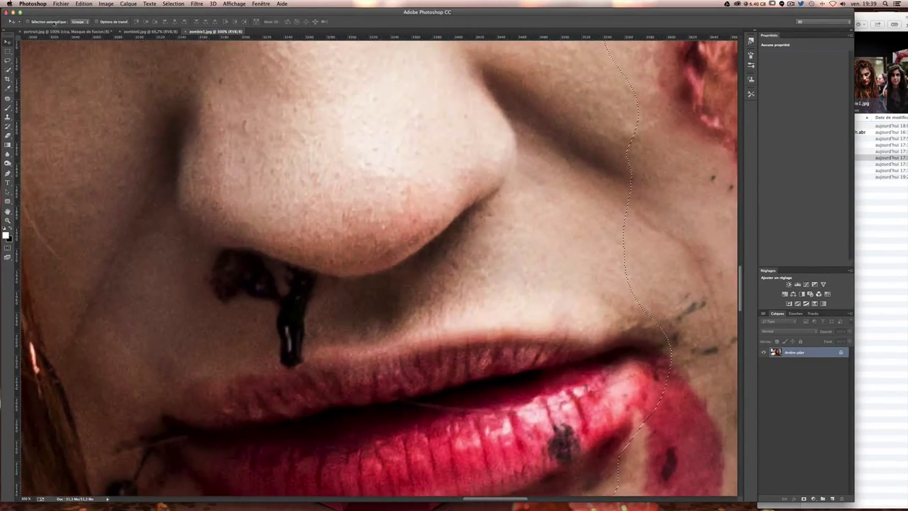
pyautogui.press('l')
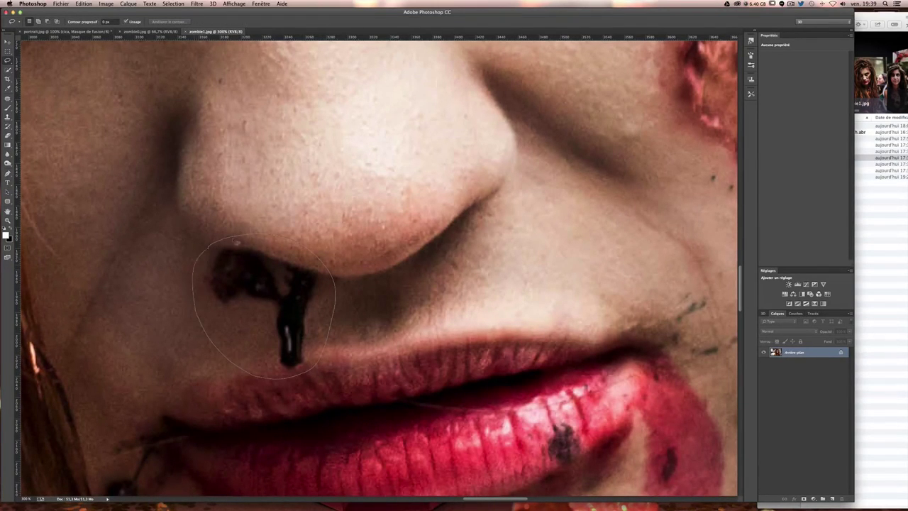
pyautogui.moveTo(236, 242); pyautogui.dragTo(236, 241)
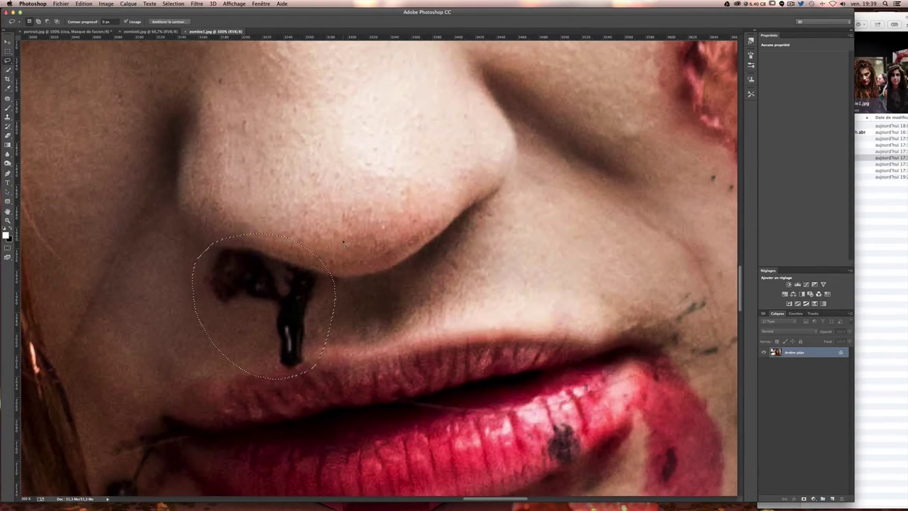
pyautogui.click(57, 32)
# Paste the nose blood drip as a new layer and move it toward the mouth
pyautogui.press('v')
pyautogui.hotkey('ctrl', 'v')
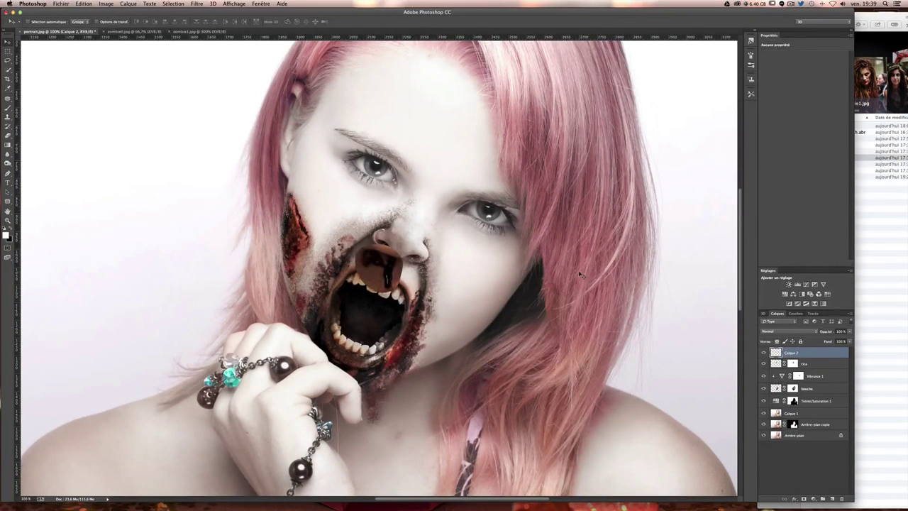
pyautogui.moveTo(454, 277); pyautogui.dragTo(400, 172)
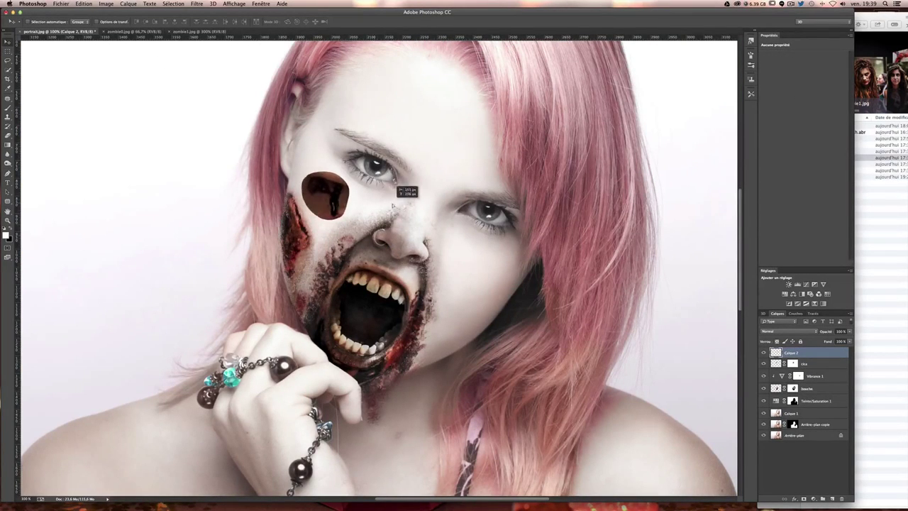
pyautogui.moveTo(417, 231)
pyautogui.mouseDown()
pyautogui.moveTo(424, 282)
pyautogui.moveTo(408, 224)
pyautogui.moveTo(424, 209)
pyautogui.mouseUp()
pyautogui.hotkey('ctrl', '+')
pyautogui.hotkey('ctrl', '+')
pyautogui.hotkey('ctrl', '+')
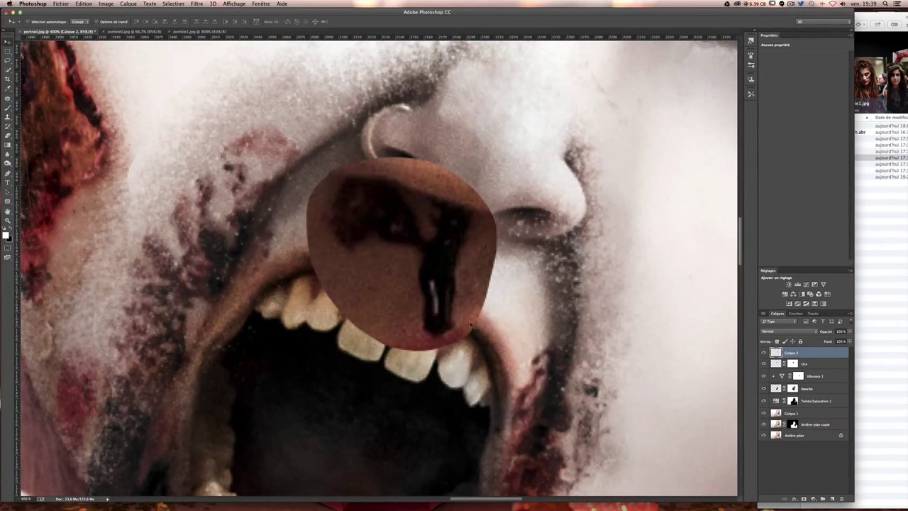
# Scale the drip patch to about 71%, rotate it and settle it under the nostril
pyautogui.hotkey('ctrl', 't')
pyautogui.moveTo(498, 350)
pyautogui.mouseDown()
pyautogui.moveTo(443, 295)
pyautogui.moveTo(478, 304)
pyautogui.moveTo(445, 309)
pyautogui.mouseUp()
pyautogui.moveTo(404, 244); pyautogui.dragTo(409, 238)
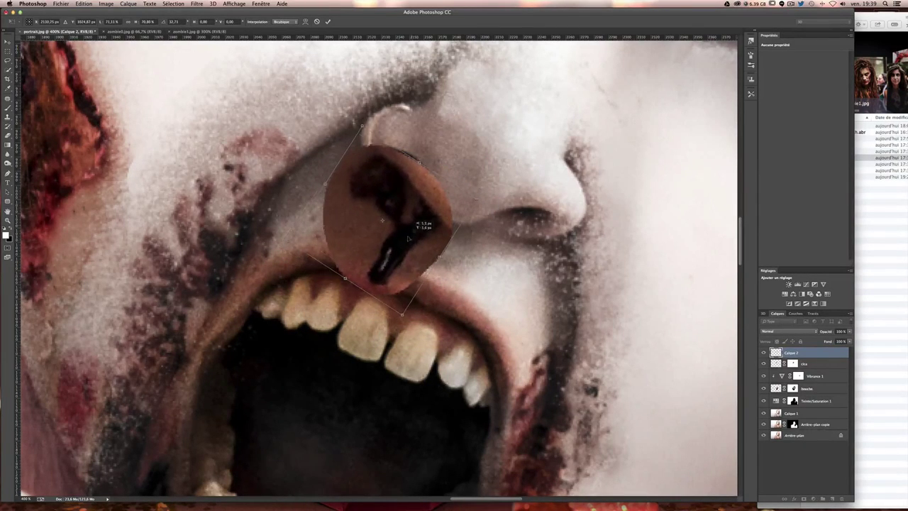
pyautogui.moveTo(365, 209); pyautogui.dragTo(367, 199)
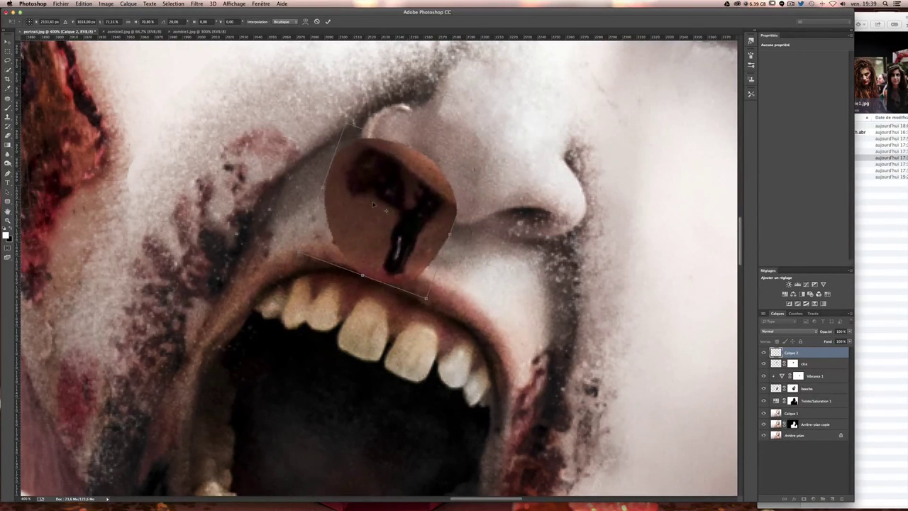
pyautogui.press('Return')
# Try and undo the Produit blend mode, then add a layer mask and name the layer 'goutte nez'
pyautogui.click(764, 331)
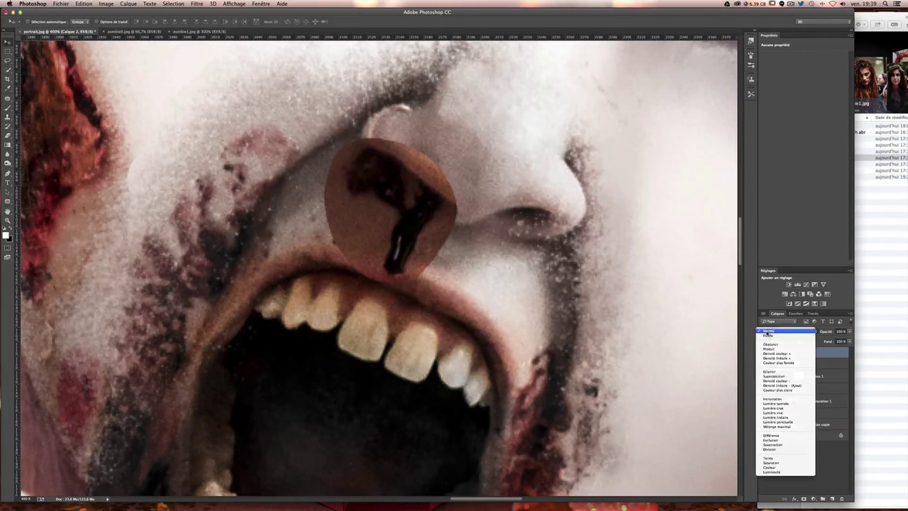
pyautogui.click(769, 348)
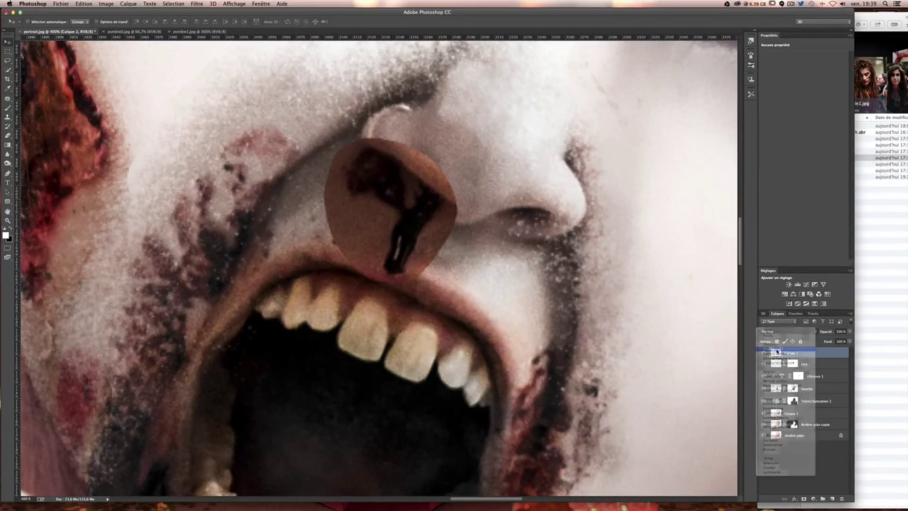
pyautogui.hotkey('ctrl', 'z')
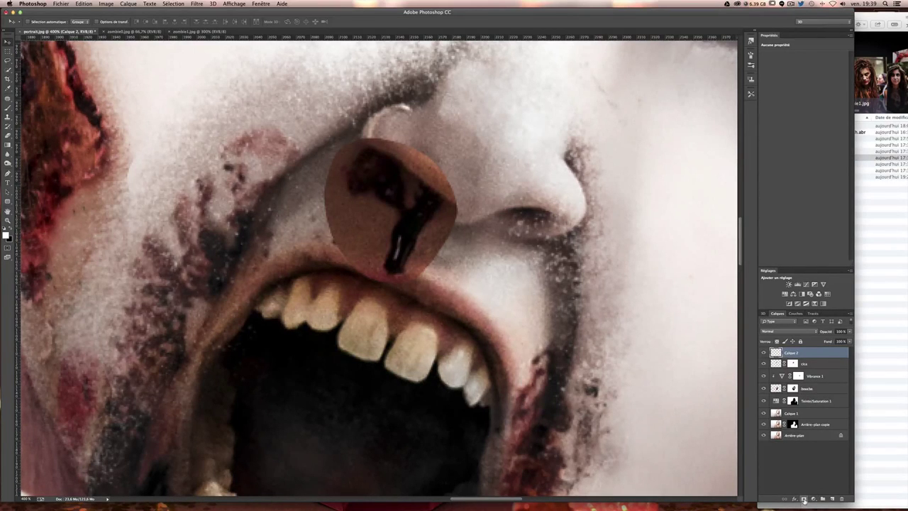
pyautogui.click(803, 499)
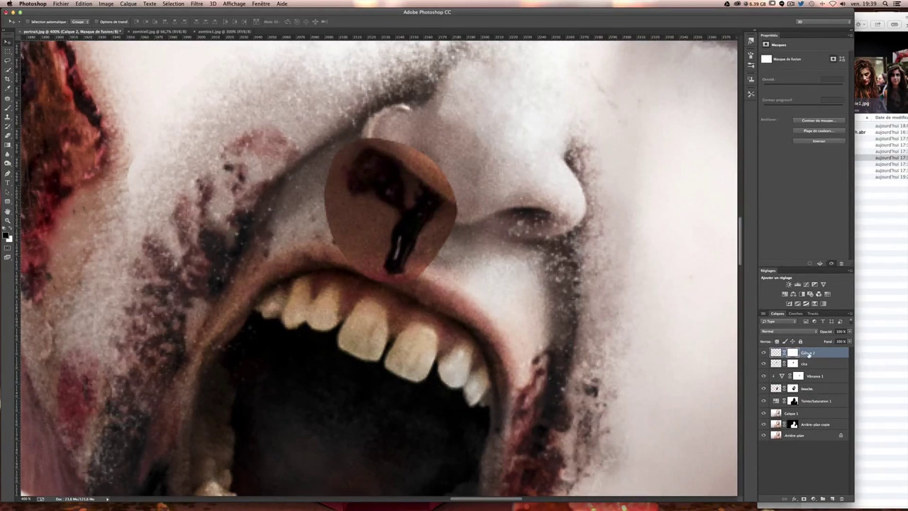
pyautogui.doubleClick(808, 353)
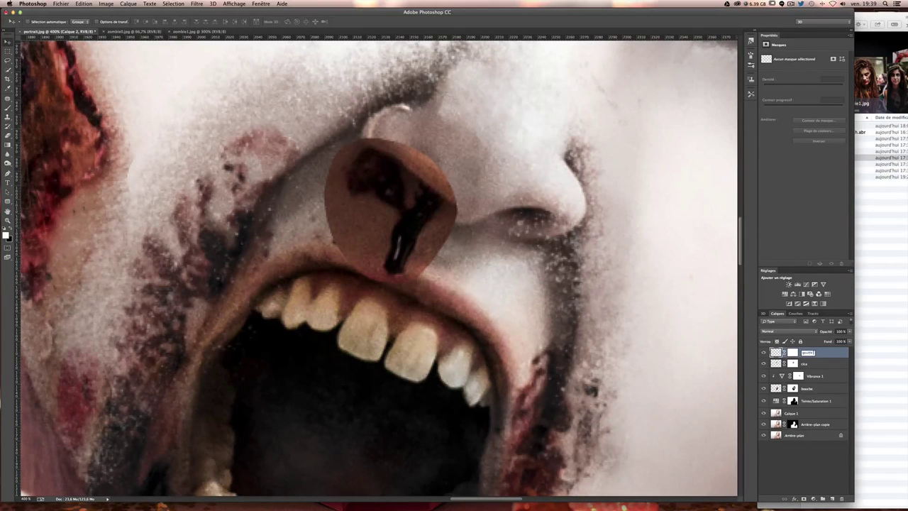
pyautogui.write('ec')
pyautogui.press('Return')
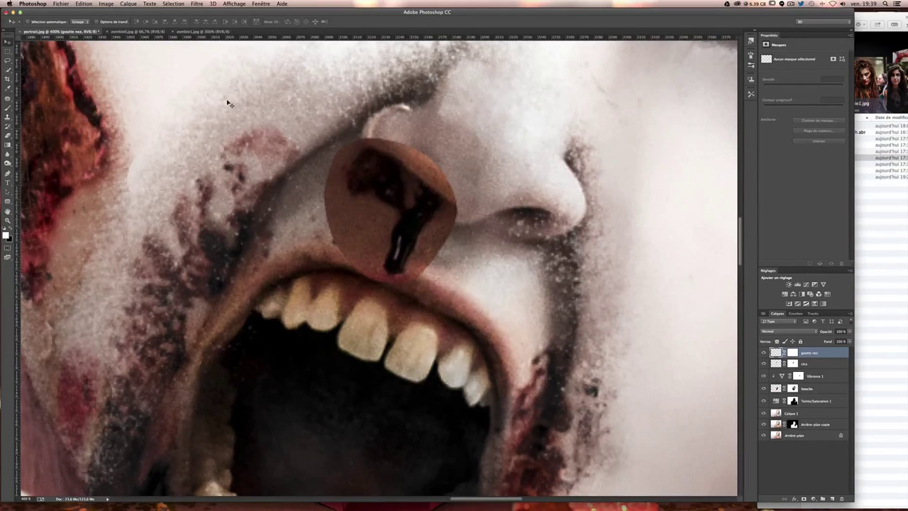
# Paint black on the goutte nez mask to hide the patch edges around the nostril
pyautogui.click(7, 106)
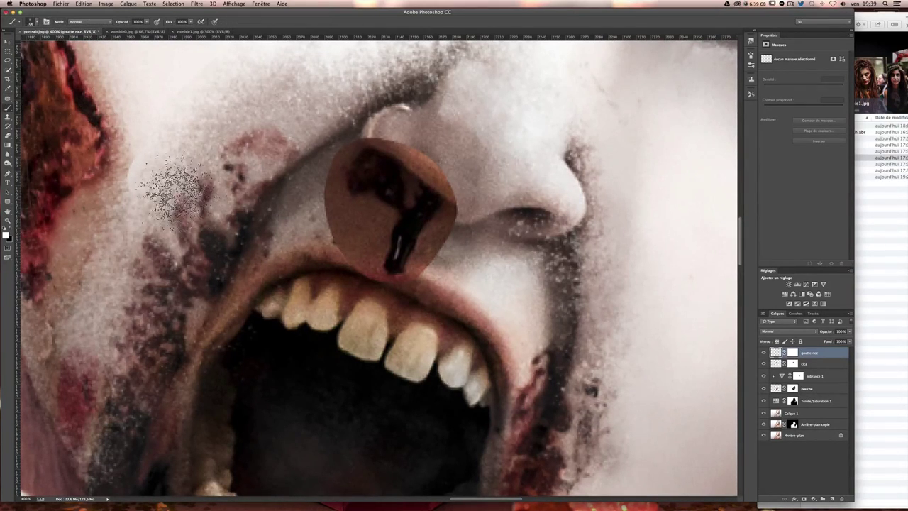
pyautogui.click(490, 212)
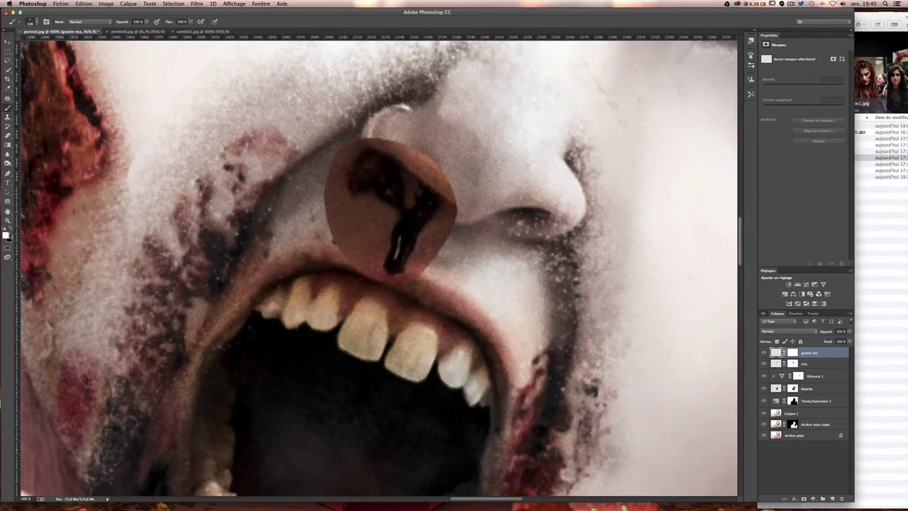
pyautogui.press('x')
pyautogui.click(792, 352)
pyautogui.moveTo(365, 245)
pyautogui.mouseDown()
pyautogui.moveTo(335, 253)
pyautogui.moveTo(298, 145)
pyautogui.mouseUp()
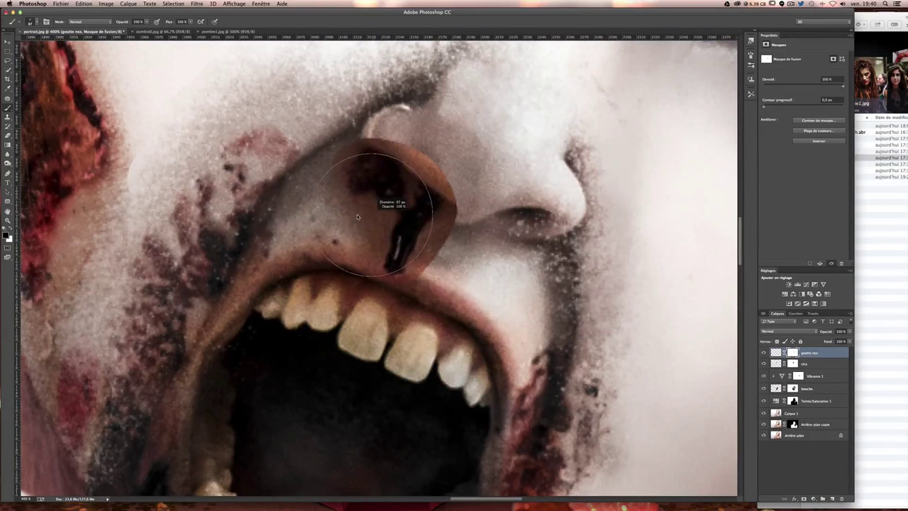
pyautogui.moveTo(369, 209); pyautogui.dragTo(324, 221)
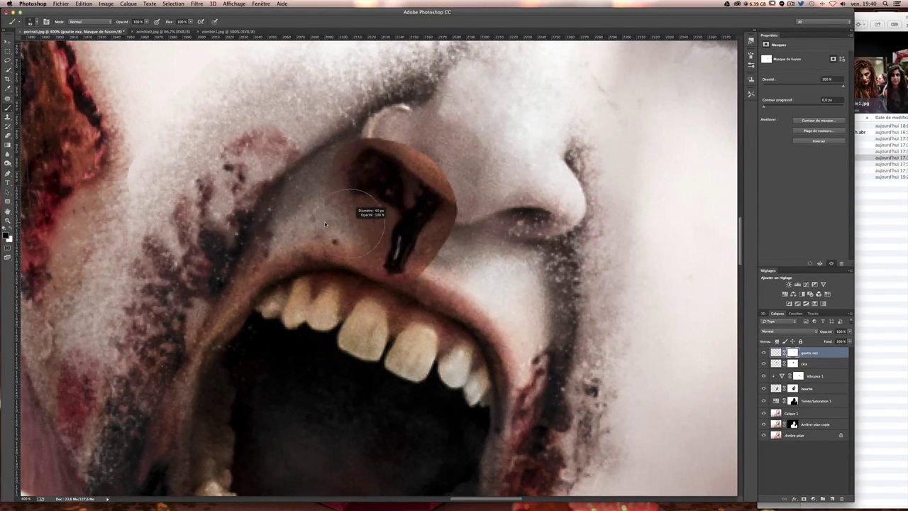
pyautogui.moveTo(319, 176); pyautogui.dragTo(379, 131)
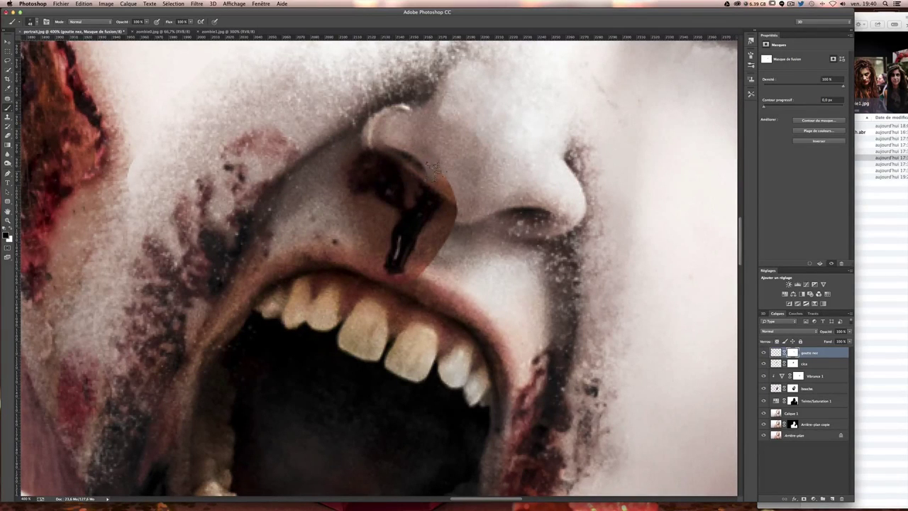
pyautogui.moveTo(341, 142); pyautogui.dragTo(348, 227)
pyautogui.moveTo(412, 149)
pyautogui.mouseDown()
pyautogui.moveTo(436, 182)
pyautogui.moveTo(410, 294)
pyautogui.moveTo(458, 214)
pyautogui.mouseUp()
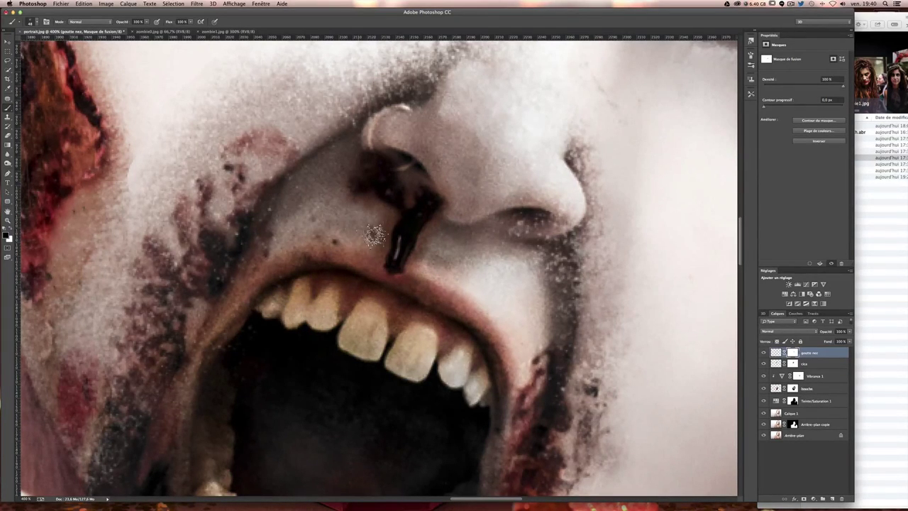
# Shrink the nose drip to about 89% and nudge it slightly into place
pyautogui.press('v')
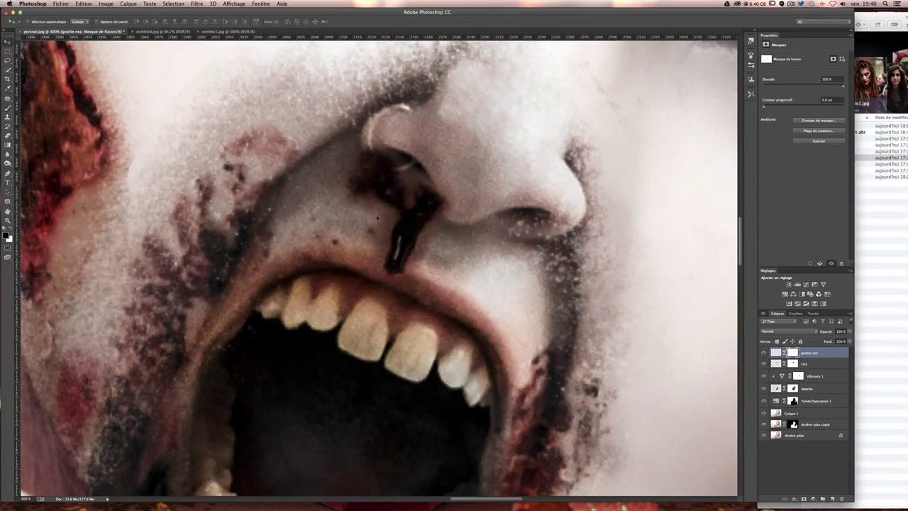
pyautogui.moveTo(382, 215); pyautogui.dragTo(369, 202)
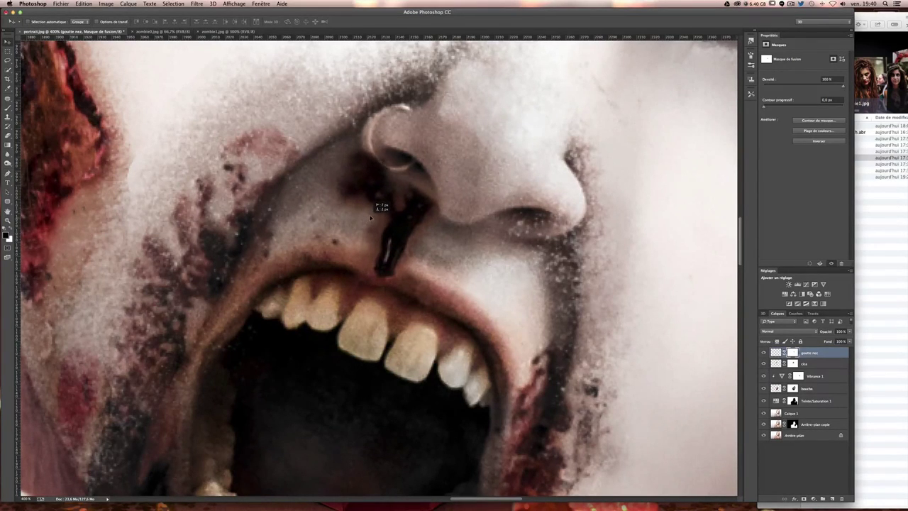
pyautogui.hotkey('ctrl', 't')
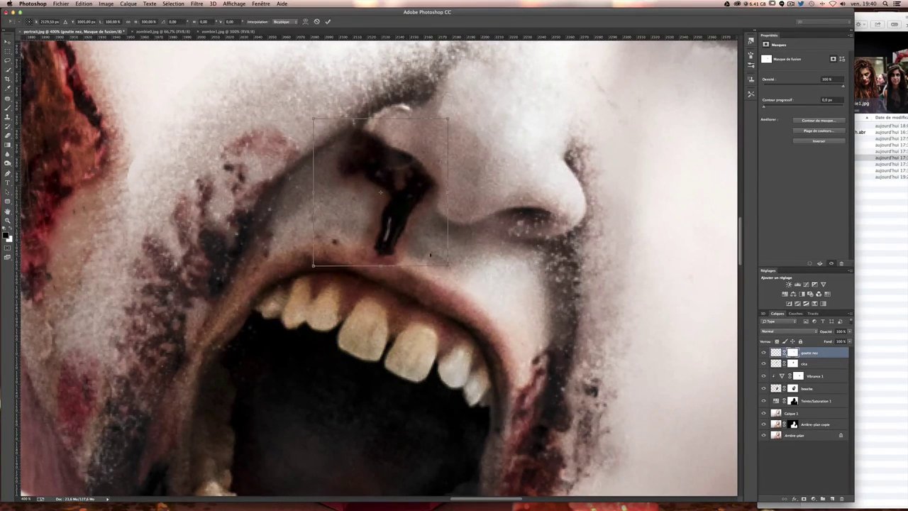
pyautogui.moveTo(445, 264); pyautogui.dragTo(435, 247)
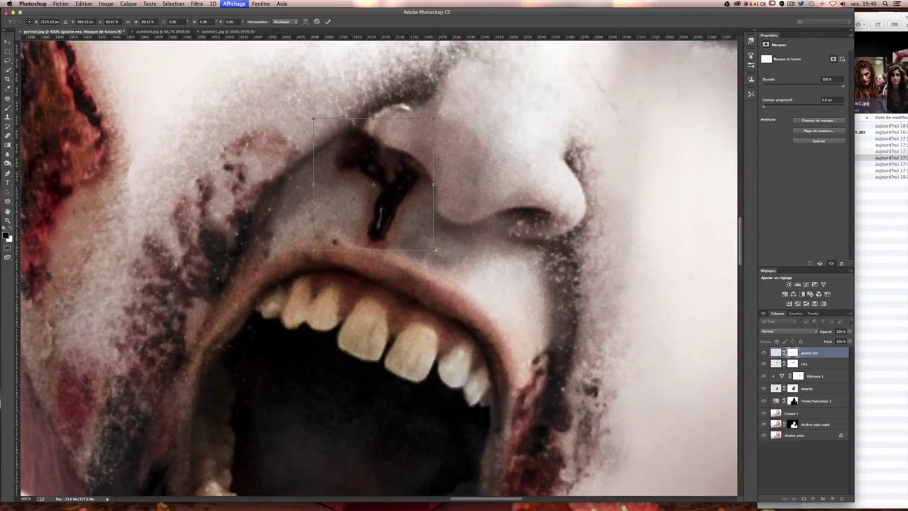
pyautogui.press('super+minus')
pyautogui.press('super+minus')
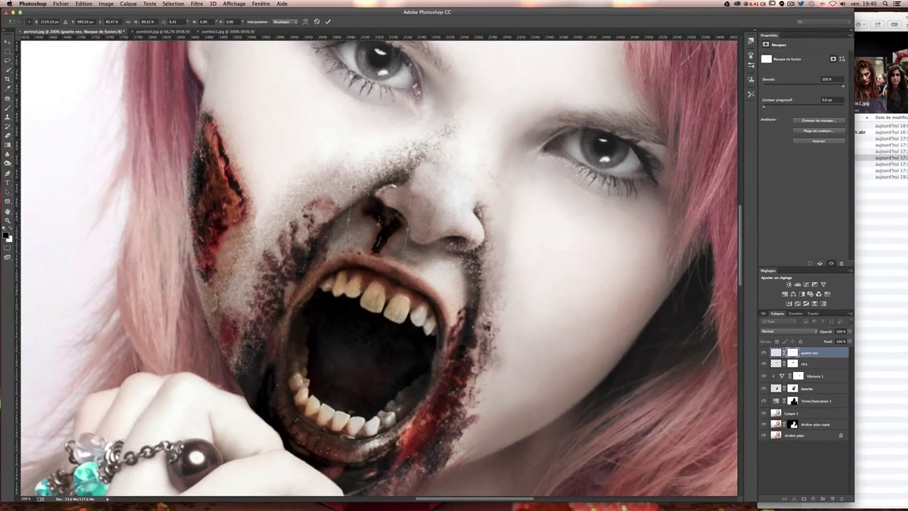
pyautogui.moveTo(378, 217); pyautogui.dragTo(384, 220)
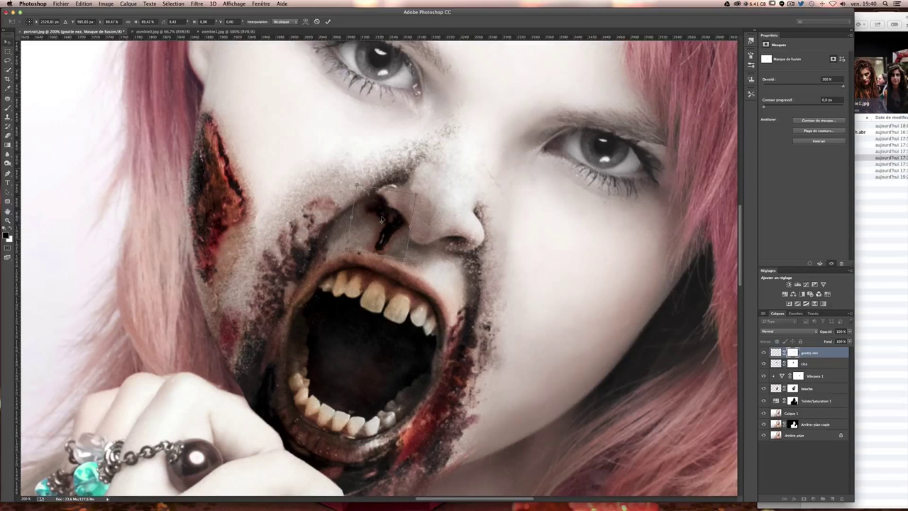
pyautogui.press('Return')
pyautogui.hotkey('ctrl', '+')
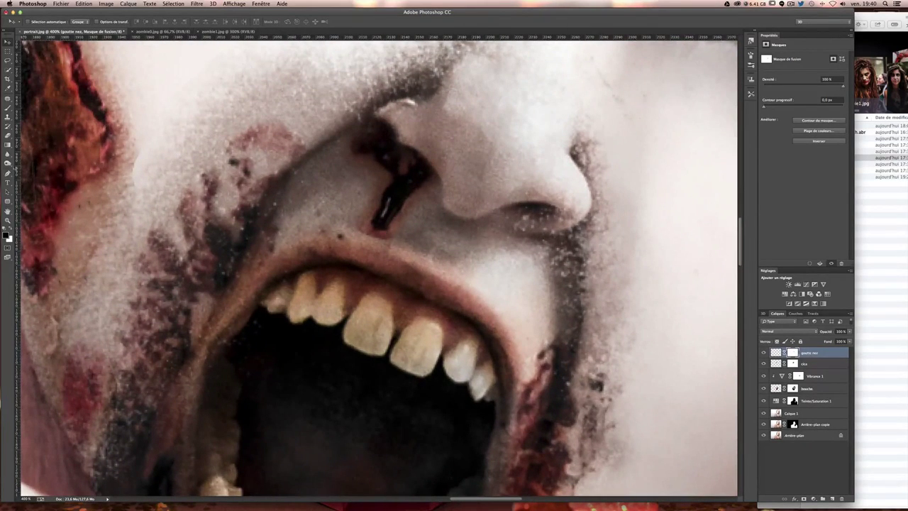
# Paint out the stray white highlight beside the nostril on the mask
pyautogui.press('b')
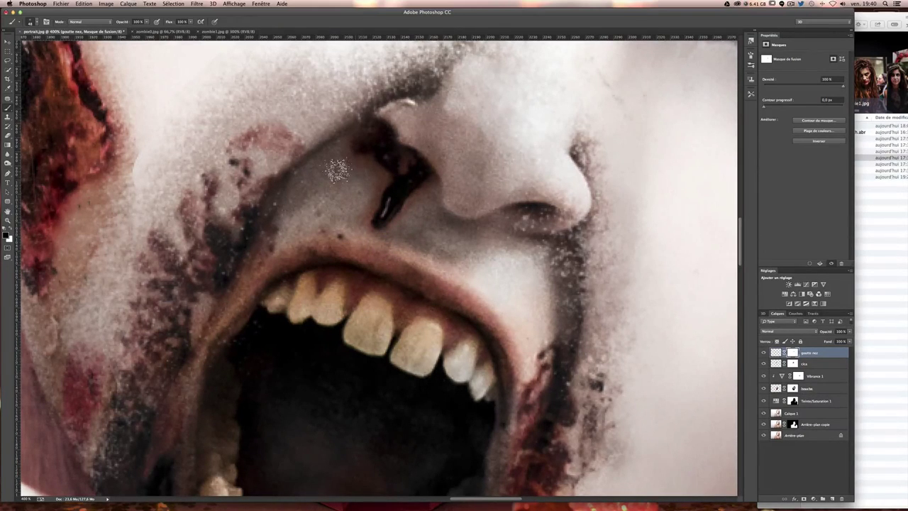
pyautogui.moveTo(394, 106)
pyautogui.mouseDown()
pyautogui.moveTo(402, 113)
pyautogui.moveTo(395, 134)
pyautogui.mouseUp()
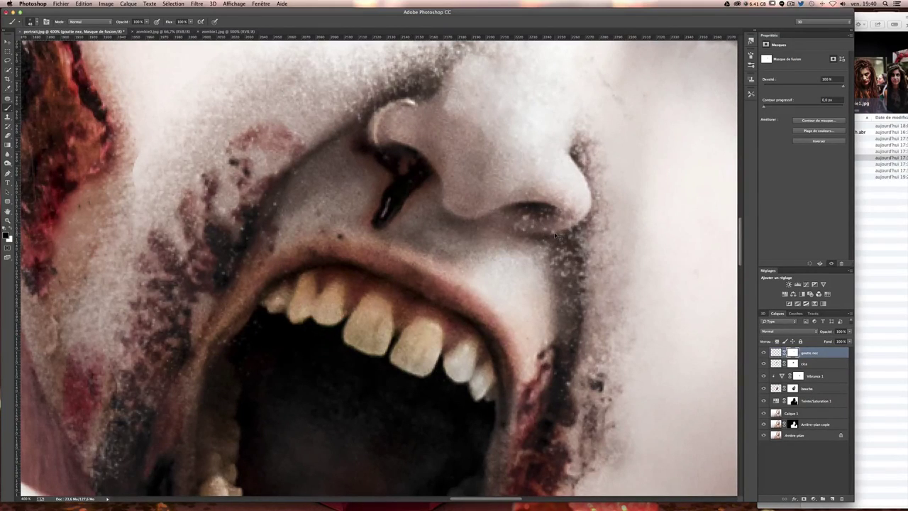
pyautogui.press('super+minus')
pyautogui.press('super+minus')
pyautogui.press('super+minus')
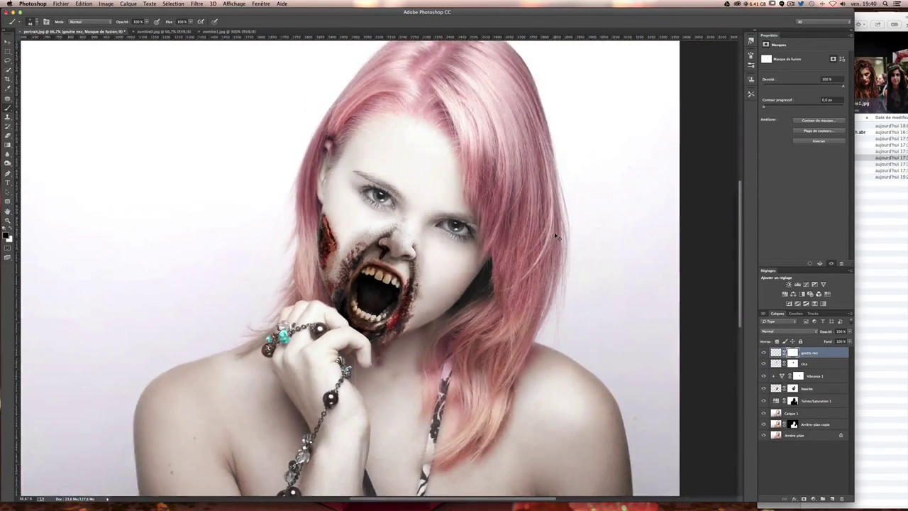
pyautogui.press('super+plus')
pyautogui.press('super+plus')
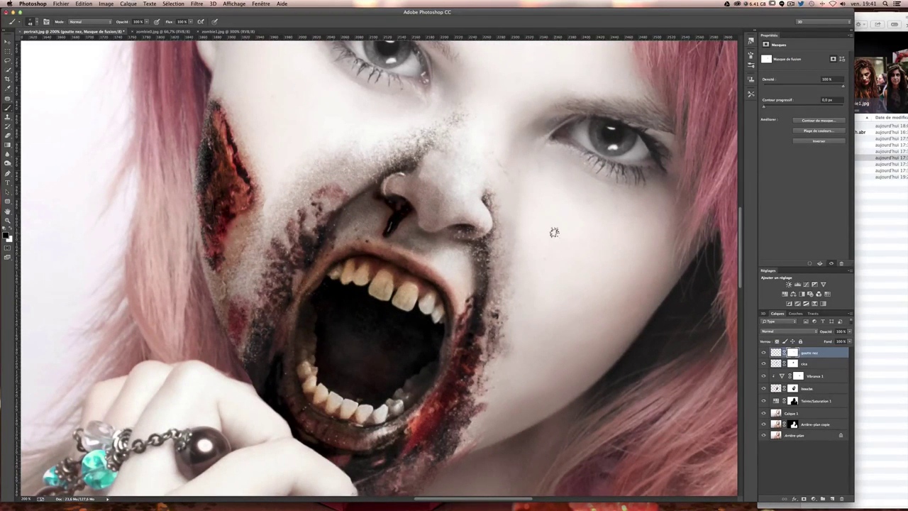
# Open zombie2.jpg with Adobe Photoshop CC, discarding its embedded colour profile
pyautogui.click(885, 208)
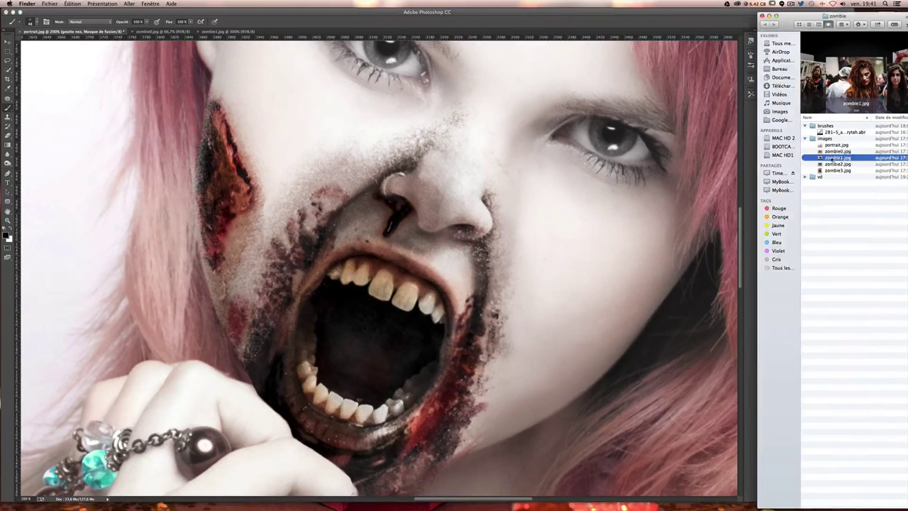
pyautogui.click(839, 164)
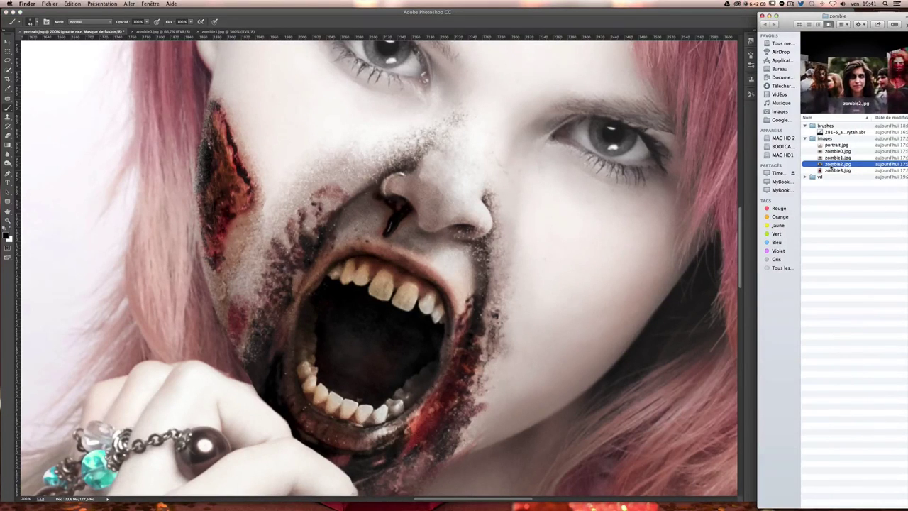
pyautogui.rightClick(835, 165)
pyautogui.moveTo(779, 175)
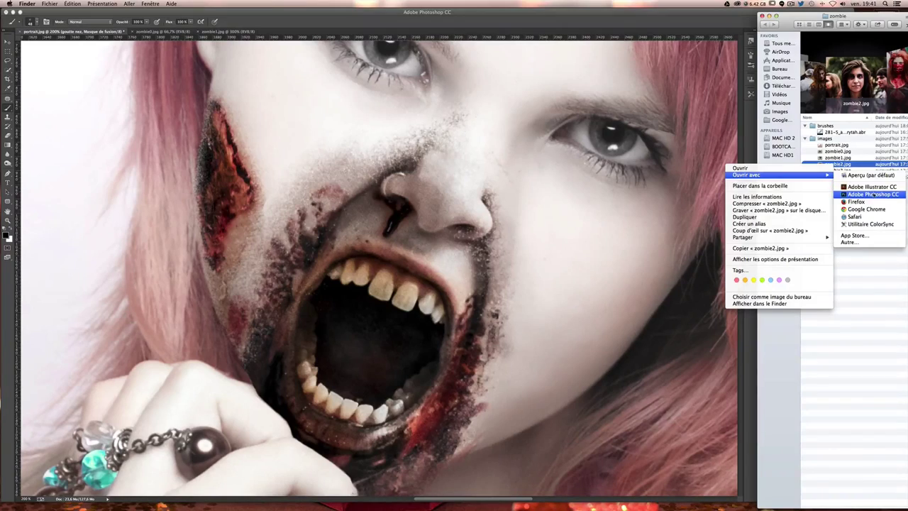
pyautogui.click(873, 194)
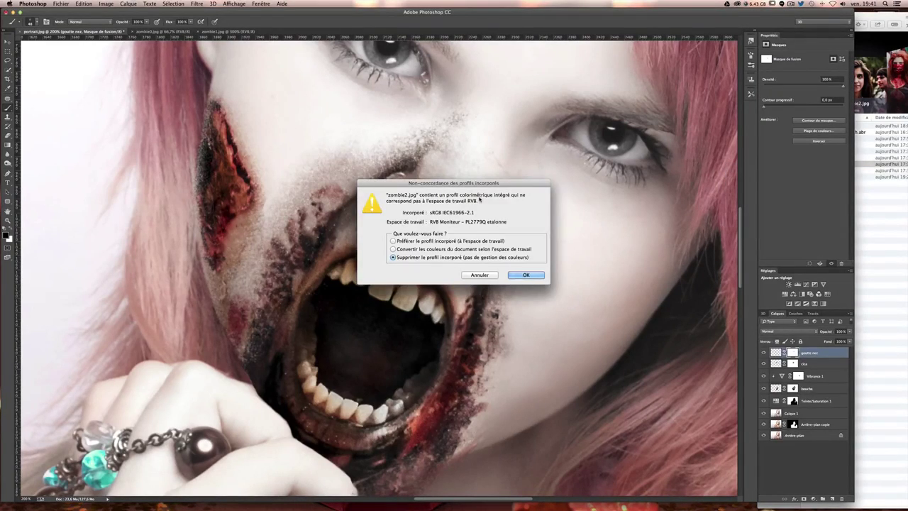
pyautogui.press('Return')
pyautogui.hotkey('ctrl', '+')
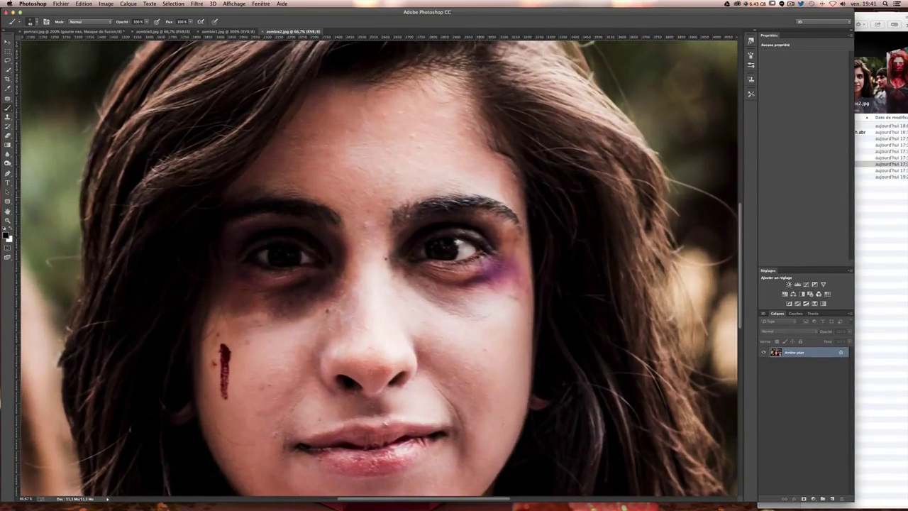
# Lasso the bruised eye in zombie2.jpg and paste it into the portrait as a new layer
pyautogui.hotkey('ctrl', '+')
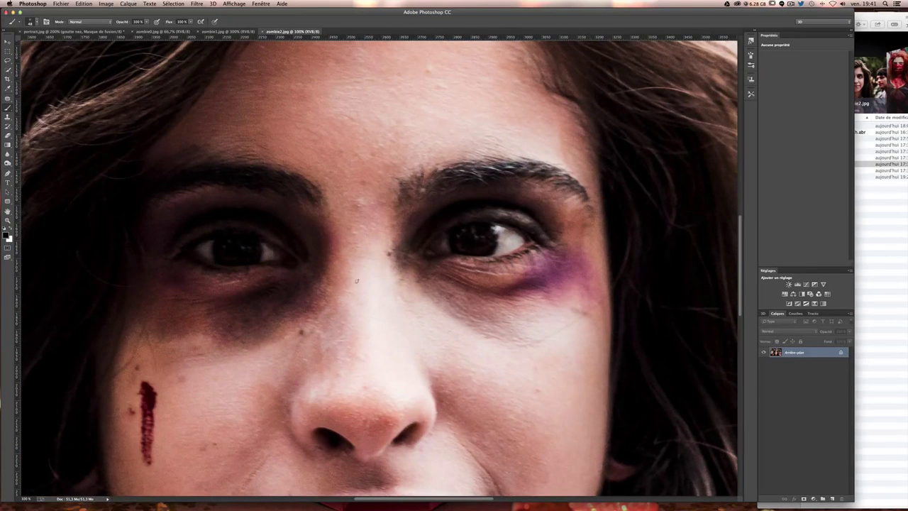
pyautogui.press('l')
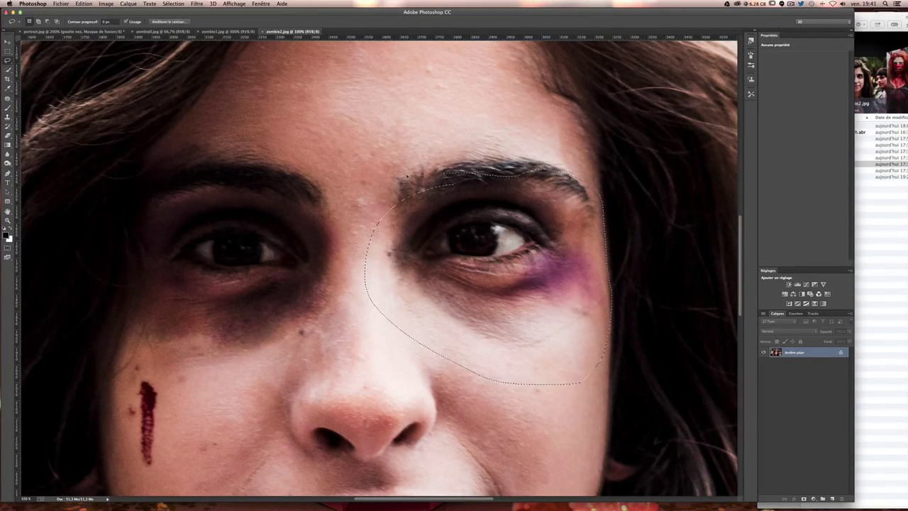
pyautogui.moveTo(505, 179); pyautogui.dragTo(444, 181)
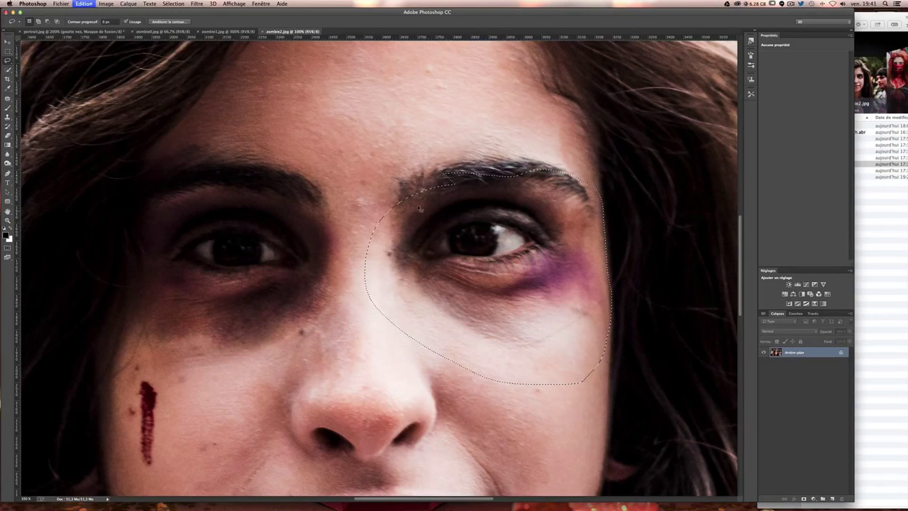
pyautogui.press('v')
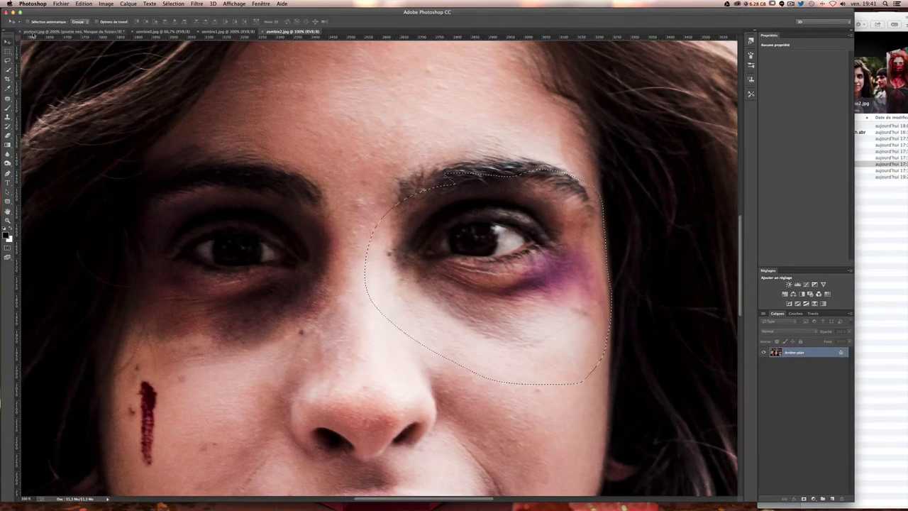
pyautogui.hotkey('ctrl', 'Tab')
pyautogui.hotkey('ctrl', 'v')
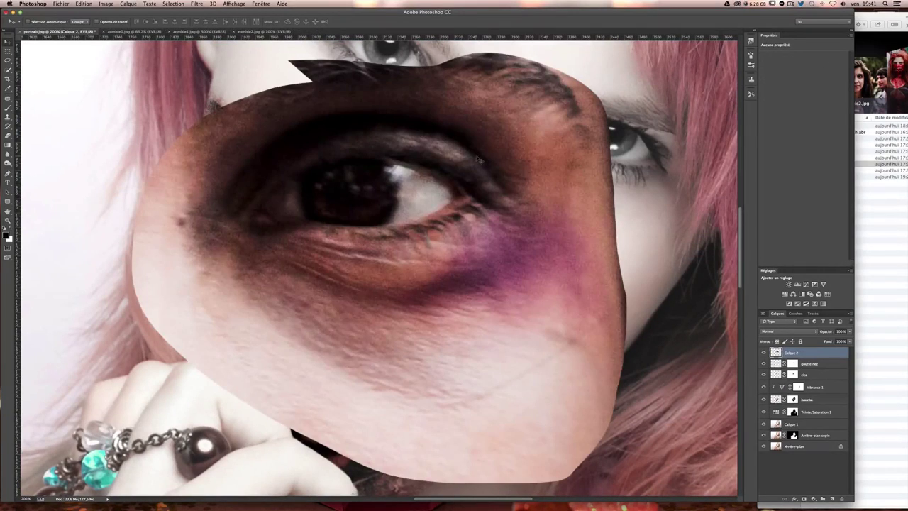
# Shrink the pasted eye patch, move it over the right eye and lower opacity to 50%
pyautogui.hotkey('ctrl', '-')
pyautogui.hotkey('ctrl', 't')
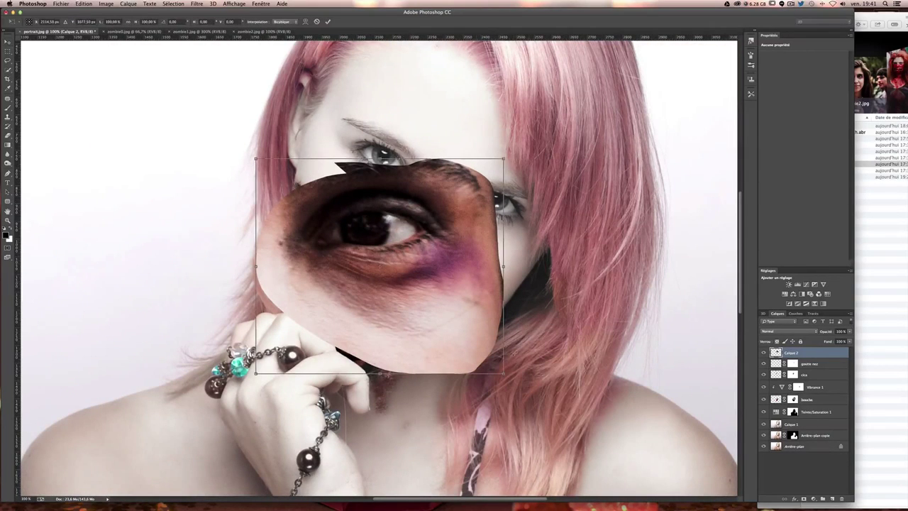
pyautogui.moveTo(504, 372); pyautogui.dragTo(411, 262)
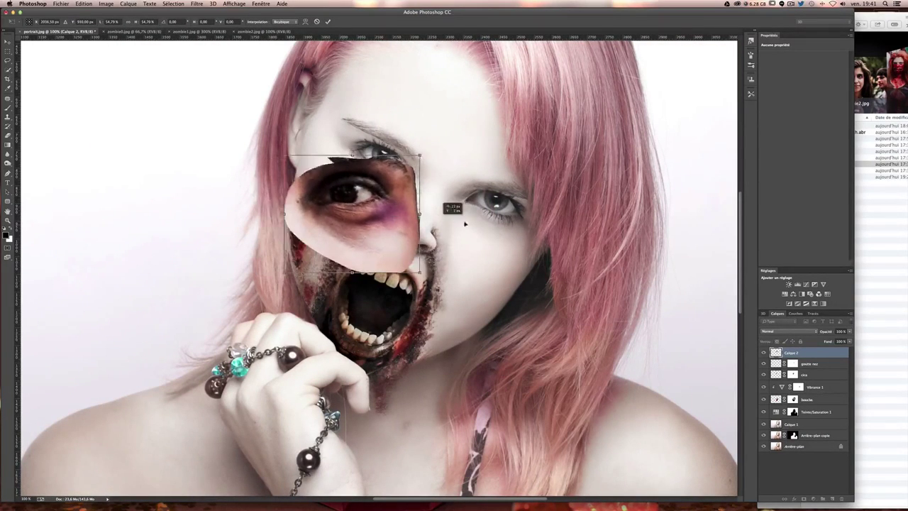
pyautogui.moveTo(358, 216); pyautogui.dragTo(507, 226)
pyautogui.click(850, 332)
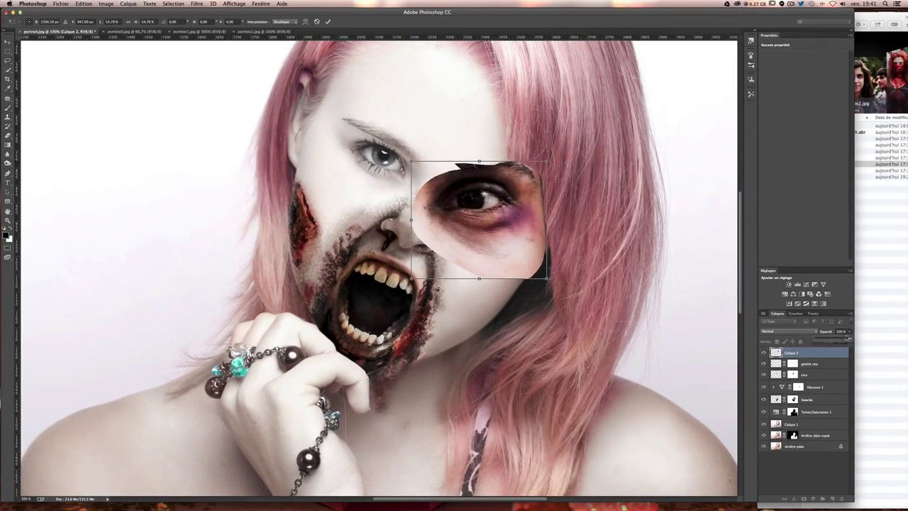
pyautogui.click(833, 341)
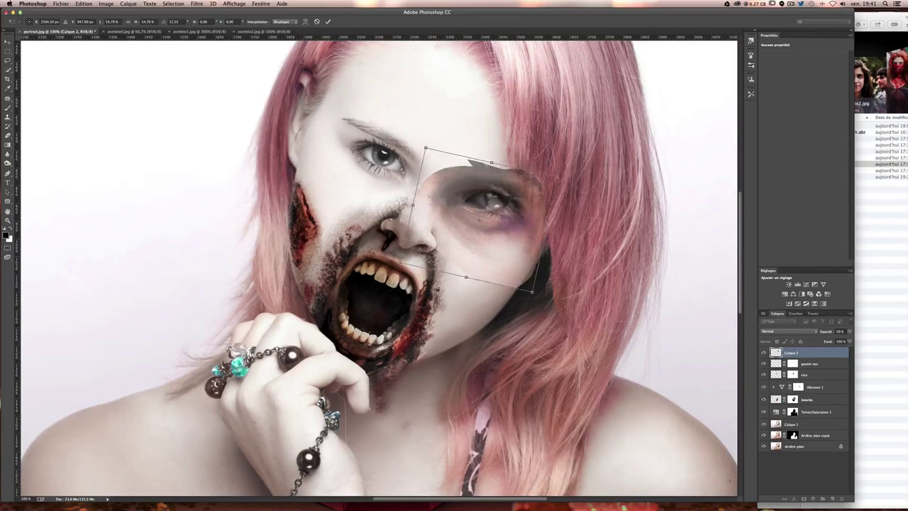
# Rotate the eye patch to match the eye's angle, align it precisely and commit
pyautogui.moveTo(621, 234); pyautogui.dragTo(612, 270)
pyautogui.moveTo(491, 190)
pyautogui.mouseDown()
pyautogui.moveTo(505, 193)
pyautogui.moveTo(488, 211)
pyautogui.mouseUp()
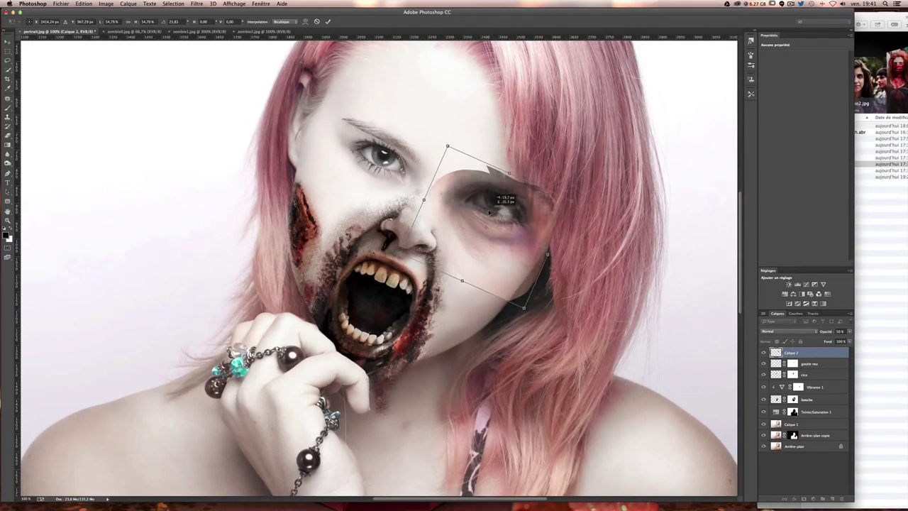
pyautogui.hotkey('ctrl', '+')
pyautogui.hotkey('ctrl', '+')
pyautogui.hscroll(5, 506, 211)
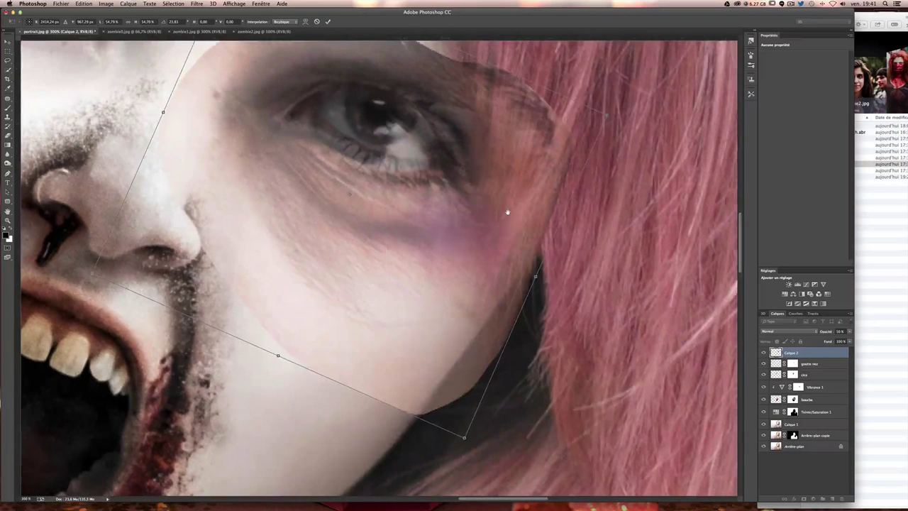
pyautogui.scroll(1, 525, 235)
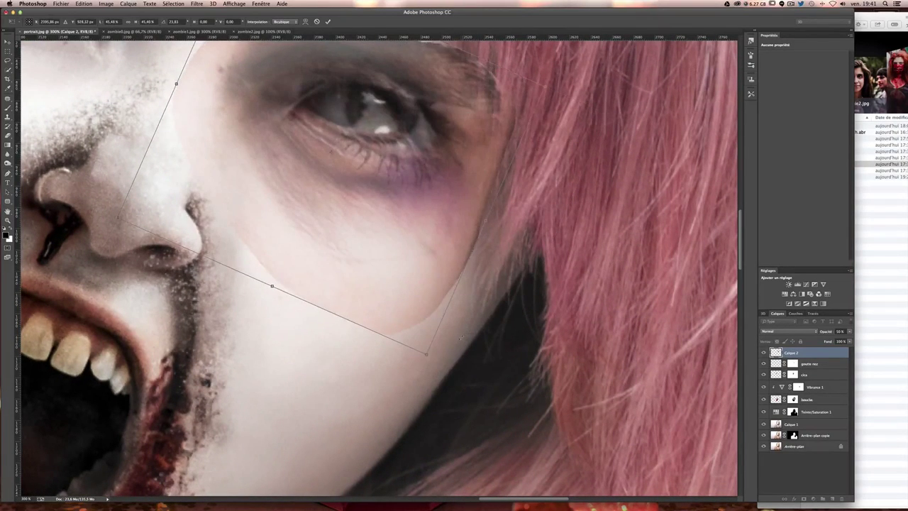
pyautogui.moveTo(418, 225)
pyautogui.mouseDown()
pyautogui.moveTo(440, 192)
pyautogui.moveTo(459, 196)
pyautogui.mouseUp()
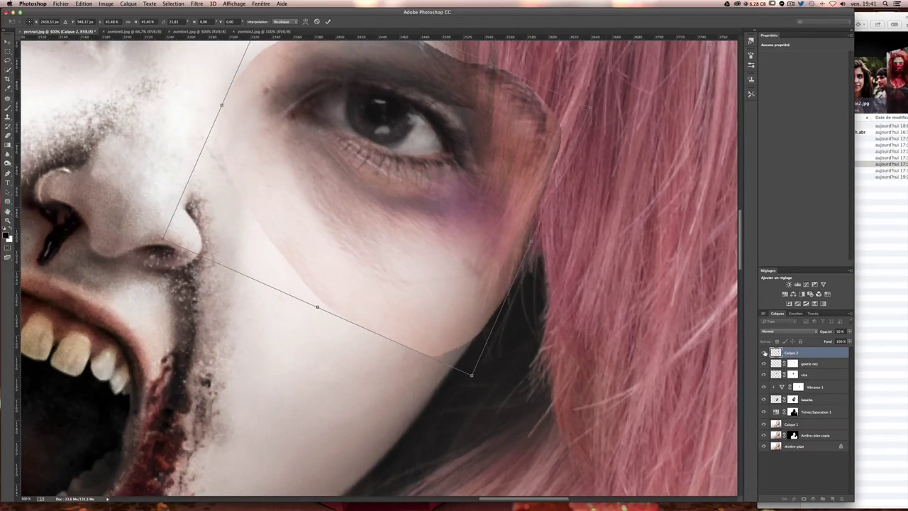
pyautogui.press('Return')
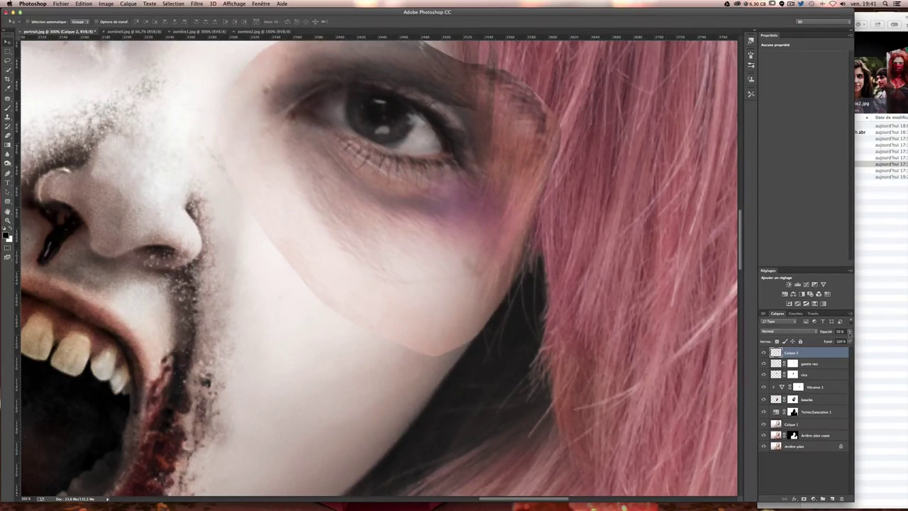
# Restore the eye patch to 100% opacity, name the layer 'yeux' and add a layer mask
pyautogui.press('0')
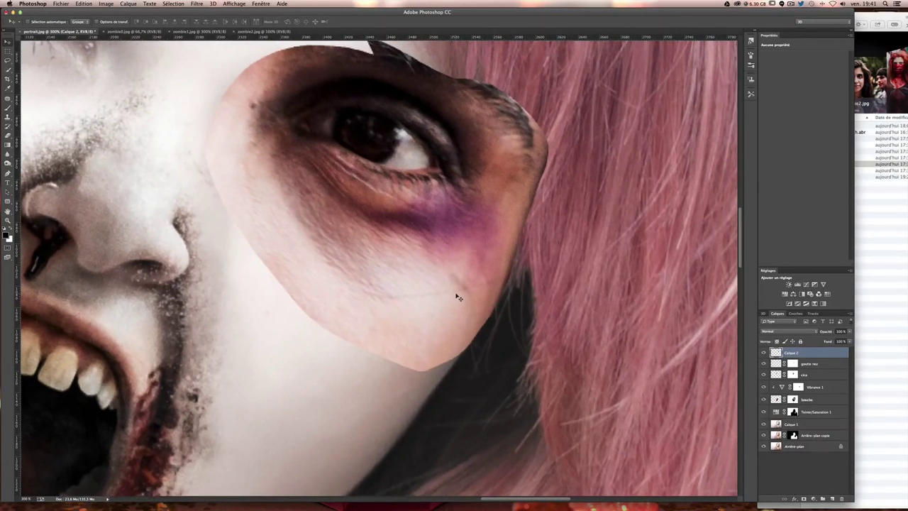
pyautogui.scroll(-1, 457, 297)
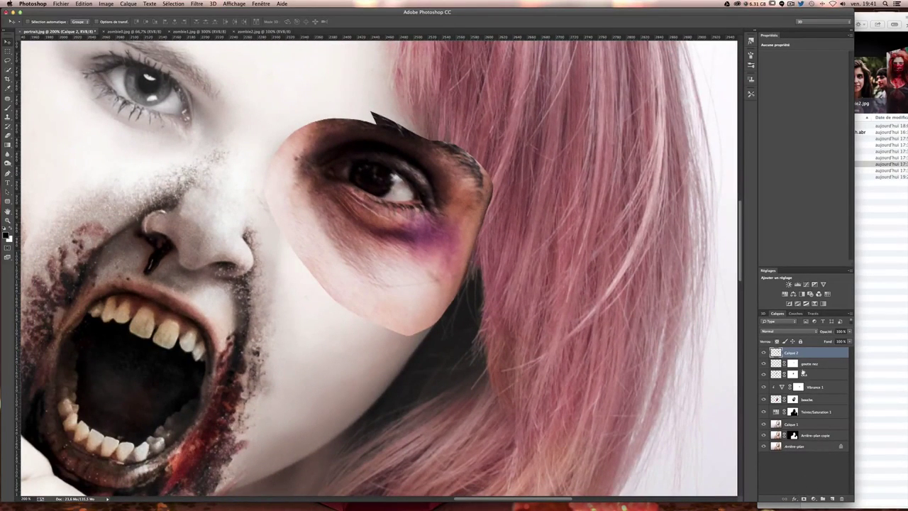
pyautogui.doubleClick(793, 355)
pyautogui.press('Escape')
pyautogui.write('yeux')
pyautogui.press('Return')
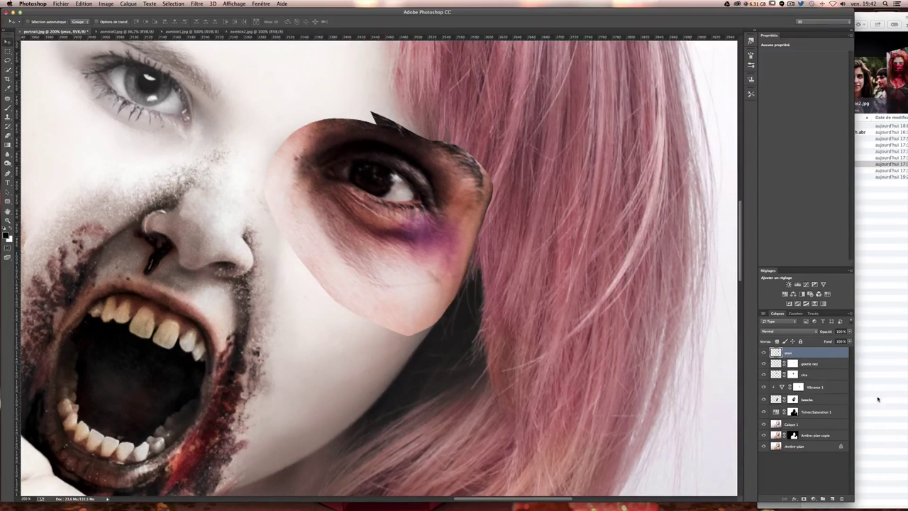
pyautogui.click(804, 499)
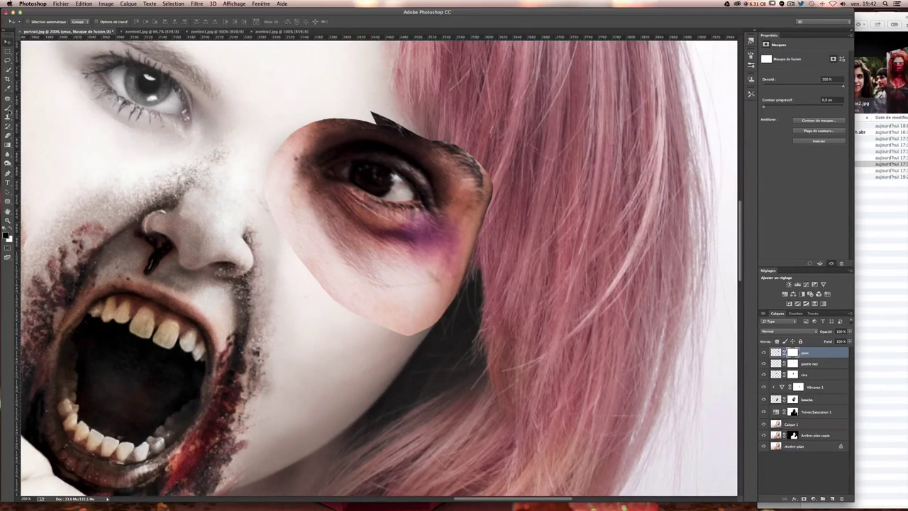
# Mask away the dark spike and the patch's hard top edge over the hair
pyautogui.press('b')
pyautogui.hotkey('ctrl', '+')
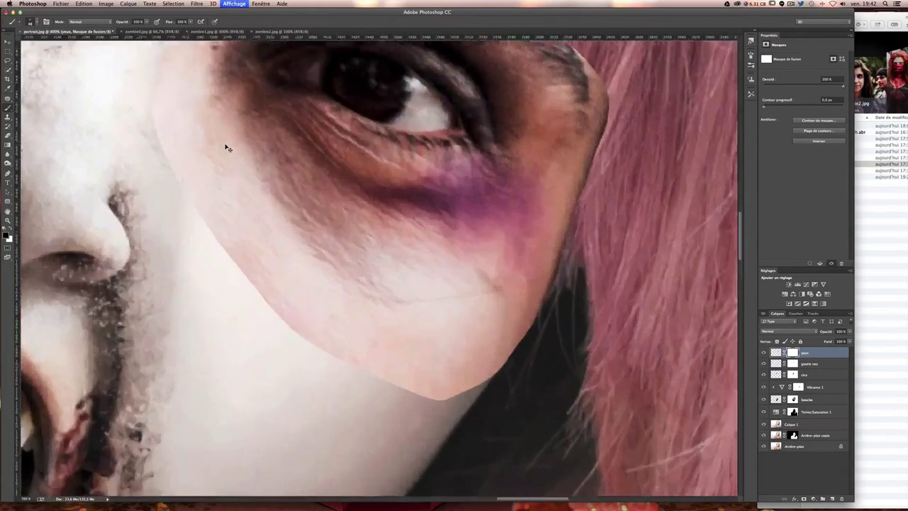
pyautogui.hotkey('ctrl', '+')
pyautogui.moveTo(354, 125); pyautogui.dragTo(408, 81)
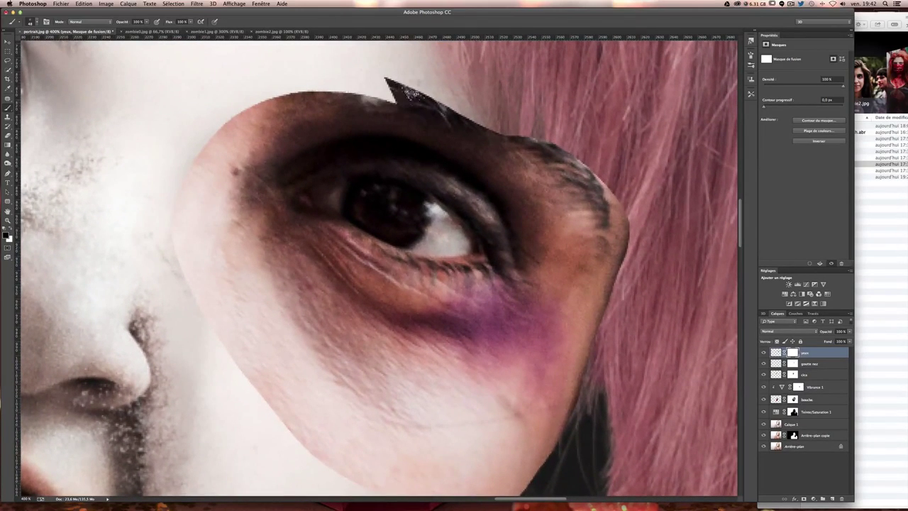
pyautogui.click(30, 22)
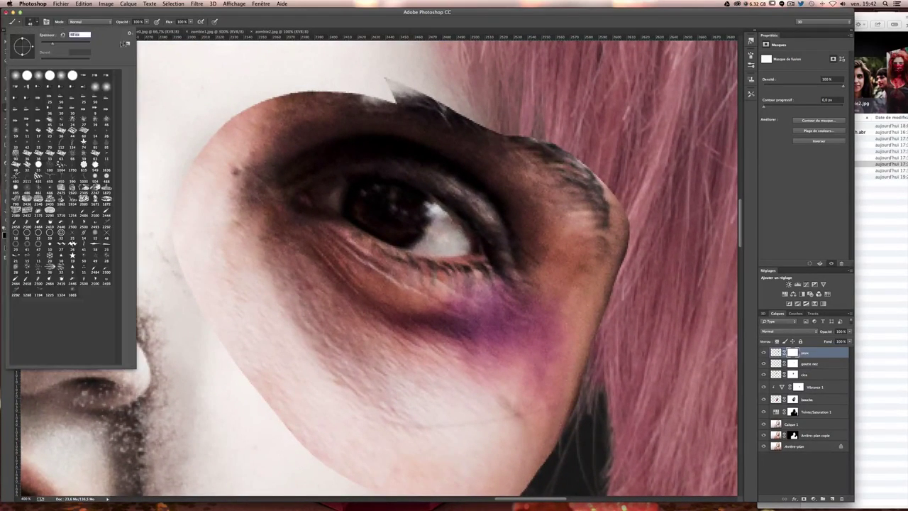
pyautogui.press('Return')
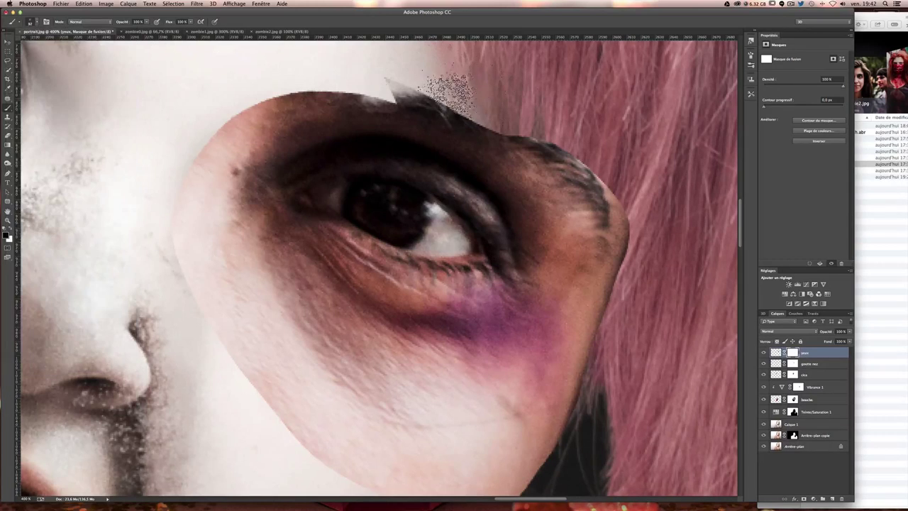
pyautogui.moveTo(457, 85)
pyautogui.mouseDown()
pyautogui.moveTo(263, 85)
pyautogui.moveTo(343, 215)
pyautogui.moveTo(233, 142)
pyautogui.moveTo(223, 121)
pyautogui.mouseUp()
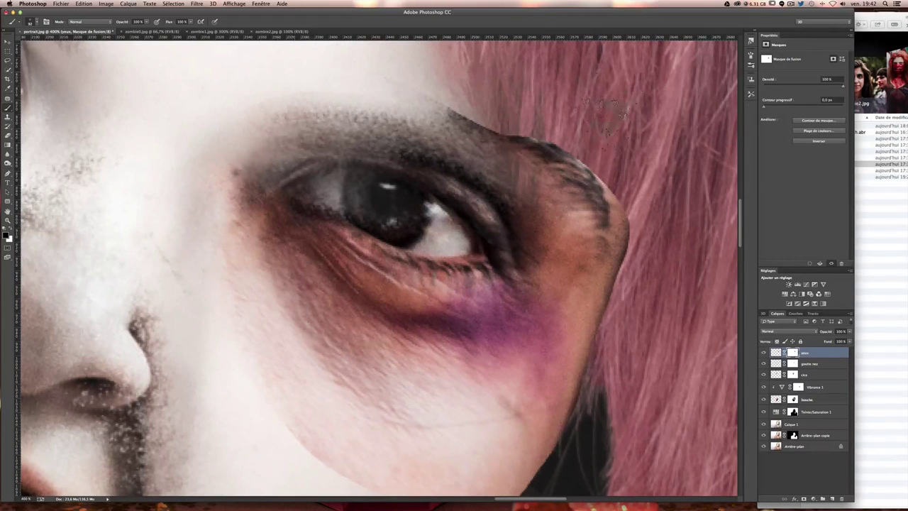
pyautogui.moveTo(376, 89); pyautogui.dragTo(560, 149)
# Hide the dark iris overlay and blend the patch edges into the hair, jaw and cheek
pyautogui.moveTo(331, 193); pyautogui.dragTo(425, 212)
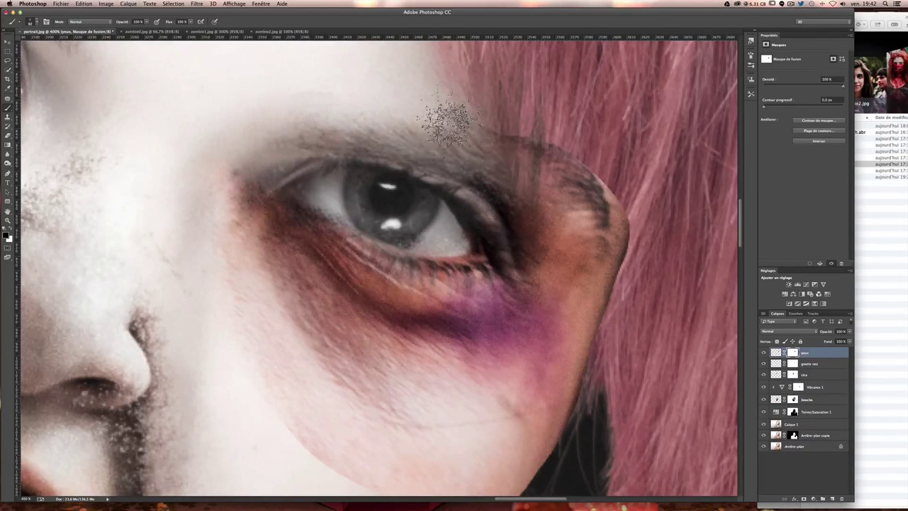
pyautogui.moveTo(483, 176)
pyautogui.mouseDown()
pyautogui.moveTo(647, 193)
pyautogui.moveTo(560, 213)
pyautogui.moveTo(617, 270)
pyautogui.moveTo(596, 305)
pyautogui.moveTo(582, 287)
pyautogui.mouseUp()
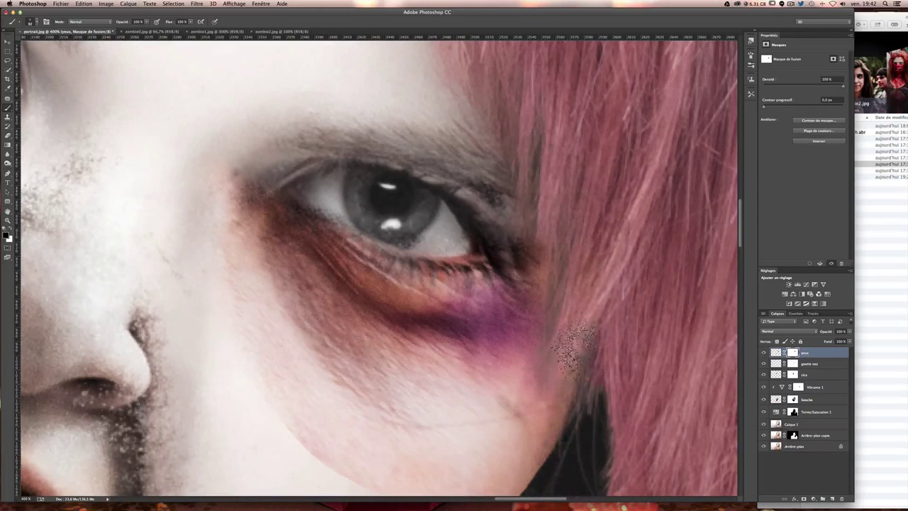
pyautogui.scroll(-5, 523, 416)
pyautogui.moveTo(456, 384)
pyautogui.mouseDown()
pyautogui.moveTo(539, 362)
pyautogui.moveTo(446, 369)
pyautogui.mouseUp()
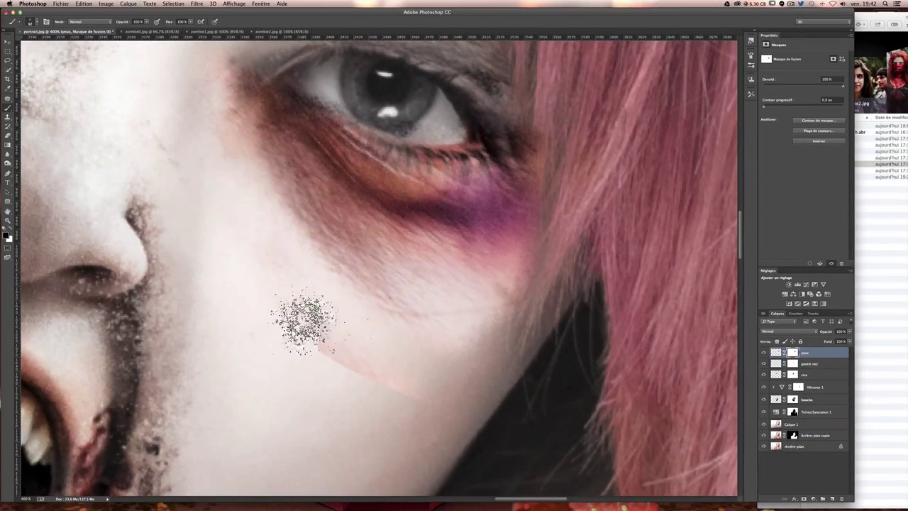
pyautogui.moveTo(340, 289)
pyautogui.mouseDown()
pyautogui.moveTo(303, 334)
pyautogui.moveTo(277, 312)
pyautogui.mouseUp()
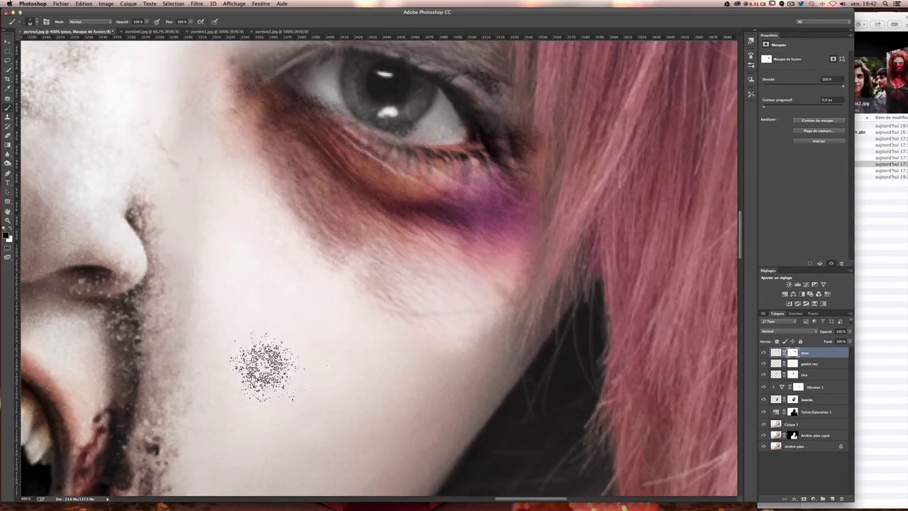
pyautogui.moveTo(340, 391); pyautogui.dragTo(386, 395)
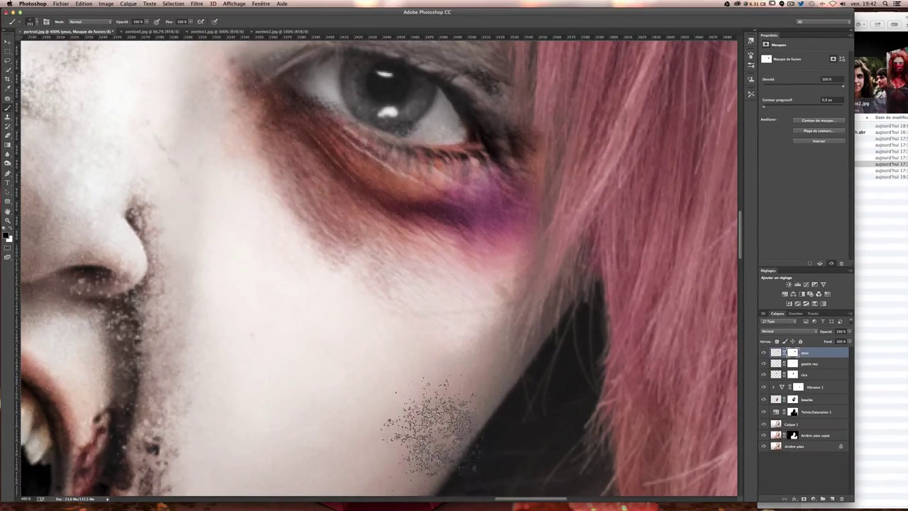
# With a smaller brush, restore the eye's white near the inner corner and below
pyautogui.scroll(5, 408, 188)
pyautogui.hscroll(3, 408, 188)
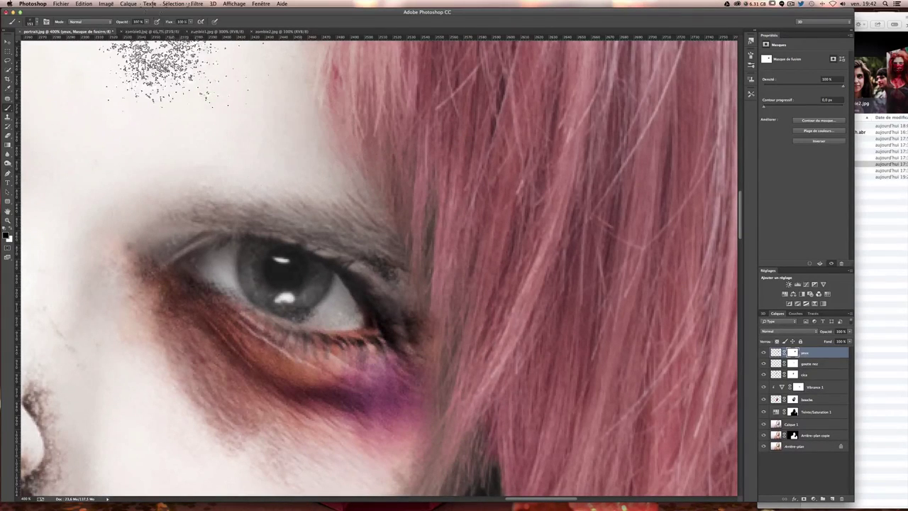
pyautogui.click(30, 22)
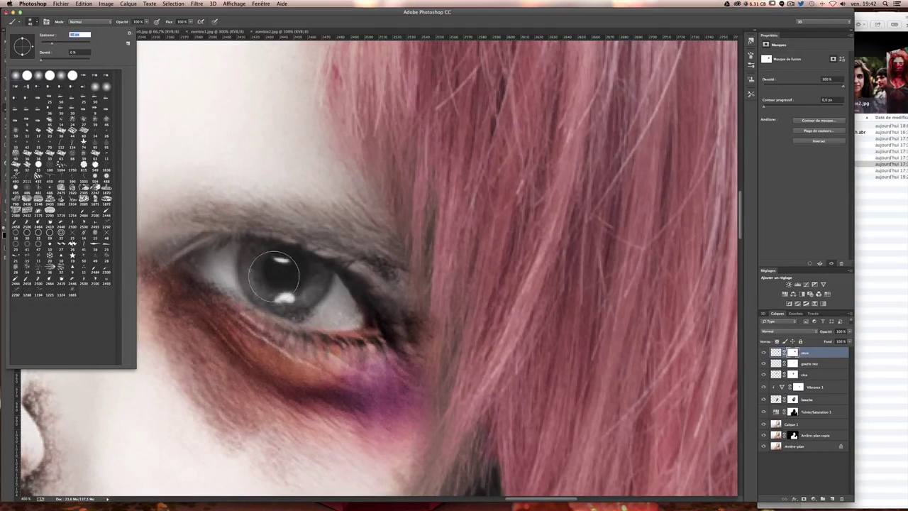
pyautogui.press('Return')
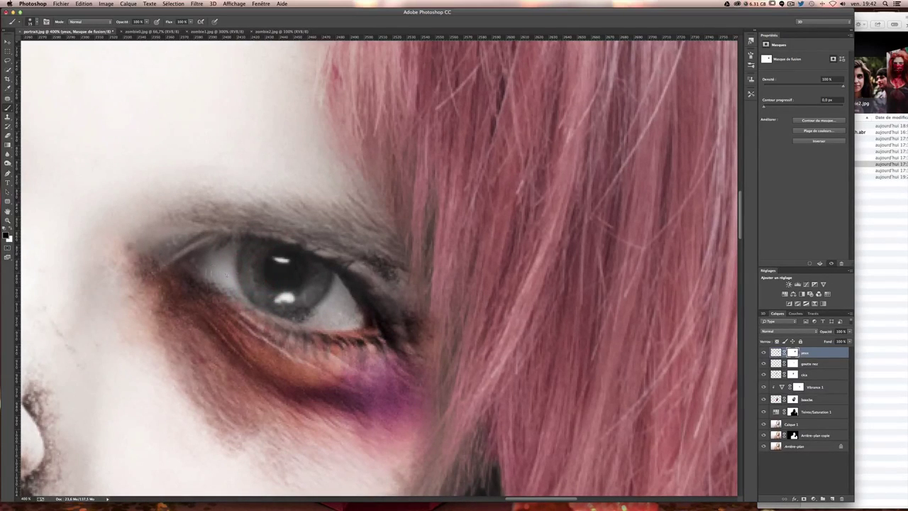
pyautogui.moveTo(225, 274)
pyautogui.mouseDown()
pyautogui.moveTo(240, 291)
pyautogui.moveTo(202, 279)
pyautogui.mouseUp()
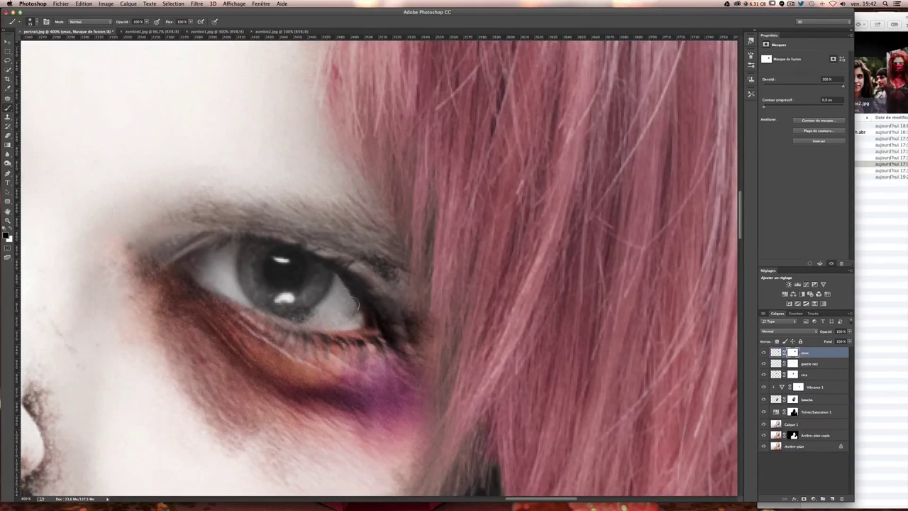
pyautogui.moveTo(359, 318); pyautogui.dragTo(295, 305)
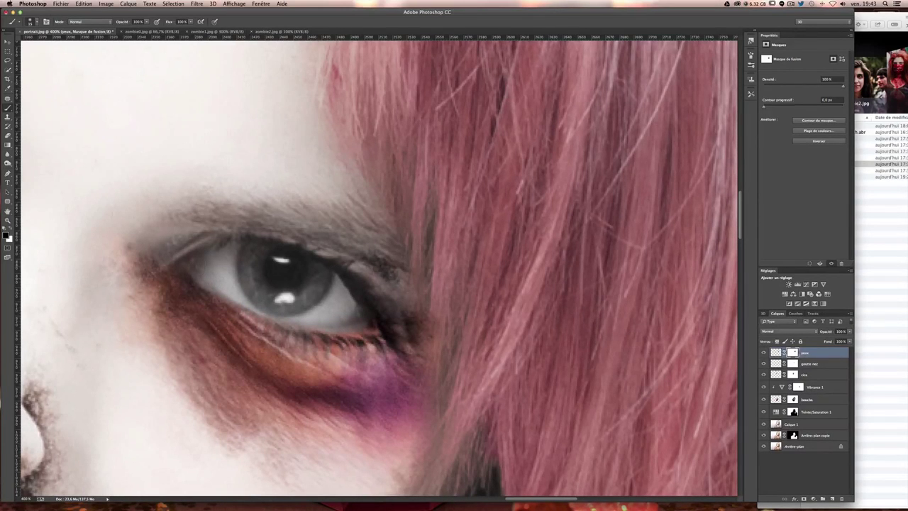
pyautogui.hotkey('ctrl', '1')
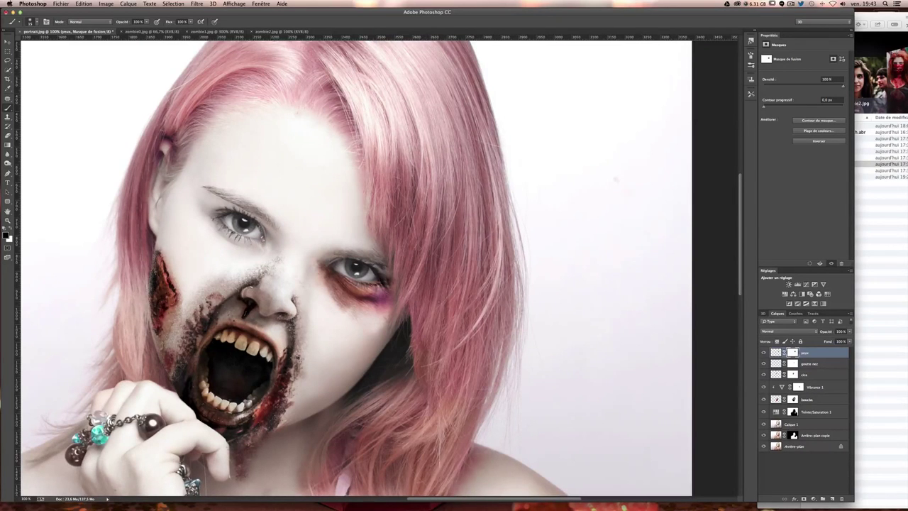
pyautogui.scroll(2, 392, 285)
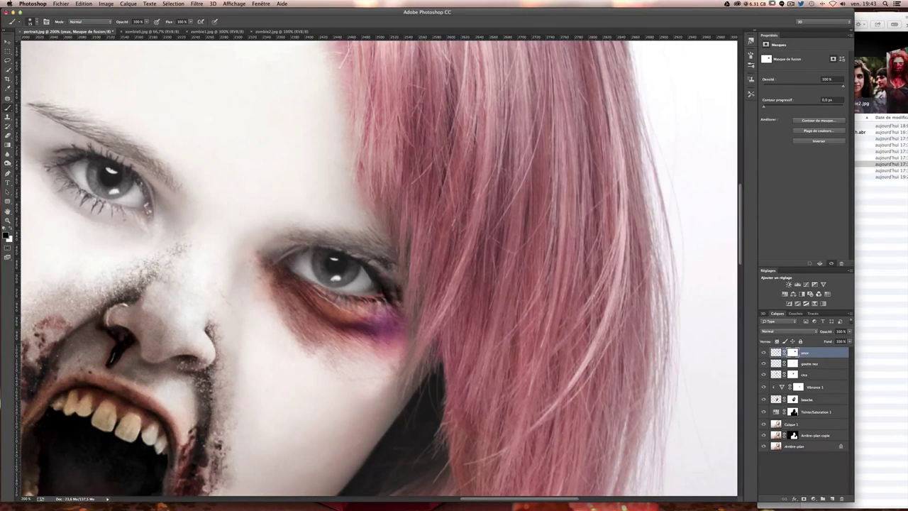
pyautogui.hotkey('ctrl', '0')
pyautogui.hotkey('ctrl', '1')
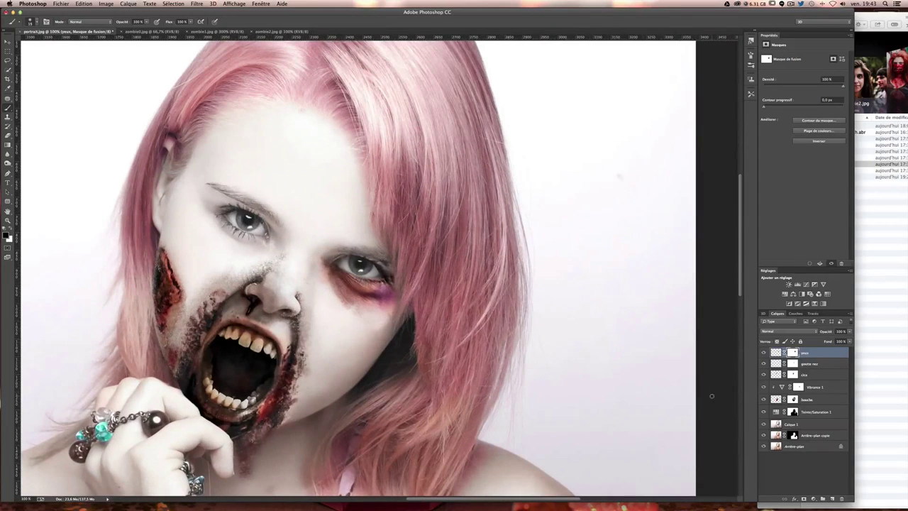
pyautogui.click(762, 352)
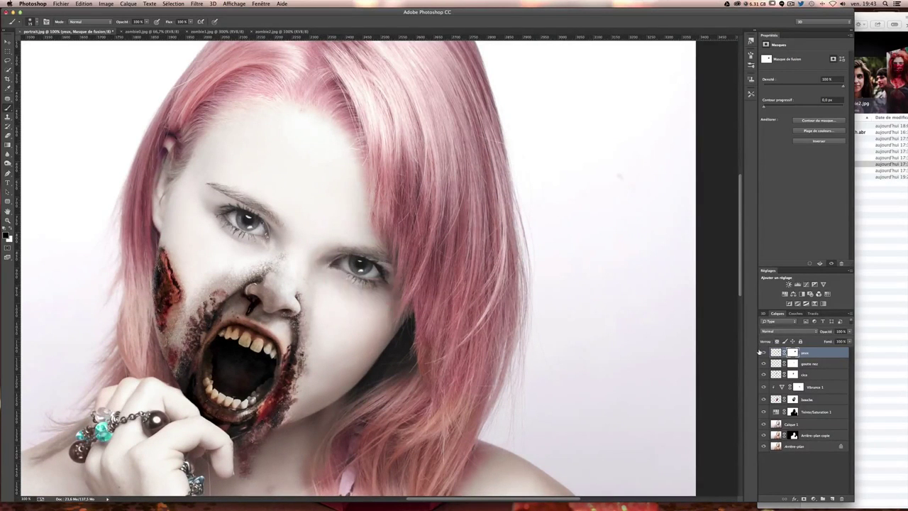
pyautogui.click(762, 352)
pyautogui.click(762, 352)
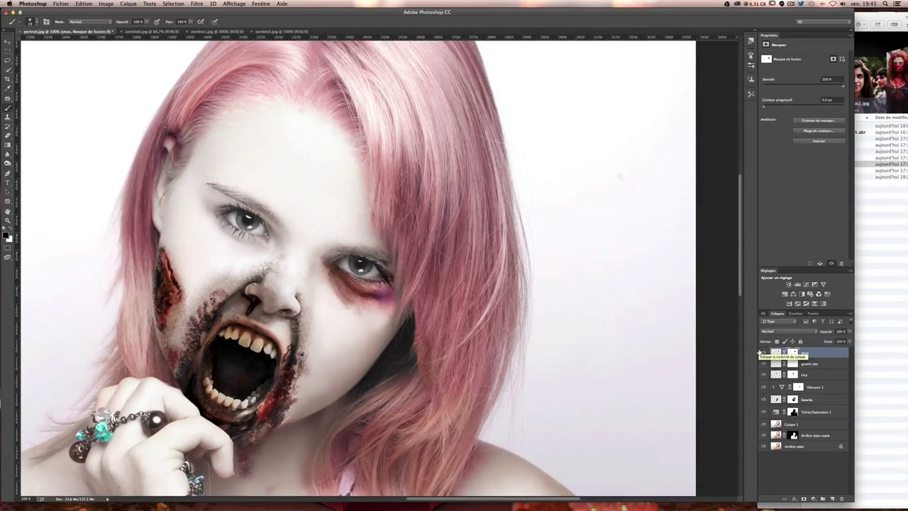
pyautogui.hotkey('ctrl', '+')
pyautogui.hotkey('ctrl', '+')
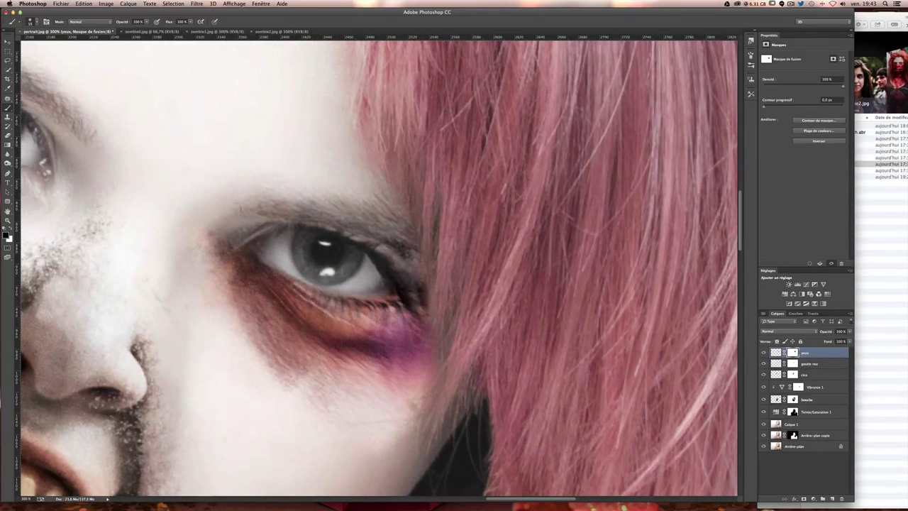
pyautogui.click(31, 22)
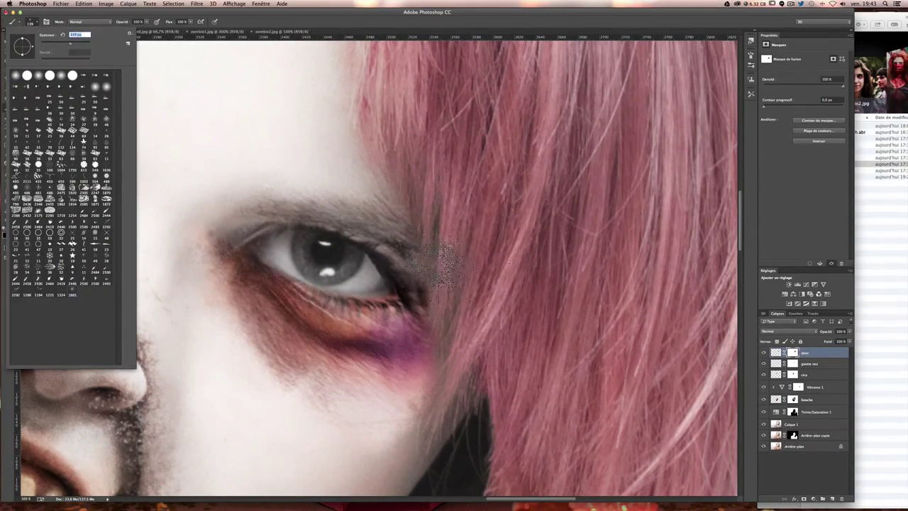
pyautogui.click(443, 262)
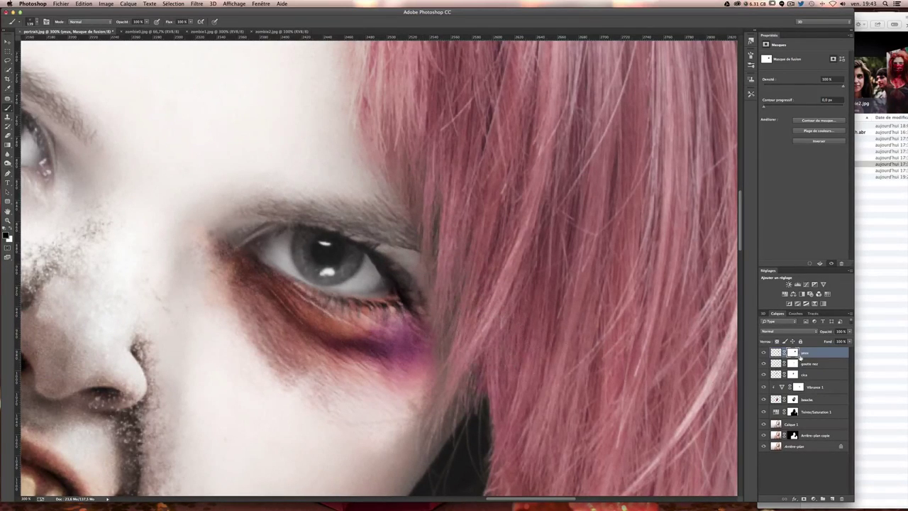
pyautogui.click(765, 355)
pyautogui.click(766, 355)
pyautogui.click(765, 355)
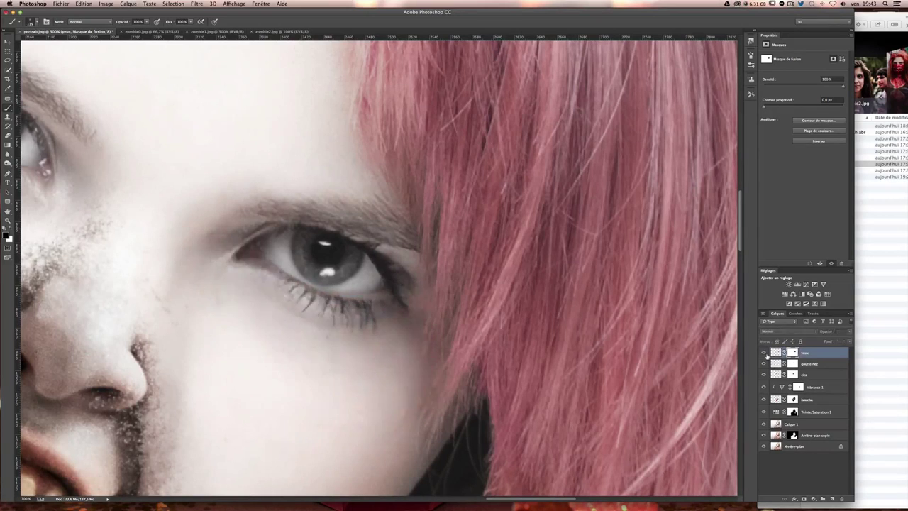
pyautogui.click(765, 354)
pyautogui.click(766, 355)
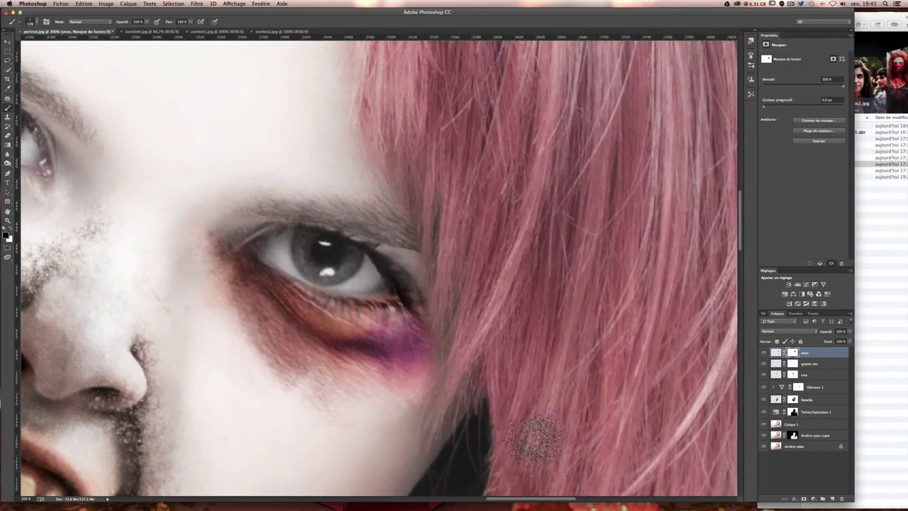
pyautogui.press('super+minus')
pyautogui.press('super+minus')
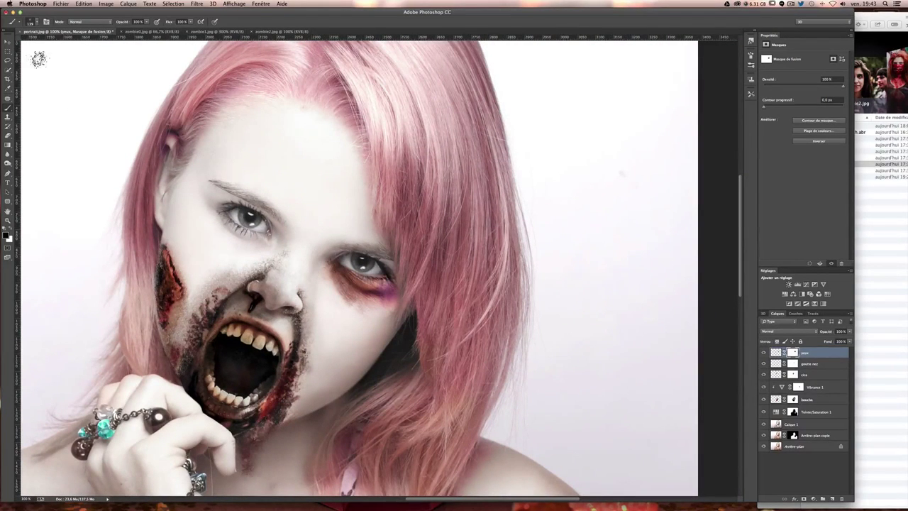
pyautogui.click(8, 42)
pyautogui.hscroll(-4, 447, 183)
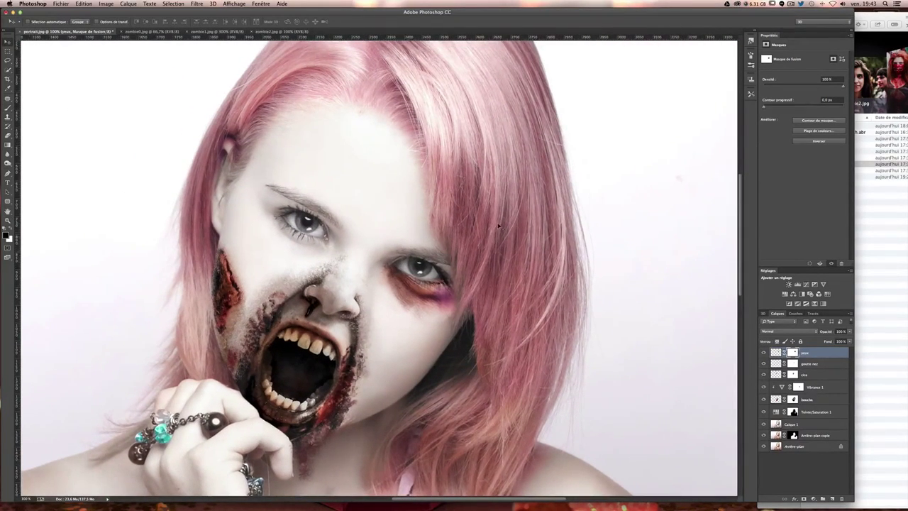
# Duplicate the bruise onto the left eye, flip it horizontally and rotate it into place
pyautogui.moveTo(444, 314)
pyautogui.mouseDown()
pyautogui.moveTo(318, 282)
pyautogui.moveTo(323, 271)
pyautogui.mouseUp()
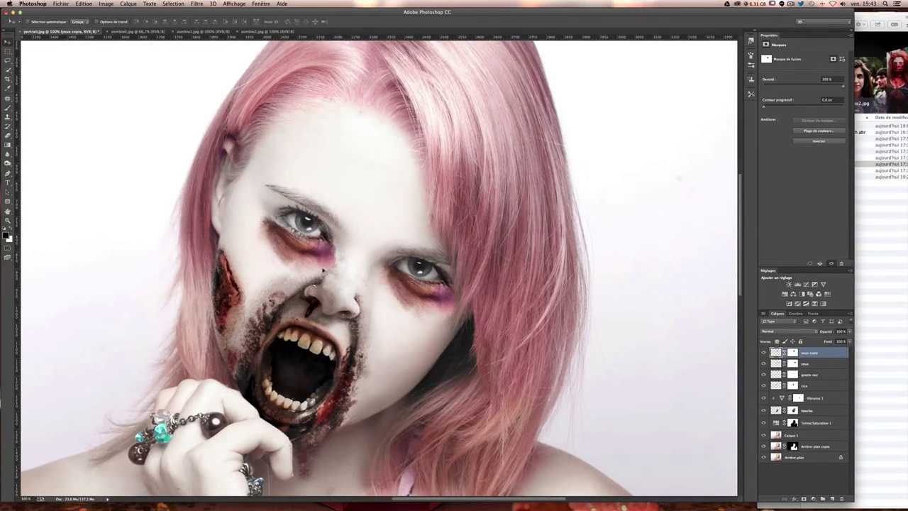
pyautogui.hotkey('ctrl', 't')
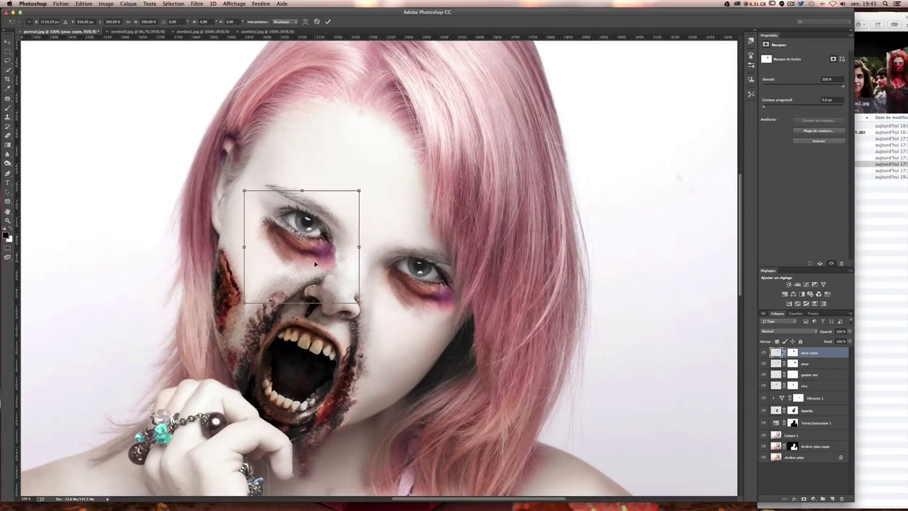
pyautogui.rightClick(315, 263)
pyautogui.click(347, 353)
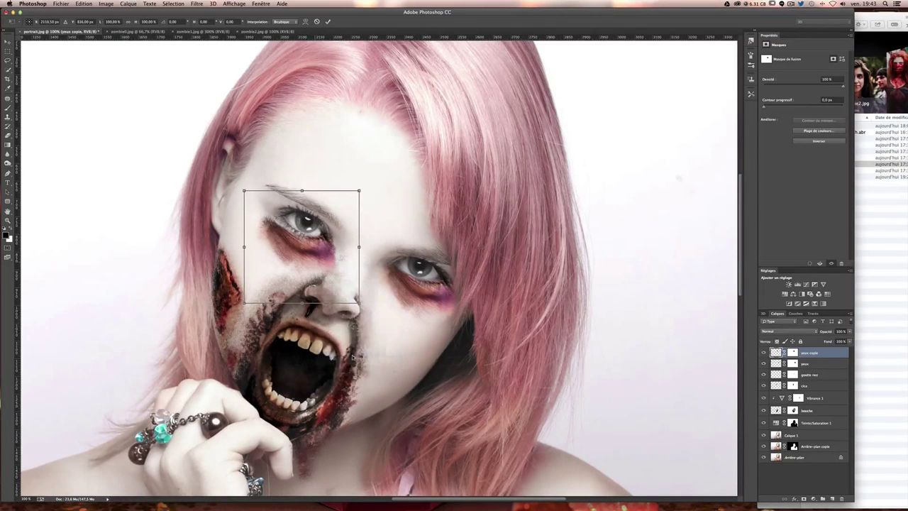
pyautogui.moveTo(394, 317); pyautogui.dragTo(317, 361)
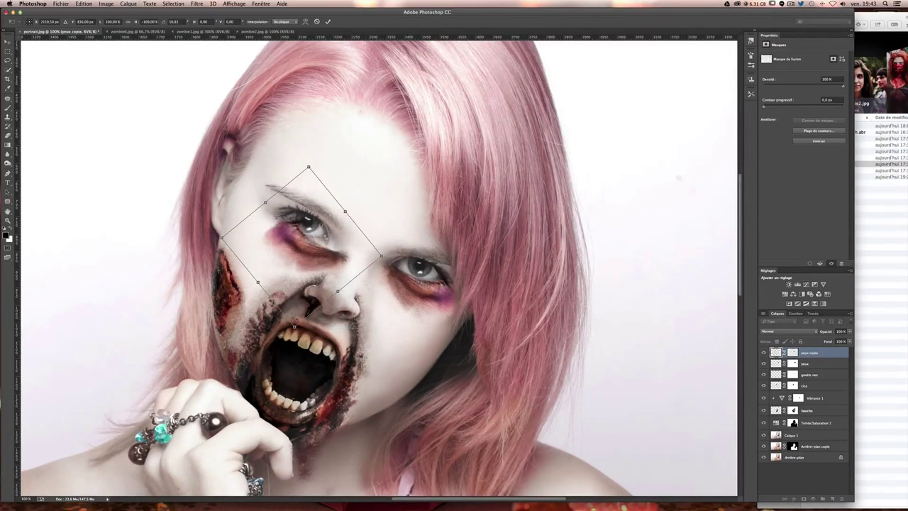
pyautogui.moveTo(308, 288); pyautogui.dragTo(277, 264)
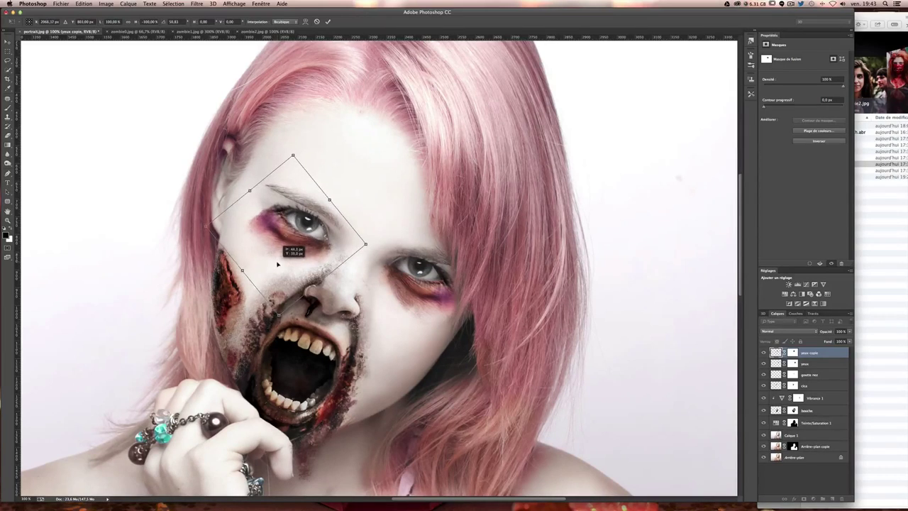
# Fine-tune the mirrored bruise's position over the left eye and commit it
pyautogui.hotkey('ctrl', '+')
pyautogui.hscroll(-5, 376, 270)
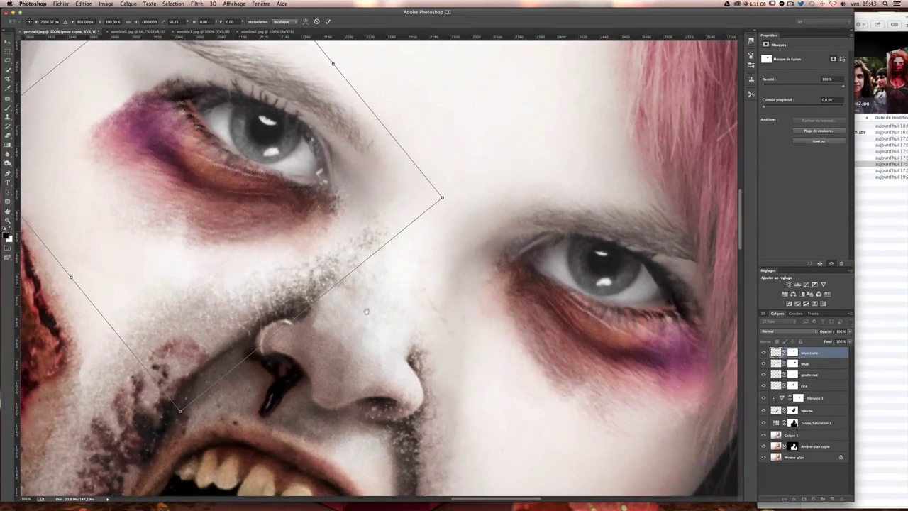
pyautogui.moveTo(288, 224); pyautogui.dragTo(278, 219)
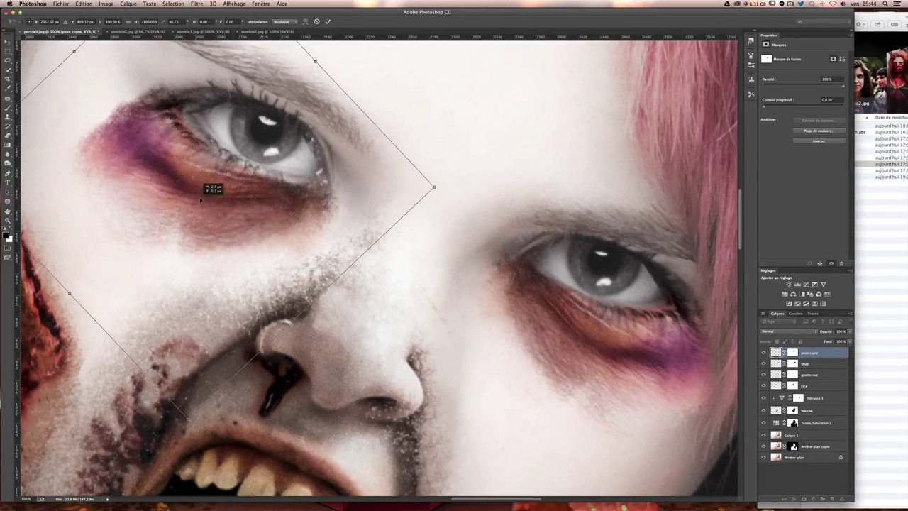
pyautogui.moveTo(197, 202); pyautogui.dragTo(200, 199)
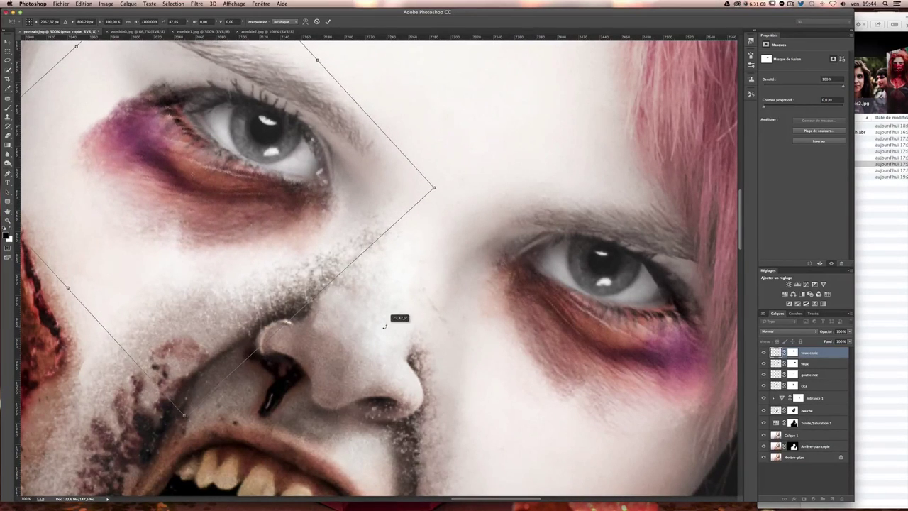
pyautogui.press('Return')
pyautogui.hotkey('ctrl', '-')
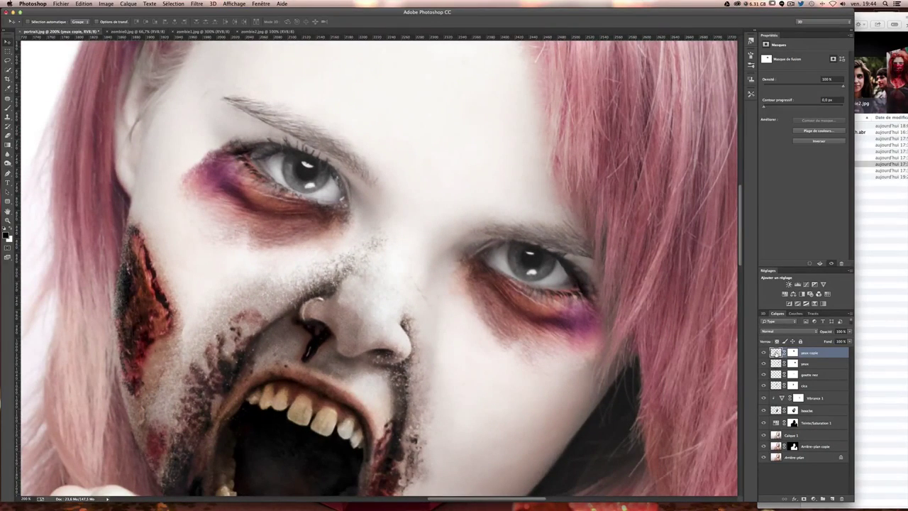
# Set the yeux layer's blend mode to Produit (Multiply)
pyautogui.click(809, 366)
pyautogui.click(778, 330)
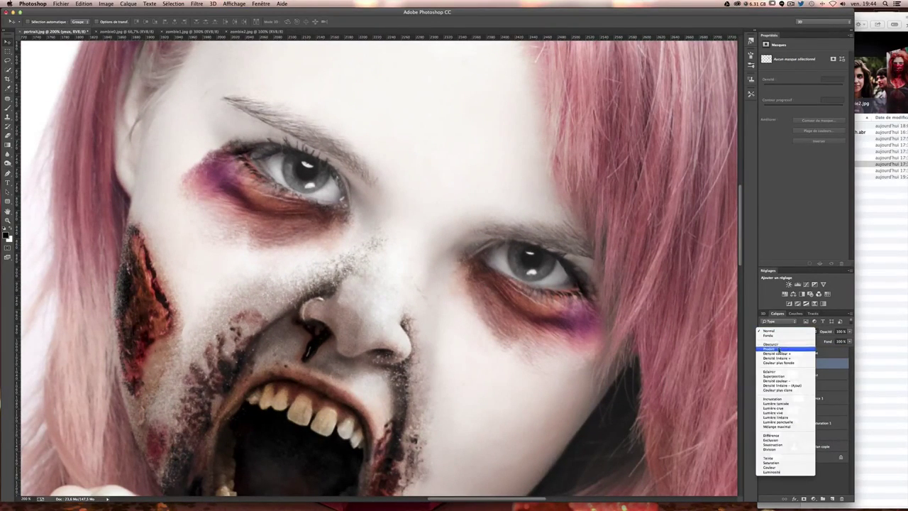
pyautogui.click(777, 349)
pyautogui.hotkey('ctrl', '-')
pyautogui.hotkey('ctrl', '-')
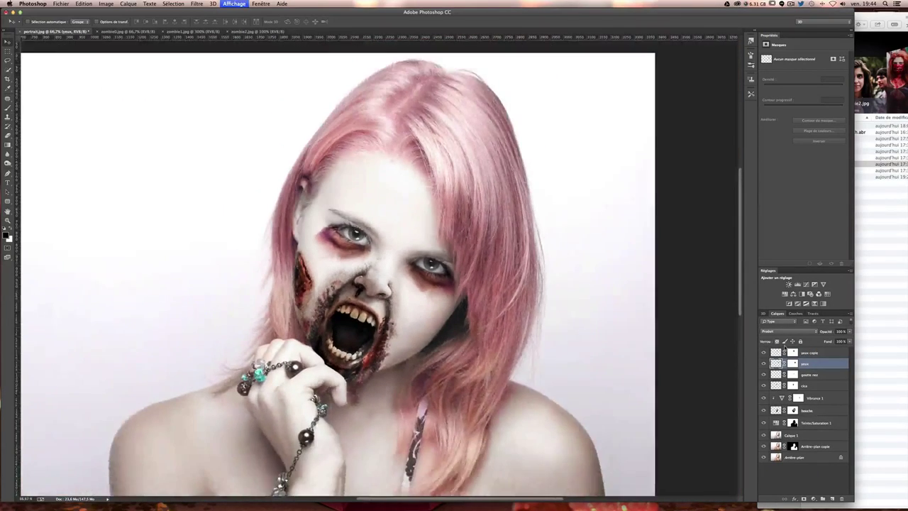
pyautogui.hotkey('ctrl', '+')
# Set the yeux copie layer's blend mode to Produit as well
pyautogui.click(815, 353)
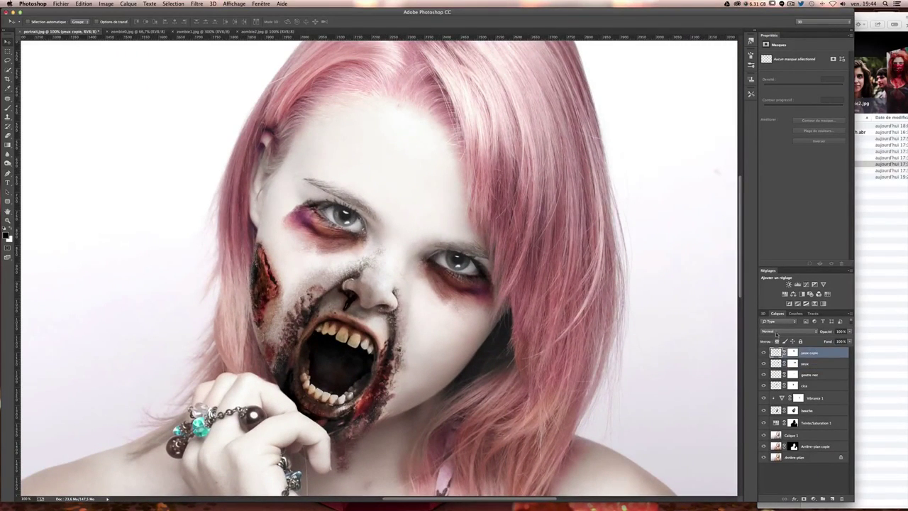
pyautogui.click(776, 332)
pyautogui.click(781, 348)
pyautogui.click(775, 332)
pyautogui.click(783, 338)
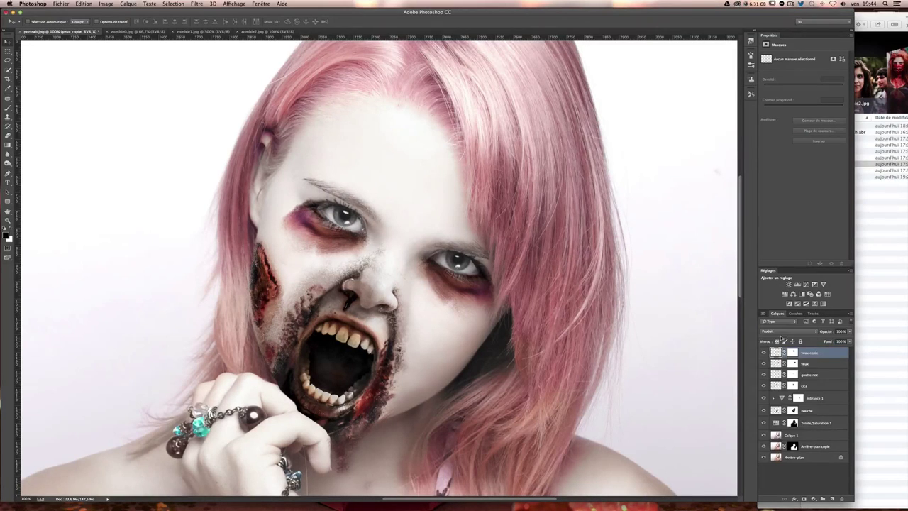
# Toggle the eye layers' visibility to compare, then select the yeux copie layer mask
pyautogui.click(813, 362)
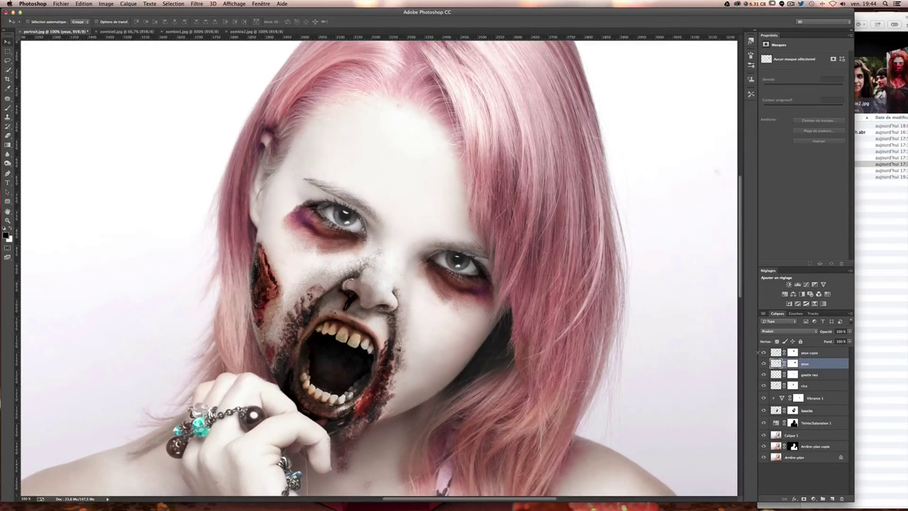
pyautogui.click(764, 363)
pyautogui.click(765, 363)
pyautogui.click(764, 364)
pyautogui.click(764, 363)
pyautogui.click(782, 354)
pyautogui.click(765, 353)
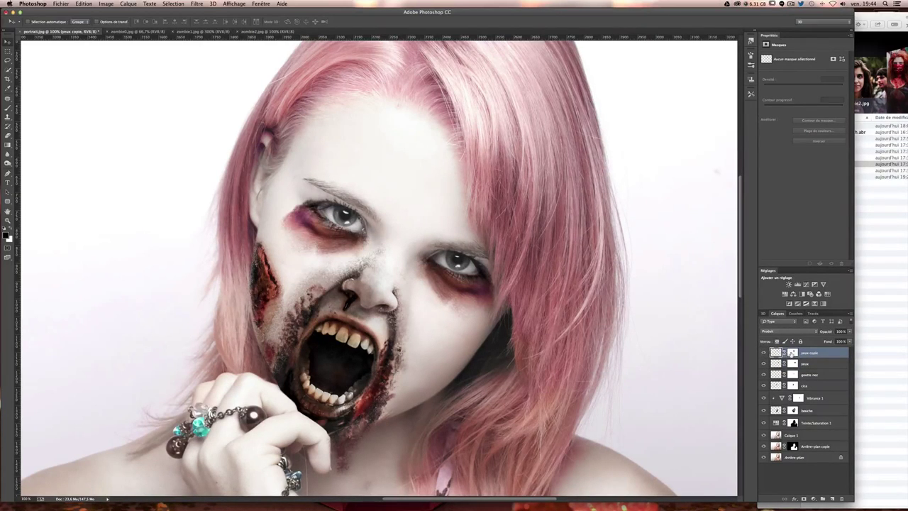
pyautogui.click(792, 352)
pyautogui.press('super+plus')
pyautogui.press('super+plus')
# Paint speckles on the yeux copie mask just above the left eye
pyautogui.scroll(5, 94, 202)
pyautogui.hscroll(-5, 95, 203)
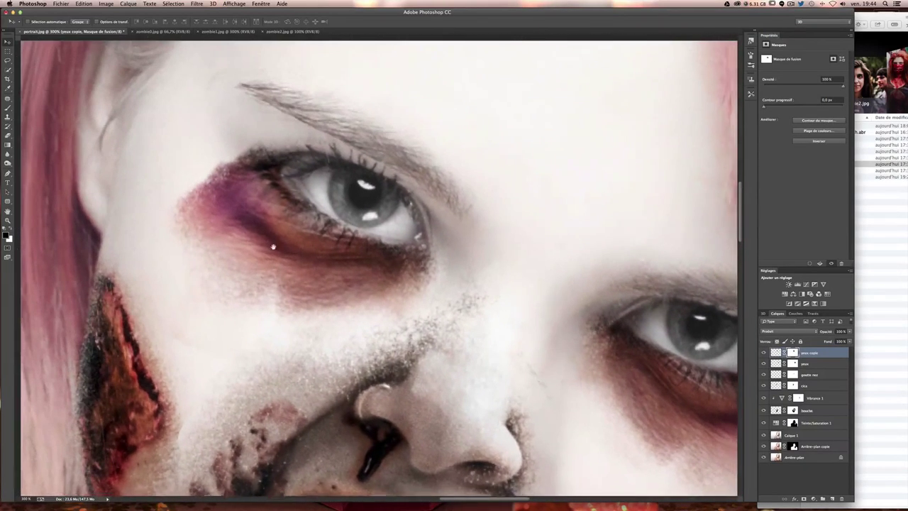
pyautogui.press('b')
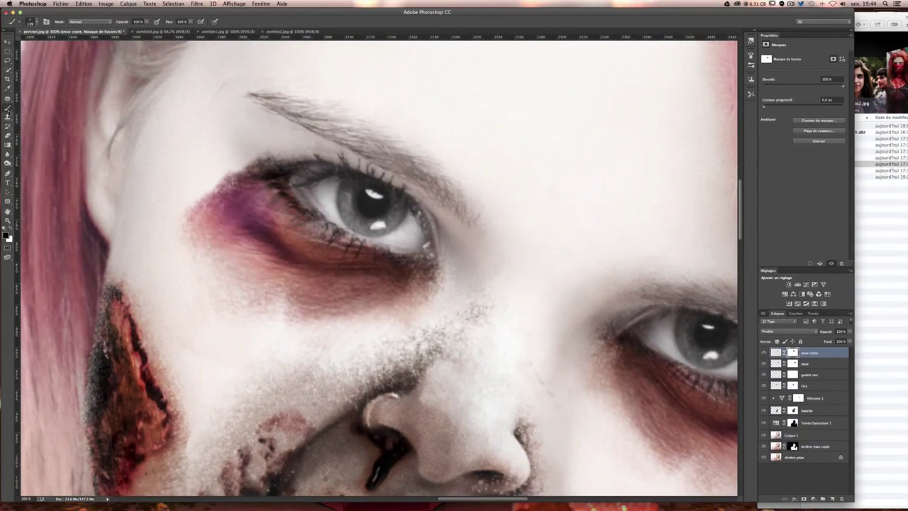
pyautogui.moveTo(241, 142); pyautogui.dragTo(298, 142)
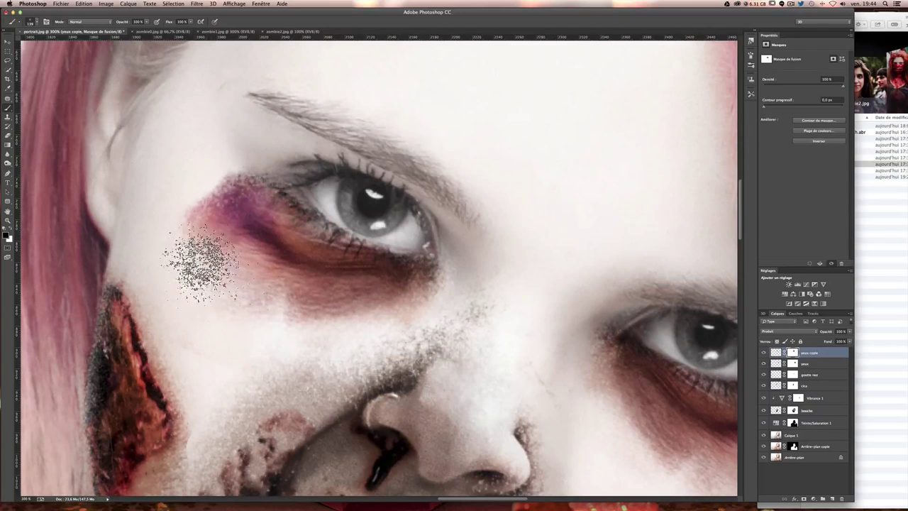
pyautogui.hotkey('ctrl', '0')
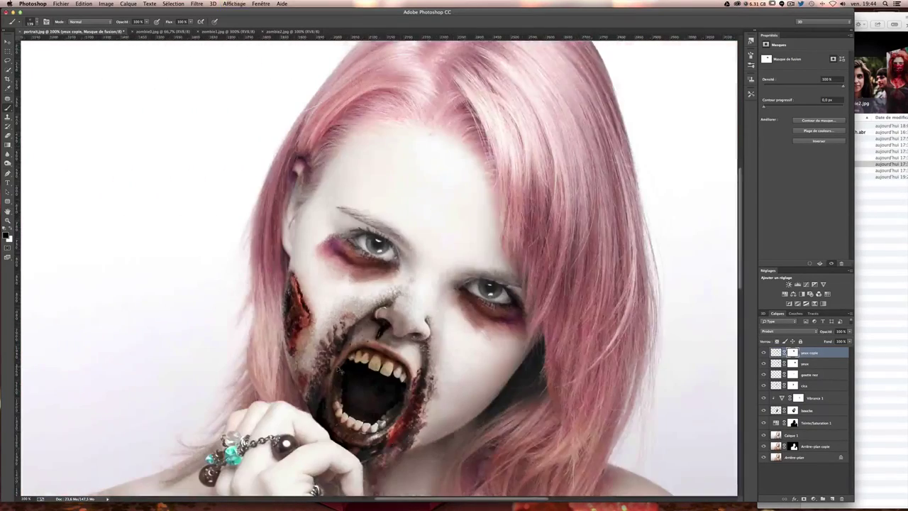
pyautogui.hotkey('ctrl', '1')
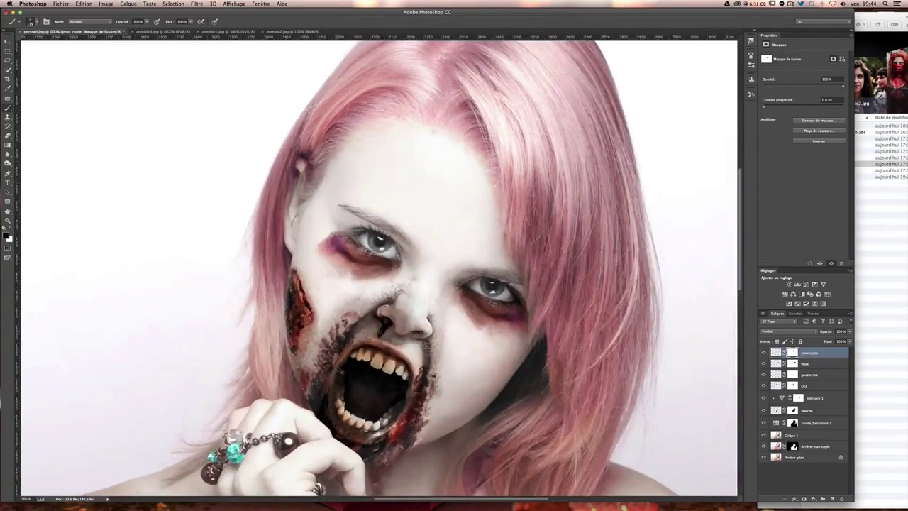
pyautogui.hotkey('ctrl', '+')
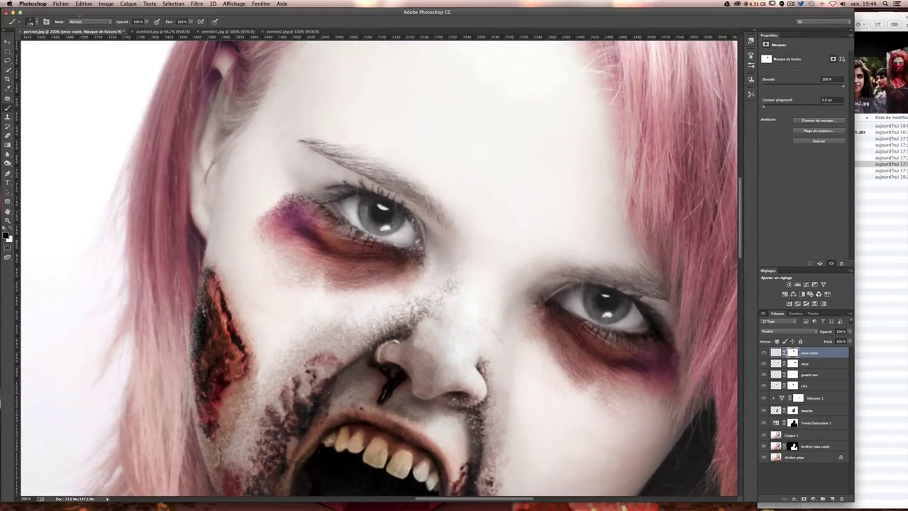
# With a speckled brush at 320 then 177 px, paint the mask over the temple and cheek
pyautogui.moveTo(320, 198); pyautogui.dragTo(379, 204)
pyautogui.moveTo(245, 151); pyautogui.dragTo(314, 105)
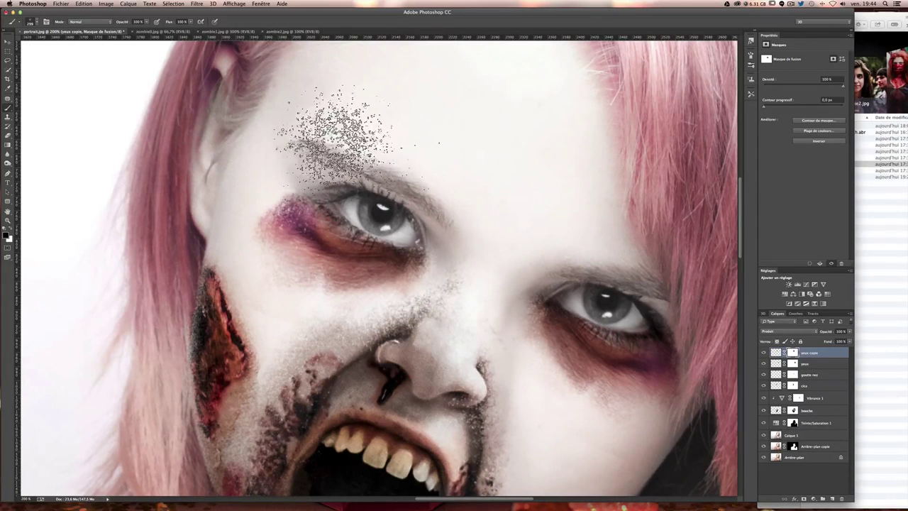
pyautogui.moveTo(339, 148); pyautogui.dragTo(313, 142)
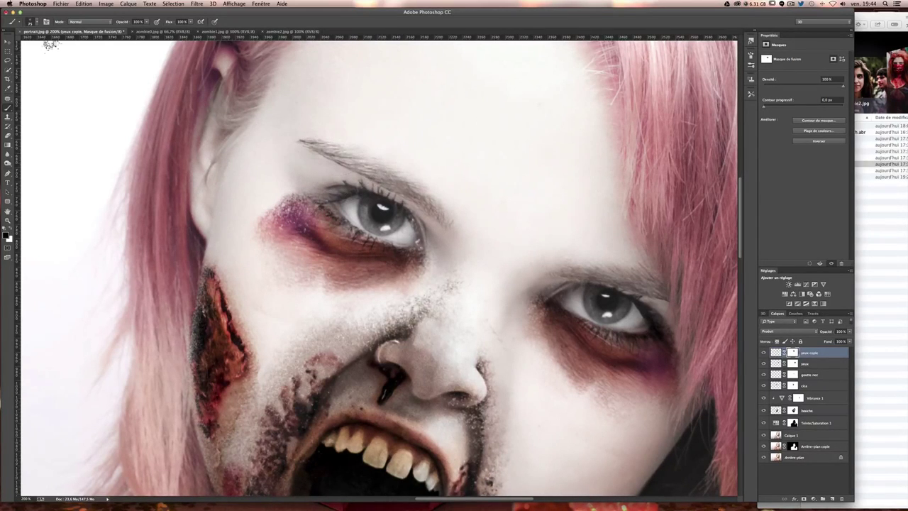
pyautogui.click(32, 22)
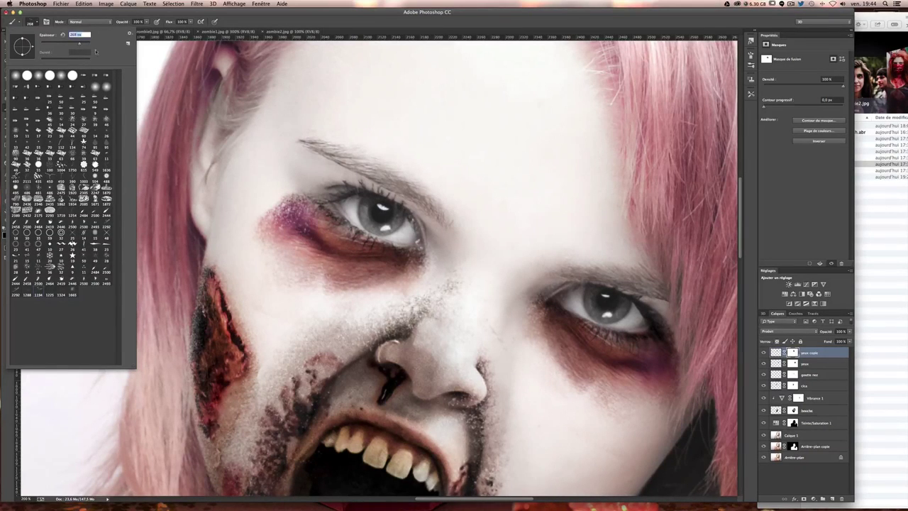
pyautogui.click(283, 206)
pyautogui.moveTo(284, 206); pyautogui.dragTo(206, 206)
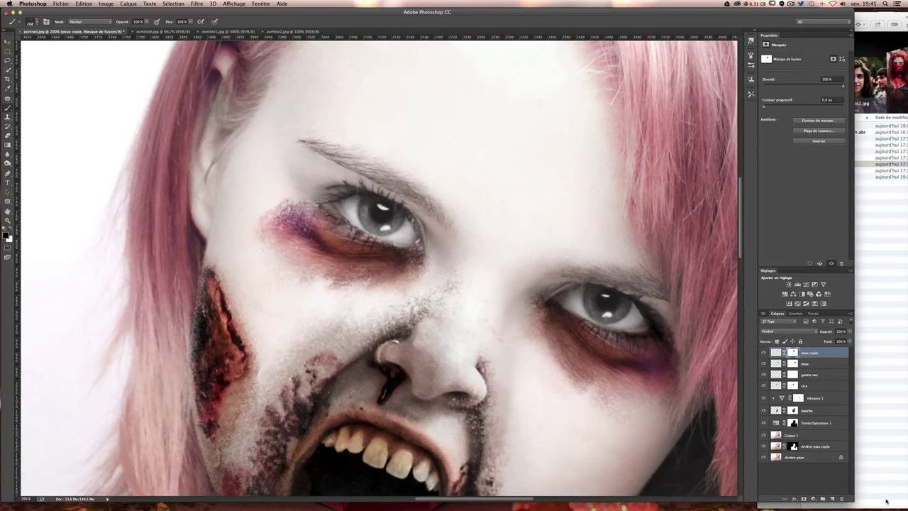
# Toggle the yeux layer to compare the blended bruises, then reselect yeux copie
pyautogui.click(798, 364)
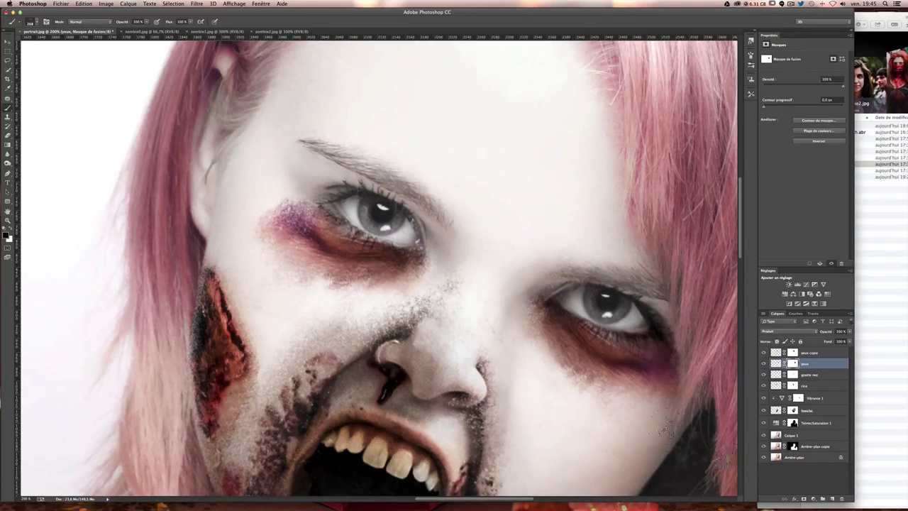
pyautogui.press('super+minus')
pyautogui.press('super+minus')
pyautogui.press('super+plus')
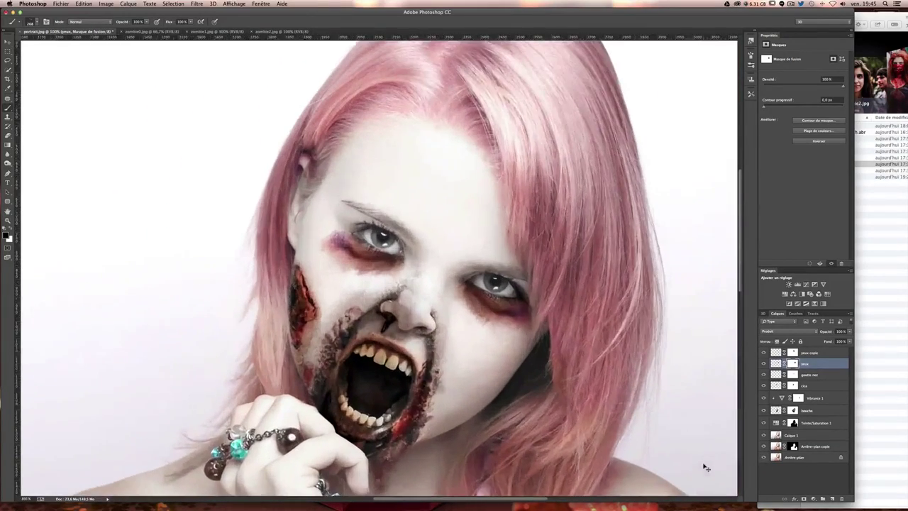
pyautogui.press('super+minus')
pyautogui.press('super+minus')
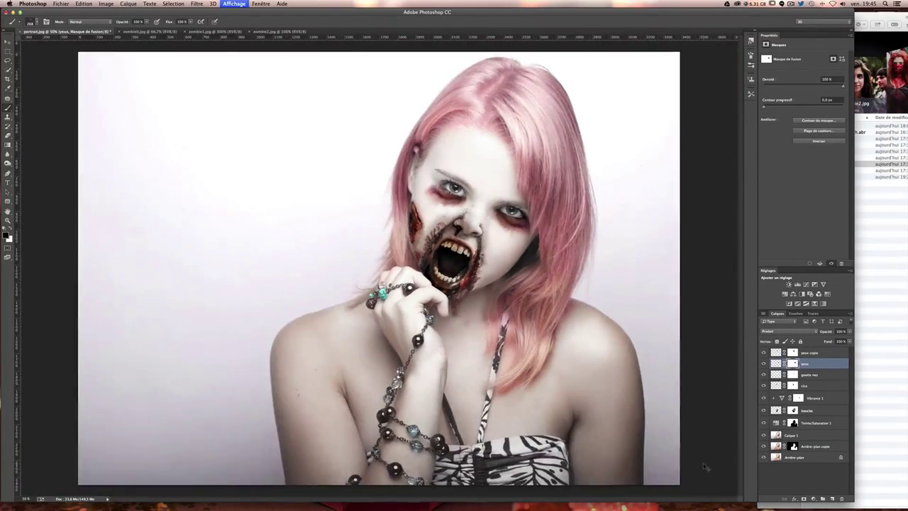
pyautogui.press('super+plus')
pyautogui.press('super+plus')
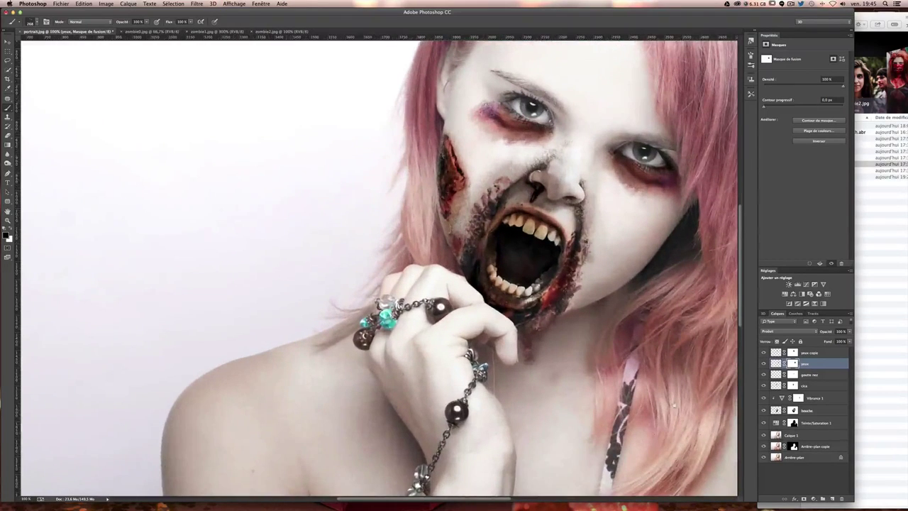
pyautogui.hscroll(3, 416, 349)
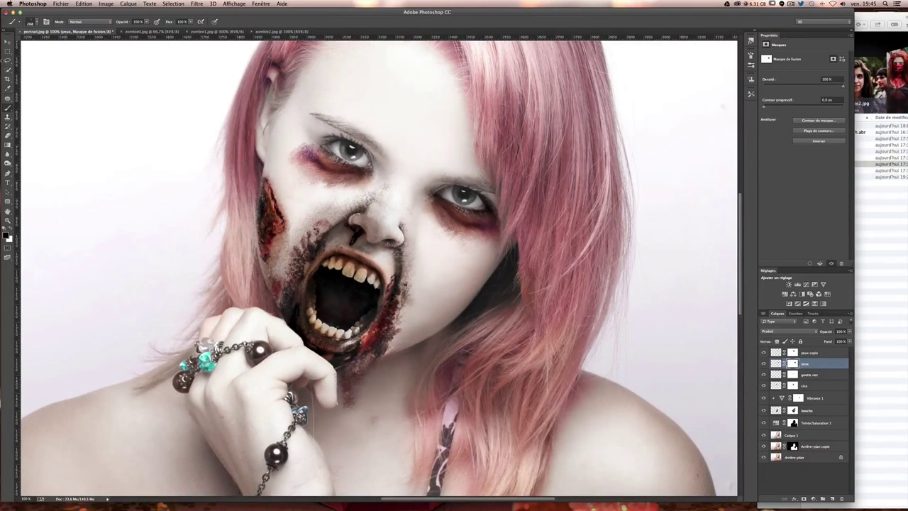
pyautogui.press('v')
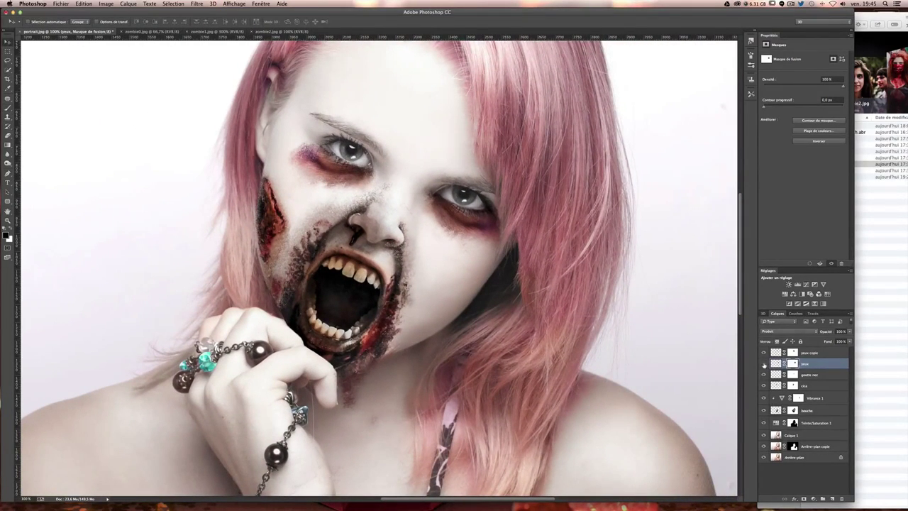
pyautogui.click(765, 364)
pyautogui.click(764, 364)
pyautogui.click(764, 353)
pyautogui.click(764, 353)
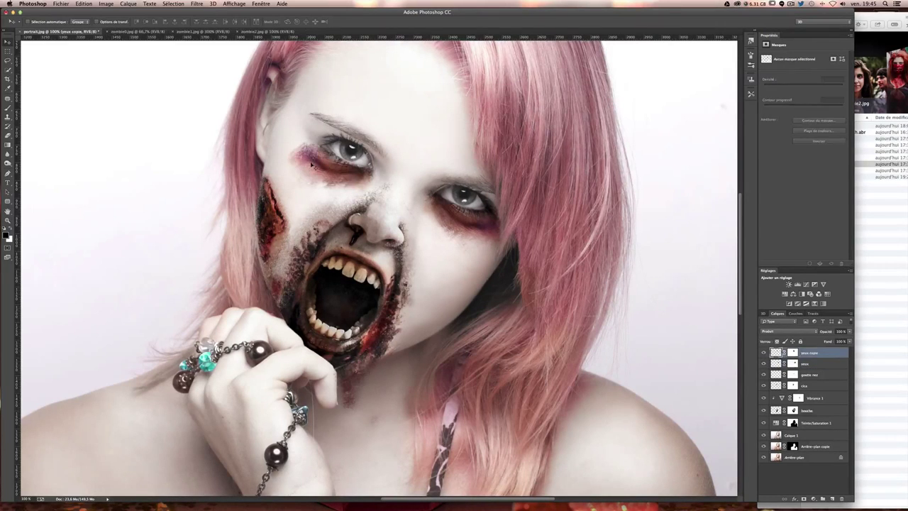
# Warp the yeux copie bruise to follow the left eye's contour and commit it
pyautogui.hotkey('ctrl', 't')
pyautogui.hotkey('ctrl', '+')
pyautogui.hotkey('ctrl', '+')
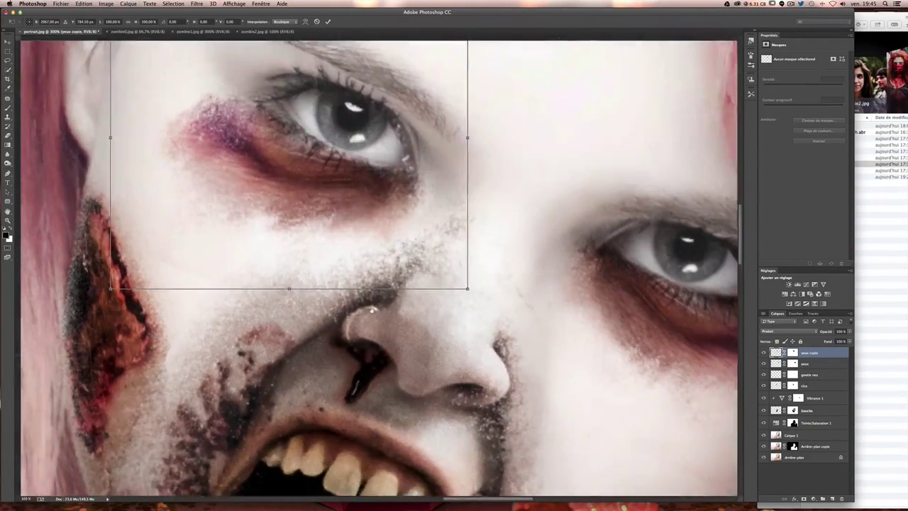
pyautogui.rightClick(297, 174)
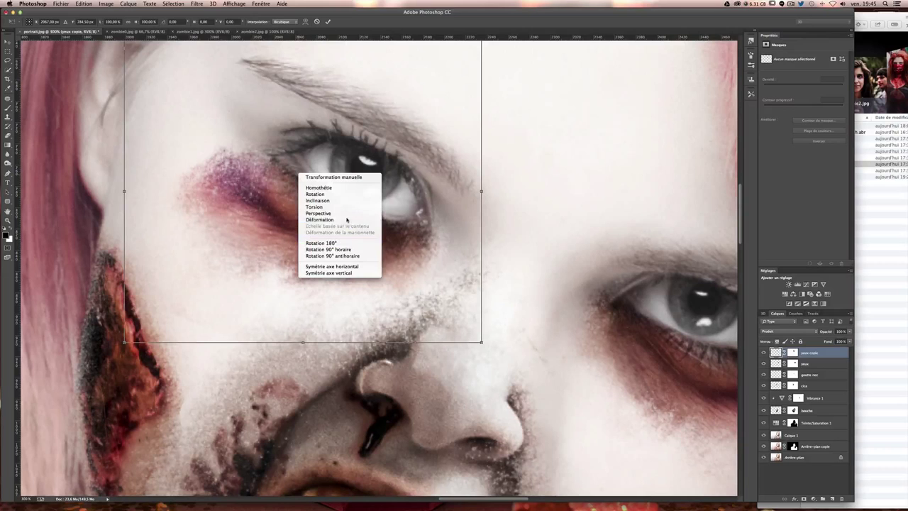
pyautogui.click(347, 218)
pyautogui.scroll(3, 347, 166)
pyautogui.moveTo(170, 216)
pyautogui.mouseDown()
pyautogui.moveTo(166, 201)
pyautogui.moveTo(168, 300)
pyautogui.moveTo(153, 281)
pyautogui.moveTo(197, 322)
pyautogui.moveTo(308, 206)
pyautogui.moveTo(296, 223)
pyautogui.mouseUp()
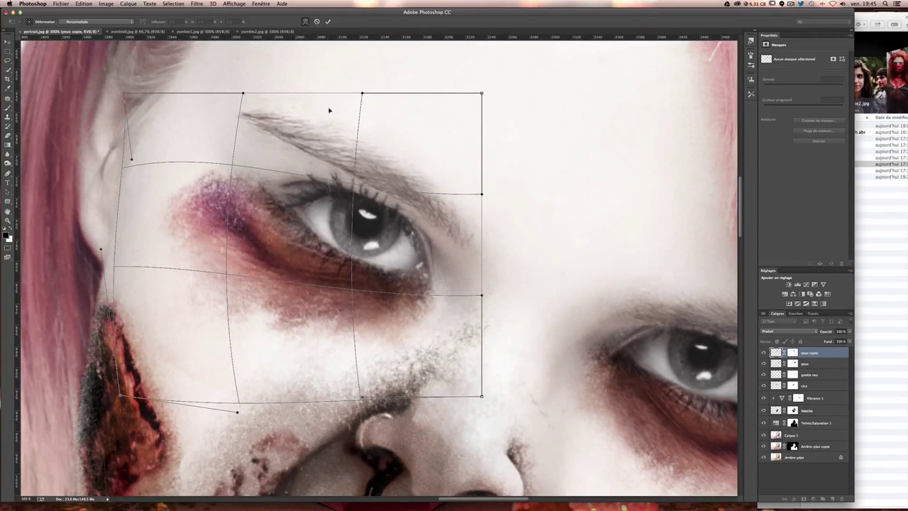
pyautogui.moveTo(170, 156)
pyautogui.mouseDown()
pyautogui.moveTo(176, 163)
pyautogui.moveTo(189, 148)
pyautogui.mouseUp()
pyautogui.moveTo(245, 195); pyautogui.dragTo(245, 223)
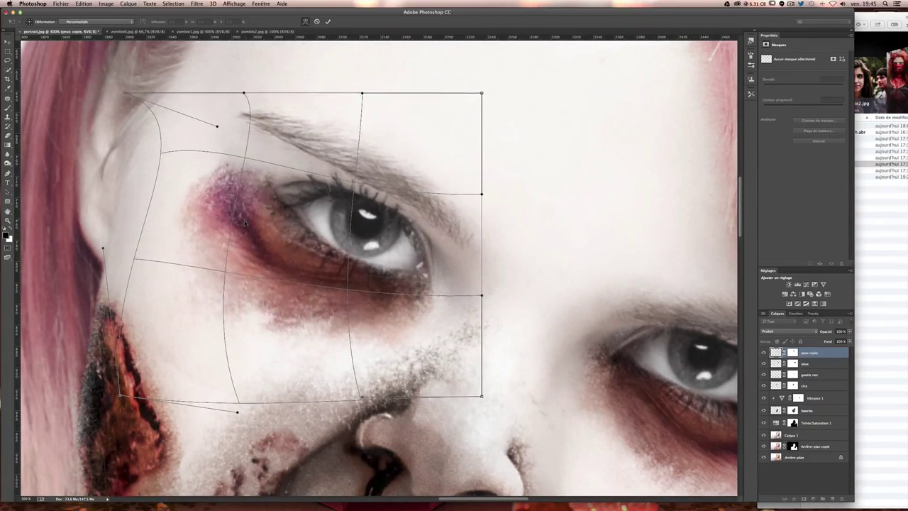
pyautogui.moveTo(310, 235); pyautogui.dragTo(310, 240)
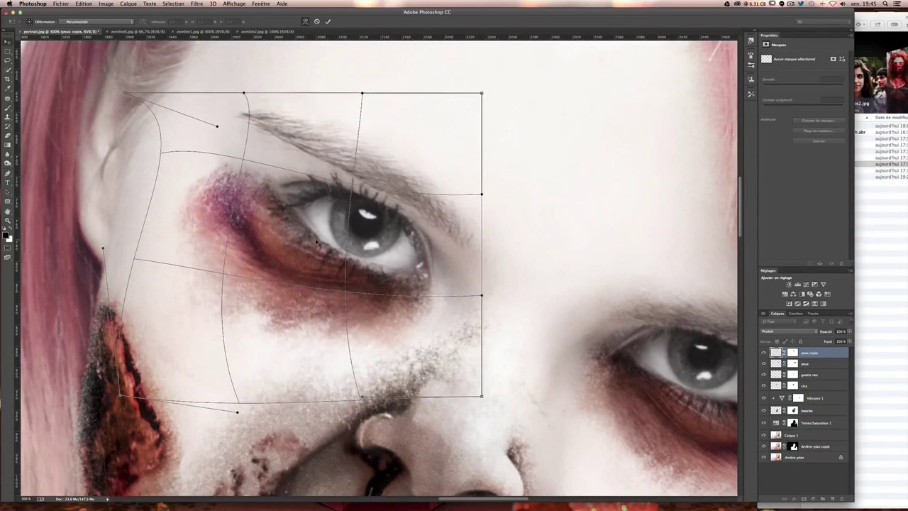
pyautogui.press('Return')
# Zoom and pan to review the whole zombie face
pyautogui.press('super+minus')
pyautogui.press('super+minus')
pyautogui.press('super+minus')
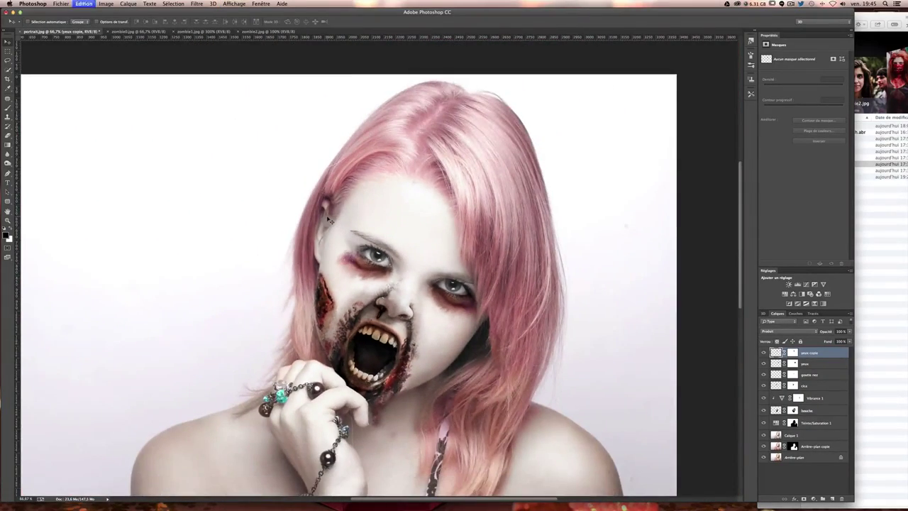
pyautogui.press('super+plus')
pyautogui.press('super+plus')
pyautogui.press('super+minus')
pyautogui.press('super+minus')
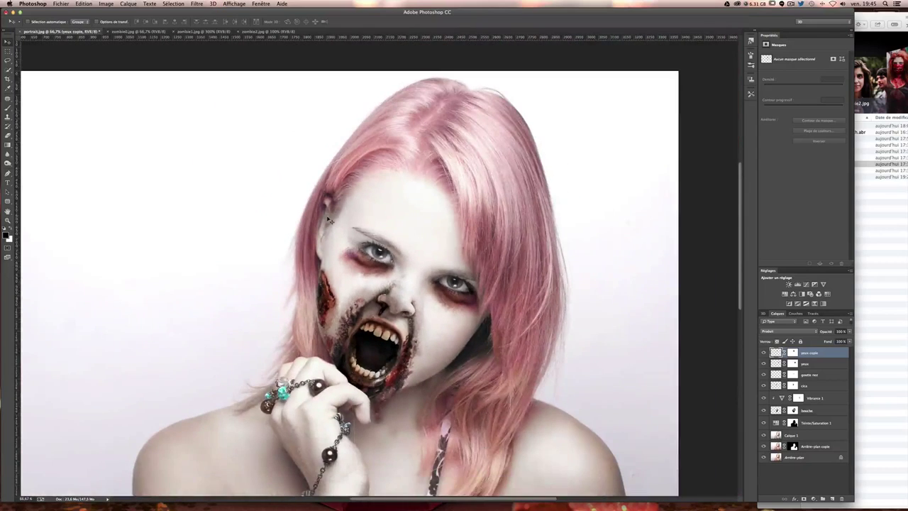
pyautogui.press('super+plus')
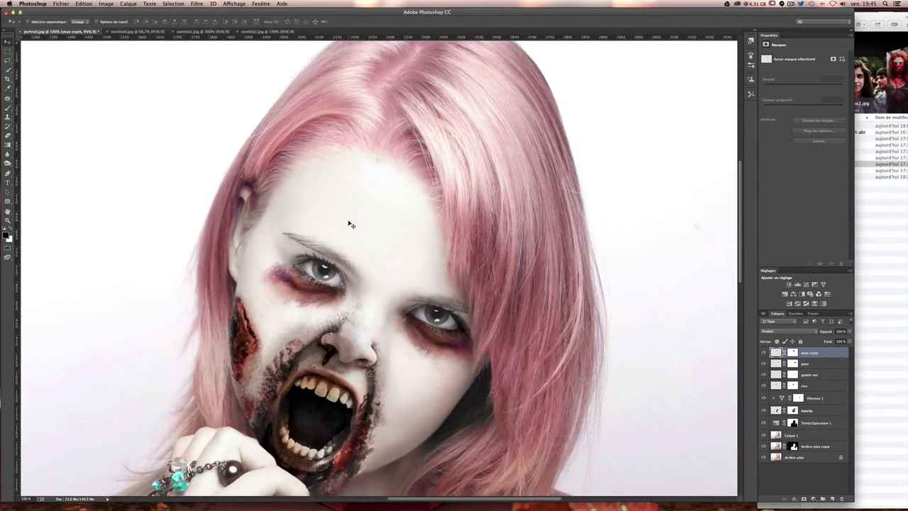
pyautogui.moveTo(337, 212); pyautogui.dragTo(334, 172)
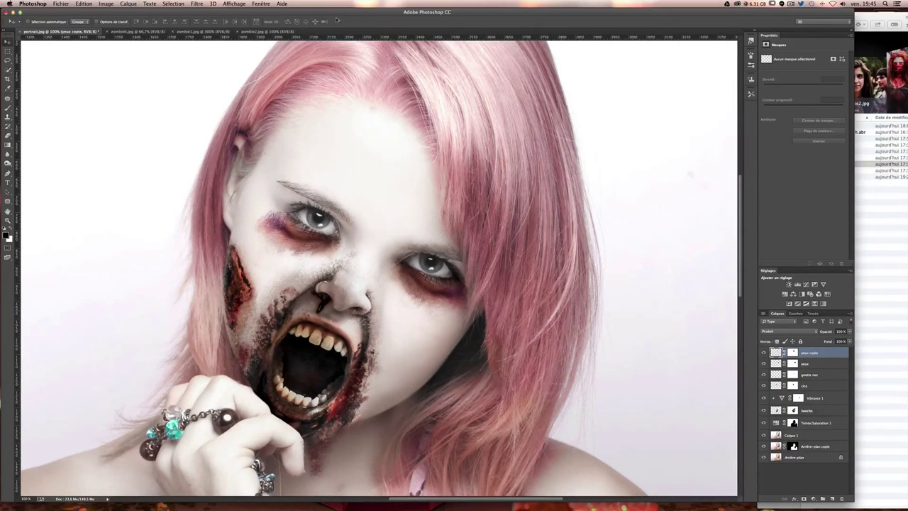
# In zombie2.jpg, lasso the cheek around the blood streak, then return to portrait.jpg
pyautogui.click(262, 33)
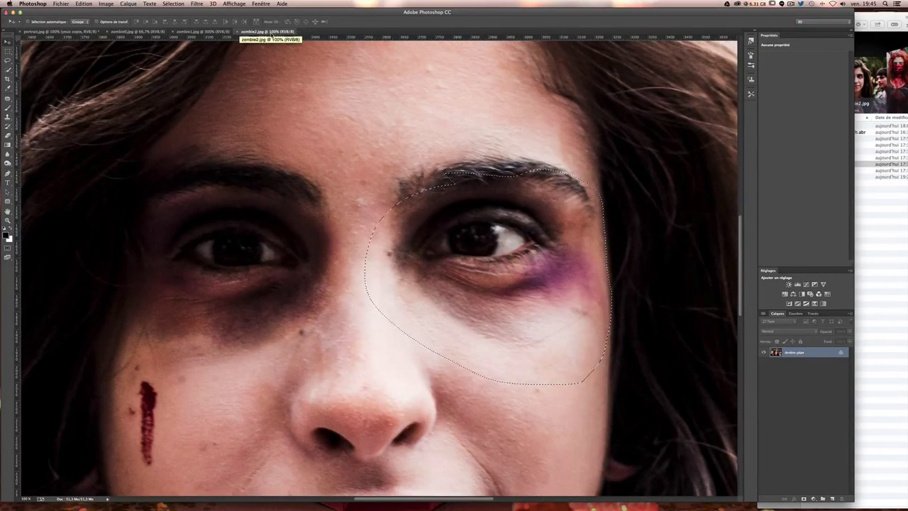
pyautogui.press('super+minus')
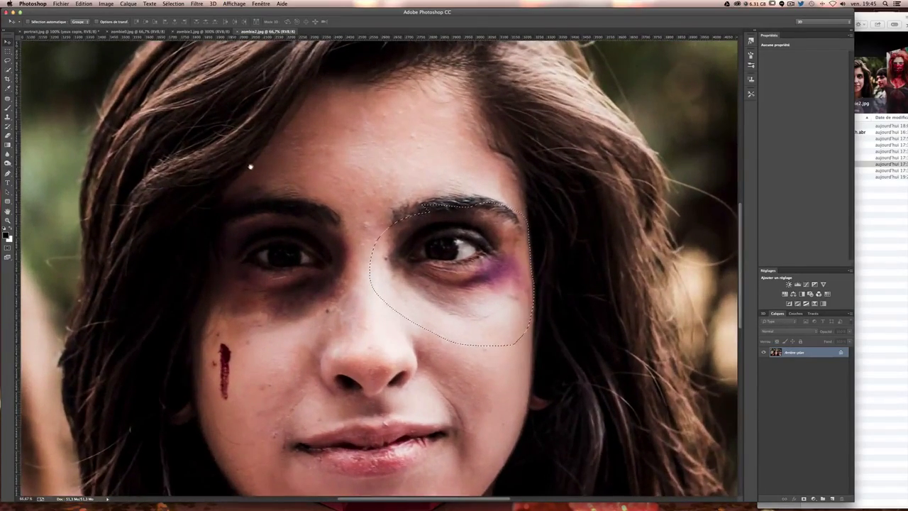
pyautogui.press('super+plus')
pyautogui.press('super+plus')
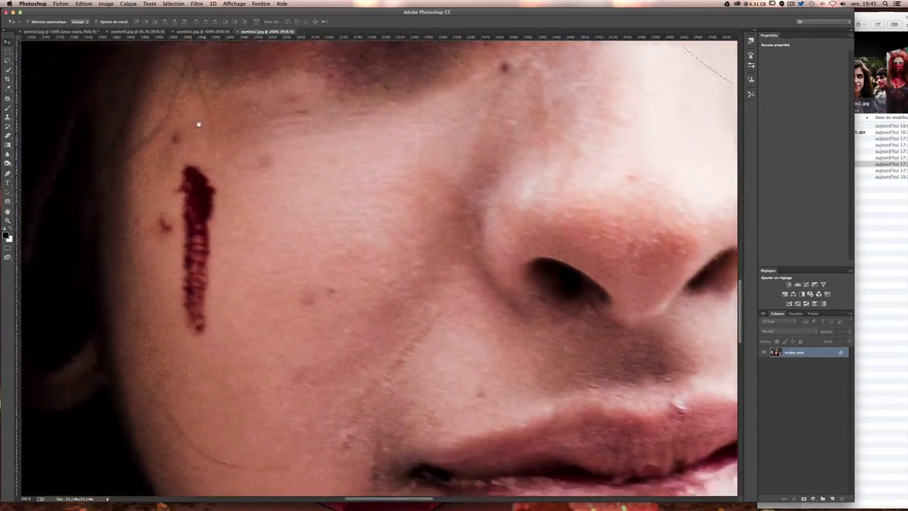
pyautogui.press('l')
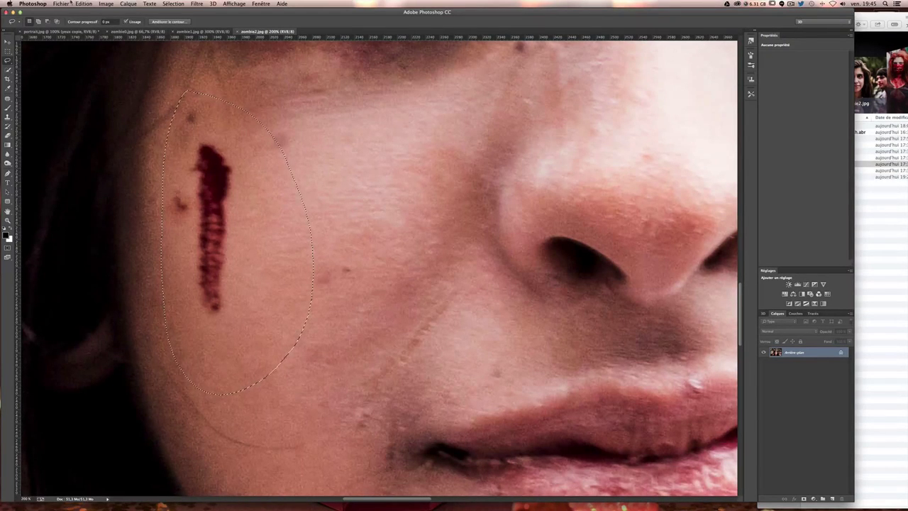
pyautogui.moveTo(188, 92); pyautogui.dragTo(186, 95)
pyautogui.click(33, 32)
# Paste the blood-streak patch, add a layer mask and name the layer cica2
pyautogui.press('v')
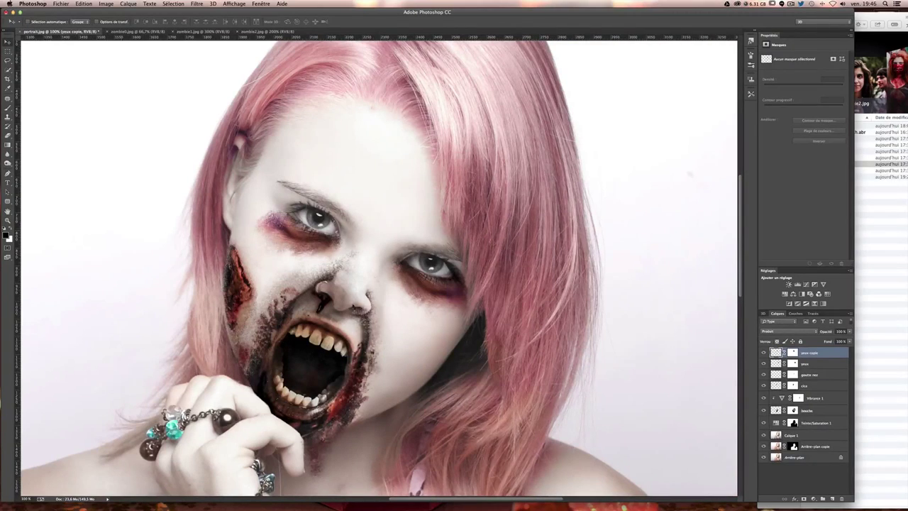
pyautogui.hotkey('ctrl', 'v')
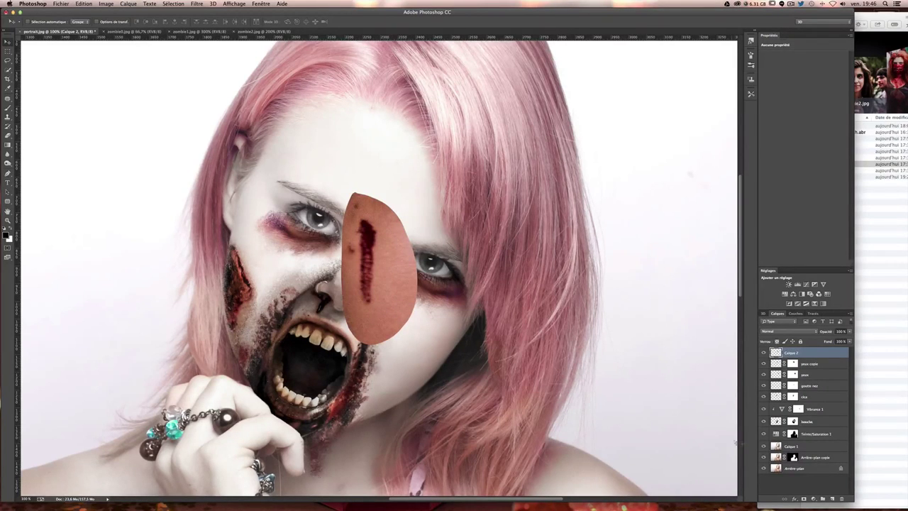
pyautogui.click(803, 500)
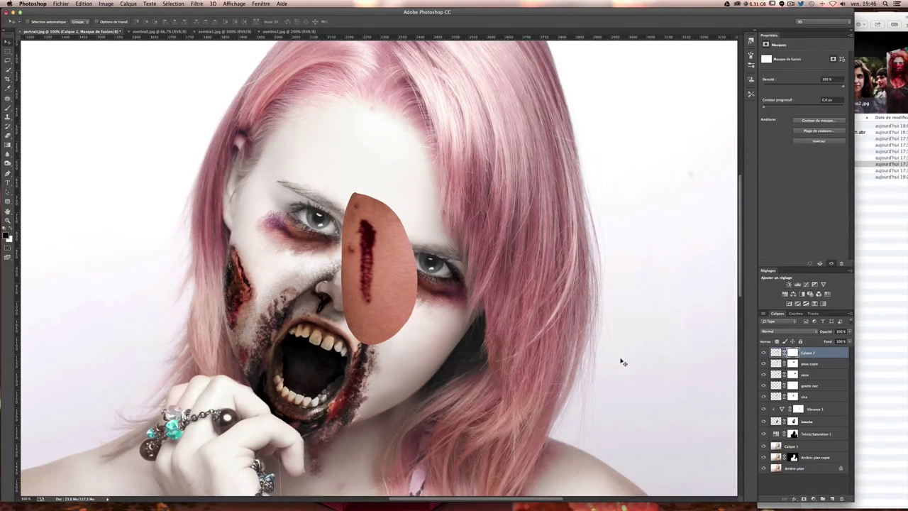
pyautogui.doubleClick(810, 352)
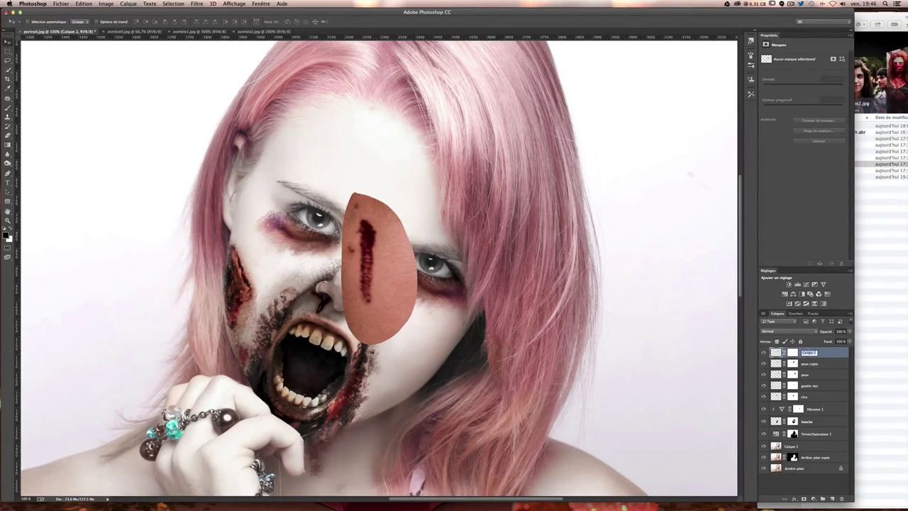
pyautogui.write('cia')
pyautogui.press('Return')
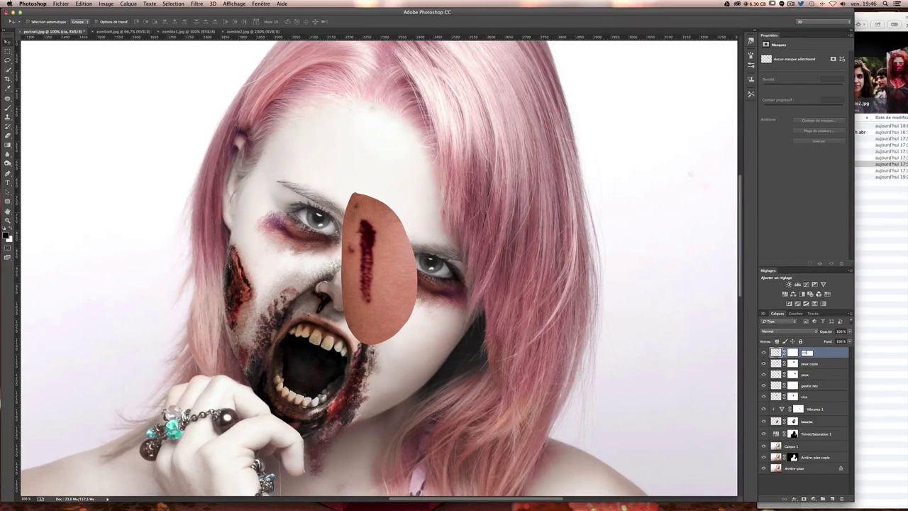
pyautogui.write('cica2')
pyautogui.press('Return')
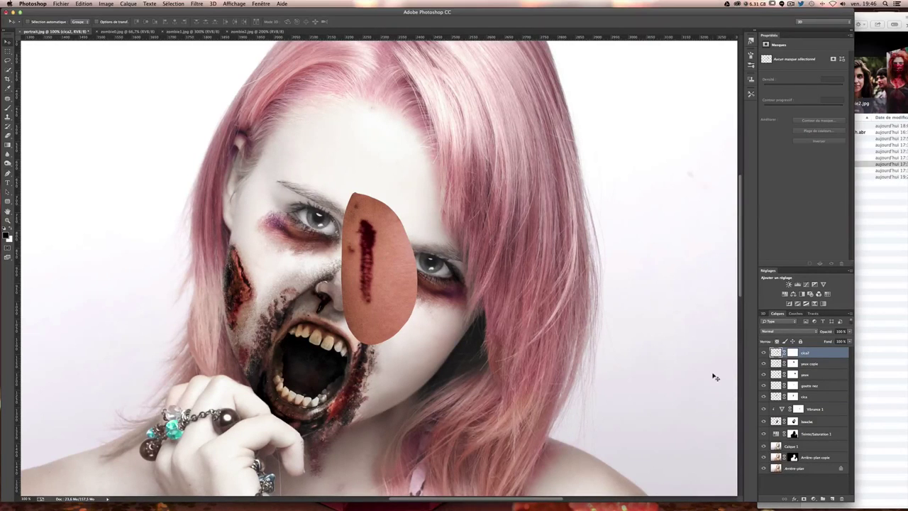
# Blend cica2 in Produit mode, rotate it onto the right cheek, and target its mask
pyautogui.click(788, 331)
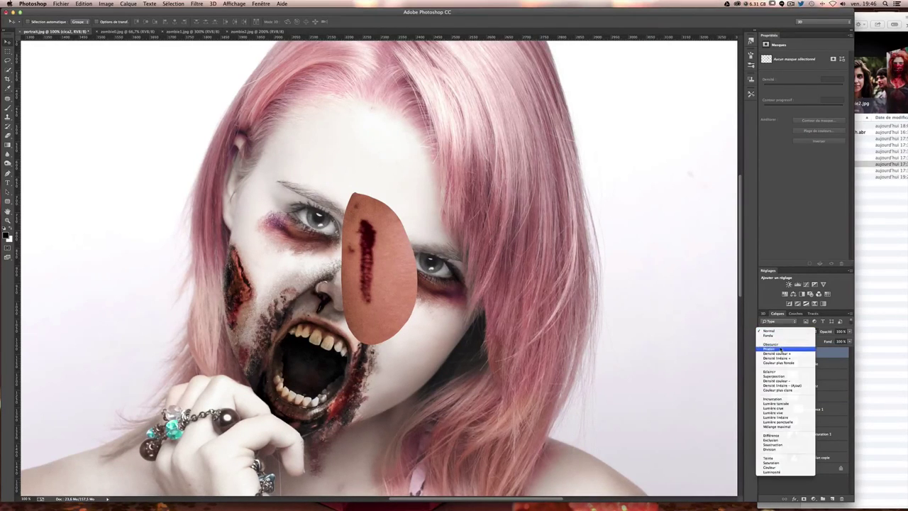
pyautogui.click(787, 347)
pyautogui.moveTo(375, 273); pyautogui.dragTo(415, 339)
pyautogui.hotkey('ctrl', 't')
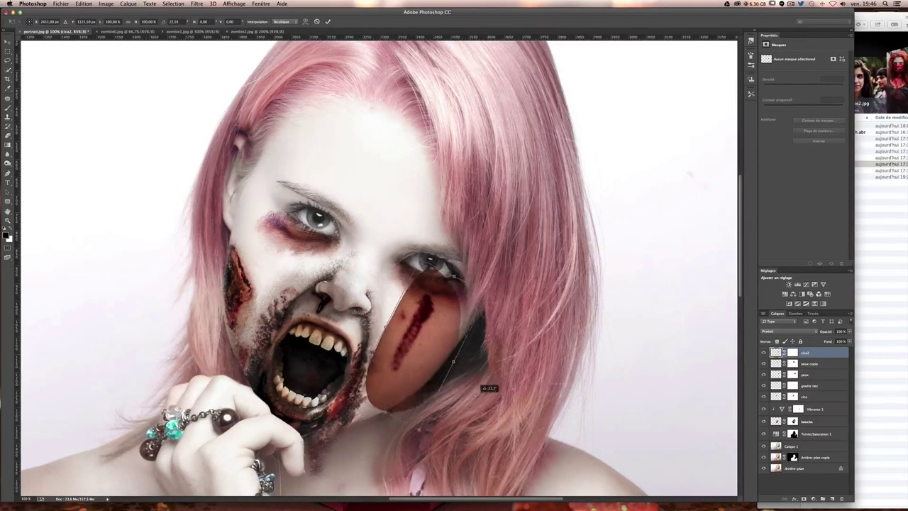
pyautogui.moveTo(517, 385); pyautogui.dragTo(487, 389)
pyautogui.moveTo(418, 351); pyautogui.dragTo(419, 375)
pyautogui.press('Return')
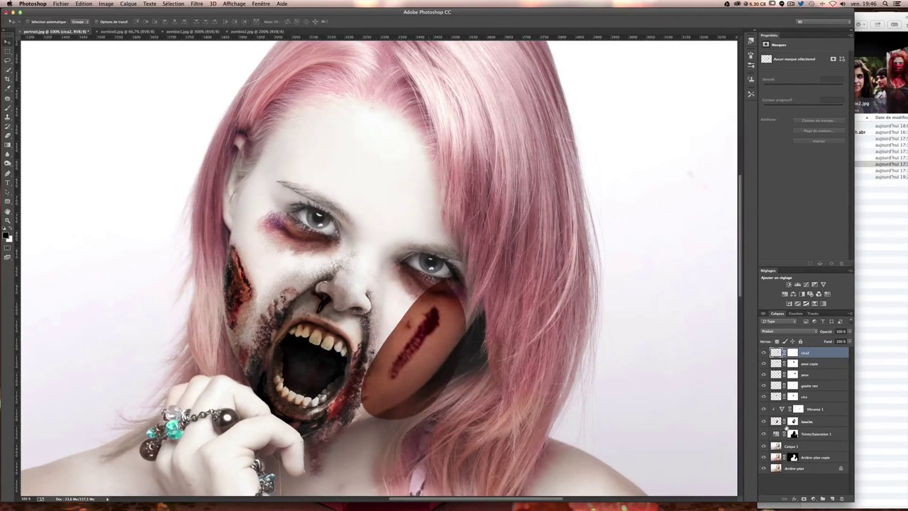
pyautogui.click(793, 352)
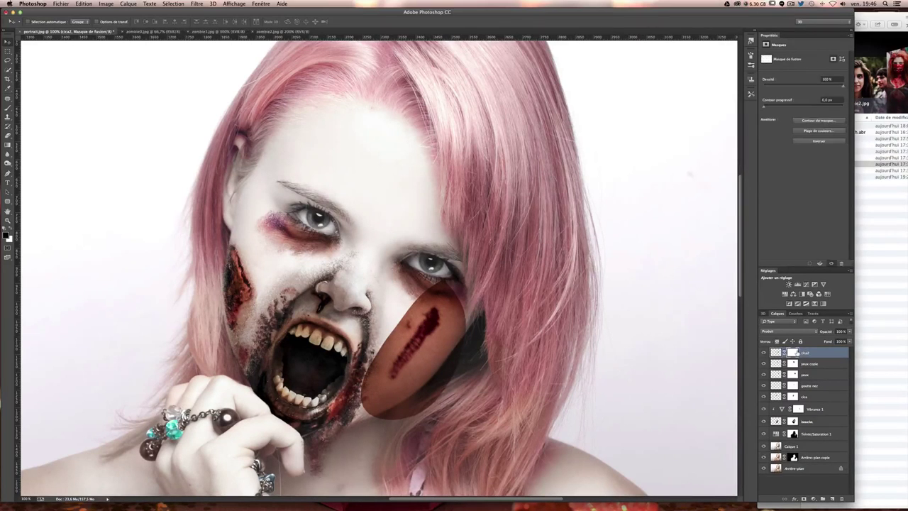
pyautogui.click(8, 108)
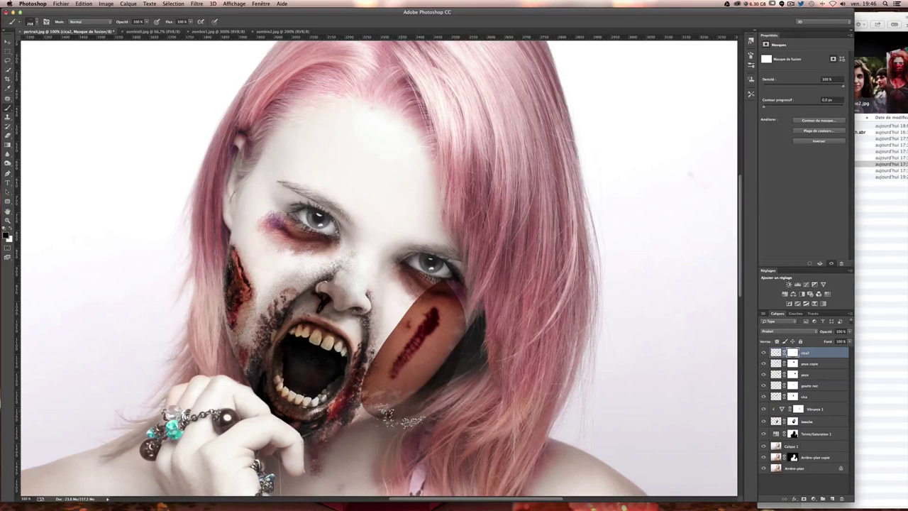
# Paint the cica2 mask to hide the top edge and roughen the edge beside the mouth
pyautogui.moveTo(463, 293); pyautogui.dragTo(425, 282)
pyautogui.hotkey('ctrl', 'z')
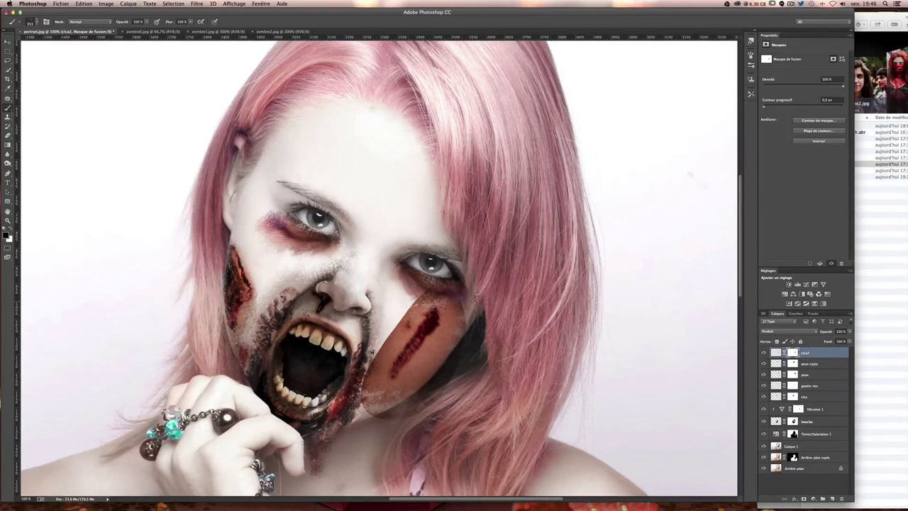
pyautogui.moveTo(398, 273); pyautogui.dragTo(450, 273)
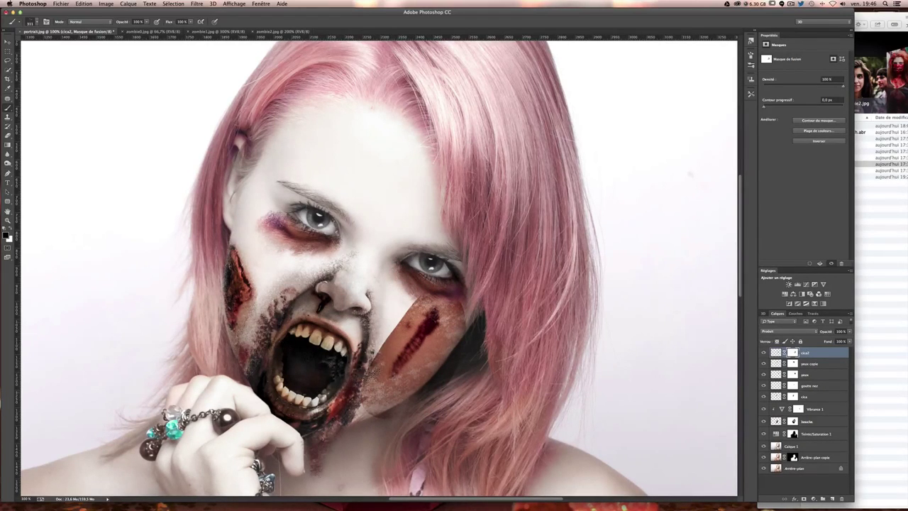
pyautogui.moveTo(401, 331)
pyautogui.mouseDown()
pyautogui.moveTo(379, 332)
pyautogui.moveTo(363, 417)
pyautogui.mouseUp()
pyautogui.click(39, 21)
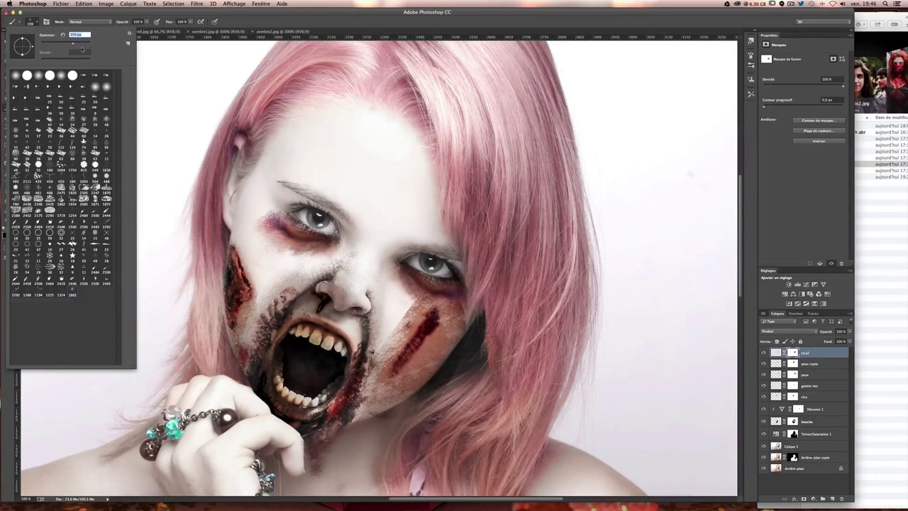
pyautogui.press('Return')
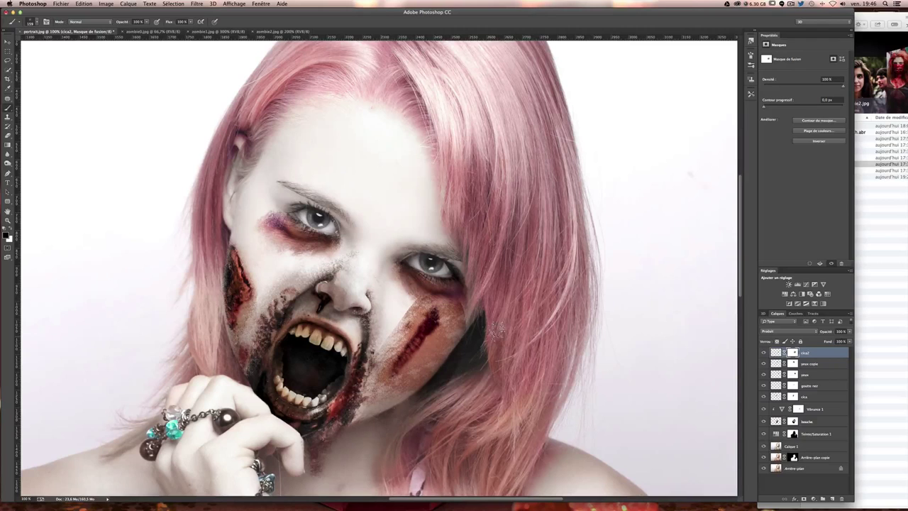
pyautogui.moveTo(355, 366); pyautogui.dragTo(359, 372)
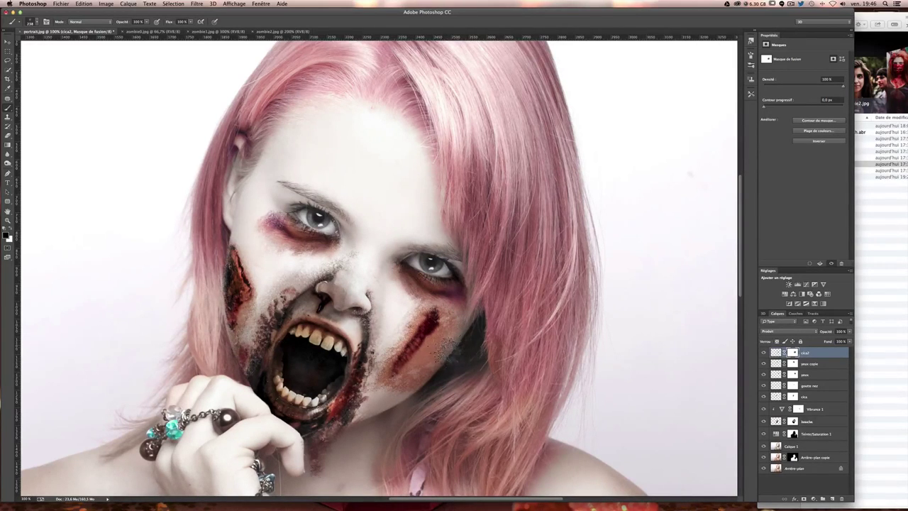
pyautogui.moveTo(430, 391); pyautogui.dragTo(409, 389)
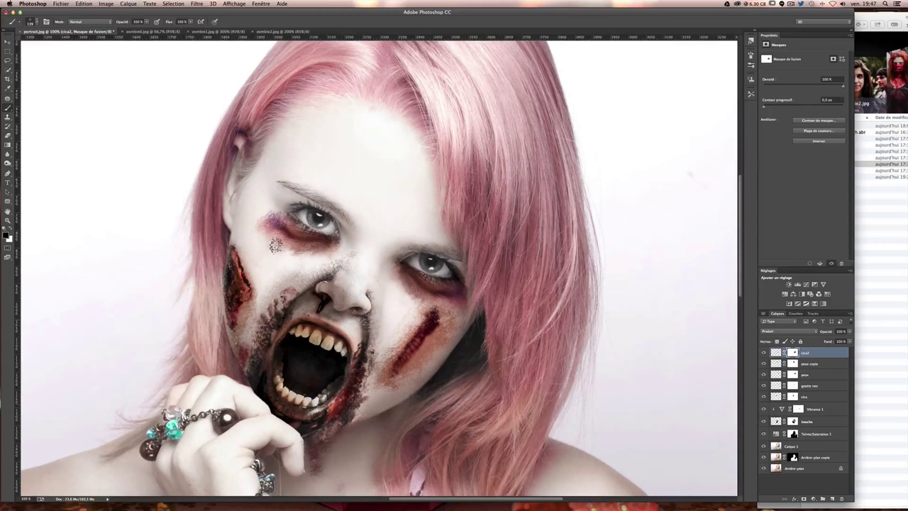
# Nudge the cica2 scar layer slightly down
pyautogui.click(8, 43)
pyautogui.moveTo(452, 412); pyautogui.dragTo(455, 422)
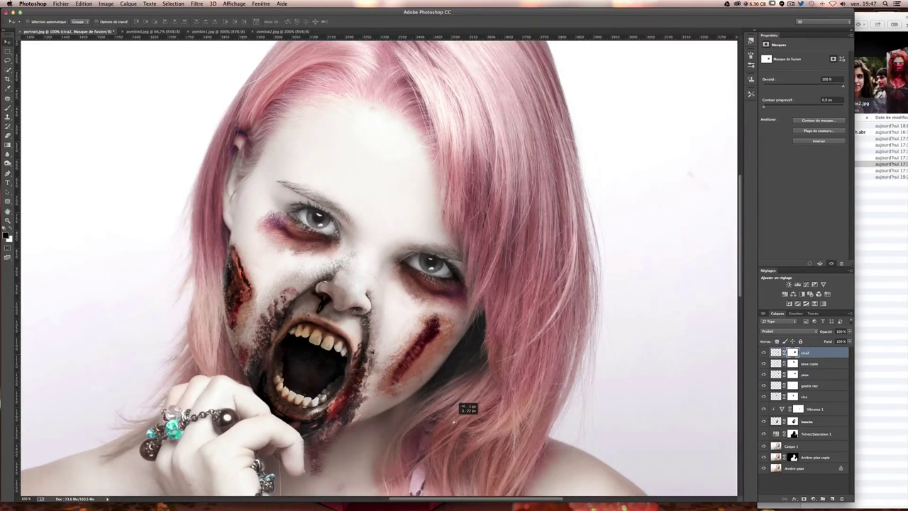
pyautogui.press('b')
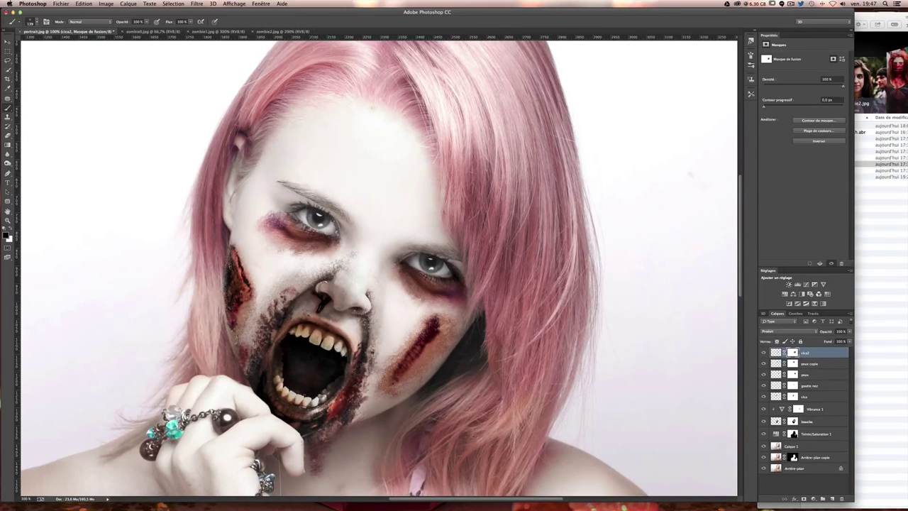
pyautogui.press('v')
# Open zombie3.jpg from Finder in Adobe Photoshop CC
pyautogui.click(853, 184)
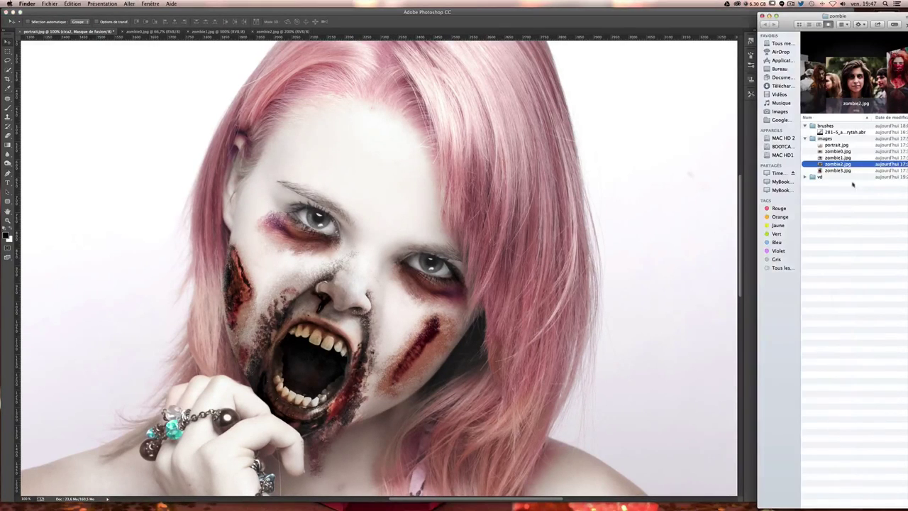
pyautogui.rightClick(835, 172)
pyautogui.click(863, 172)
pyautogui.rightClick(835, 172)
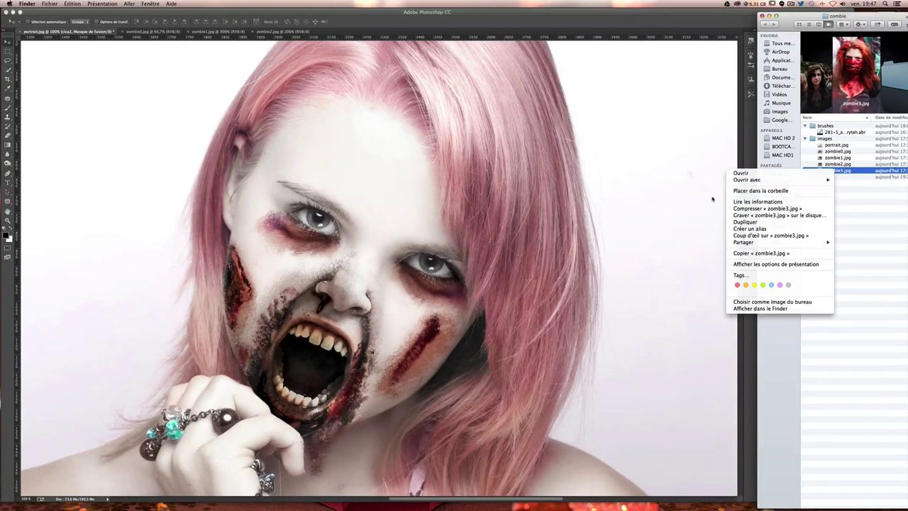
pyautogui.click(694, 199)
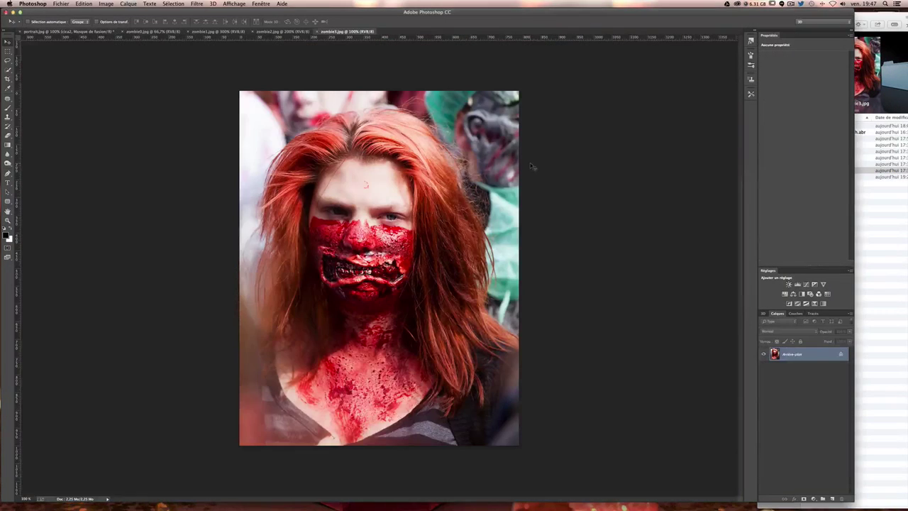
# Lasso zombie3.jpg's bloody mouth, neck and chest area, then switch back to the portrait
pyautogui.press('super+plus')
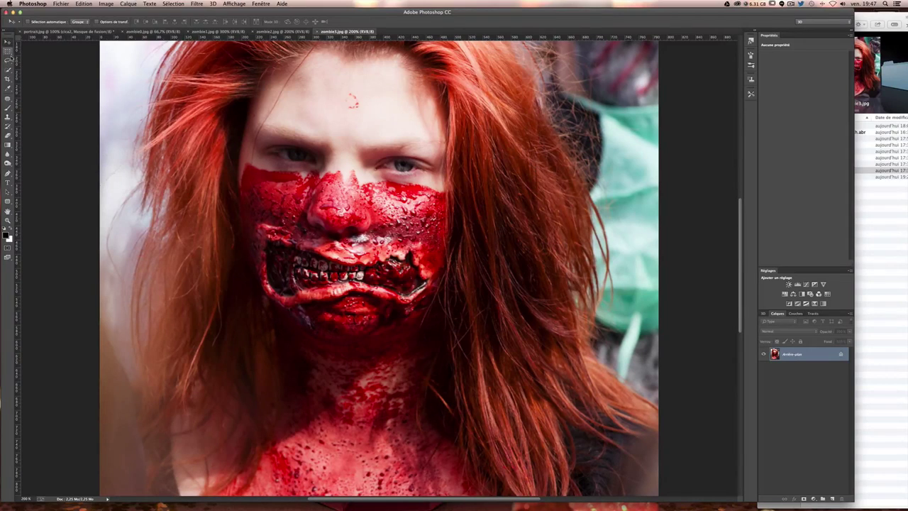
pyautogui.click(8, 60)
pyautogui.scroll(-2, 379, 267)
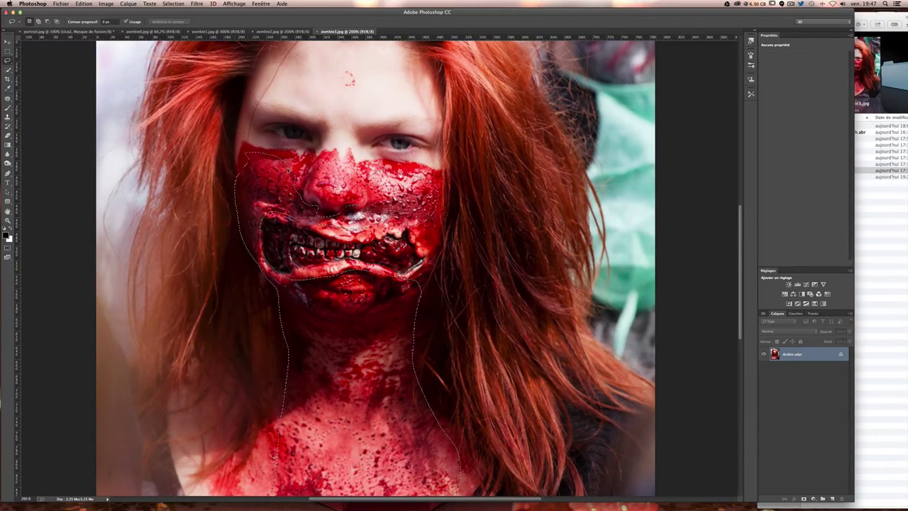
pyautogui.scroll(-4, 374, 267)
pyautogui.scroll(-1, 374, 267)
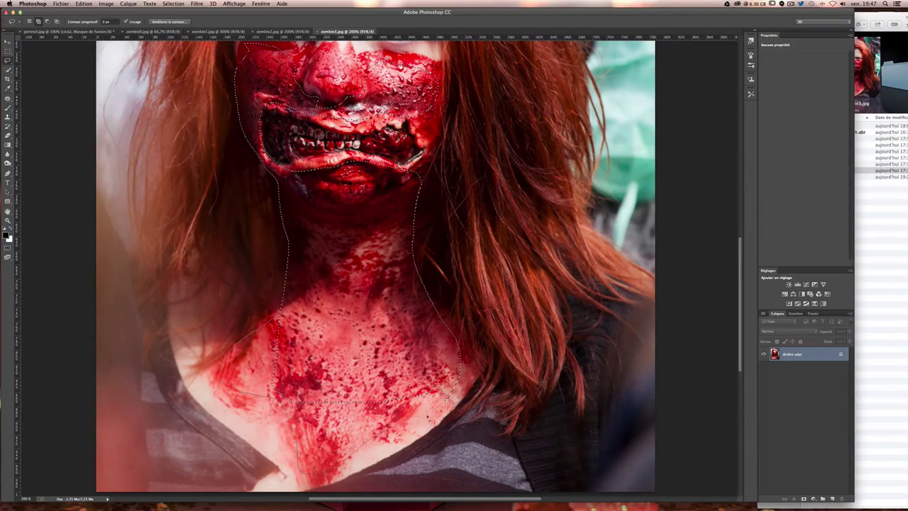
pyautogui.scroll(2, 418, 278)
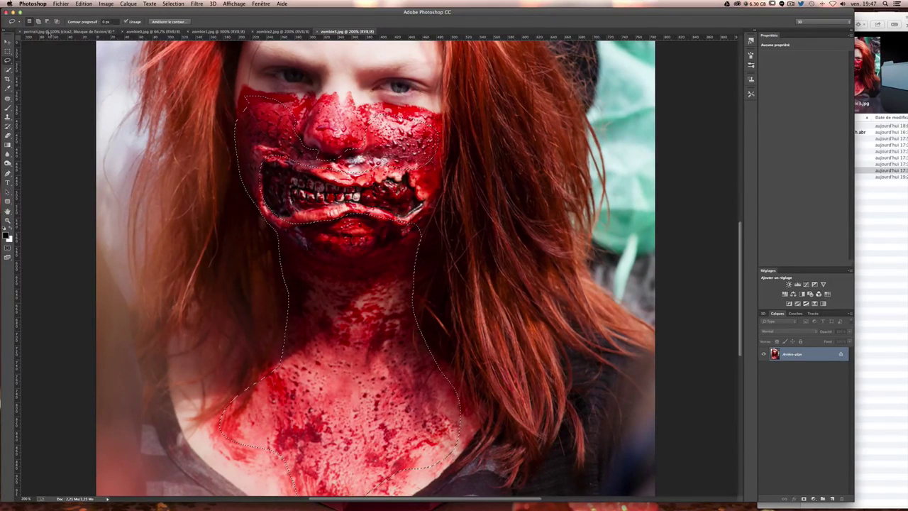
pyautogui.hotkey('ctrl', 'Tab')
pyautogui.click(8, 41)
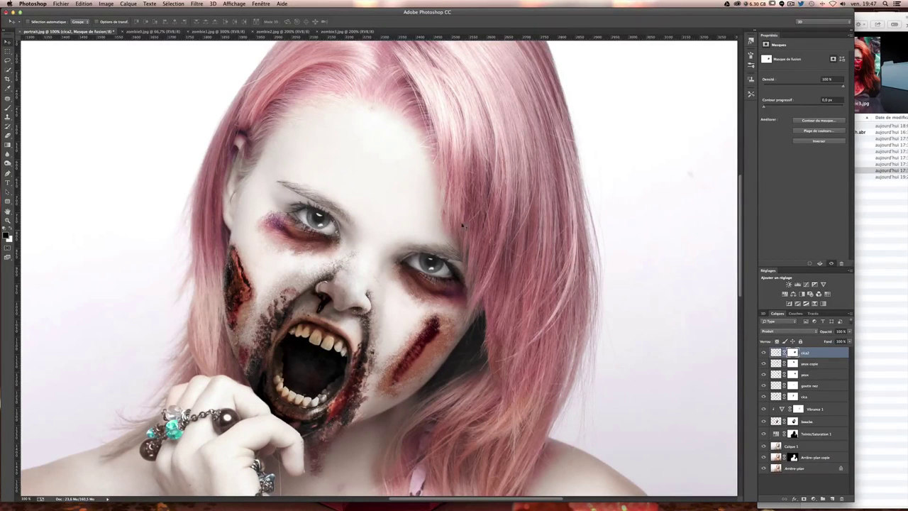
# Paste the blood patch over the eye, delete its stray top part, and blend it in Produit
pyautogui.hotkey('ctrl', 'v')
pyautogui.moveTo(421, 283)
pyautogui.mouseDown()
pyautogui.moveTo(318, 192)
pyautogui.moveTo(355, 171)
pyautogui.mouseUp()
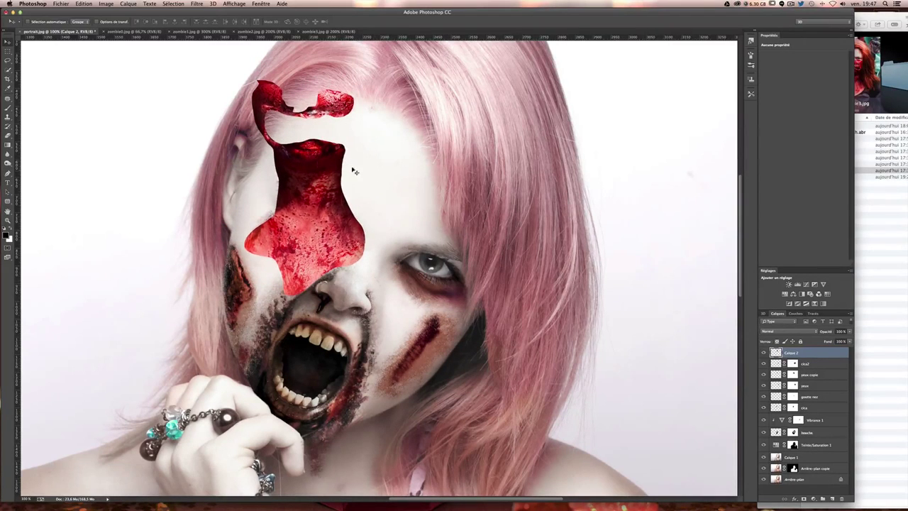
pyautogui.click(7, 51)
pyautogui.moveTo(186, 65); pyautogui.dragTo(454, 151)
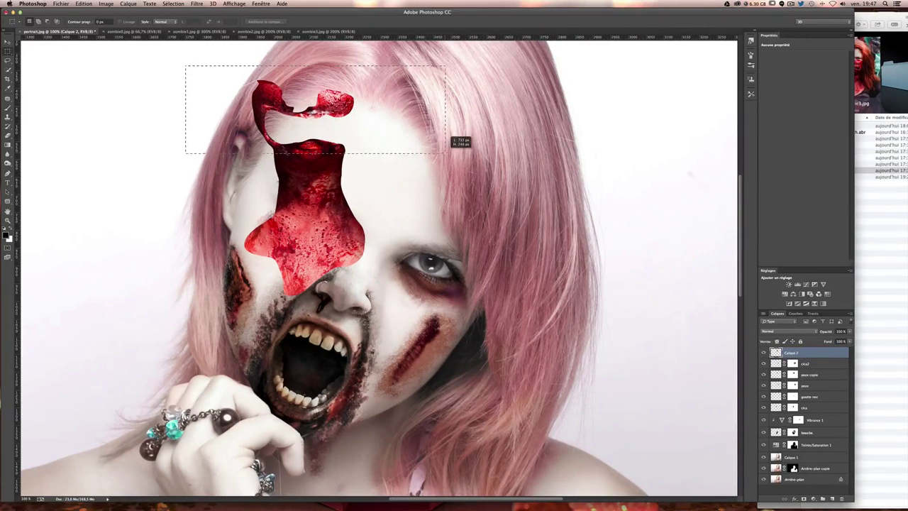
pyautogui.press('Delete')
pyautogui.hotkey('ctrl', 'd')
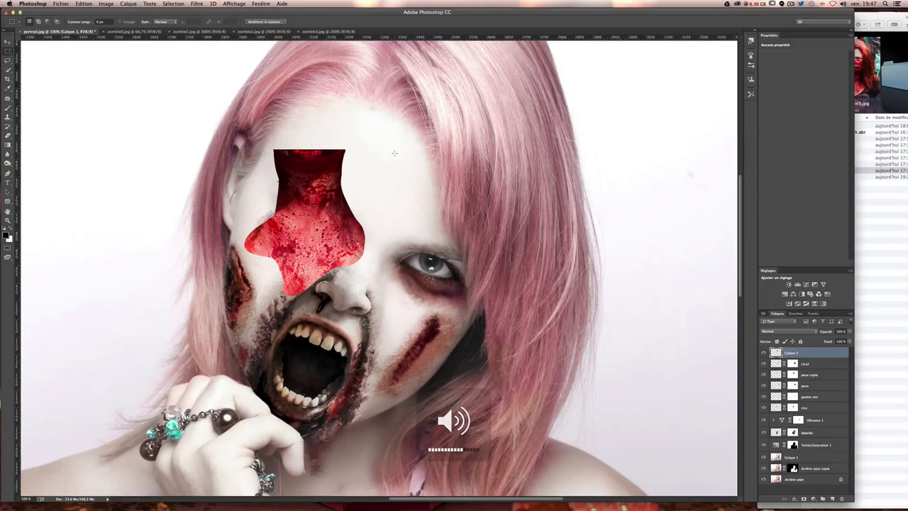
pyautogui.press('v')
pyautogui.moveTo(233, 203); pyautogui.dragTo(217, 172)
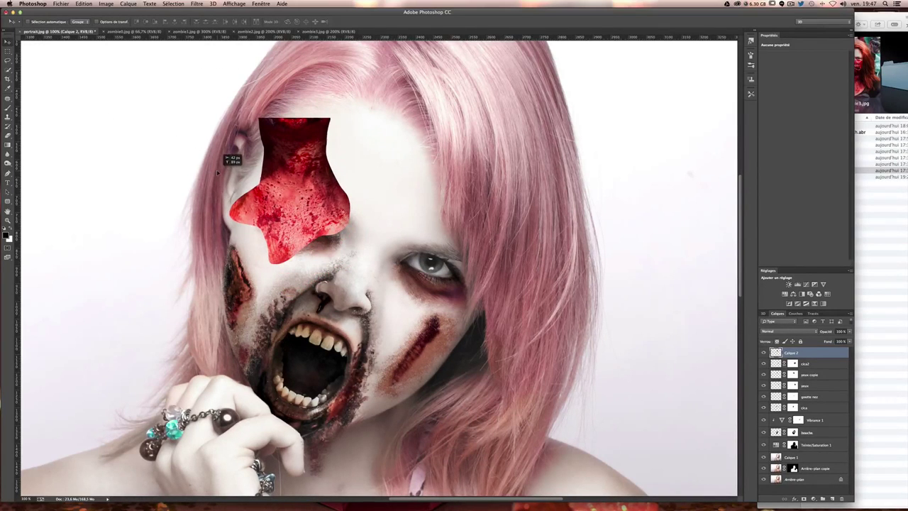
pyautogui.click(781, 331)
pyautogui.click(773, 349)
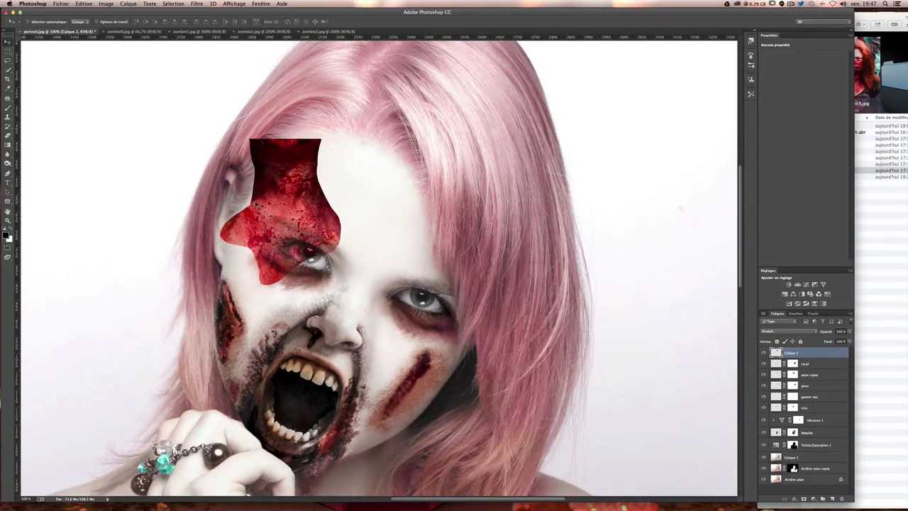
# Warp the blood patch to curve over the temple and forehead, then commit
pyautogui.hotkey('ctrl', 't')
pyautogui.rightClick(291, 201)
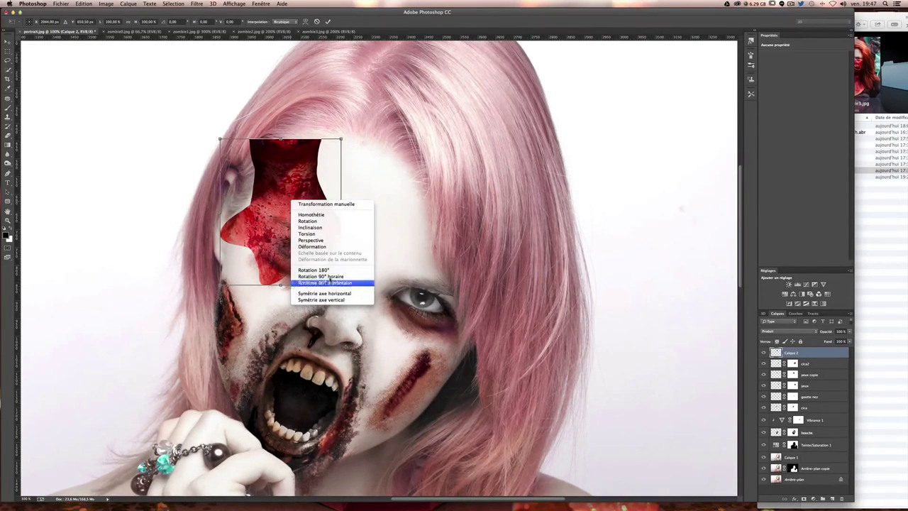
pyautogui.click(323, 246)
pyautogui.moveTo(319, 213)
pyautogui.mouseDown()
pyautogui.moveTo(305, 248)
pyautogui.moveTo(296, 229)
pyautogui.moveTo(268, 267)
pyautogui.mouseUp()
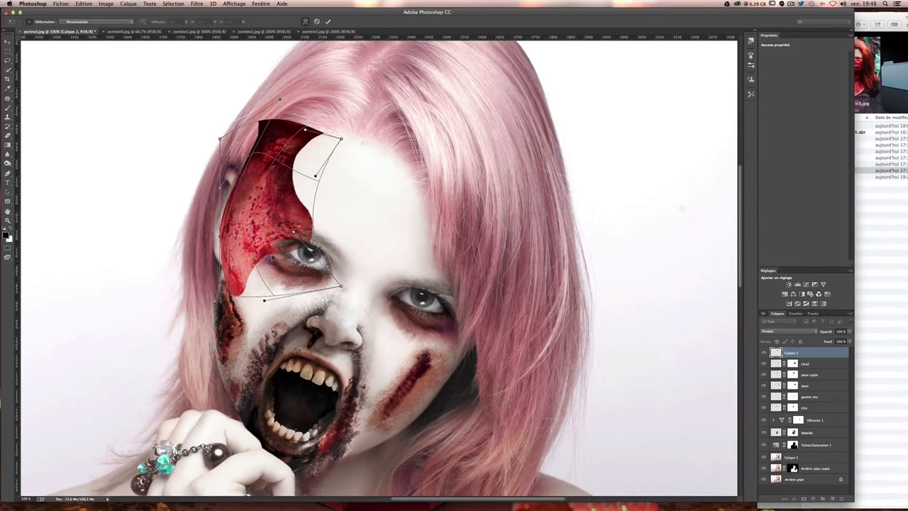
pyautogui.moveTo(341, 286); pyautogui.dragTo(335, 292)
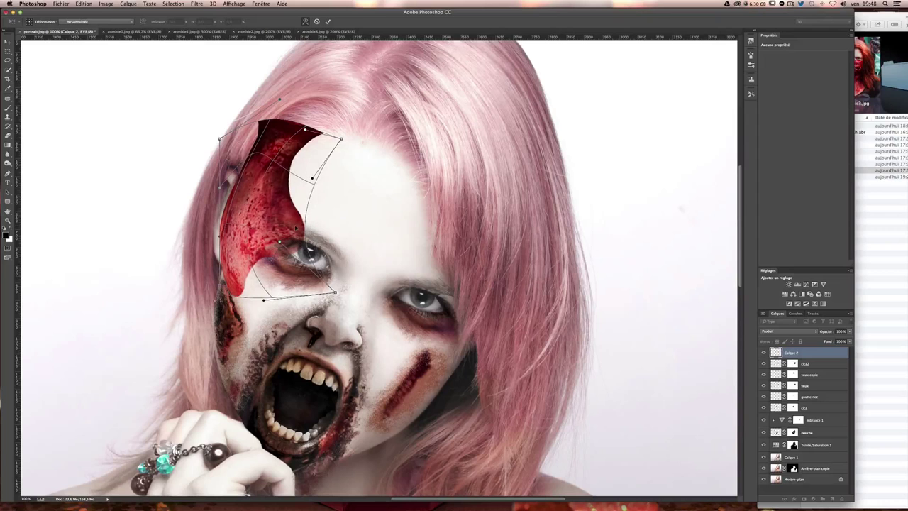
pyautogui.moveTo(312, 178)
pyautogui.mouseDown()
pyautogui.moveTo(301, 151)
pyautogui.moveTo(274, 134)
pyautogui.mouseUp()
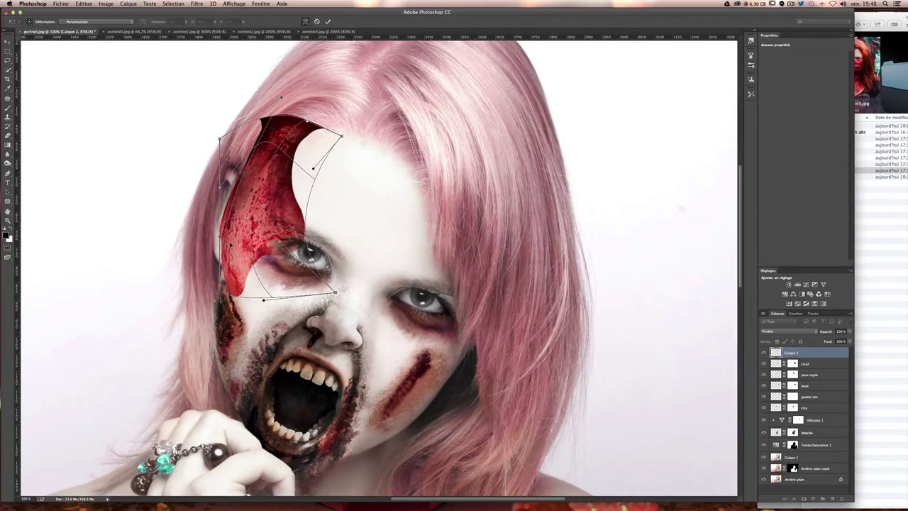
pyautogui.moveTo(229, 244); pyautogui.dragTo(234, 194)
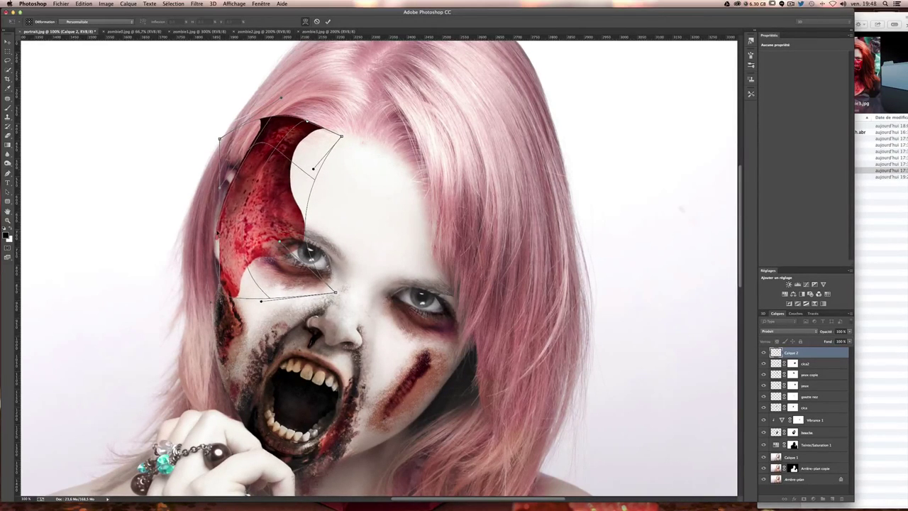
pyautogui.moveTo(227, 253)
pyautogui.mouseDown()
pyautogui.moveTo(210, 238)
pyautogui.moveTo(222, 186)
pyautogui.mouseUp()
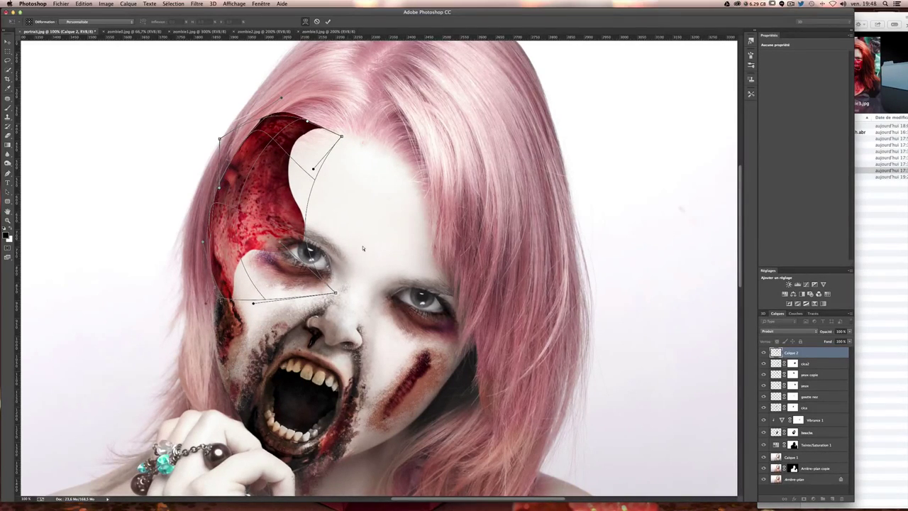
pyautogui.moveTo(269, 241); pyautogui.dragTo(271, 244)
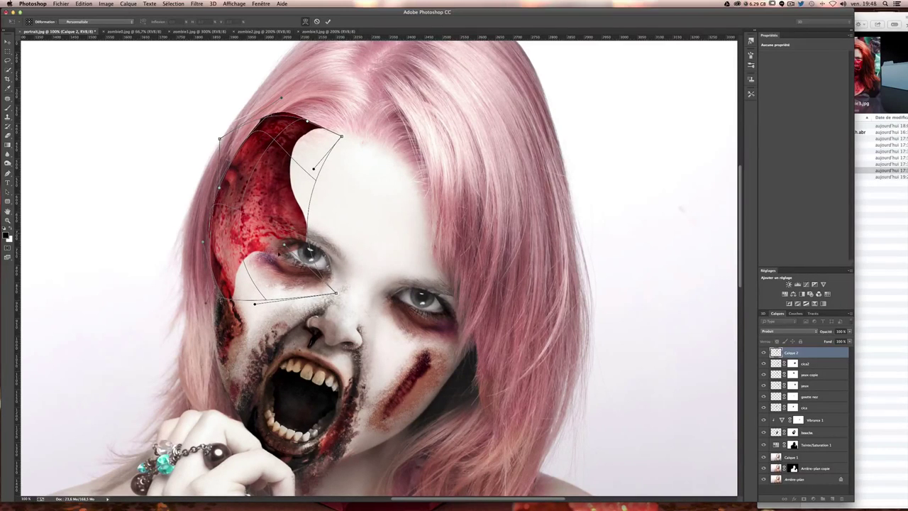
pyautogui.press('Return')
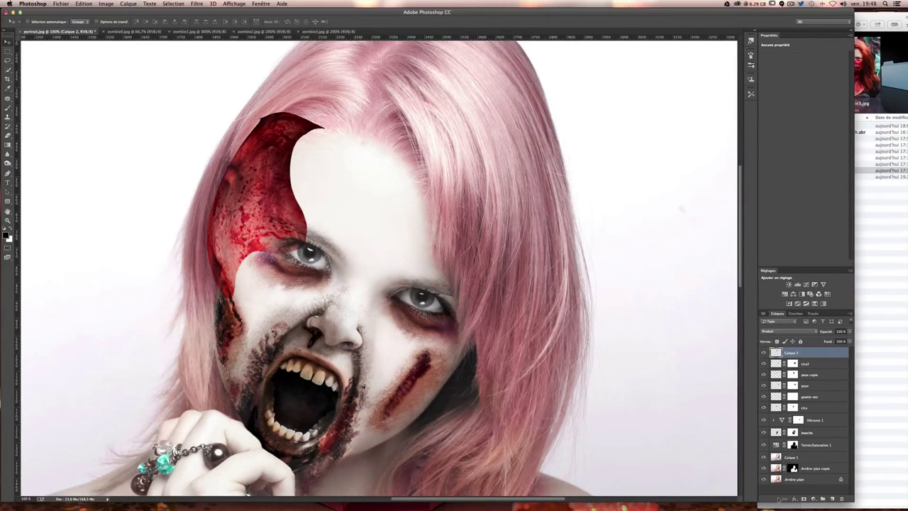
# Add a layer mask to the blood layer, rename it sang, and target the mask
pyautogui.click(803, 499)
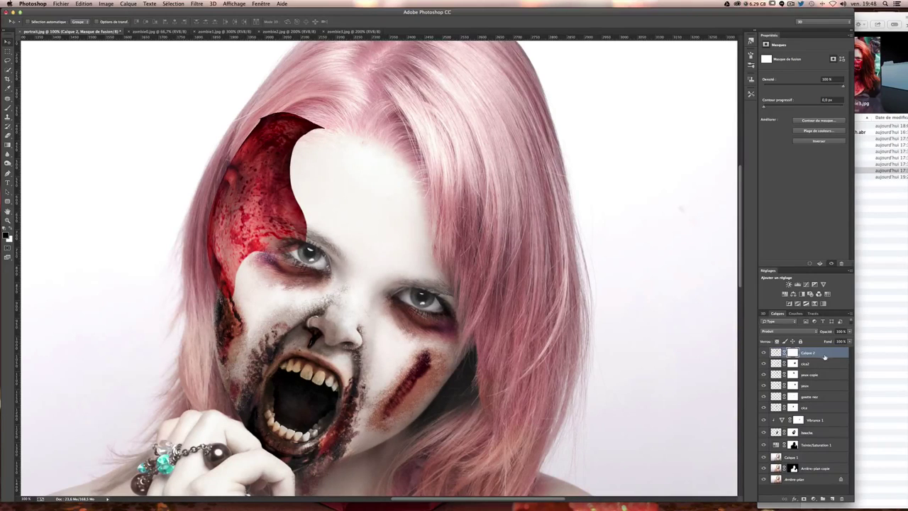
pyautogui.doubleClick(816, 354)
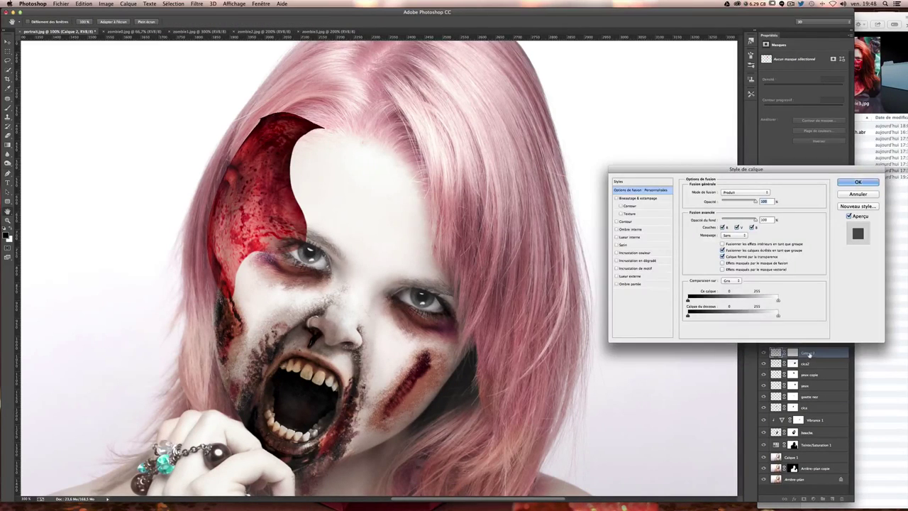
pyautogui.press('Return')
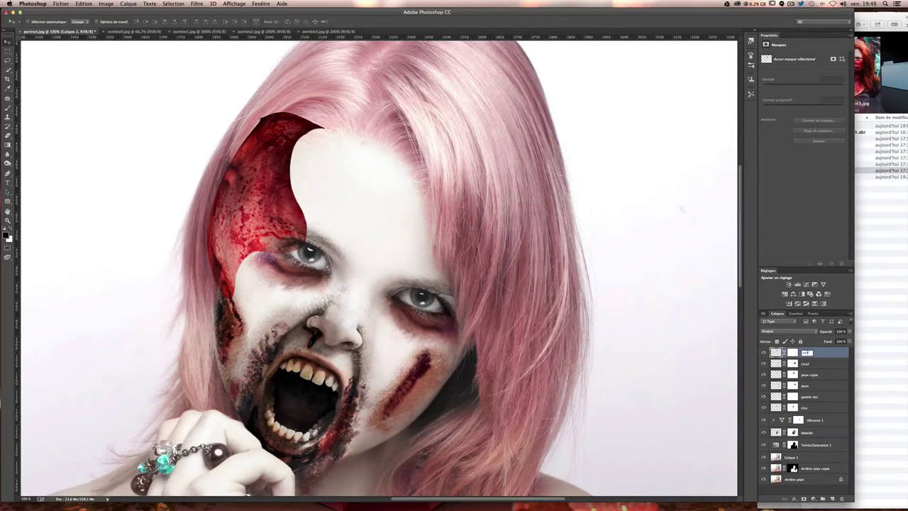
pyautogui.press('Return')
pyautogui.click(794, 353)
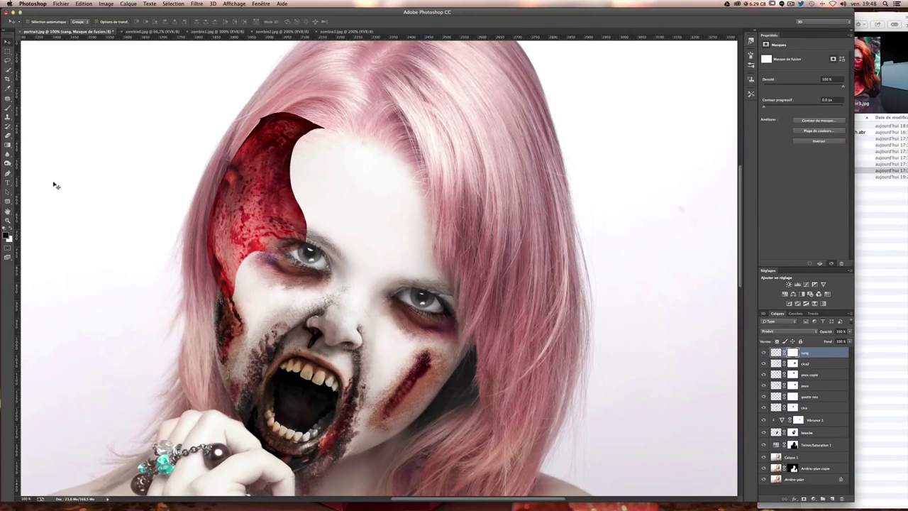
# Paint the sang mask with a ~214 px brush to soften the top and hairline edges
pyautogui.press('b')
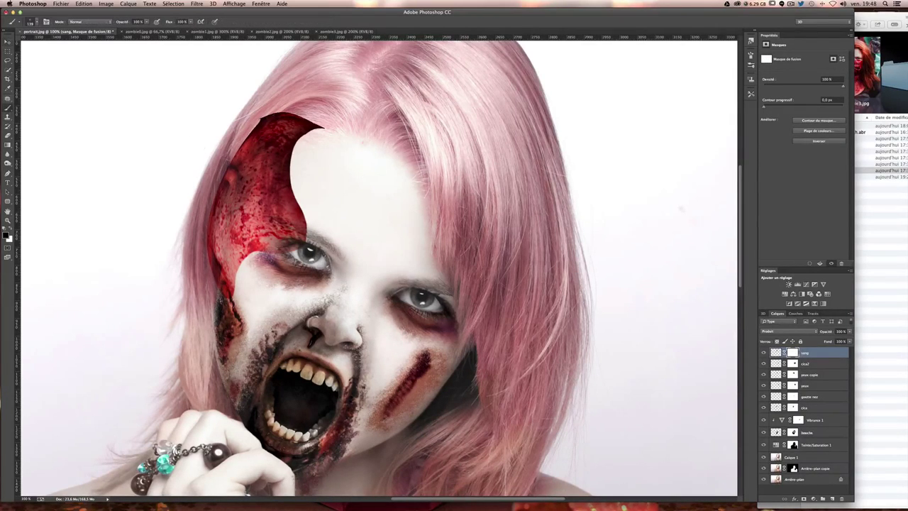
pyautogui.moveTo(264, 209); pyautogui.dragTo(291, 199)
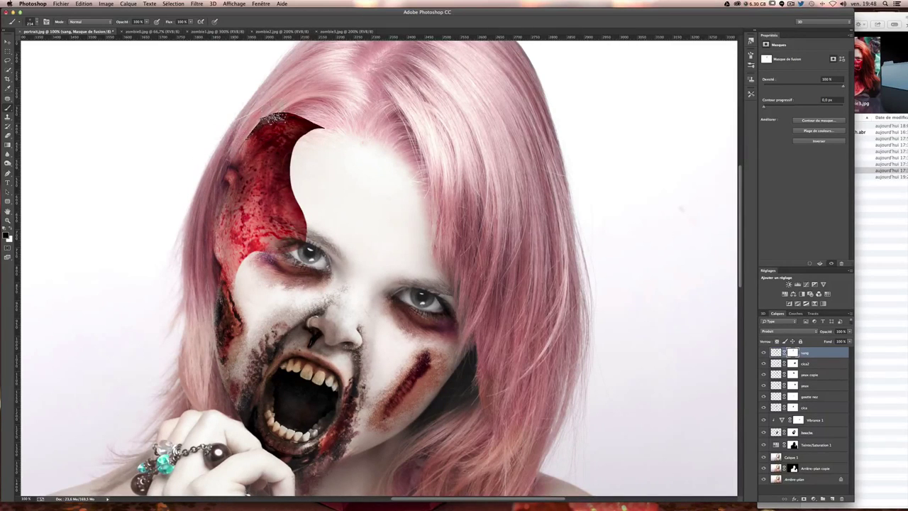
pyautogui.moveTo(273, 117)
pyautogui.mouseDown()
pyautogui.moveTo(330, 147)
pyautogui.moveTo(315, 173)
pyautogui.moveTo(323, 149)
pyautogui.mouseUp()
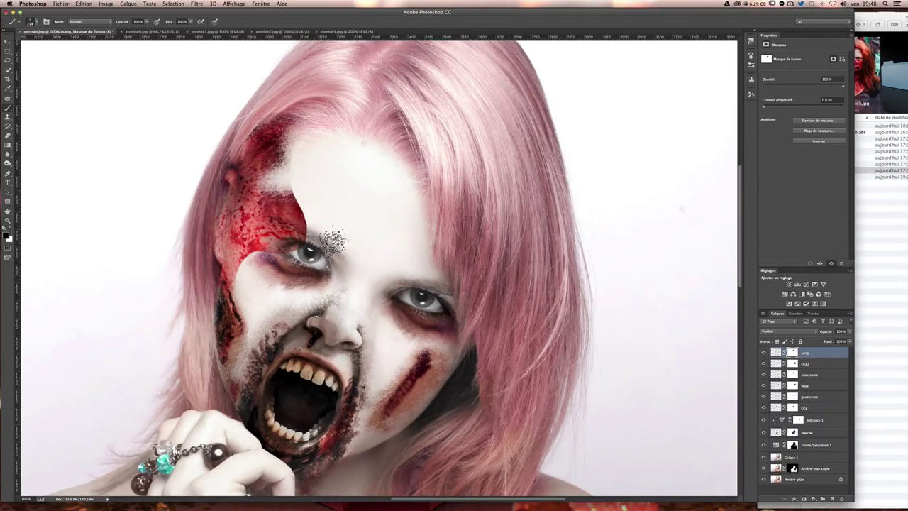
pyautogui.hotkey('ctrl', 'z')
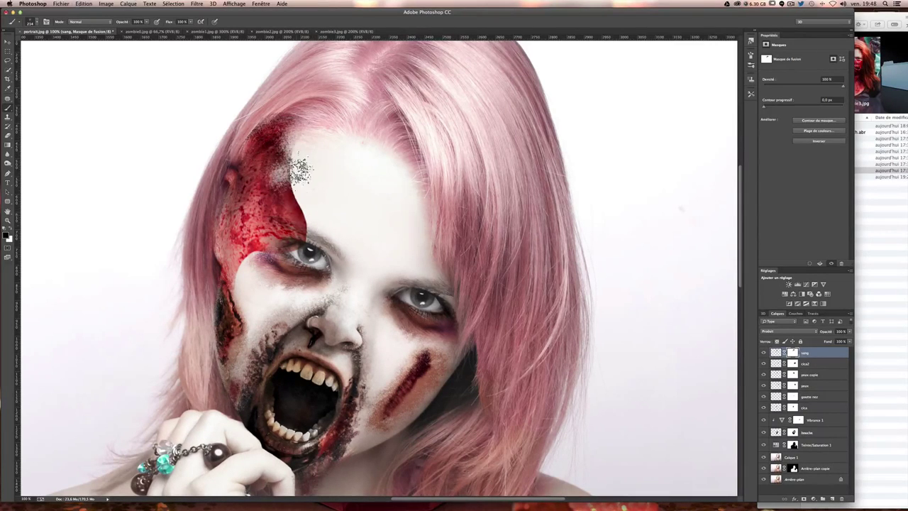
pyautogui.hotkey('ctrl', 'z')
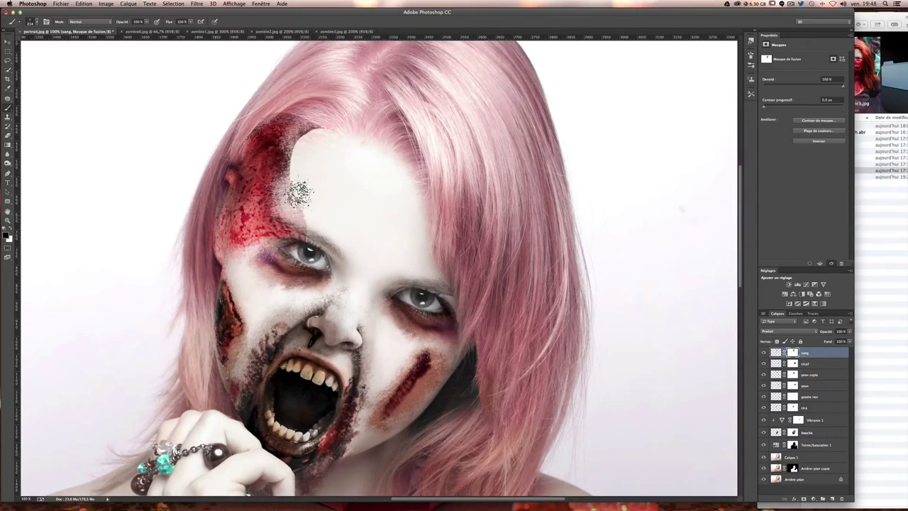
pyautogui.moveTo(315, 138); pyautogui.dragTo(282, 171)
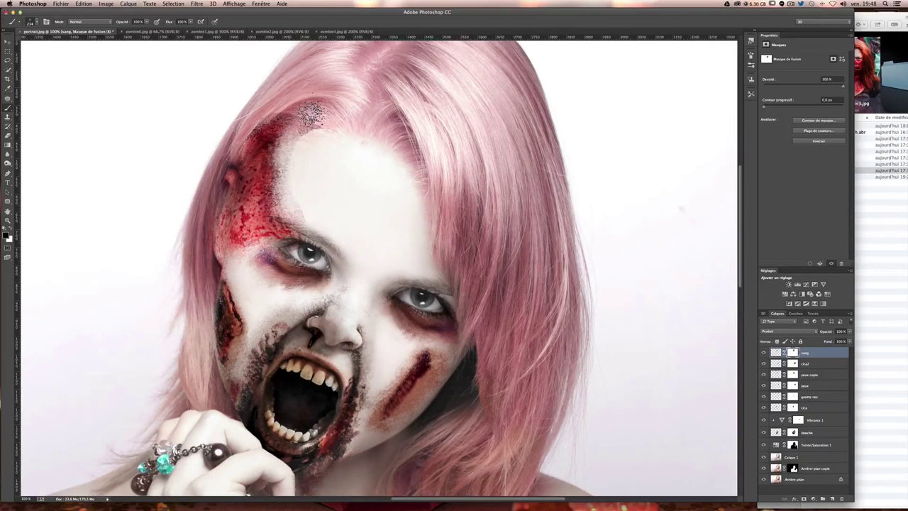
pyautogui.moveTo(298, 124); pyautogui.dragTo(303, 152)
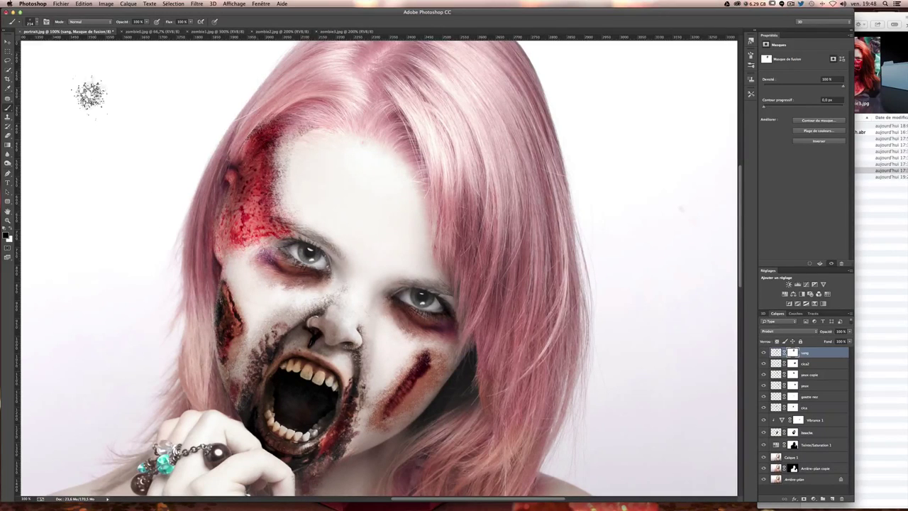
pyautogui.click(35, 22)
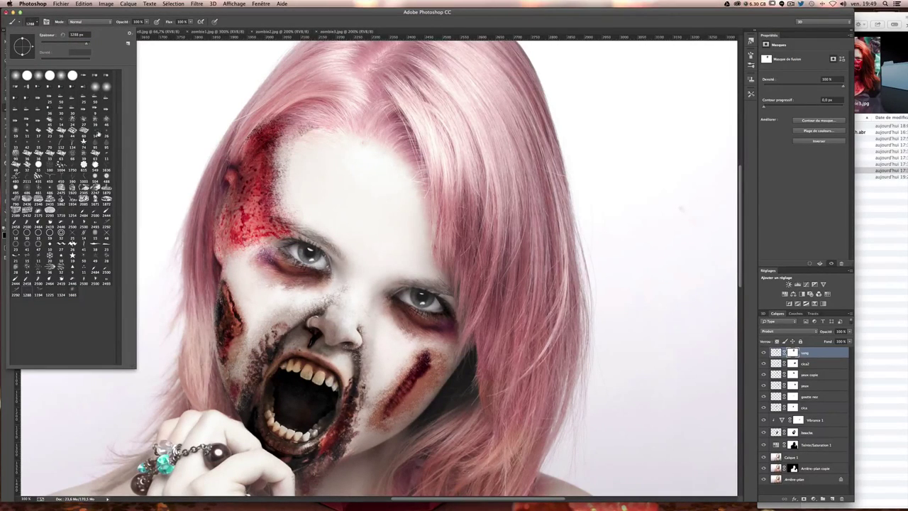
pyautogui.press('Return')
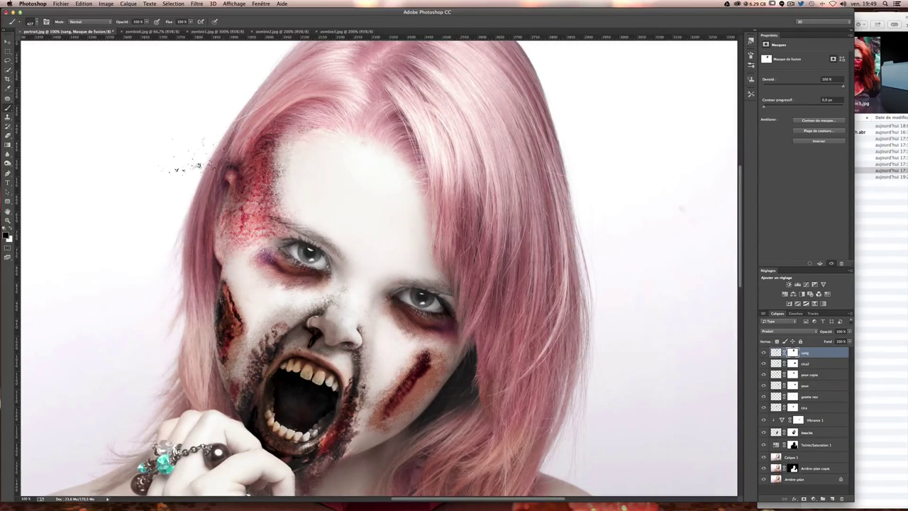
# Alt-duplicate the blood texture layer onto the upper forehead
pyautogui.click(8, 42)
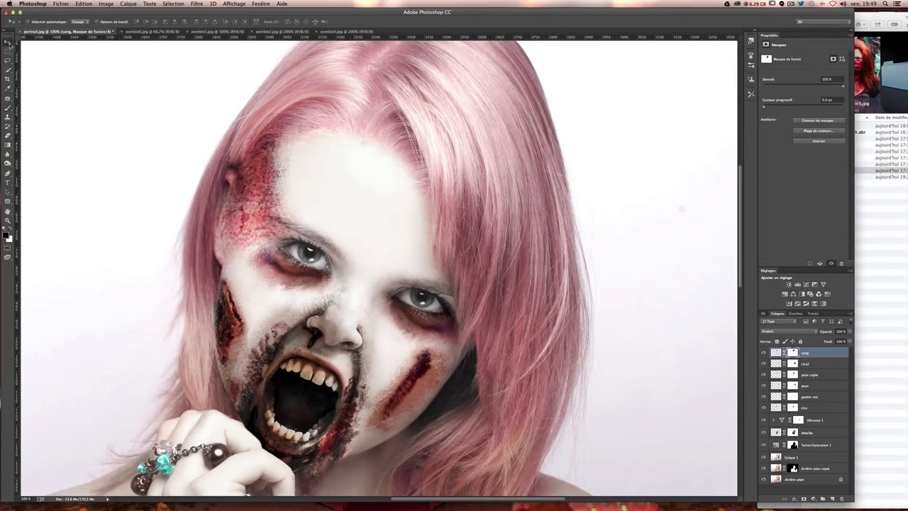
pyautogui.scroll(-2, 383, 150)
pyautogui.scroll(-2, 369, 155)
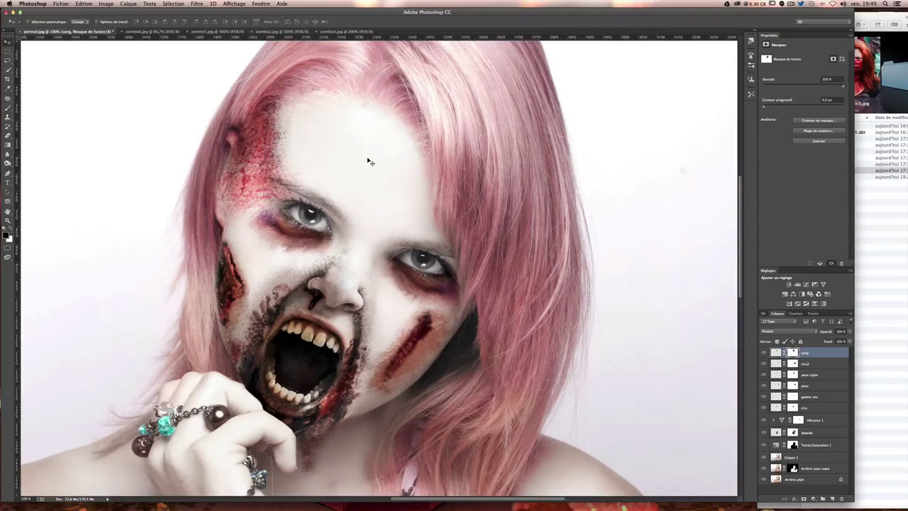
pyautogui.hscroll(10, 368, 163)
pyautogui.hscroll(1, 367, 170)
pyautogui.hscroll(-7, 426, 167)
pyautogui.hscroll(-3, 497, 163)
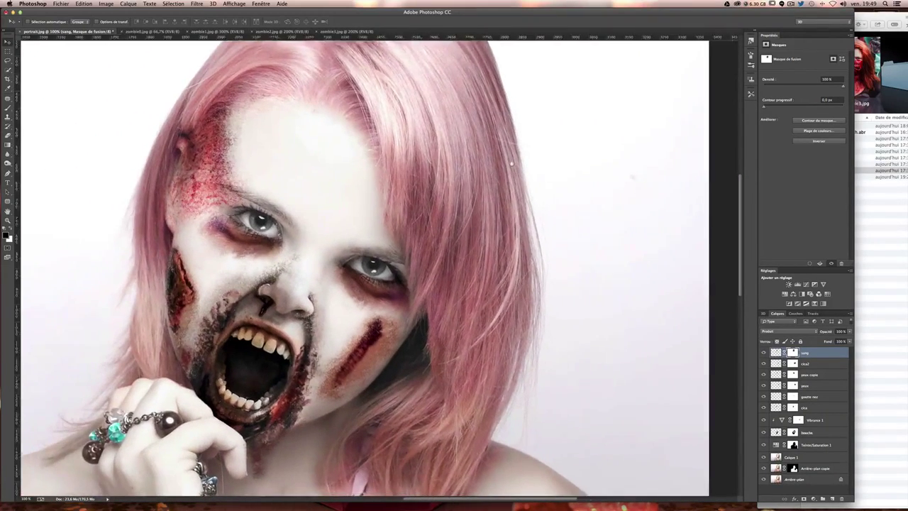
pyautogui.hscroll(-3, 525, 170)
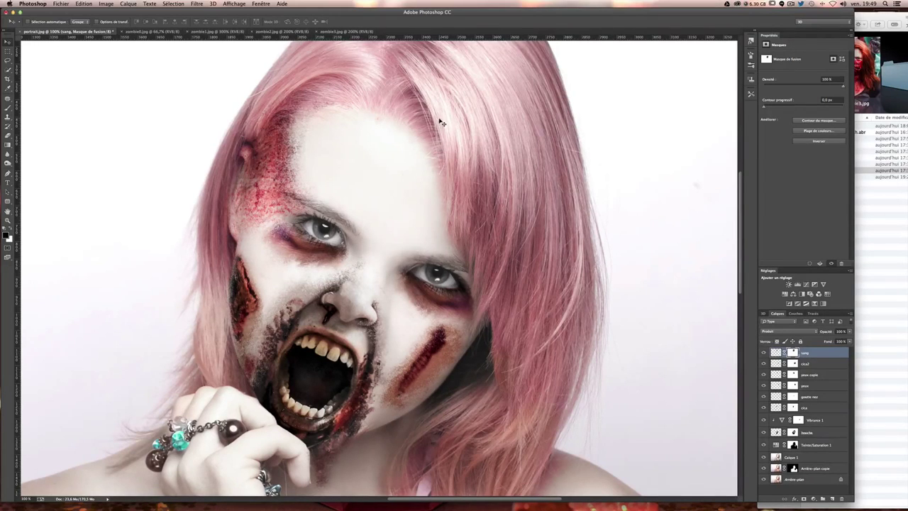
pyautogui.scroll(-2, 395, 252)
pyautogui.scroll(2, 387, 245)
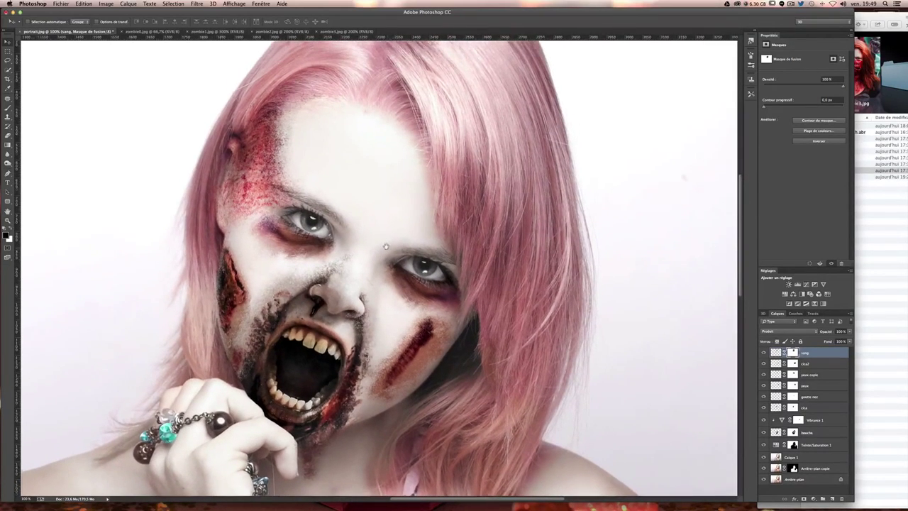
pyautogui.moveTo(279, 170); pyautogui.dragTo(348, 180)
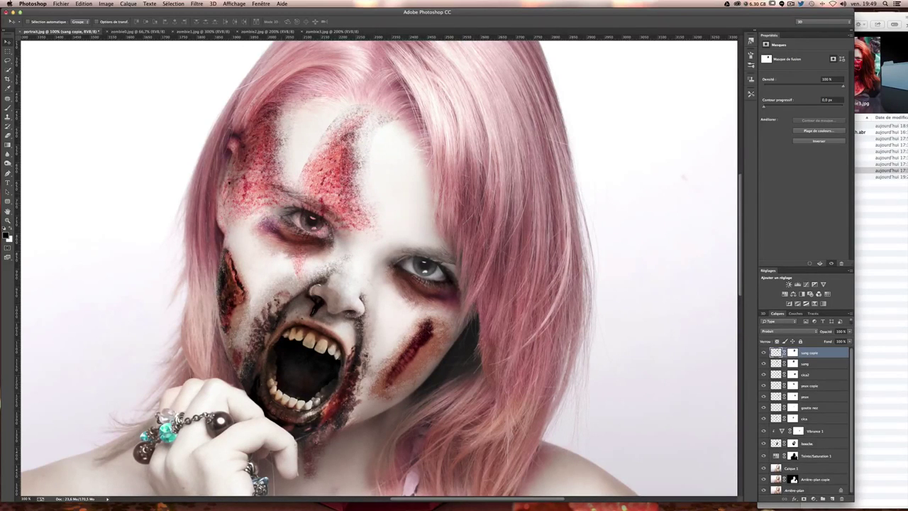
pyautogui.hotkey('ctrl', 'z')
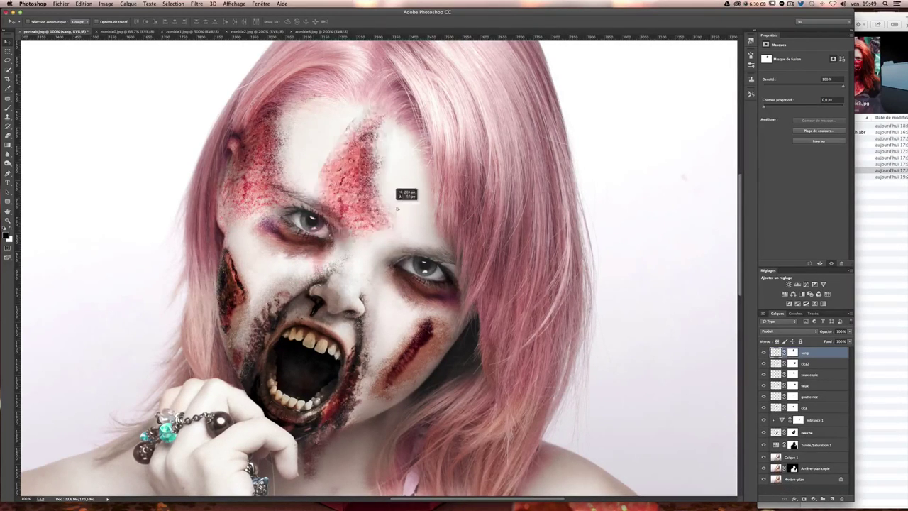
pyautogui.moveTo(316, 183); pyautogui.dragTo(382, 214)
# Rotate the forehead blood copy about 45° and warp it along the hair parting
pyautogui.hotkey('ctrl', 't')
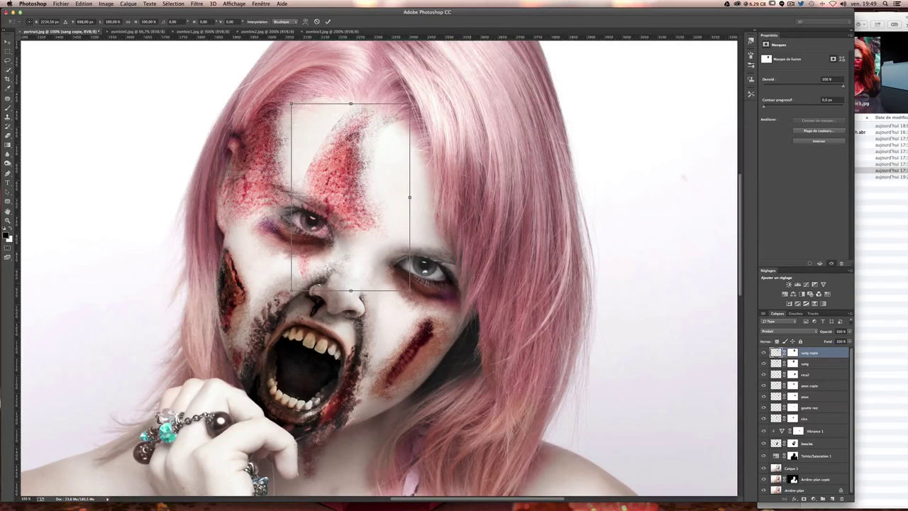
pyautogui.moveTo(354, 327)
pyautogui.mouseDown()
pyautogui.moveTo(404, 165)
pyautogui.moveTo(436, 132)
pyautogui.moveTo(420, 125)
pyautogui.moveTo(426, 138)
pyautogui.mouseUp()
pyautogui.rightClick(424, 180)
pyautogui.rightClick(429, 147)
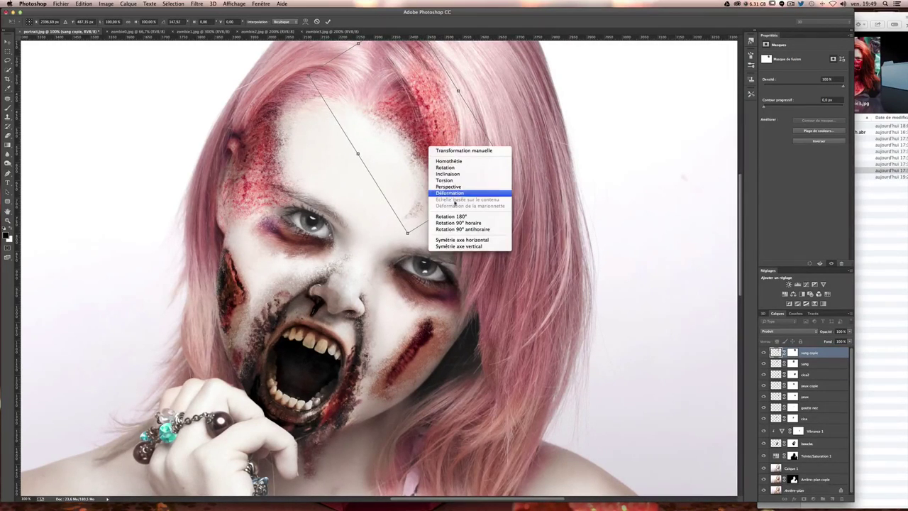
pyautogui.click(451, 193)
pyautogui.moveTo(425, 206)
pyautogui.mouseDown()
pyautogui.moveTo(448, 213)
pyautogui.moveTo(481, 172)
pyautogui.mouseUp()
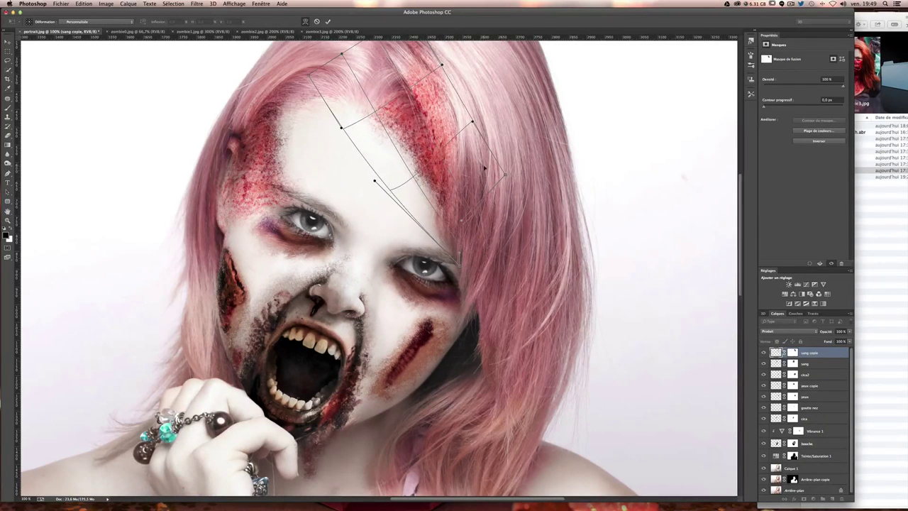
pyautogui.press('Return')
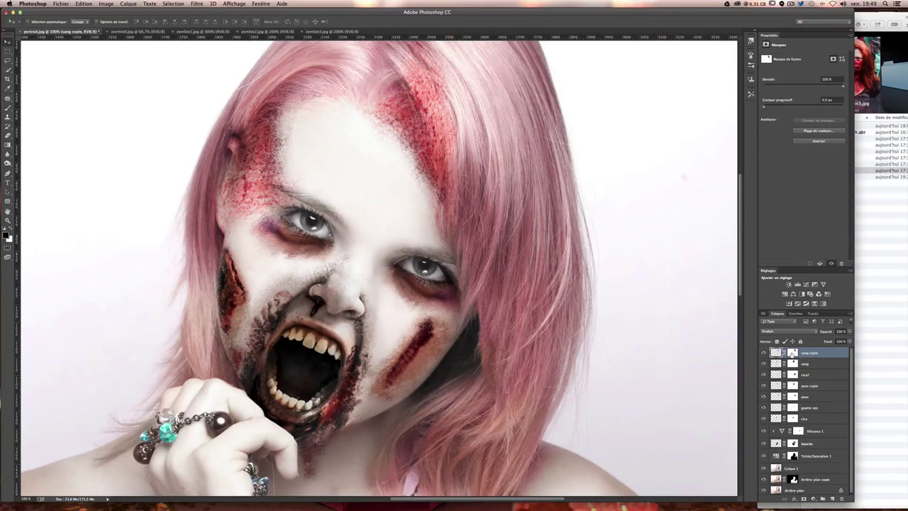
# Select the sang copie layer mask and set up a 268 px brush for masking
pyautogui.click(793, 353)
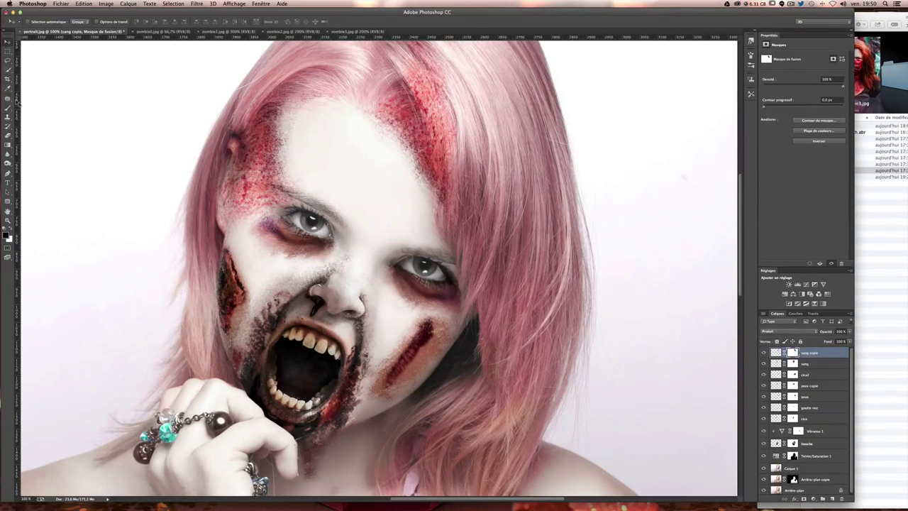
pyautogui.press('b')
pyautogui.click(33, 22)
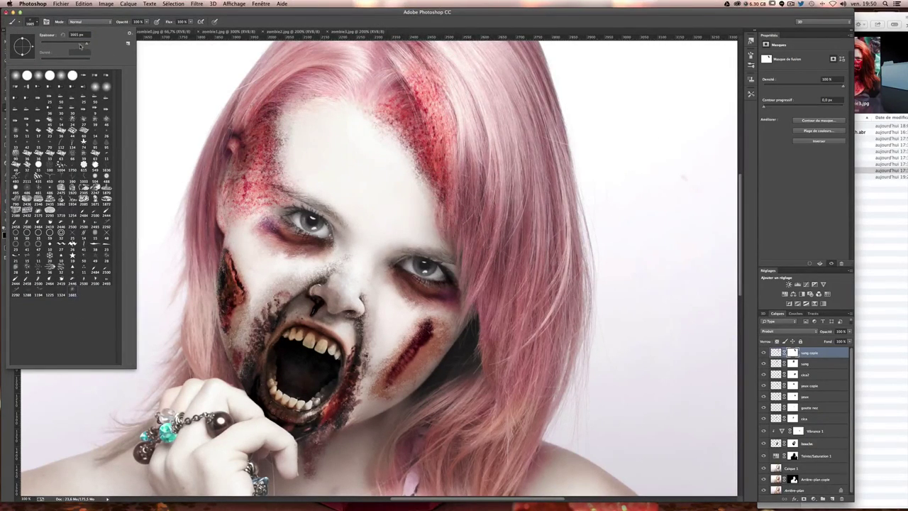
pyautogui.moveTo(81, 46); pyautogui.dragTo(71, 46)
pyautogui.click(372, 142)
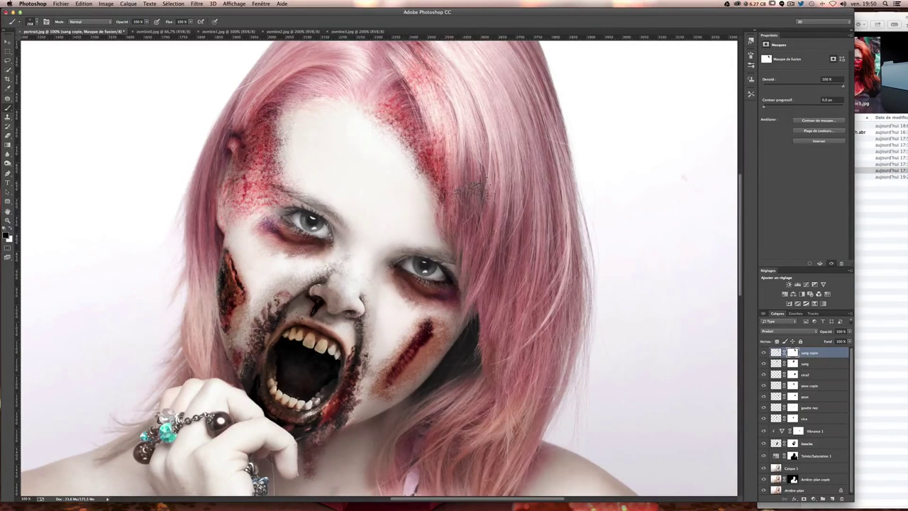
pyautogui.scroll(2, 447, 100)
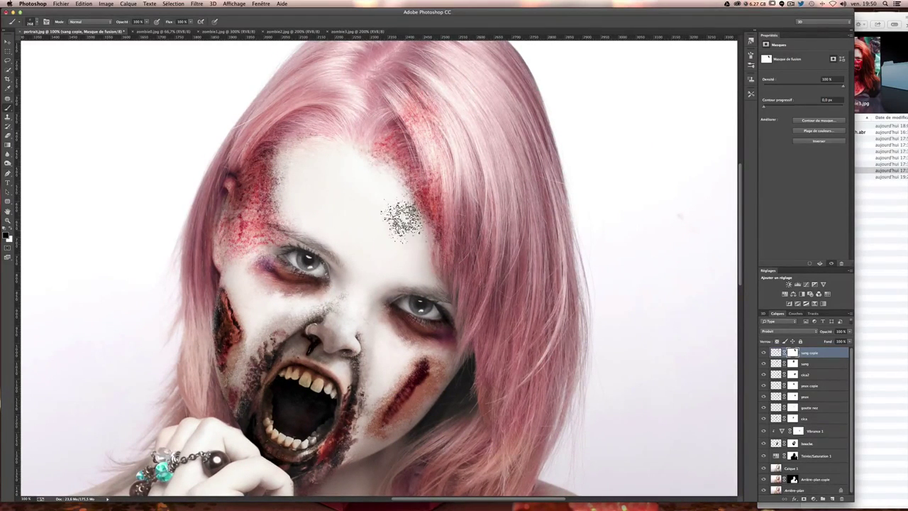
pyautogui.scroll(-2, 511, 341)
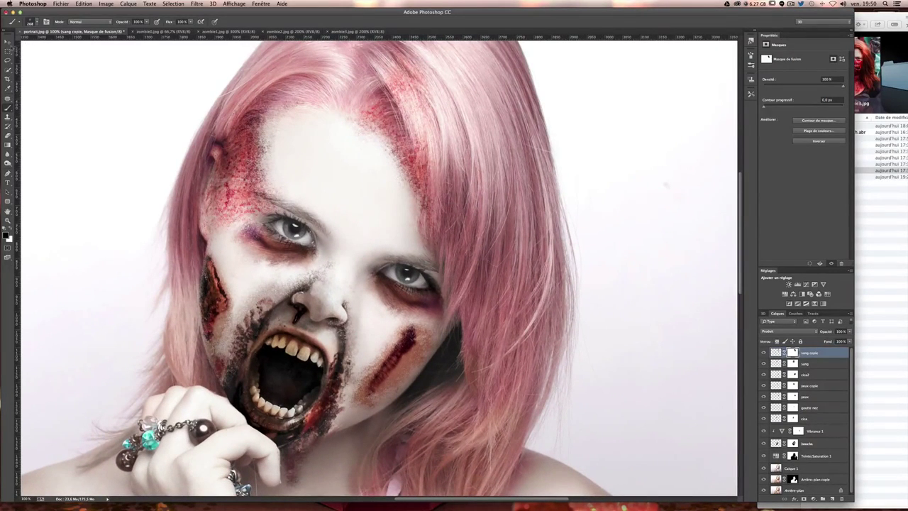
# Duplicate the blood onto the cheek beside the mouth and rotate it about 60°
pyautogui.press('v')
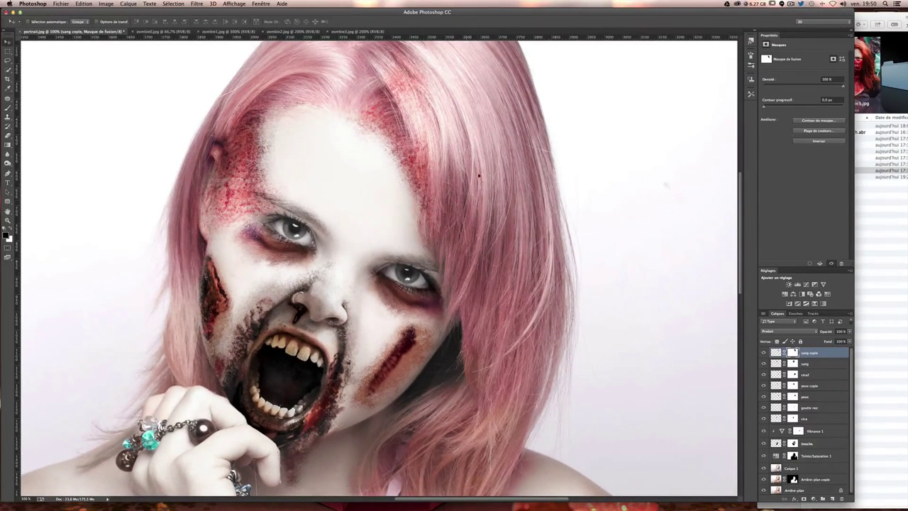
pyautogui.moveTo(479, 176); pyautogui.dragTo(437, 323)
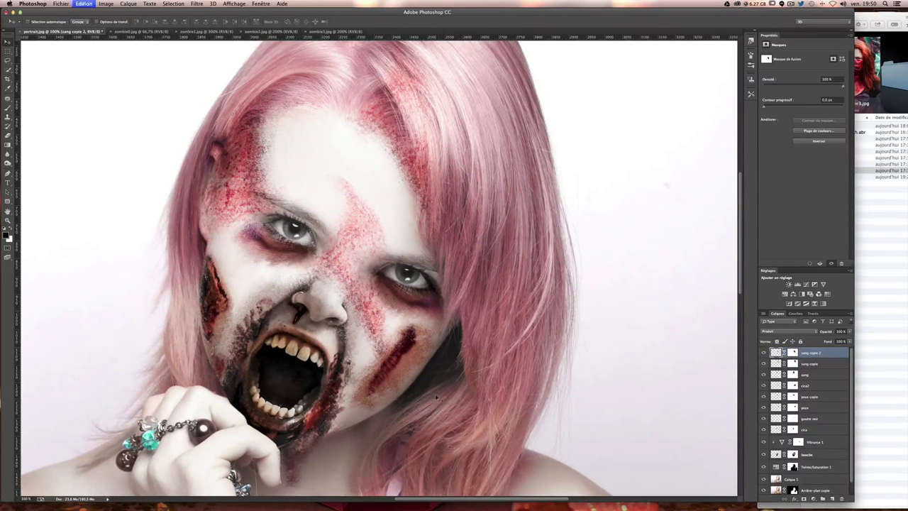
pyautogui.hotkey('ctrl', 't')
pyautogui.moveTo(437, 397)
pyautogui.mouseDown()
pyautogui.moveTo(378, 410)
pyautogui.moveTo(387, 419)
pyautogui.moveTo(391, 375)
pyautogui.mouseUp()
# Warp the cheek blood along the jaw, then duplicate it as sang copie 3
pyautogui.rightClick(391, 375)
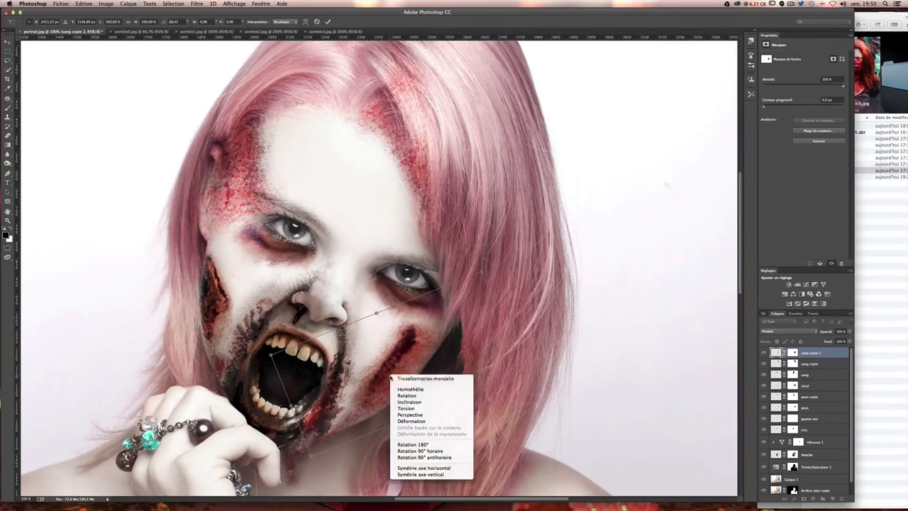
pyautogui.click(413, 421)
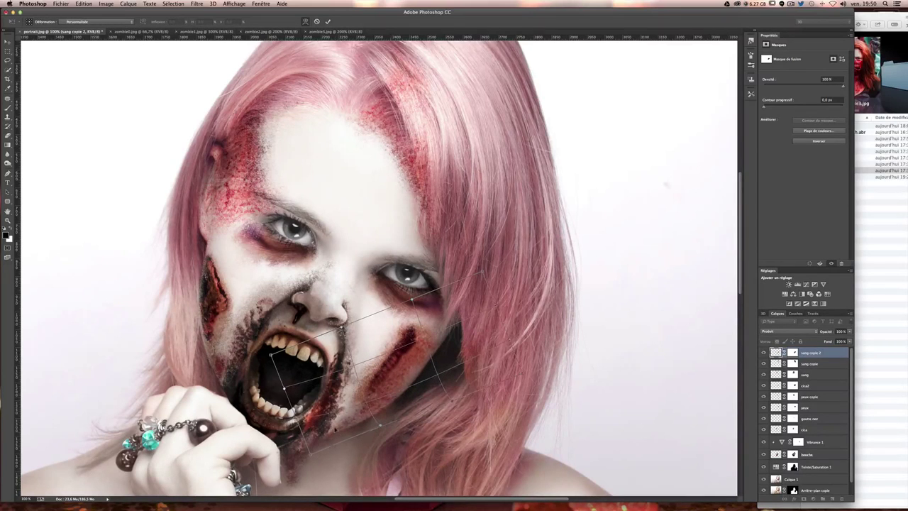
pyautogui.moveTo(349, 430); pyautogui.dragTo(359, 430)
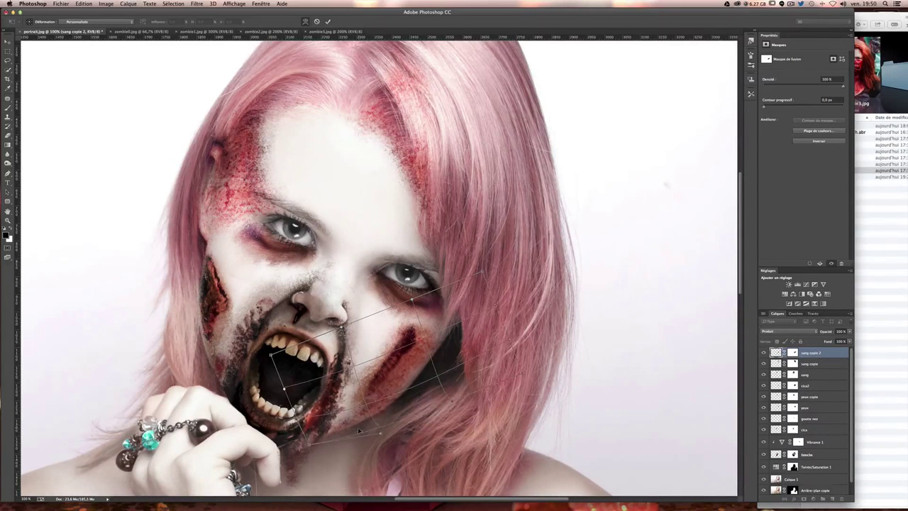
pyautogui.moveTo(416, 400)
pyautogui.mouseDown()
pyautogui.moveTo(427, 381)
pyautogui.moveTo(460, 365)
pyautogui.mouseUp()
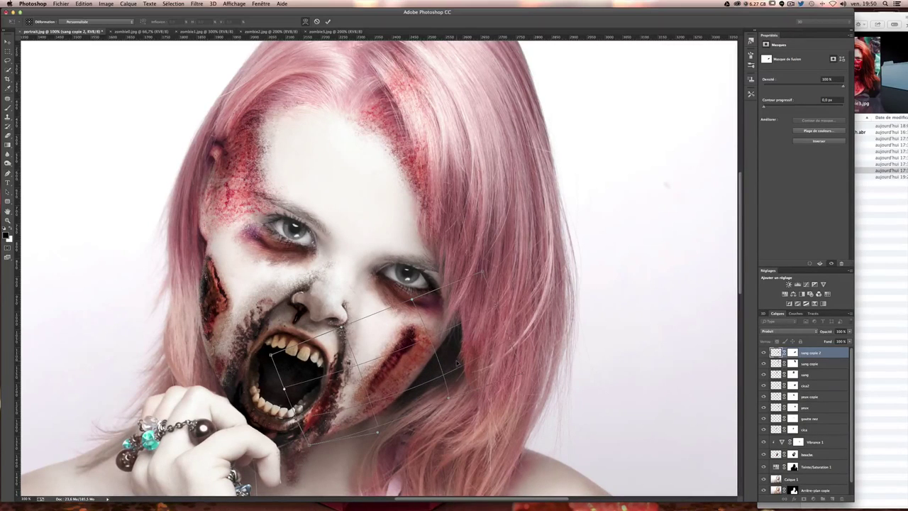
pyautogui.moveTo(460, 365); pyautogui.dragTo(453, 376)
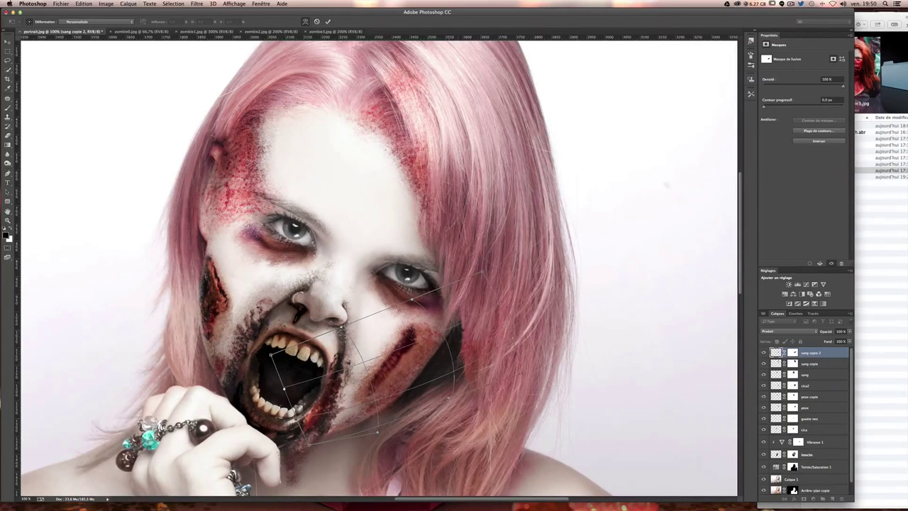
pyautogui.press('Return')
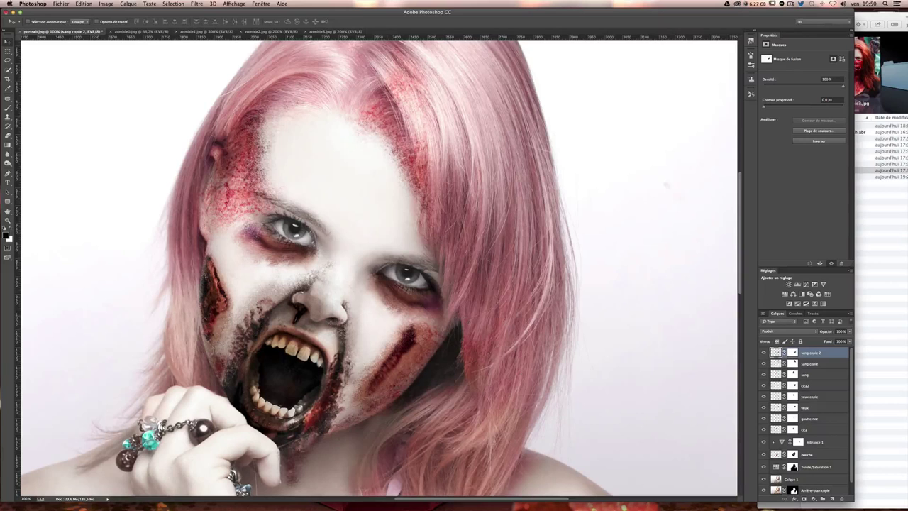
pyautogui.moveTo(449, 363); pyautogui.dragTo(446, 317)
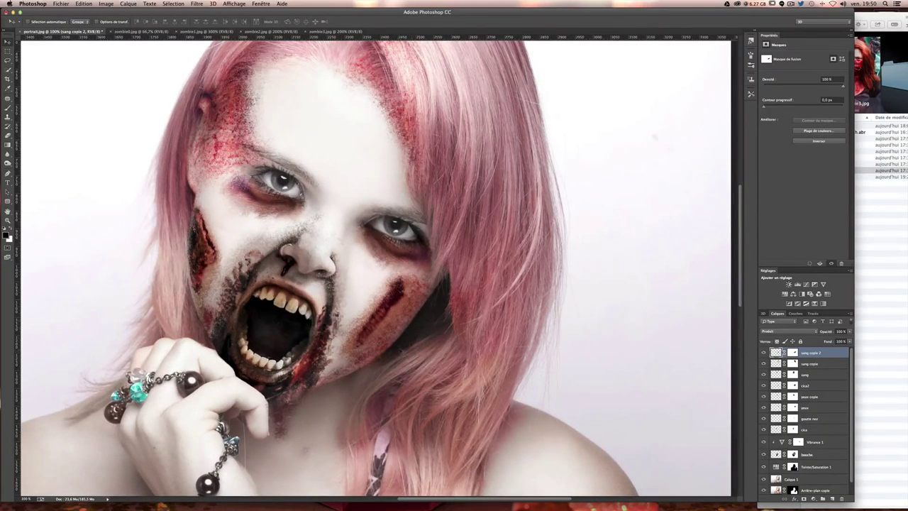
pyautogui.keyDown('alt'); pyautogui.moveTo(389, 347); pyautogui.dragTo(401, 291); pyautogui.keyUp('alt')
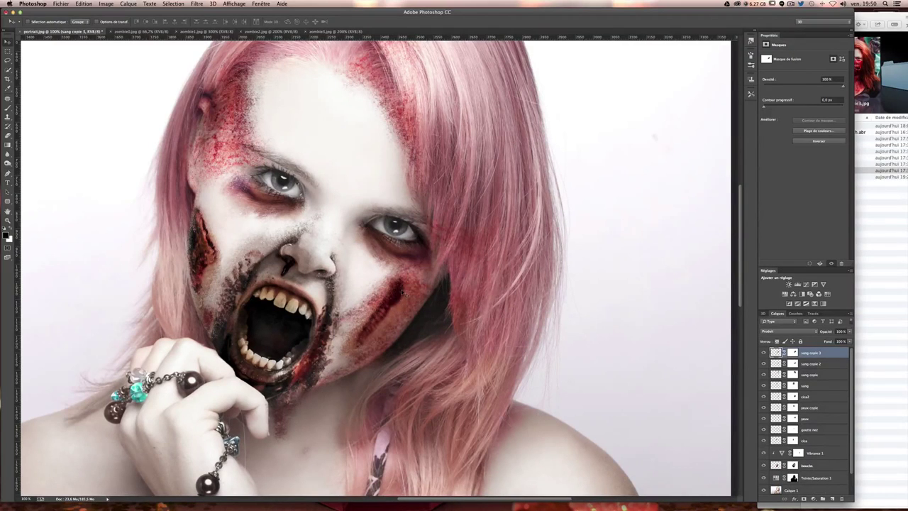
# Shrink and narrow sang copie 3, rotate it to -34.7°, and warp it into a curve
pyautogui.hotkey('ctrl', 't')
pyautogui.moveTo(499, 336)
pyautogui.mouseDown()
pyautogui.moveTo(456, 302)
pyautogui.moveTo(404, 335)
pyautogui.mouseUp()
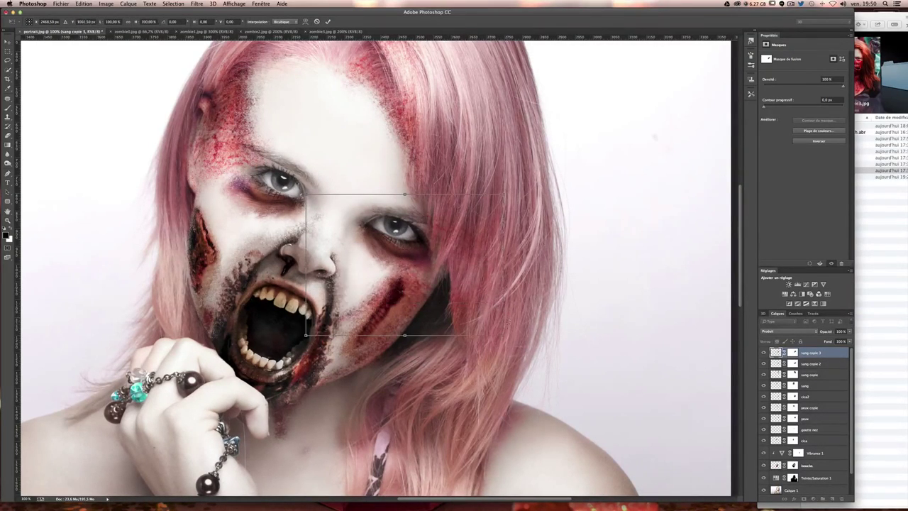
pyautogui.moveTo(501, 339)
pyautogui.mouseDown()
pyautogui.moveTo(462, 307)
pyautogui.moveTo(420, 292)
pyautogui.moveTo(455, 276)
pyautogui.mouseUp()
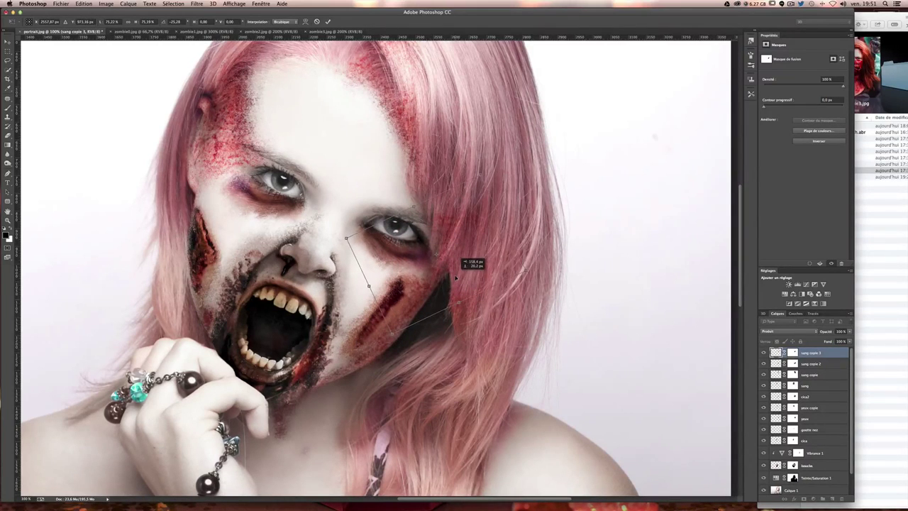
pyautogui.moveTo(456, 278); pyautogui.dragTo(516, 301)
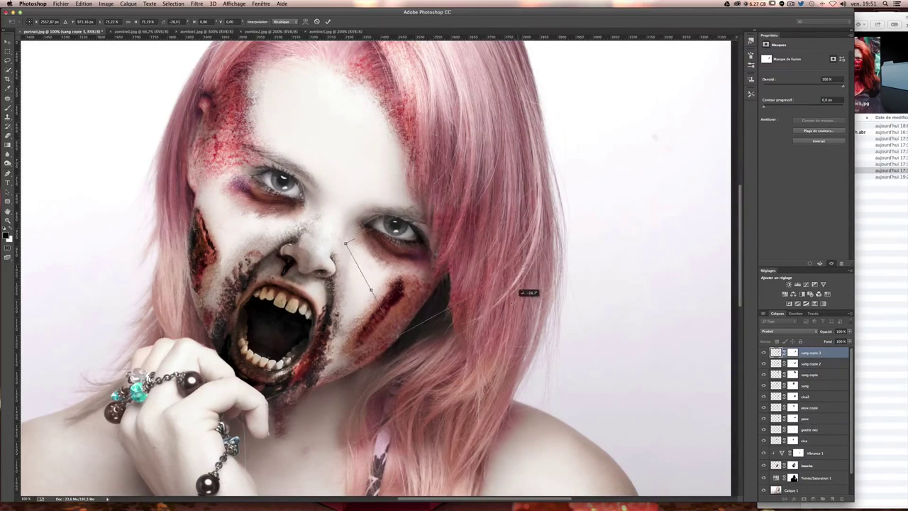
pyautogui.rightClick(461, 272)
pyautogui.click(497, 319)
pyautogui.moveTo(457, 194)
pyautogui.mouseDown()
pyautogui.moveTo(467, 190)
pyautogui.moveTo(448, 295)
pyautogui.mouseUp()
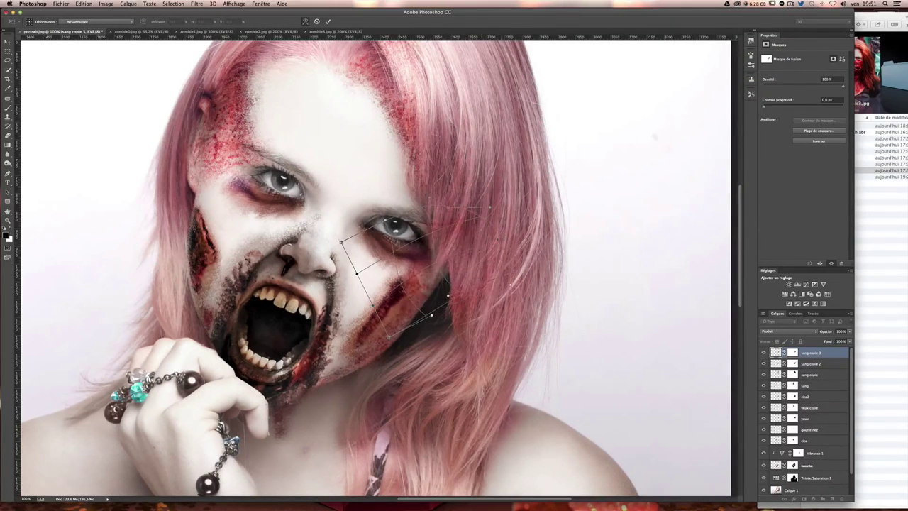
pyautogui.moveTo(369, 254)
pyautogui.mouseDown()
pyautogui.moveTo(398, 298)
pyautogui.moveTo(430, 320)
pyautogui.moveTo(435, 297)
pyautogui.moveTo(396, 328)
pyautogui.mouseUp()
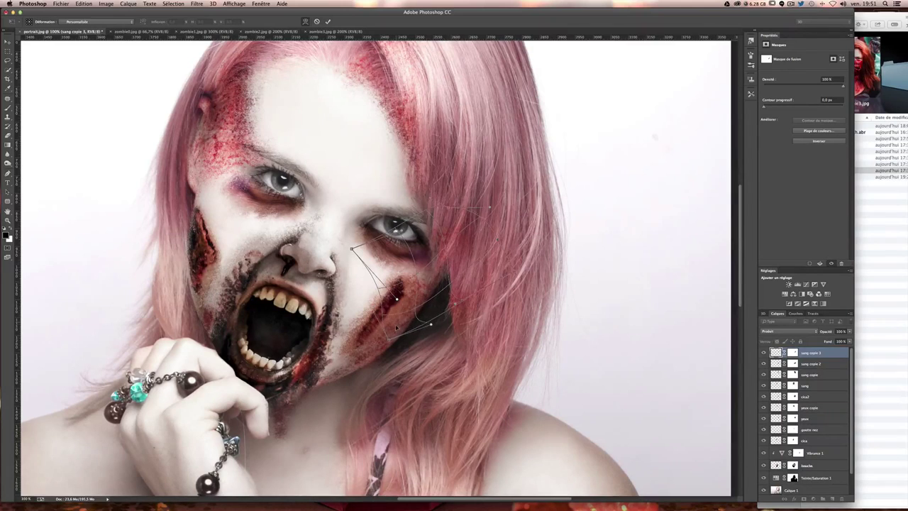
pyautogui.press('Return')
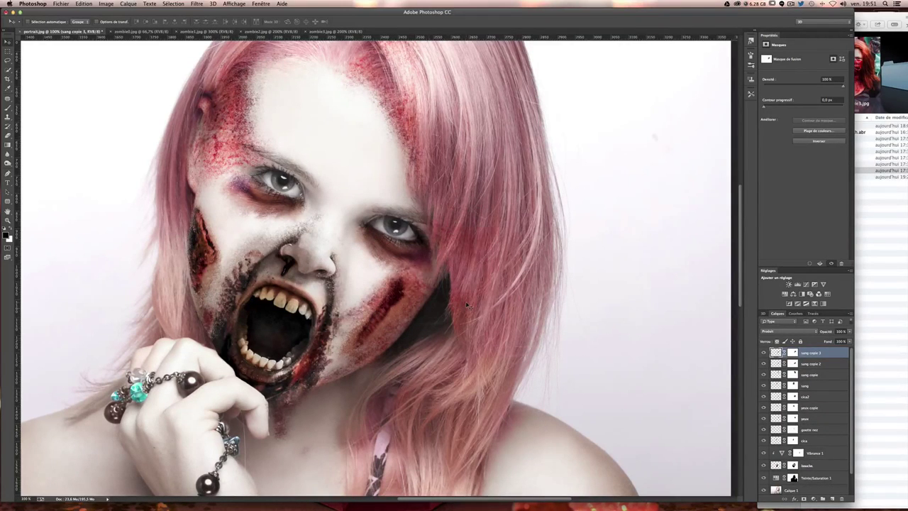
# Check the cheek streak, nudge it down-left, and zoom the face to 100%
pyautogui.click(763, 353)
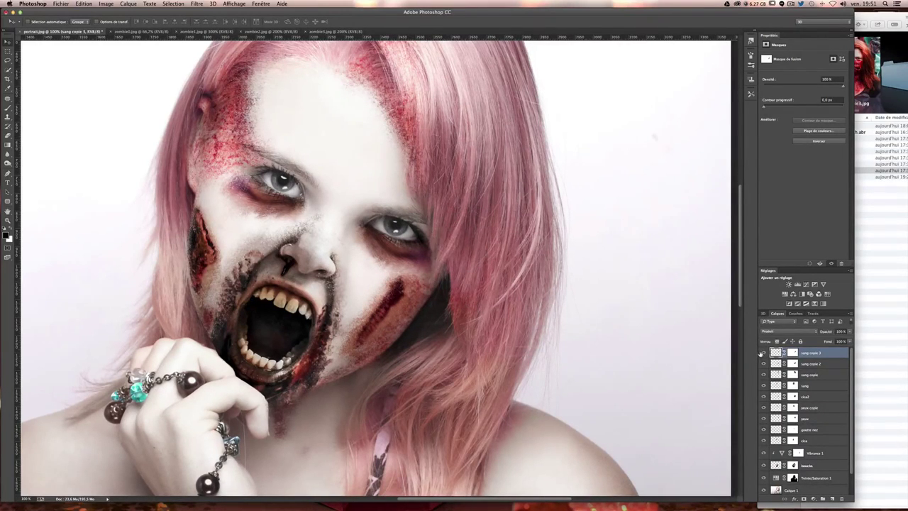
pyautogui.moveTo(443, 266); pyautogui.dragTo(433, 280)
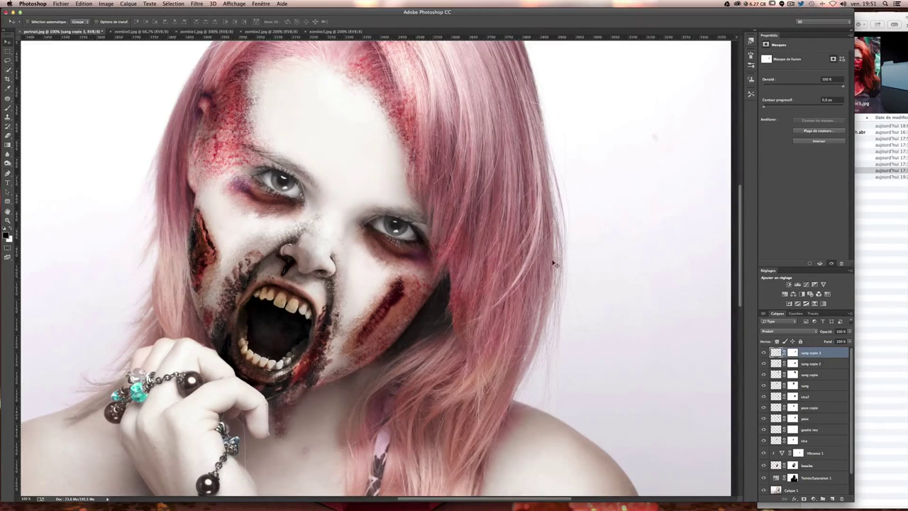
pyautogui.hotkey('ctrl', '-')
pyautogui.hotkey('ctrl', '-')
pyautogui.hotkey('ctrl', '+')
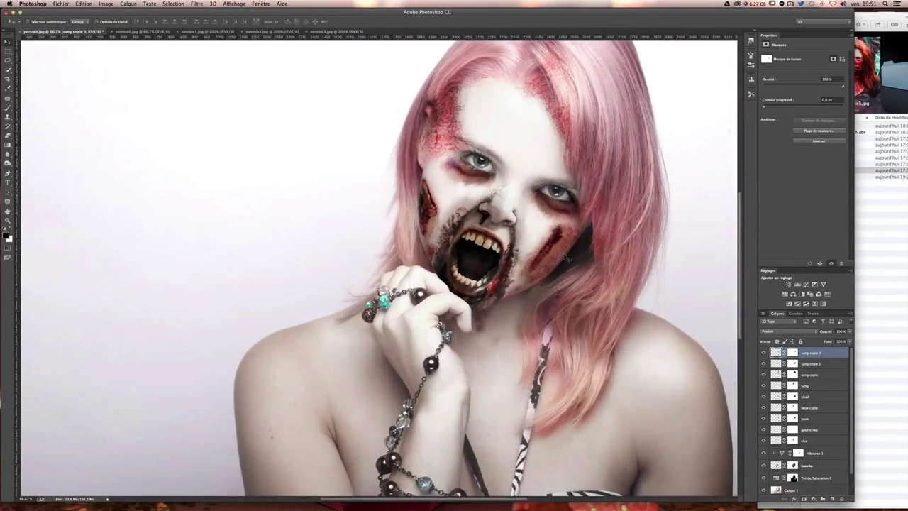
pyautogui.hscroll(3, 379, 267)
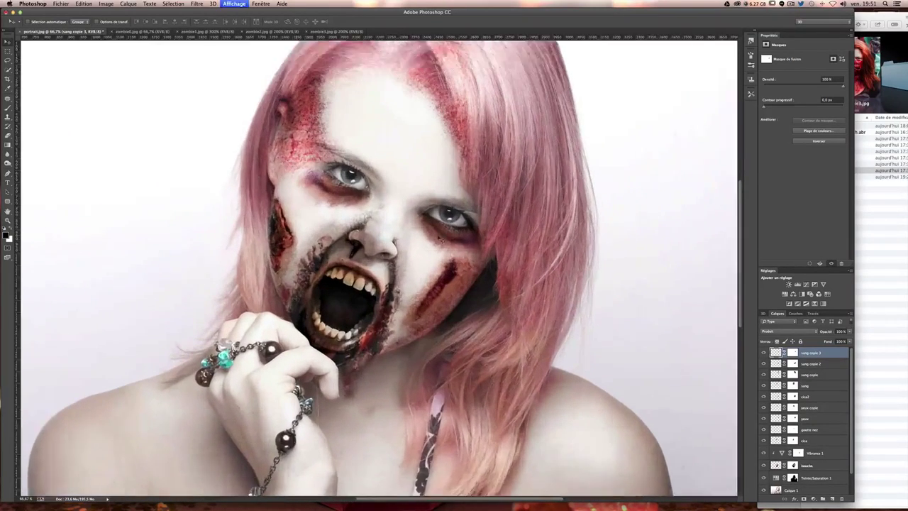
pyautogui.hotkey('ctrl', '+')
# Scroll the canvas until the model's left shoulder and upper arm are visible
pyautogui.scroll(2, 447, 202)
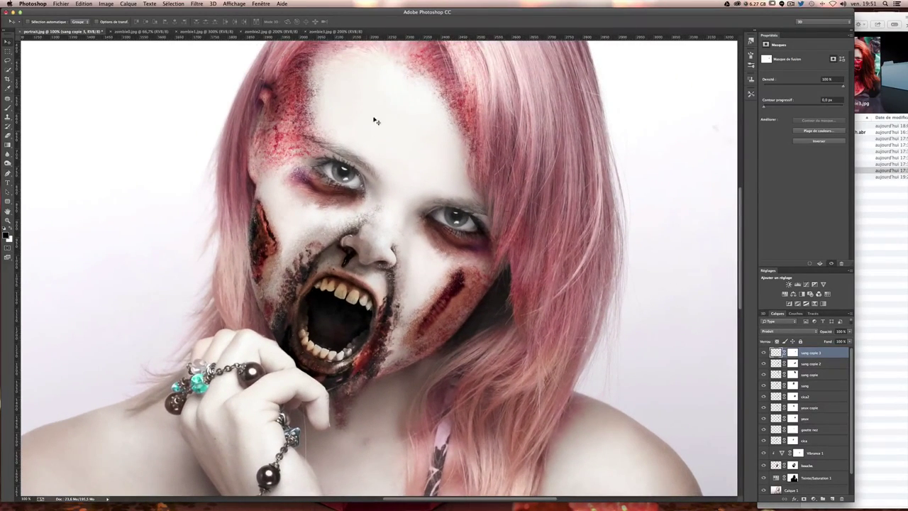
pyautogui.scroll(2, 408, 167)
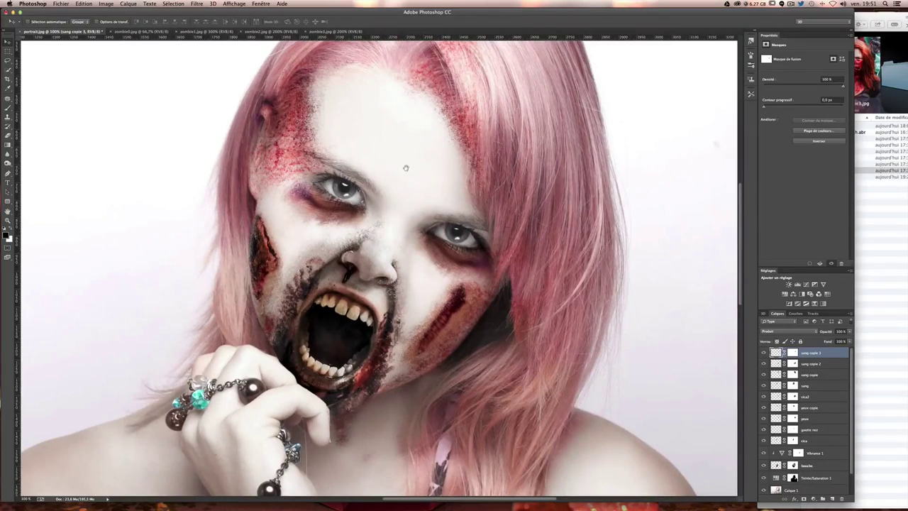
pyautogui.scroll(-5, 449, 211)
pyautogui.scroll(-4, 458, 198)
pyautogui.scroll(7, 454, 234)
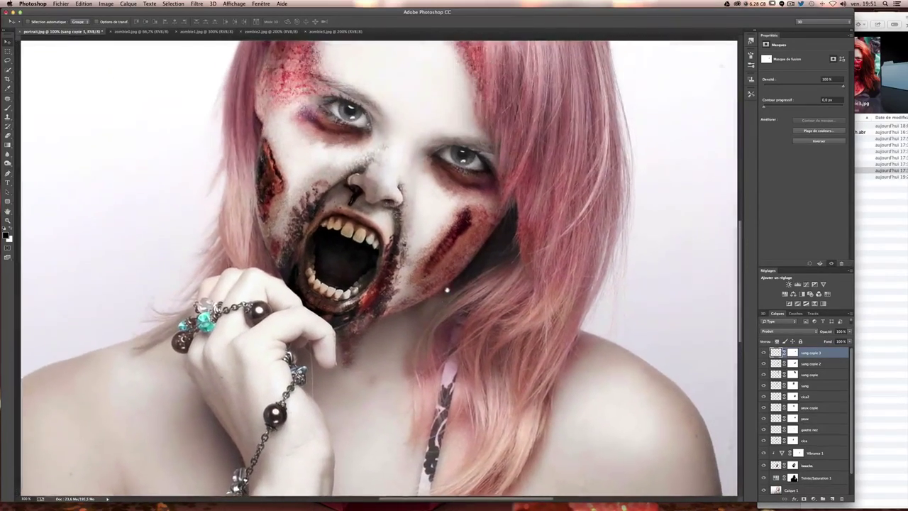
pyautogui.scroll(2, 447, 284)
pyautogui.scroll(2, 451, 234)
pyautogui.scroll(-5, 461, 213)
pyautogui.scroll(-3, 472, 202)
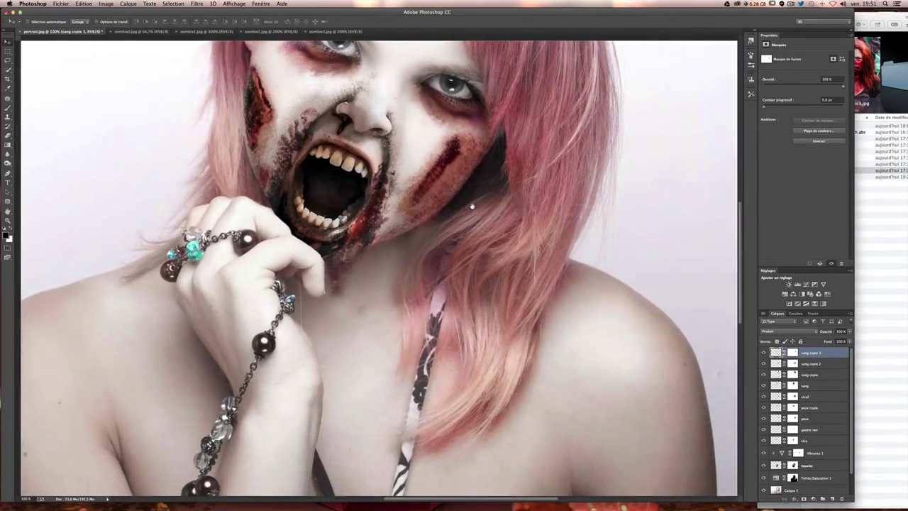
pyautogui.scroll(-3, 406, 177)
pyautogui.scroll(-1, 406, 178)
pyautogui.scroll(-4, 405, 178)
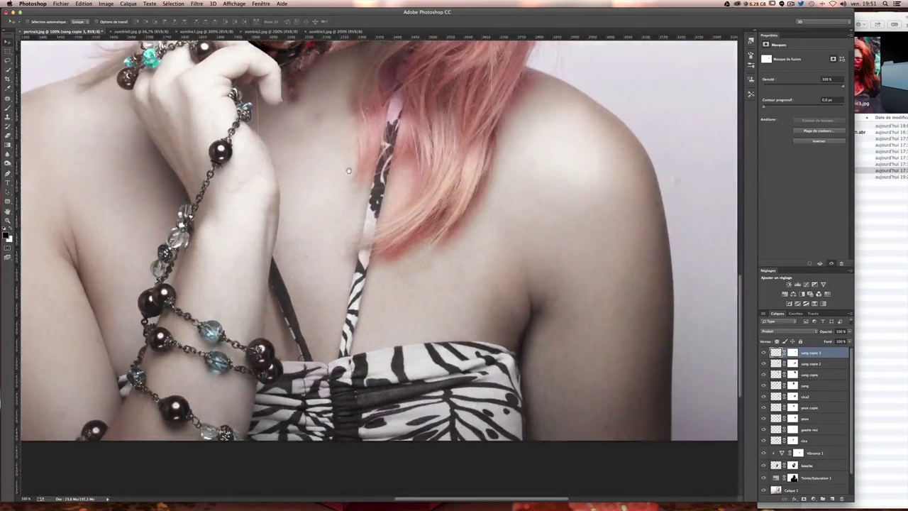
pyautogui.hscroll(-3, 406, 177)
pyautogui.hscroll(-3, 418, 206)
pyautogui.scroll(2, 441, 246)
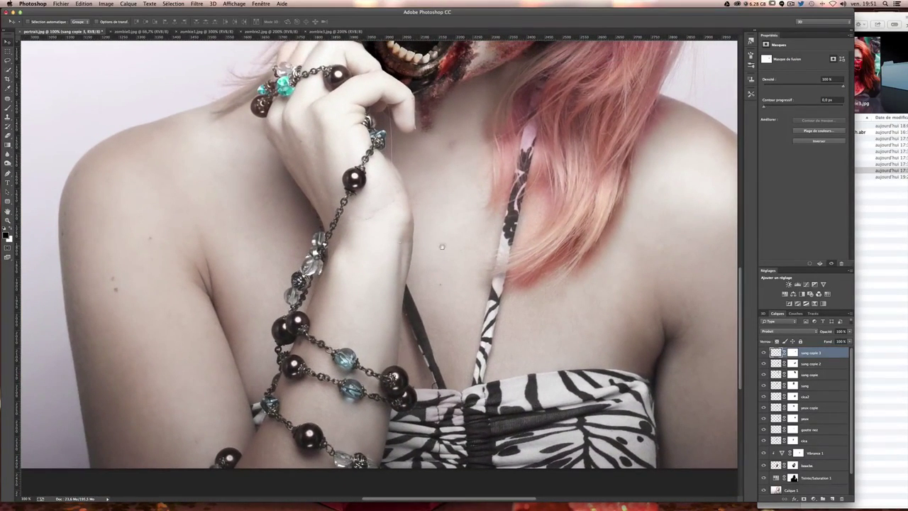
pyautogui.click(7, 60)
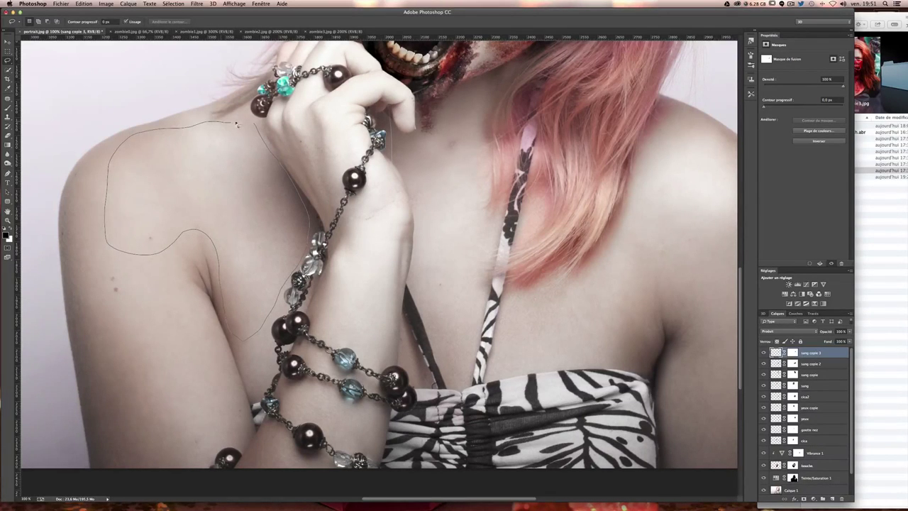
# Copy the lassoed shoulder skin to a new layer, Calque 2, and move it over the mouth
pyautogui.moveTo(253, 123); pyautogui.dragTo(254, 122)
pyautogui.scroll(5, 426, 213)
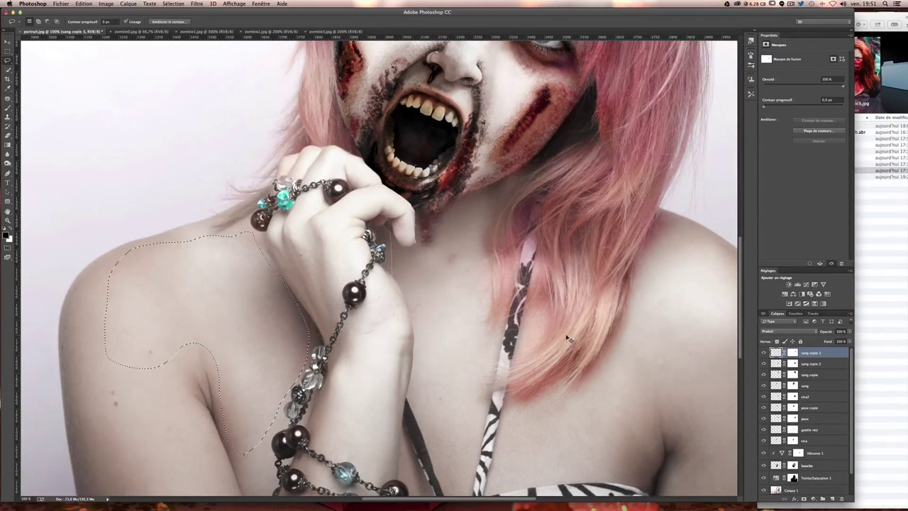
pyautogui.hotkey('ctrl', 'j')
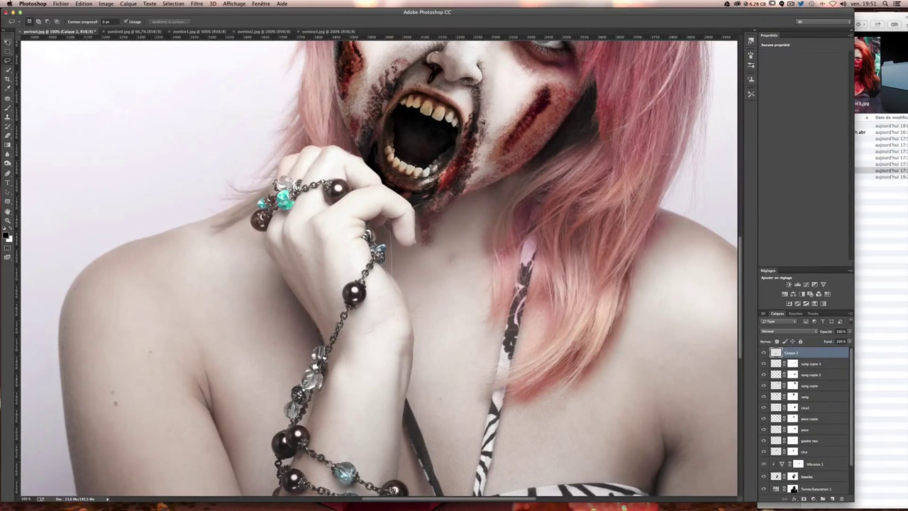
pyautogui.press('v')
pyautogui.moveTo(383, 355); pyautogui.dragTo(426, 284)
pyautogui.scroll(5, 426, 284)
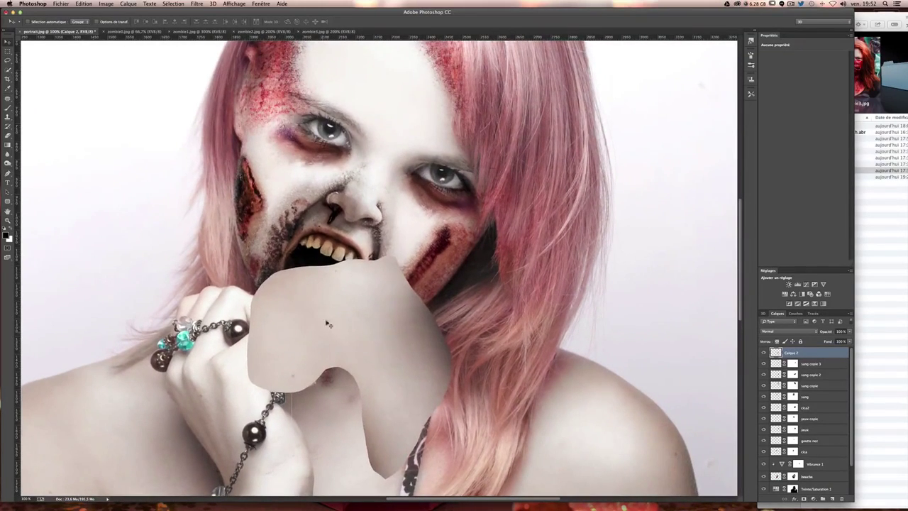
# Move the Calque 2 skin patch onto the forehead and left eye, warping it off the hair
pyautogui.moveTo(327, 324); pyautogui.dragTo(377, 212)
pyautogui.scroll(5, 355, 270)
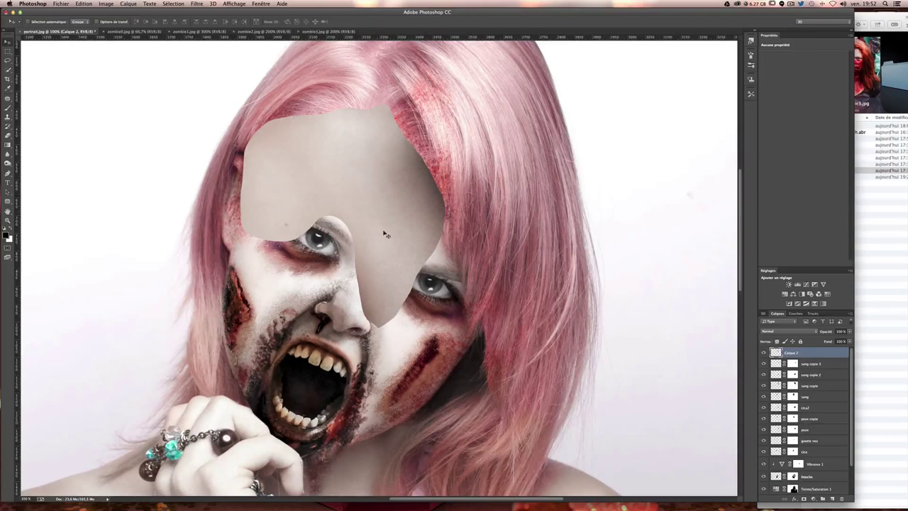
pyautogui.hotkey('ctrl', 't')
pyautogui.rightClick(377, 218)
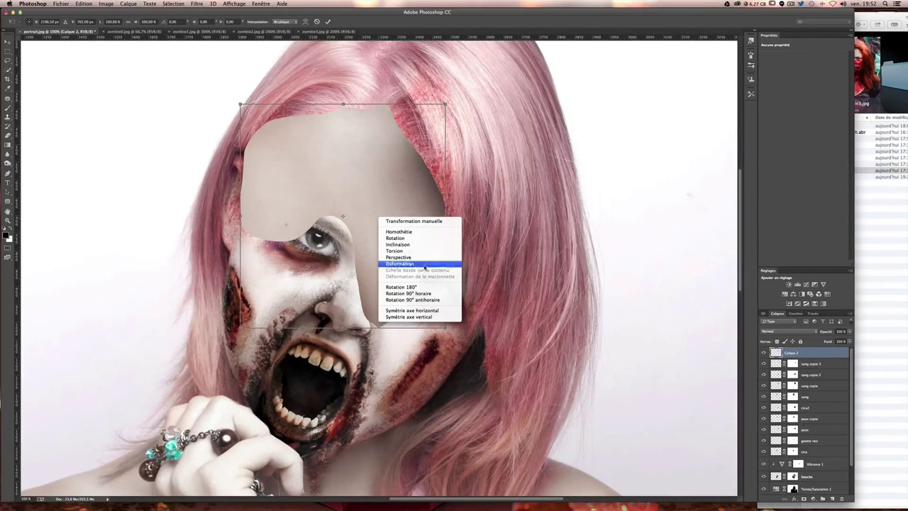
pyautogui.click(424, 264)
pyautogui.moveTo(273, 321)
pyautogui.mouseDown()
pyautogui.moveTo(303, 281)
pyautogui.moveTo(377, 308)
pyautogui.moveTo(425, 267)
pyautogui.moveTo(437, 203)
pyautogui.moveTo(462, 160)
pyautogui.mouseUp()
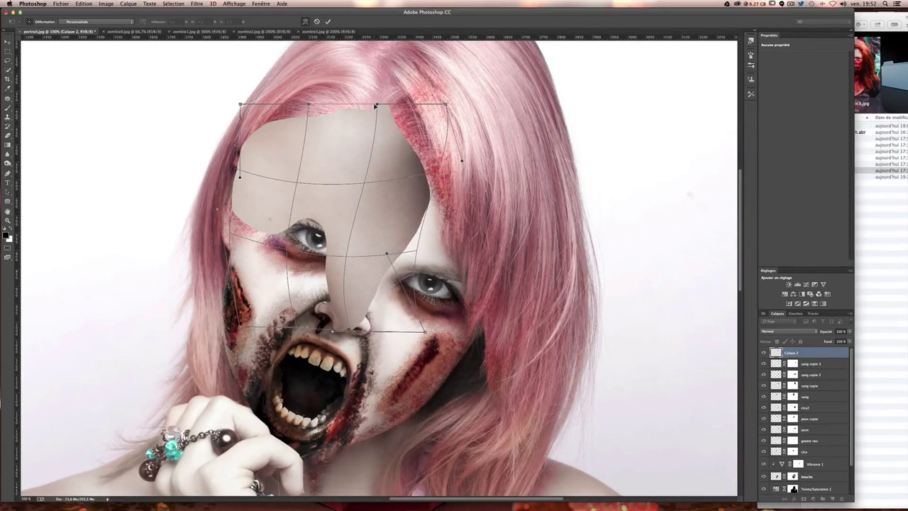
pyautogui.moveTo(376, 105); pyautogui.dragTo(380, 141)
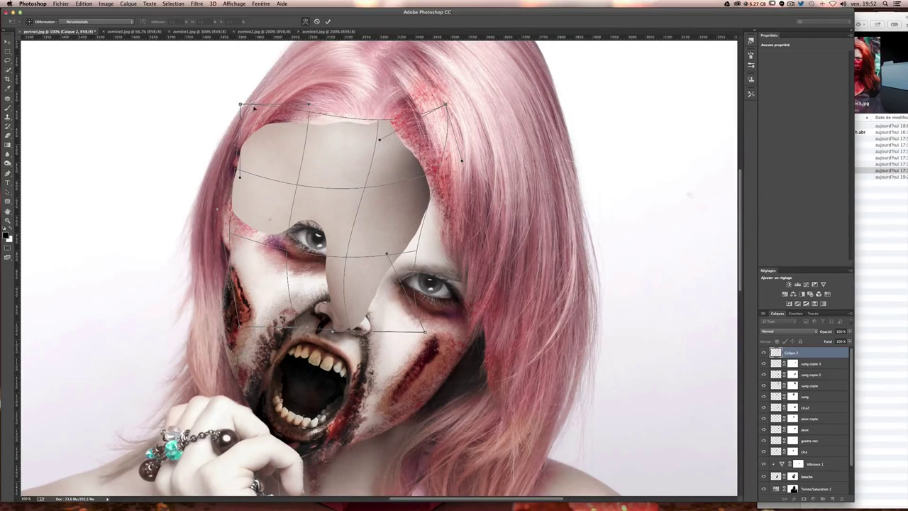
pyautogui.moveTo(240, 105); pyautogui.dragTo(252, 181)
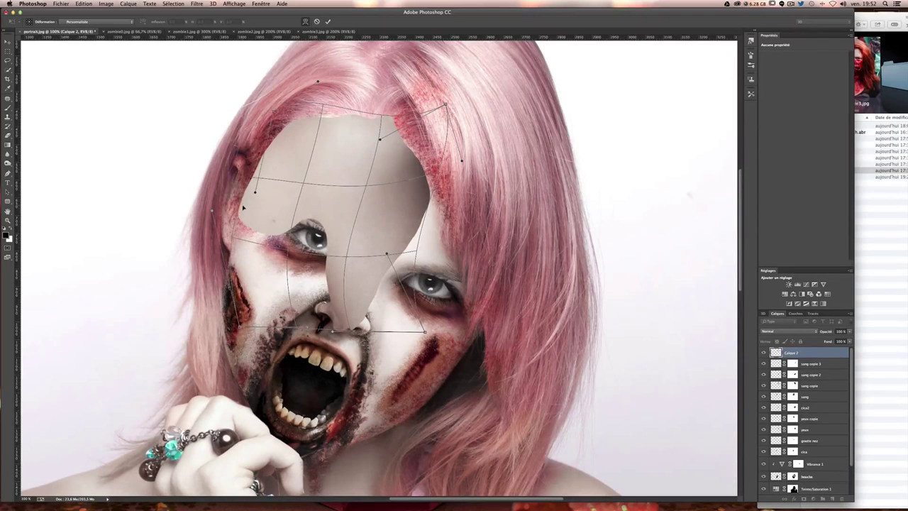
pyautogui.moveTo(253, 181); pyautogui.dragTo(264, 189)
pyautogui.moveTo(337, 217)
pyautogui.mouseDown()
pyautogui.moveTo(347, 225)
pyautogui.moveTo(287, 226)
pyautogui.mouseUp()
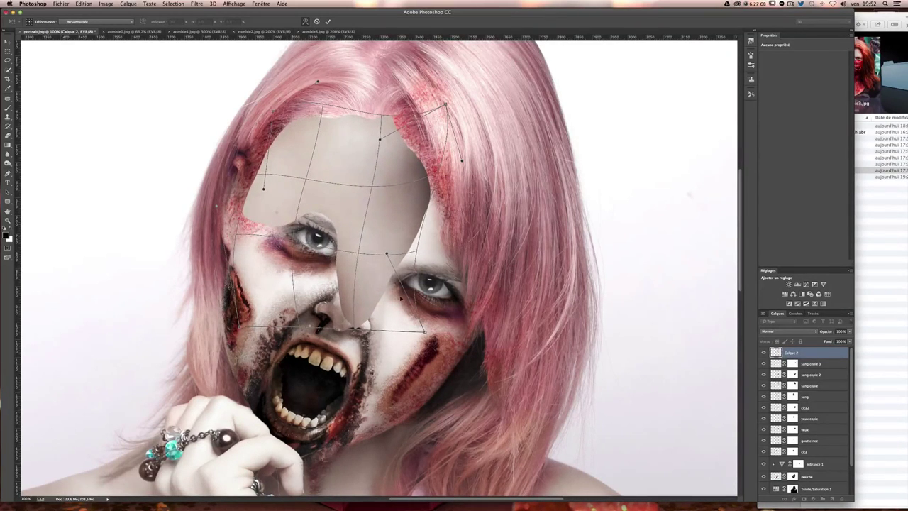
pyautogui.press('Return')
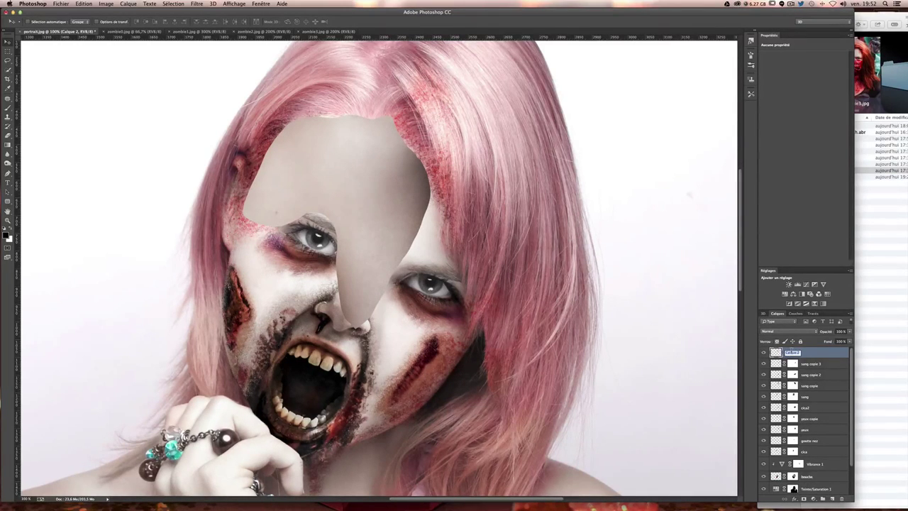
pyautogui.write('grain')
# Rename the patch layer 'grain', add a layer mask, and mask away its left and top edges
pyautogui.press('Return')
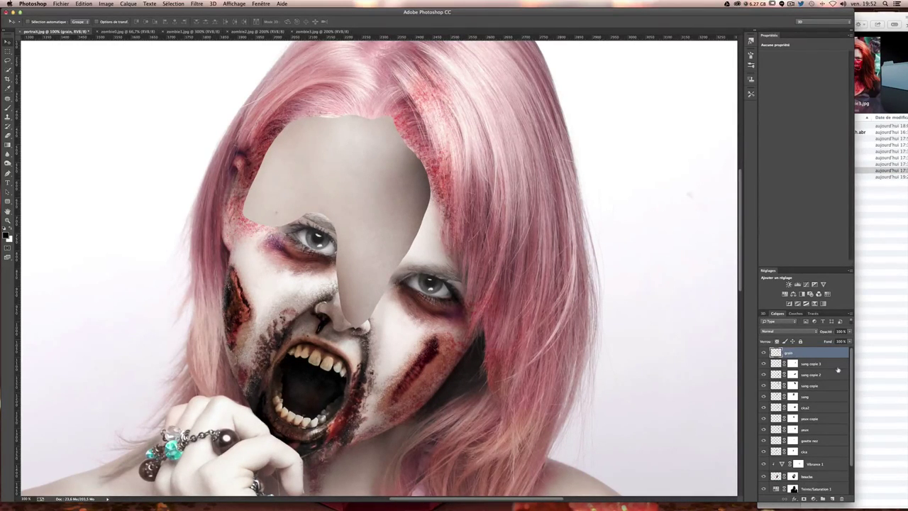
pyautogui.click(803, 500)
pyautogui.click(8, 108)
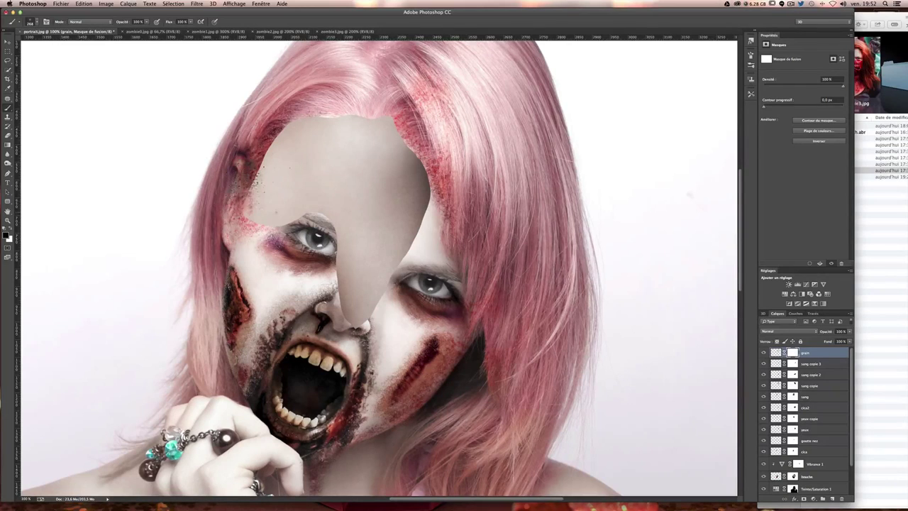
pyautogui.moveTo(266, 149); pyautogui.dragTo(251, 213)
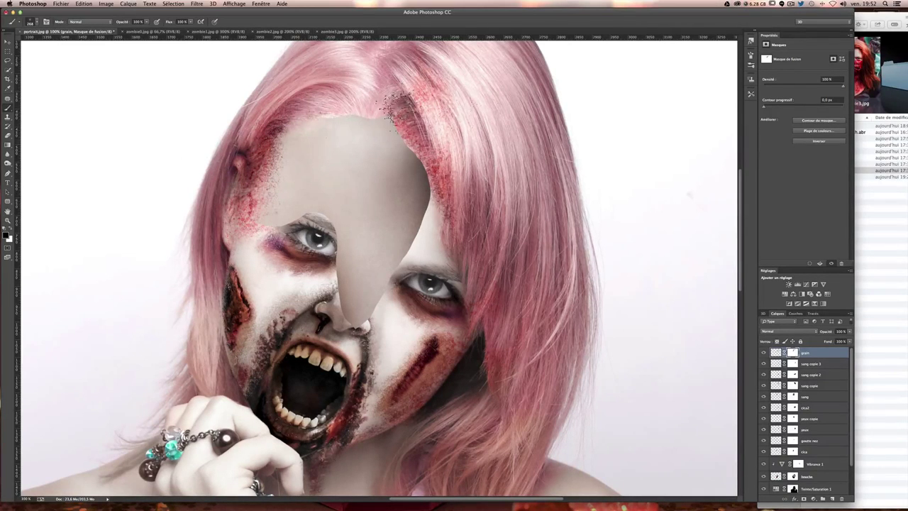
pyautogui.moveTo(397, 107); pyautogui.dragTo(320, 108)
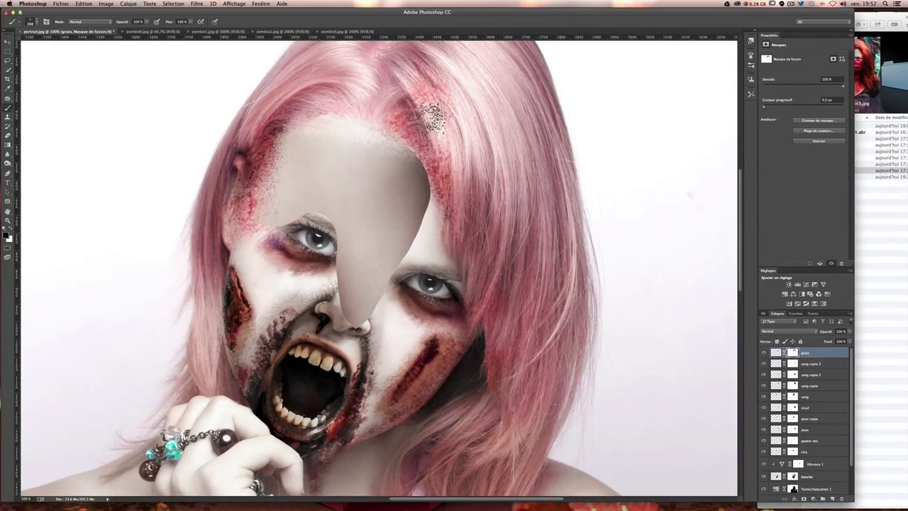
pyautogui.moveTo(426, 119); pyautogui.dragTo(446, 146)
# Mask the patch off the nose tip, speckle its forehead edge, and enlarge the brush to 412
pyautogui.moveTo(350, 317); pyautogui.dragTo(341, 280)
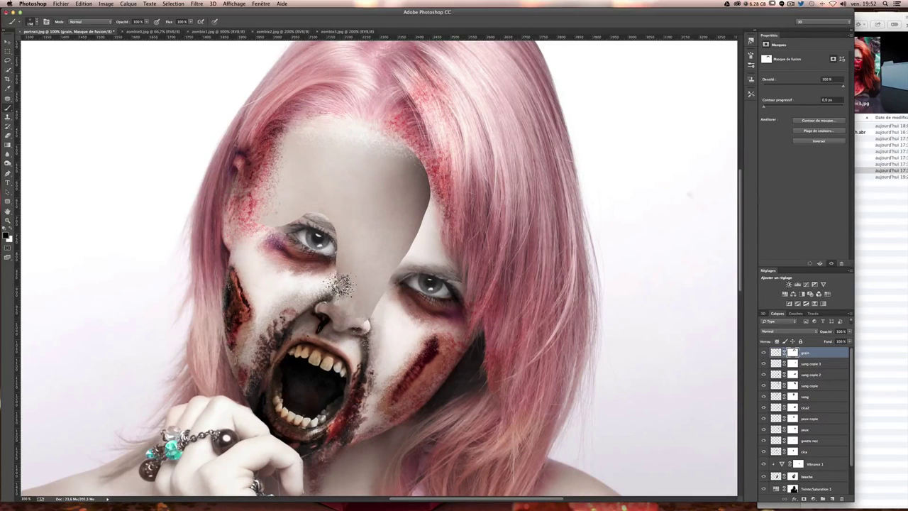
pyautogui.moveTo(298, 213); pyautogui.dragTo(288, 221)
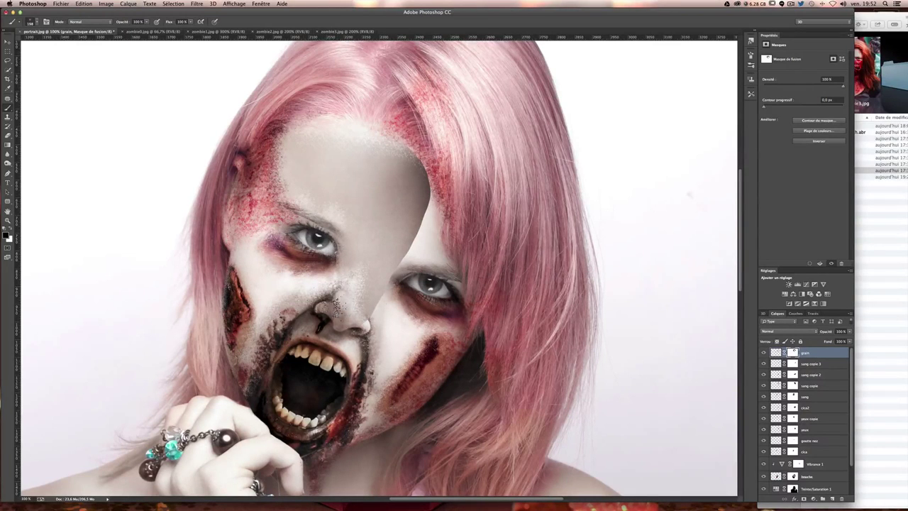
pyautogui.moveTo(422, 184); pyautogui.dragTo(484, 150)
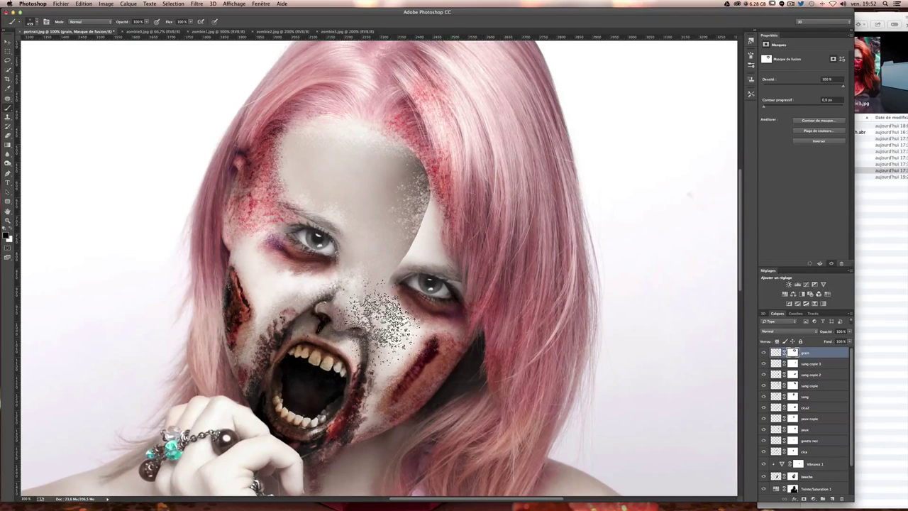
pyautogui.click(34, 22)
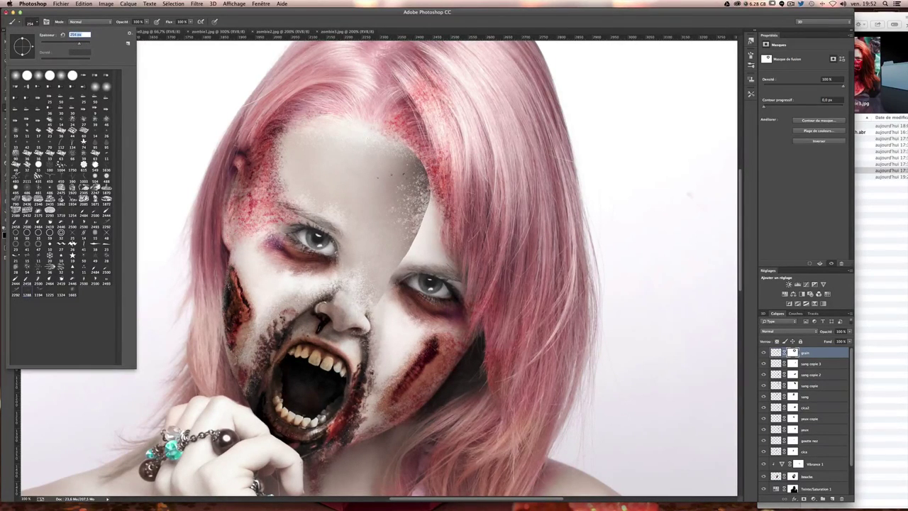
pyautogui.moveTo(80, 46); pyautogui.dragTo(84, 46)
pyautogui.press('Return')
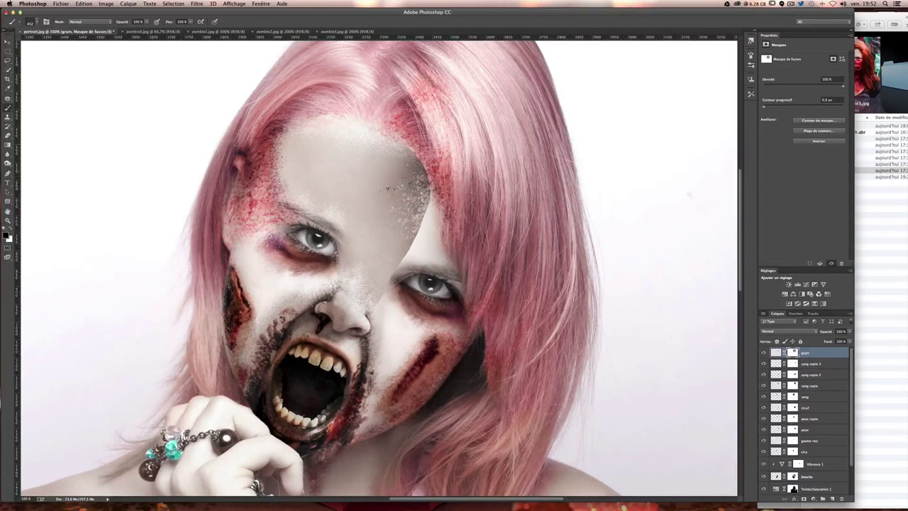
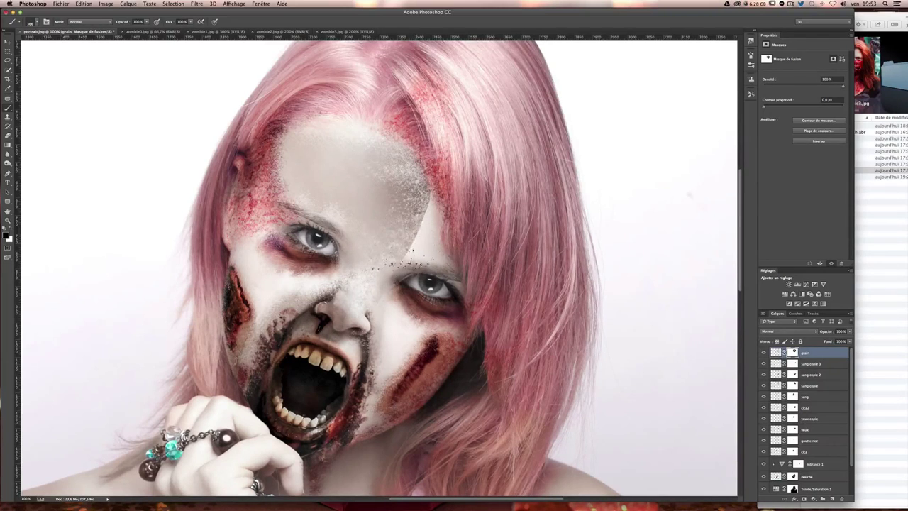
# With a smaller scatter brush preset, paint grain into the mask across the forehead
pyautogui.press('.')
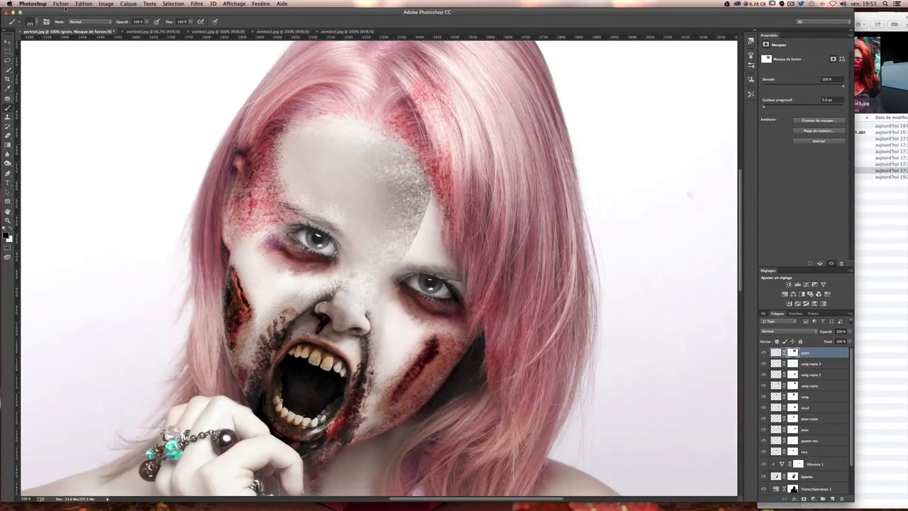
pyautogui.click(33, 23)
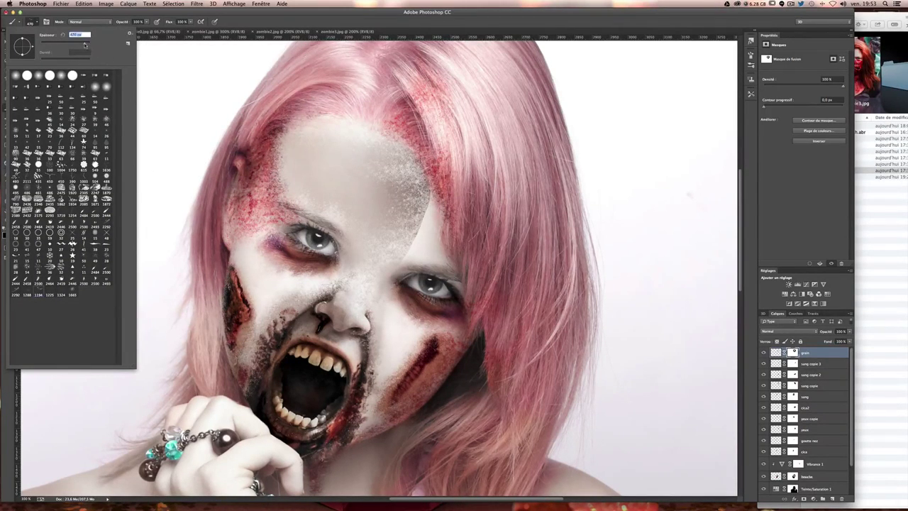
pyautogui.press('Return')
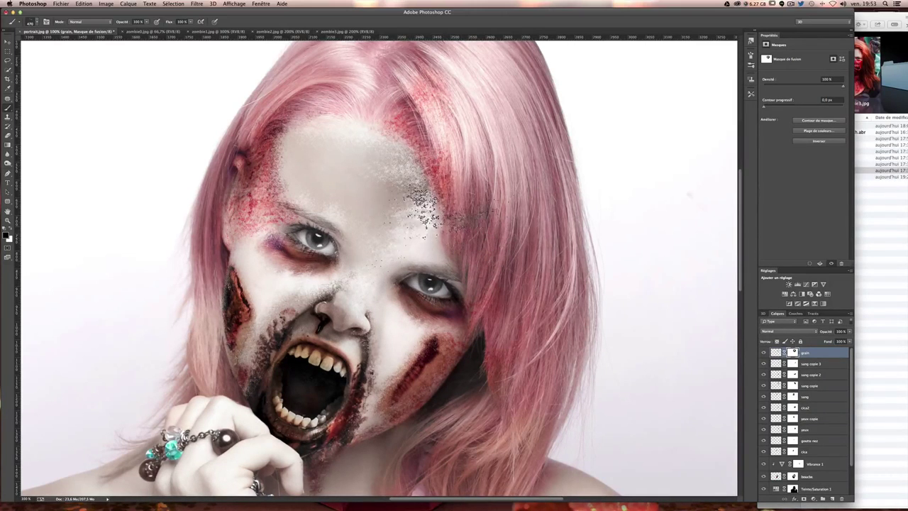
pyautogui.moveTo(334, 181); pyautogui.dragTo(383, 200)
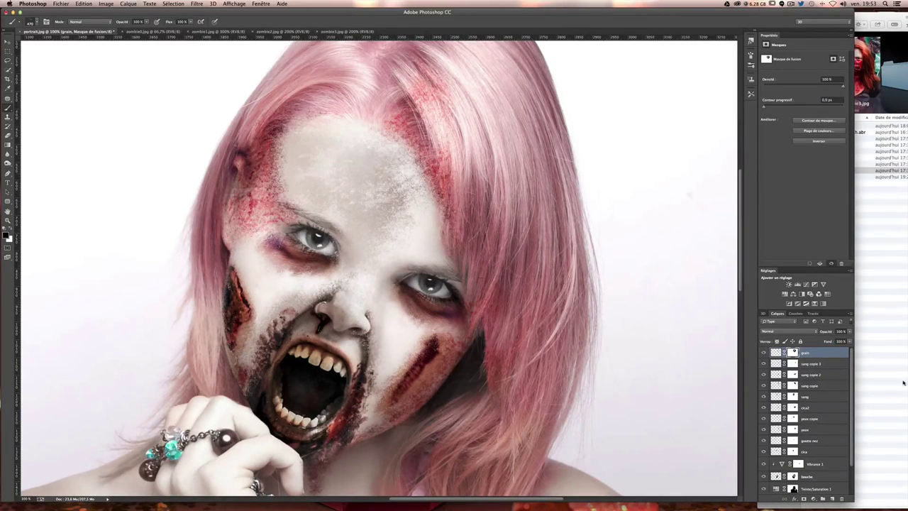
# Set the grain layer to Produit blending and nudge its texture slightly upward
pyautogui.click(775, 352)
pyautogui.click(781, 331)
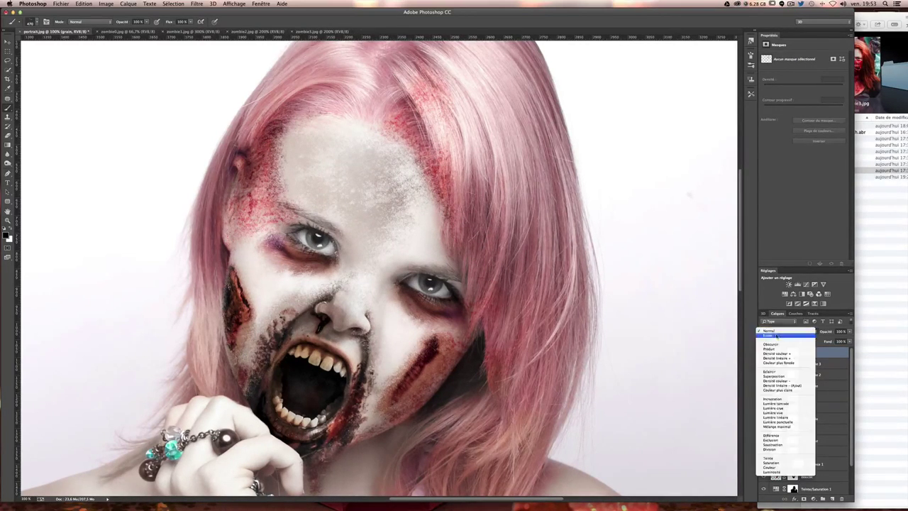
pyautogui.click(780, 347)
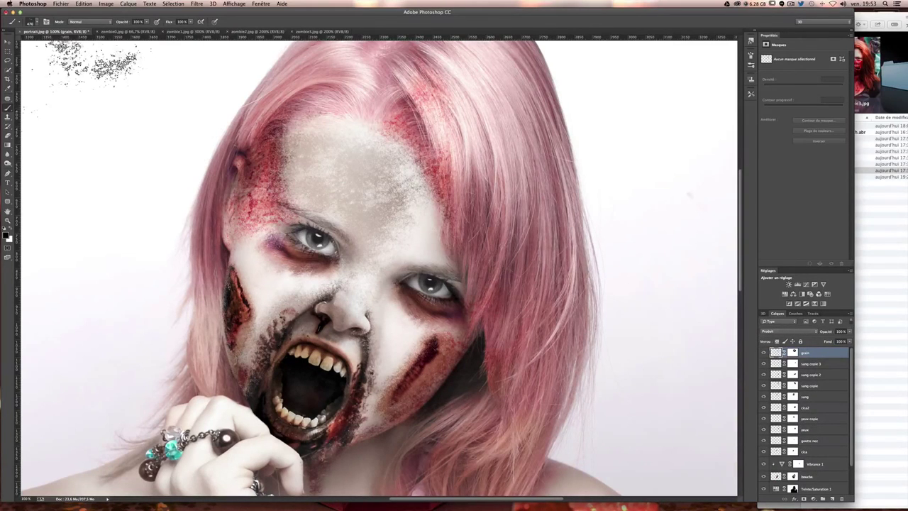
pyautogui.click(9, 43)
pyautogui.moveTo(390, 188)
pyautogui.mouseDown()
pyautogui.moveTo(390, 176)
pyautogui.moveTo(365, 178)
pyautogui.mouseUp()
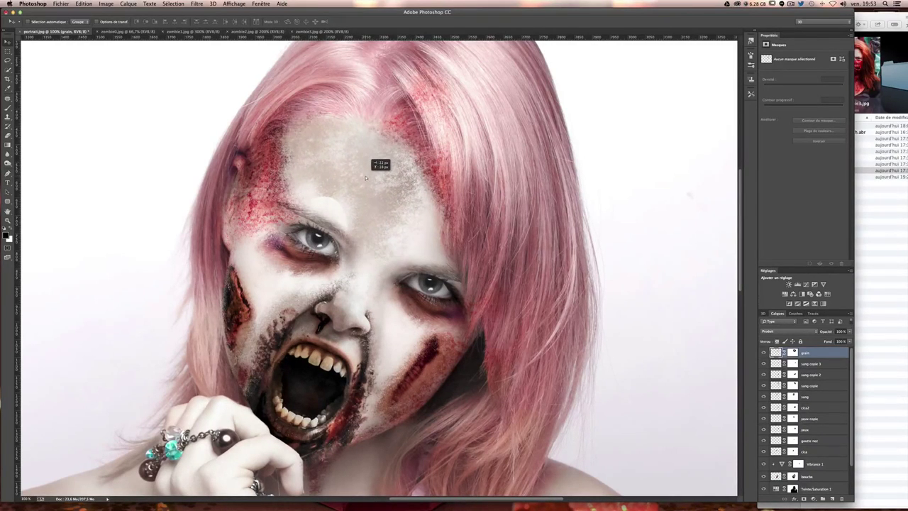
# Warp the grain texture to follow the forehead's curve, then retarget its mask for painting
pyautogui.hotkey('ctrl', 't')
pyautogui.rightClick(347, 215)
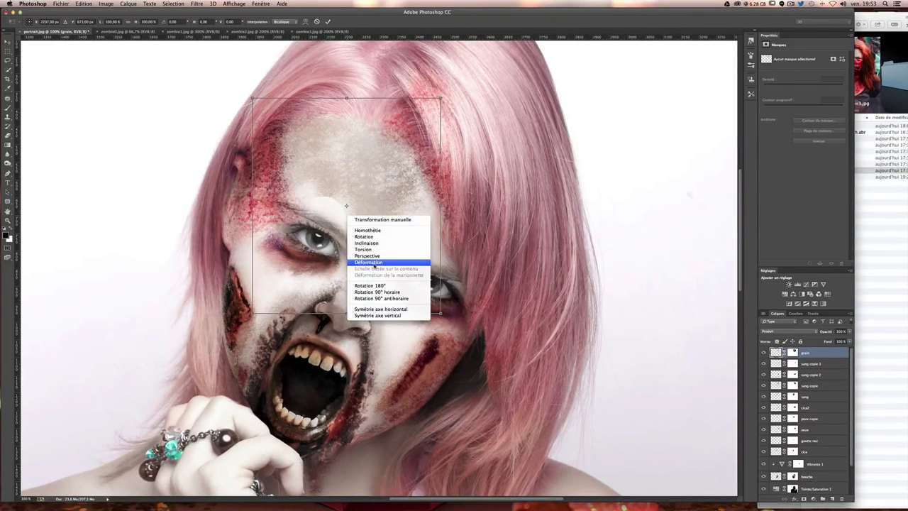
pyautogui.click(369, 262)
pyautogui.moveTo(341, 202)
pyautogui.mouseDown()
pyautogui.moveTo(323, 222)
pyautogui.moveTo(315, 209)
pyautogui.mouseUp()
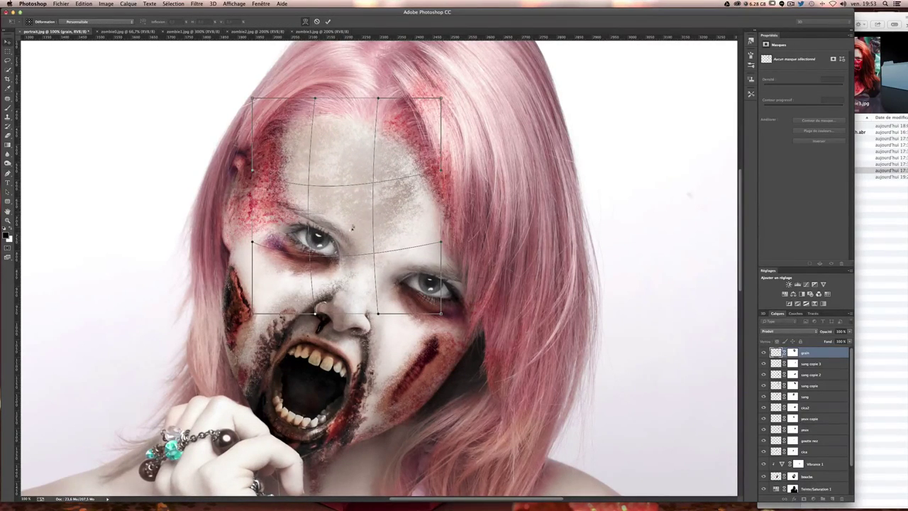
pyautogui.press('Return')
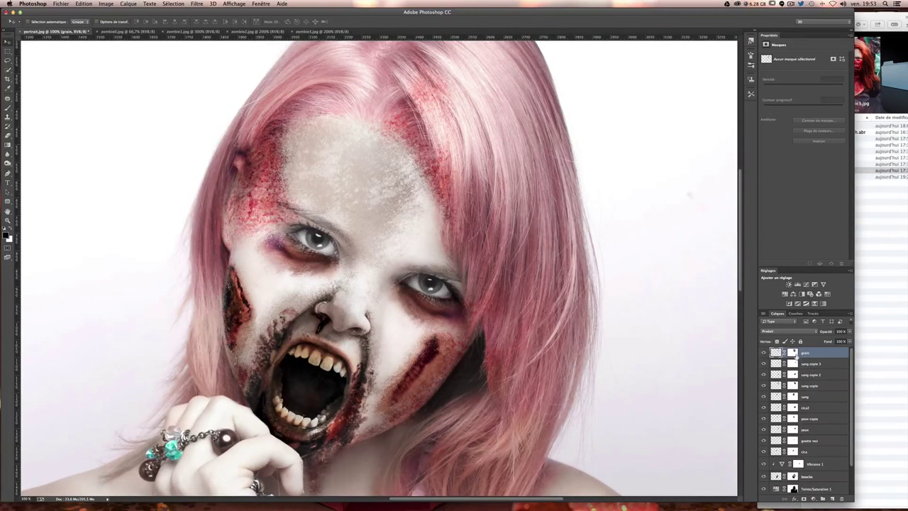
pyautogui.click(792, 353)
pyautogui.click(8, 107)
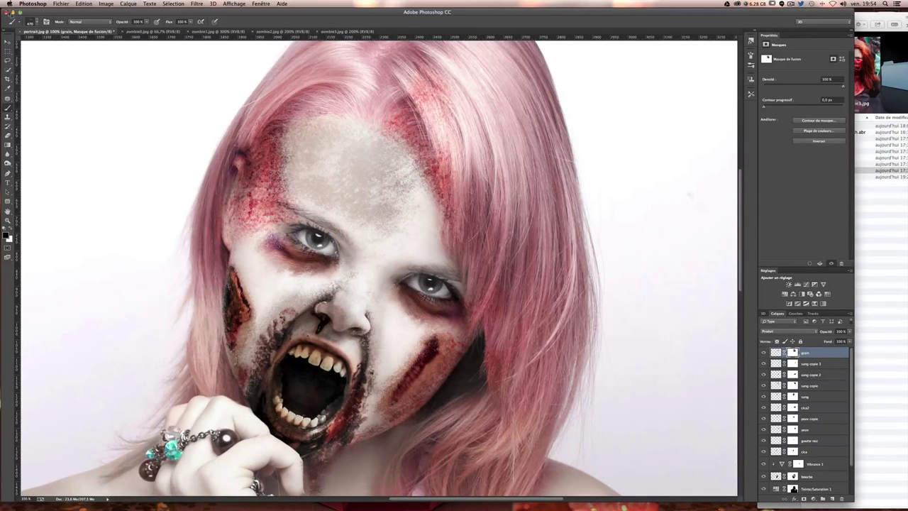
# Shrink the brush to 140 px, undo a stroke, and shift the grain down about 10 px
pyautogui.click(30, 22)
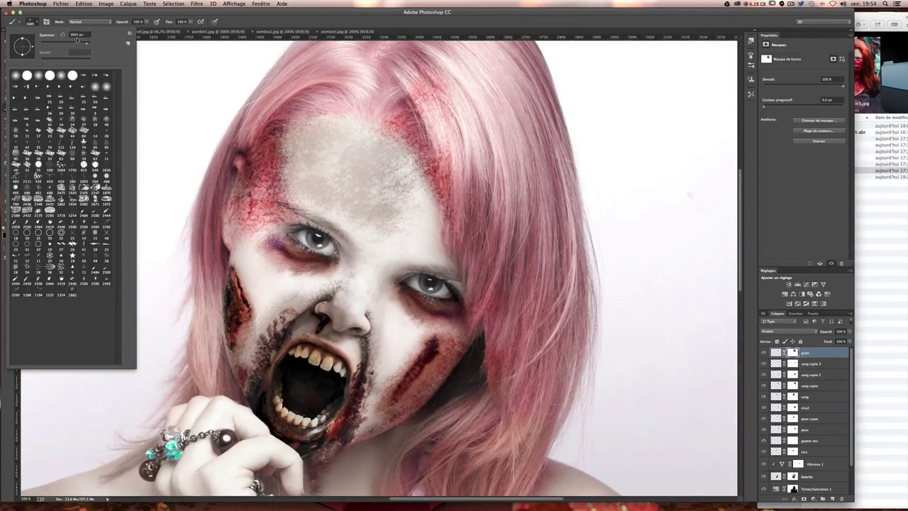
pyautogui.press('Return')
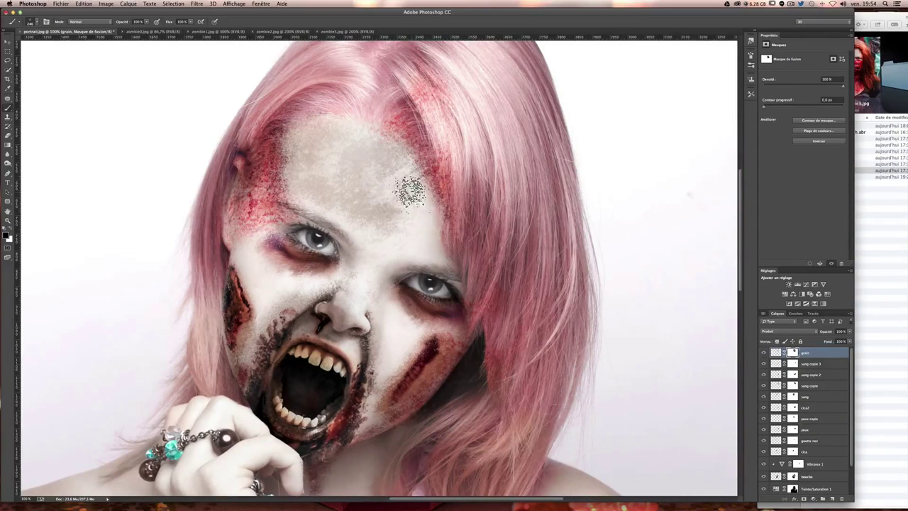
pyautogui.moveTo(394, 240); pyautogui.dragTo(371, 231)
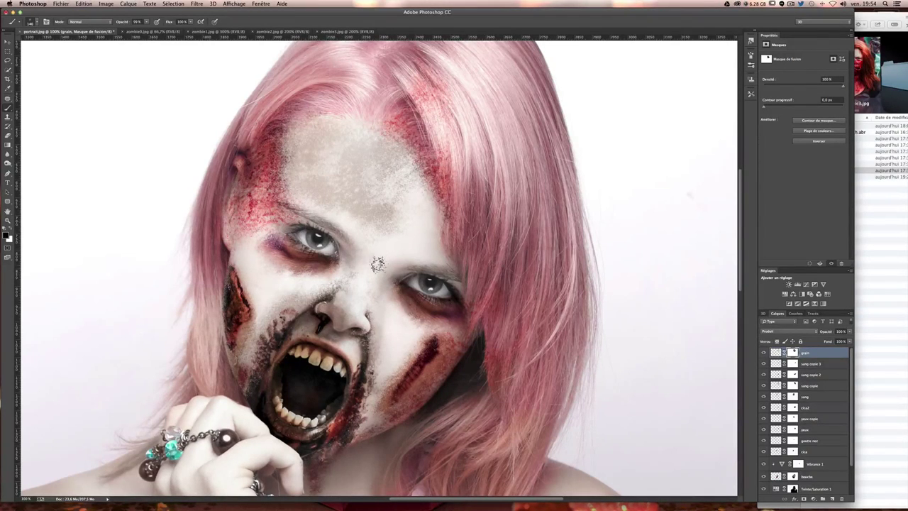
pyautogui.hotkey('ctrl', 'z')
pyautogui.press('v')
pyautogui.moveTo(390, 193); pyautogui.dragTo(389, 199)
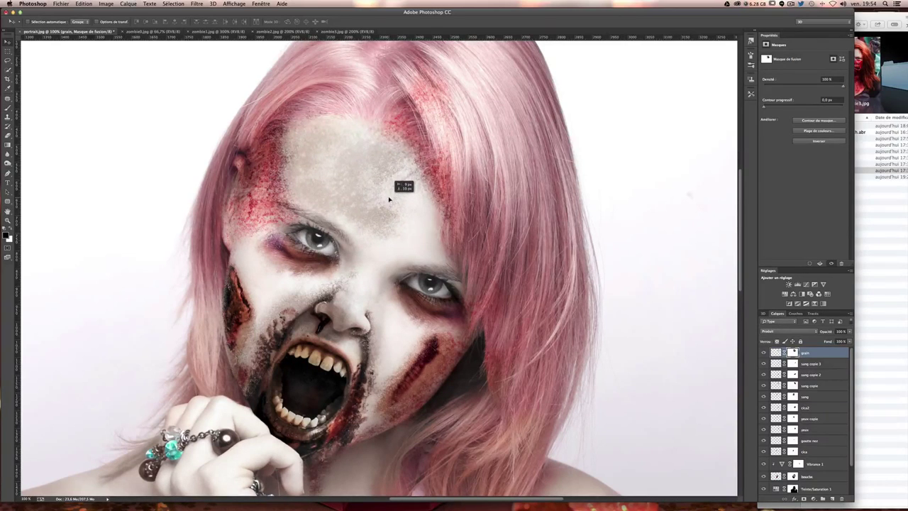
pyautogui.hotkey('ctrl', '-')
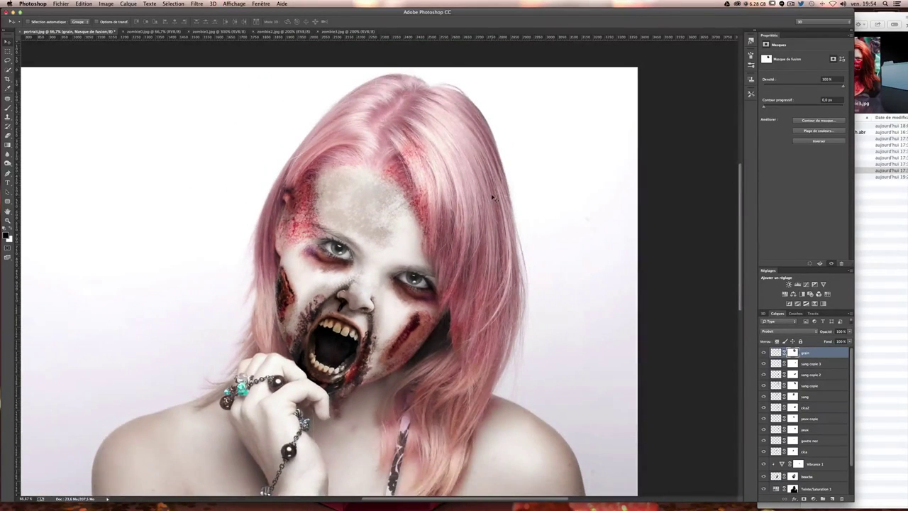
pyautogui.hotkey('ctrl', '+')
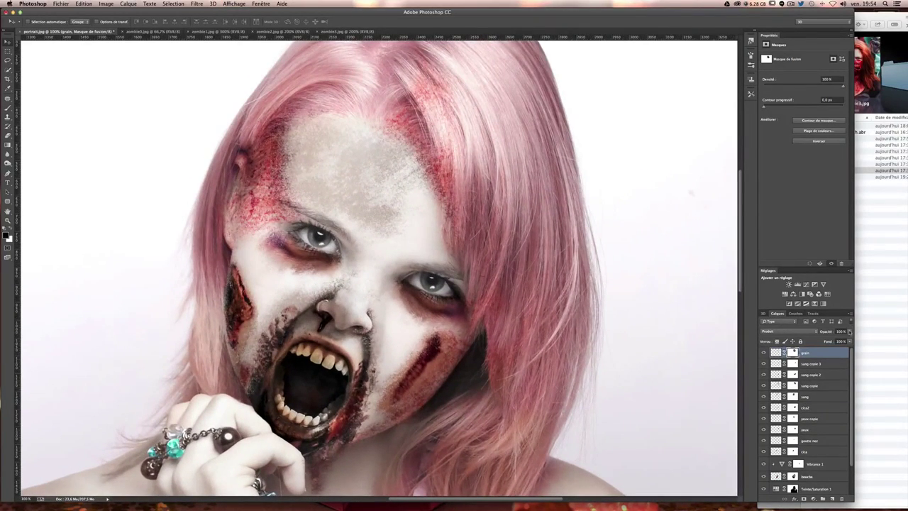
# Lower the grain layer's opacity to 59% and reposition it on the forehead
pyautogui.click(850, 331)
pyautogui.moveTo(846, 340); pyautogui.dragTo(843, 340)
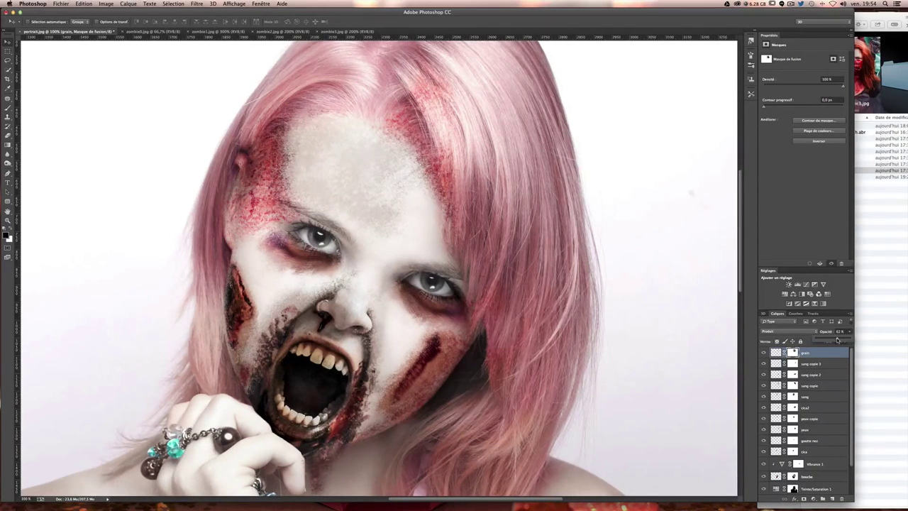
pyautogui.click(851, 334)
pyautogui.moveTo(341, 191); pyautogui.dragTo(360, 218)
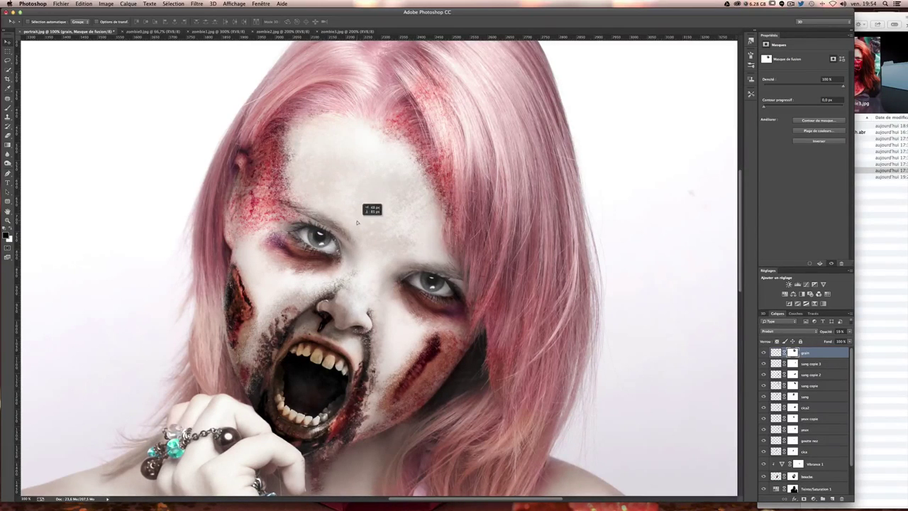
pyautogui.hotkey('ctrl', 'z')
pyautogui.moveTo(357, 187); pyautogui.dragTo(371, 215)
# Duplicate the grain as grain copie, scale it to about 51%, tilt about -7.6° over the right eye
pyautogui.hotkey('ctrl', 'j')
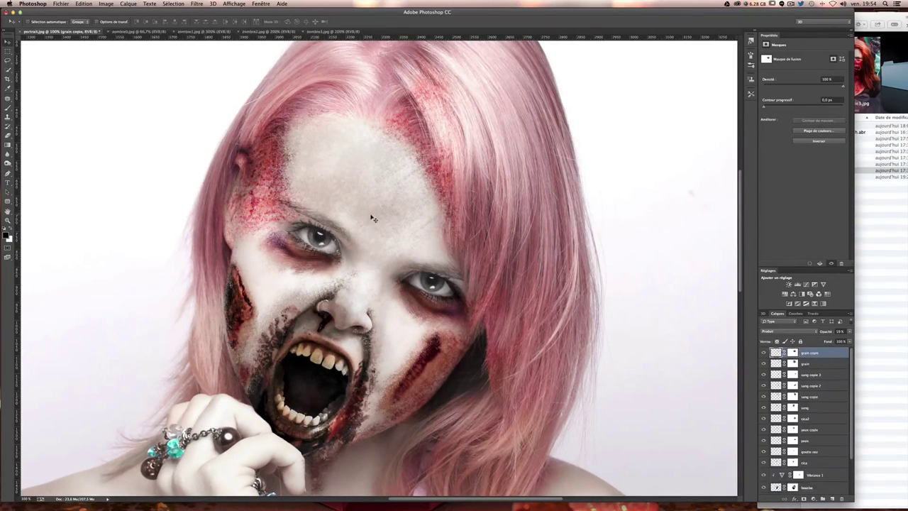
pyautogui.hotkey('ctrl', 't')
pyautogui.moveTo(456, 365); pyautogui.dragTo(418, 261)
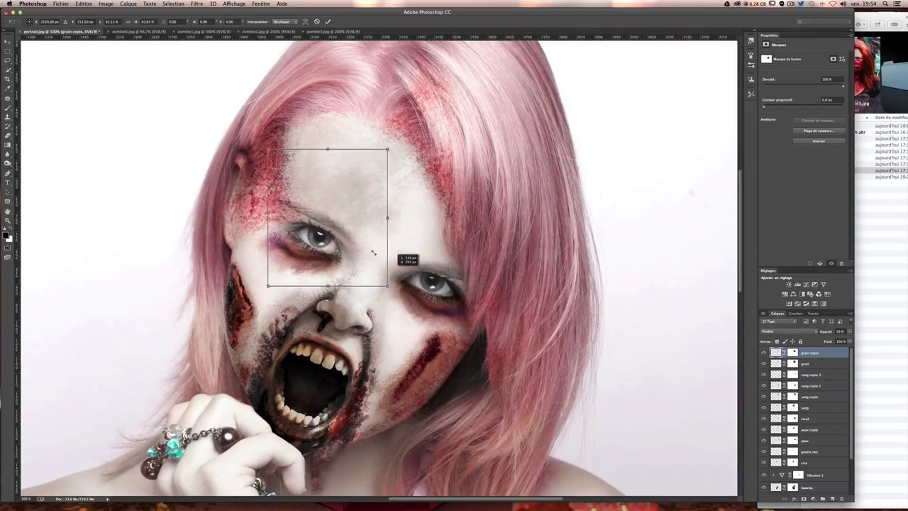
pyautogui.moveTo(341, 210); pyautogui.dragTo(444, 249)
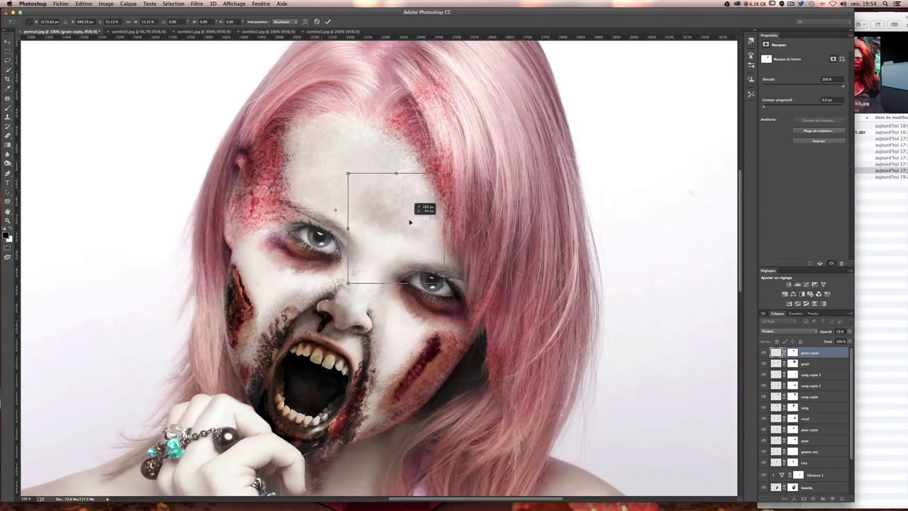
pyautogui.moveTo(528, 259); pyautogui.dragTo(546, 277)
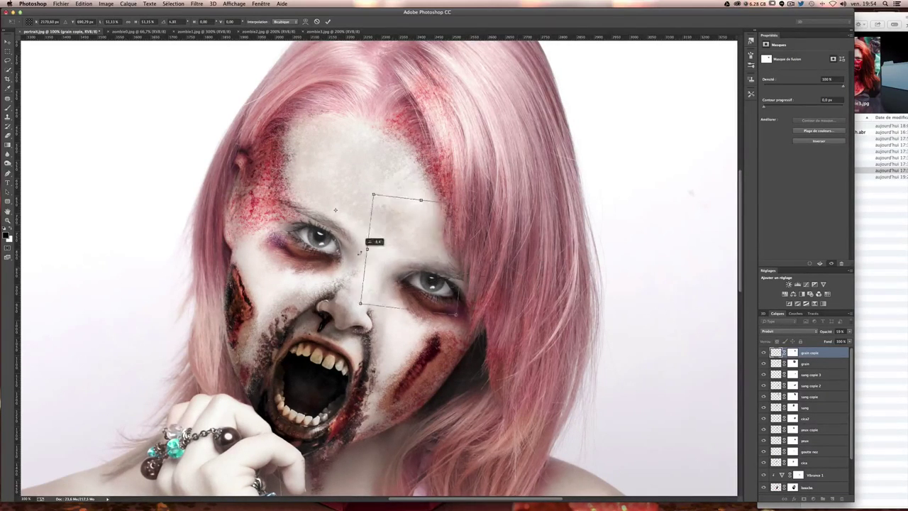
pyautogui.moveTo(426, 240); pyautogui.dragTo(419, 255)
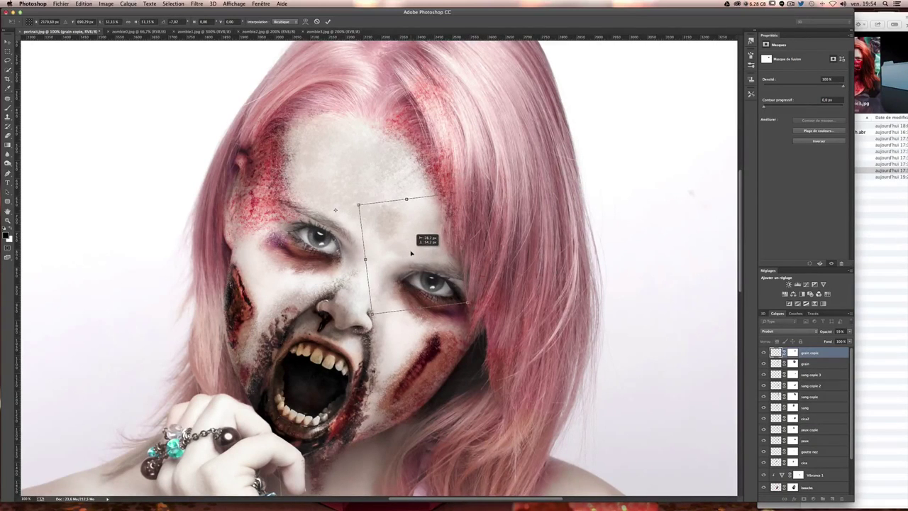
pyautogui.press('Return')
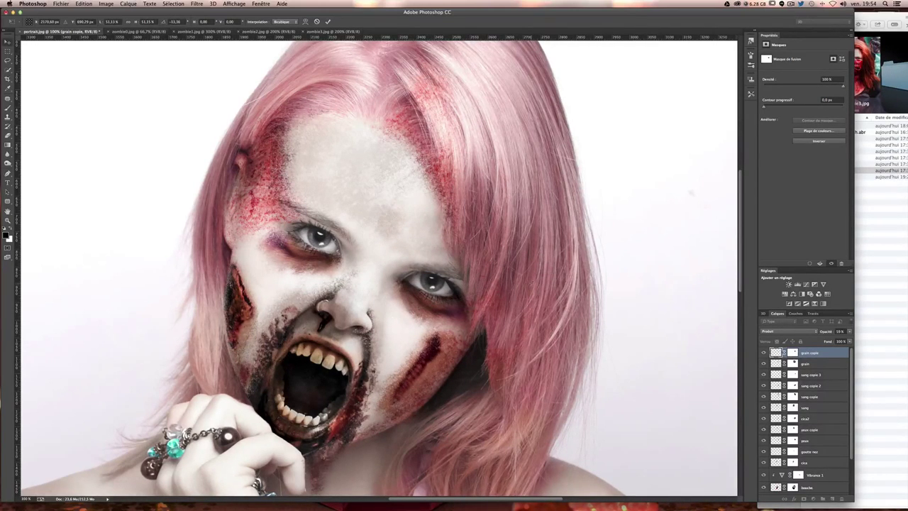
# Warp the grain copie texture to bend around the right eye
pyautogui.hotkey('ctrl', 't')
pyautogui.rightClick(423, 238)
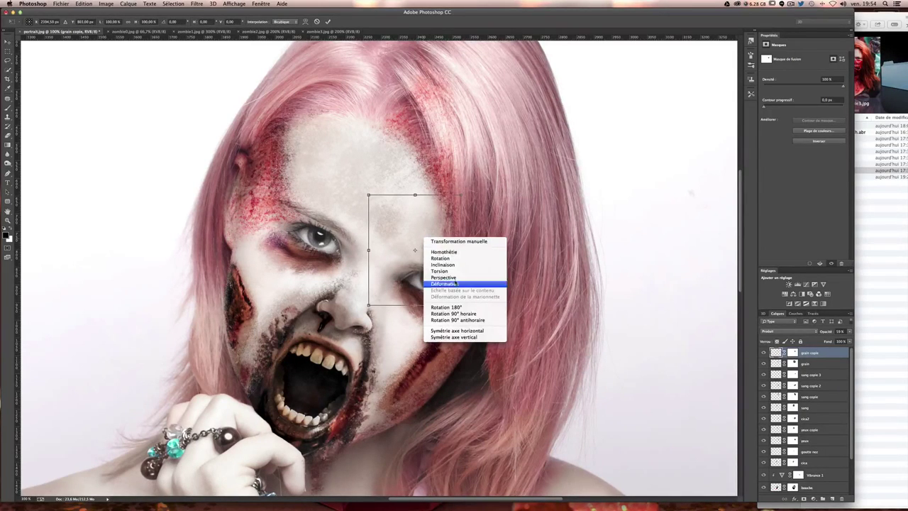
pyautogui.click(444, 284)
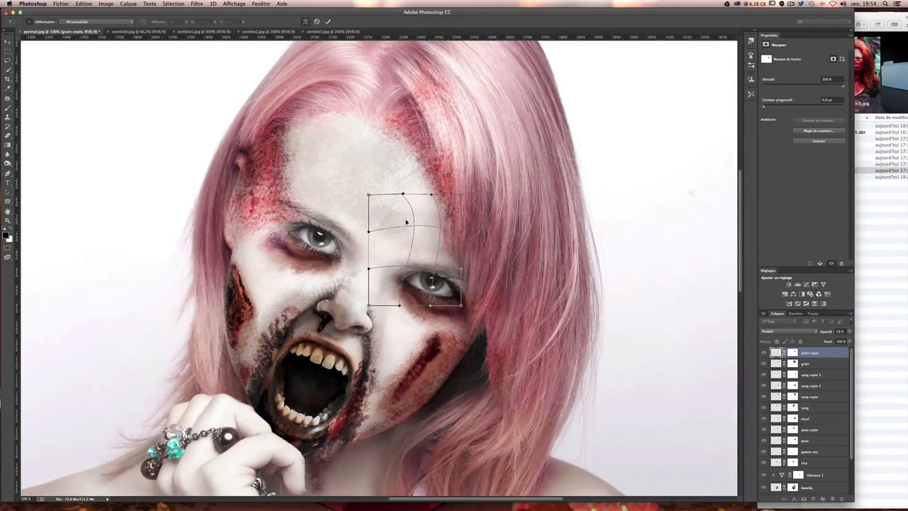
pyautogui.moveTo(416, 229)
pyautogui.mouseDown()
pyautogui.moveTo(398, 252)
pyautogui.moveTo(424, 189)
pyautogui.mouseUp()
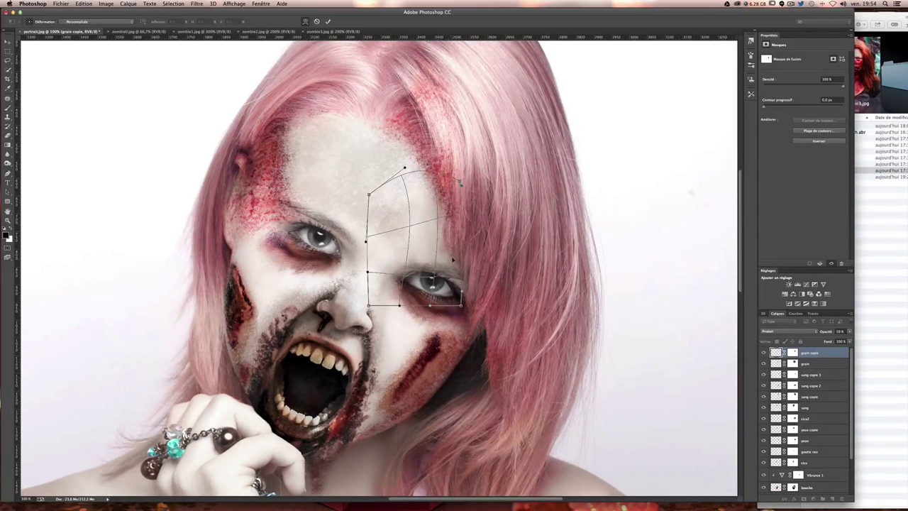
pyautogui.press('Return')
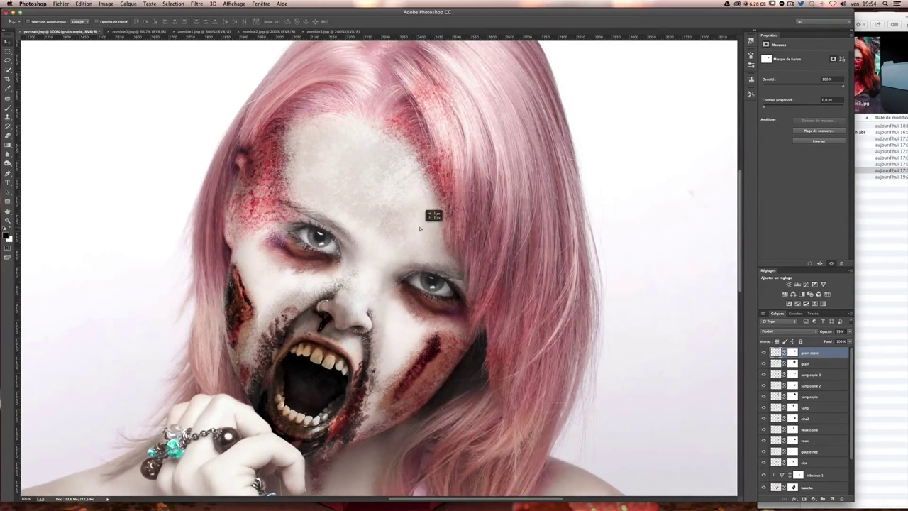
pyautogui.scroll(-1, 433, 230)
pyautogui.scroll(-1, 429, 233)
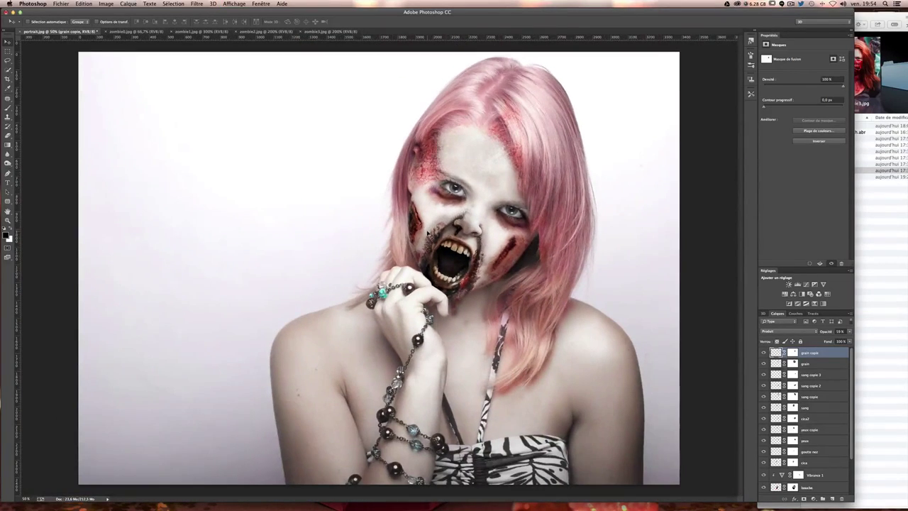
# Select the sang blood layer and duplicate it onto the mid-forehead
pyautogui.scroll(1, 429, 232)
pyautogui.hscroll(2, 369, 237)
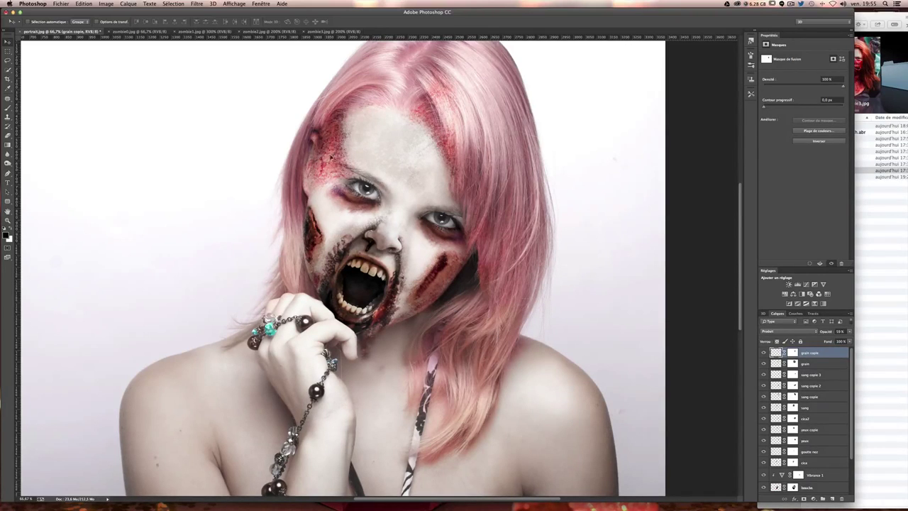
pyautogui.keyDown('super'); pyautogui.click(330, 154); pyautogui.keyUp('super')
pyautogui.rightClick(331, 165)
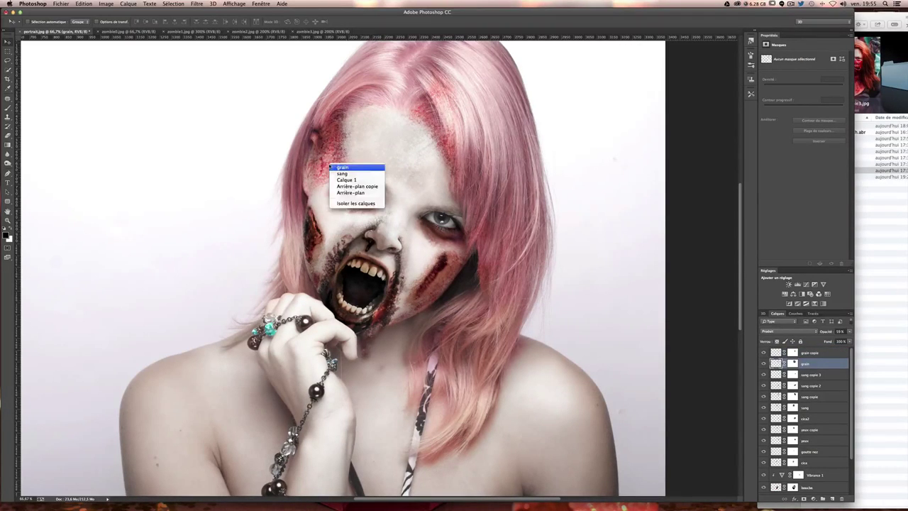
pyautogui.click(343, 173)
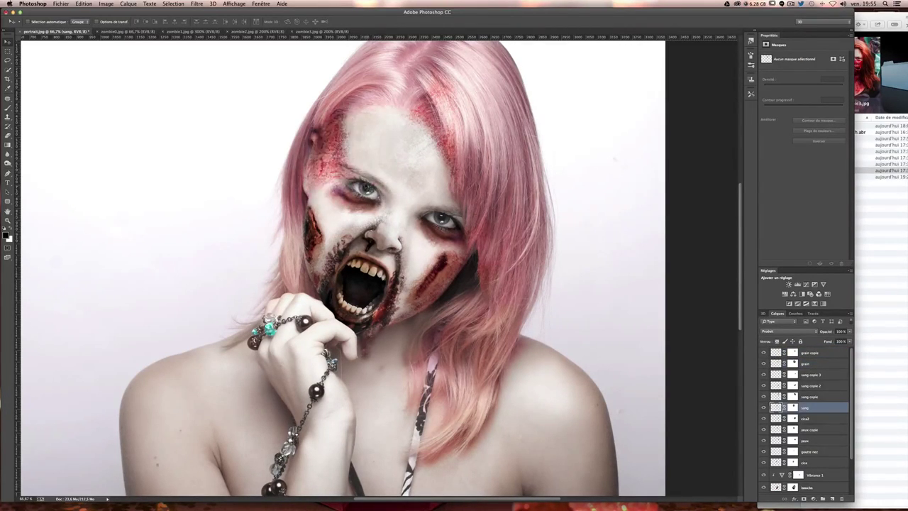
pyautogui.moveTo(358, 160); pyautogui.dragTo(426, 190)
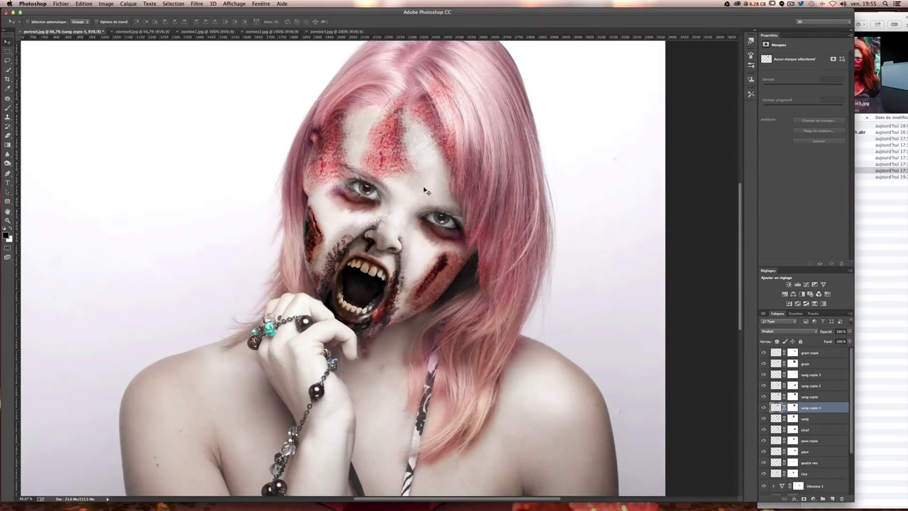
# Rotate the forehead blood copy, then target its mask with a brush enlarged to about 291 px
pyautogui.press('super+t')
pyautogui.moveTo(387, 78)
pyautogui.mouseDown()
pyautogui.moveTo(343, 184)
pyautogui.moveTo(377, 189)
pyautogui.moveTo(401, 119)
pyautogui.mouseUp()
pyautogui.press('Return')
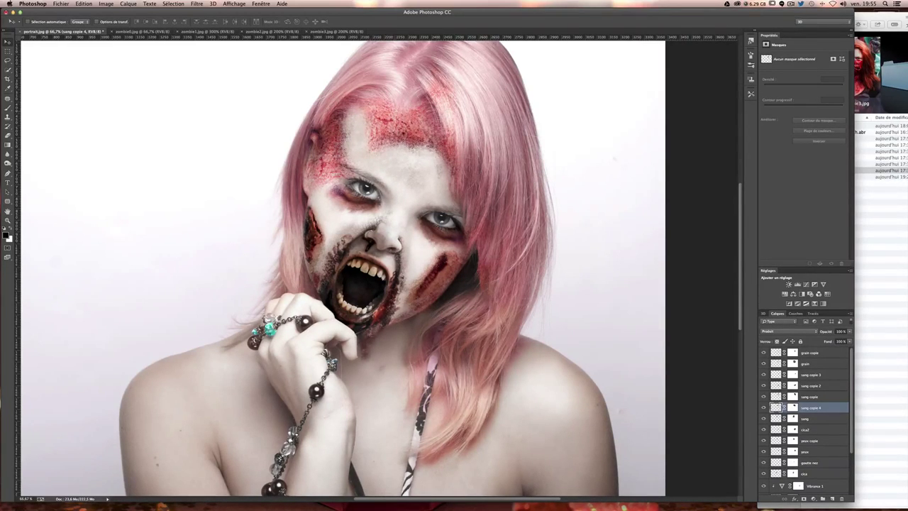
pyautogui.hotkey('ctrl', '\\')
pyautogui.click(12, 111)
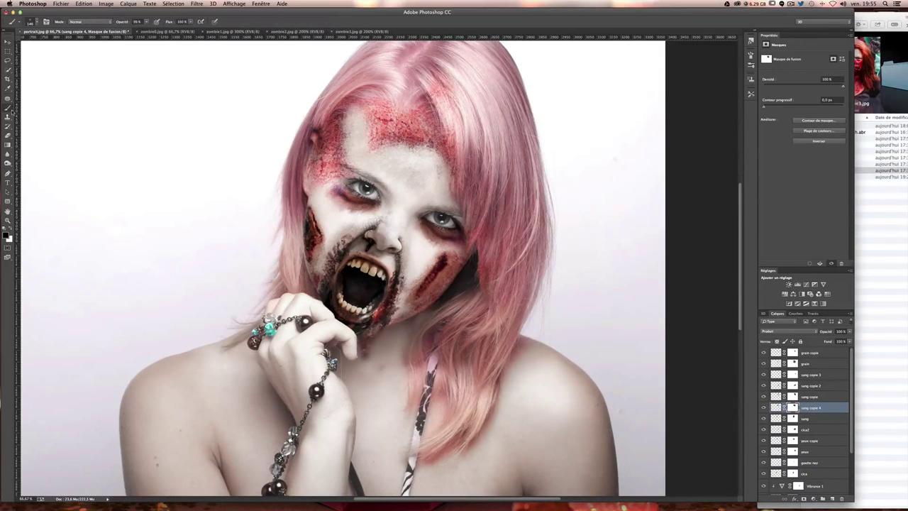
pyautogui.moveTo(406, 201); pyautogui.dragTo(426, 202)
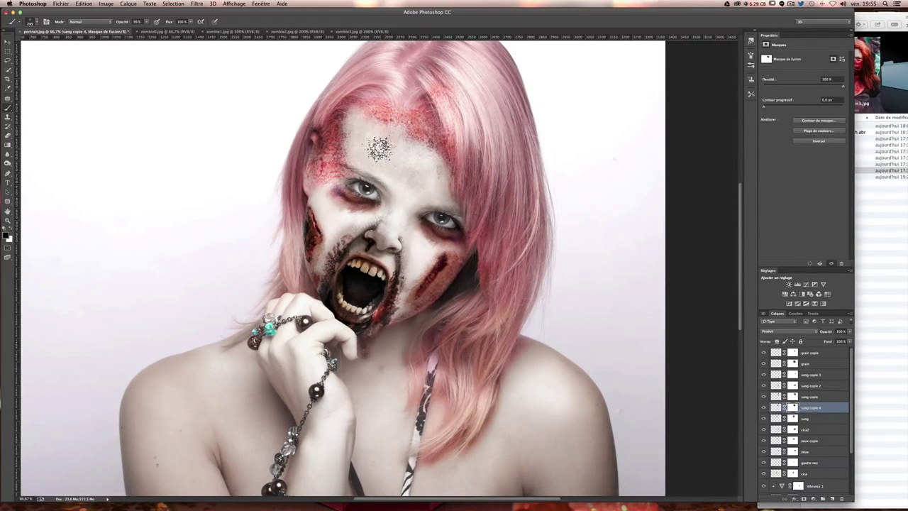
pyautogui.click(8, 42)
# Duplicate the forehead blood lower down and mask out part of it on sang copie 5
pyautogui.moveTo(410, 135); pyautogui.dragTo(411, 222)
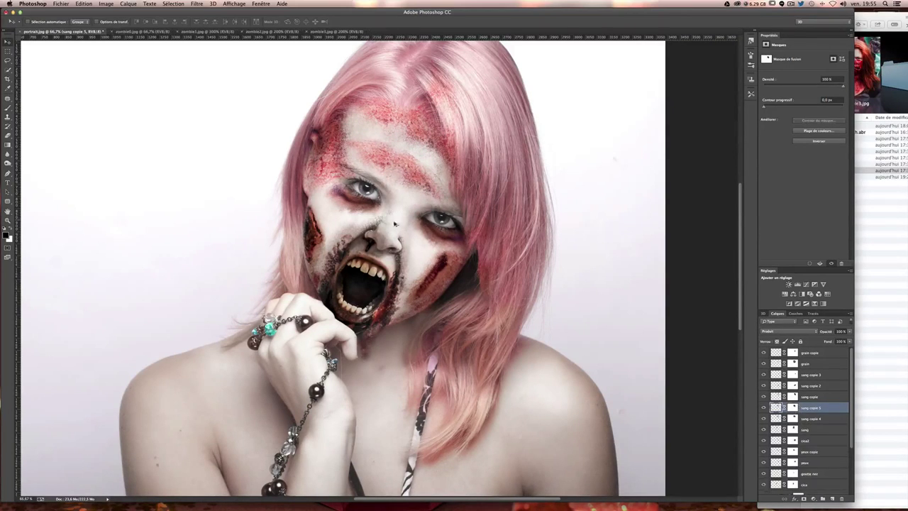
pyautogui.click(14, 126)
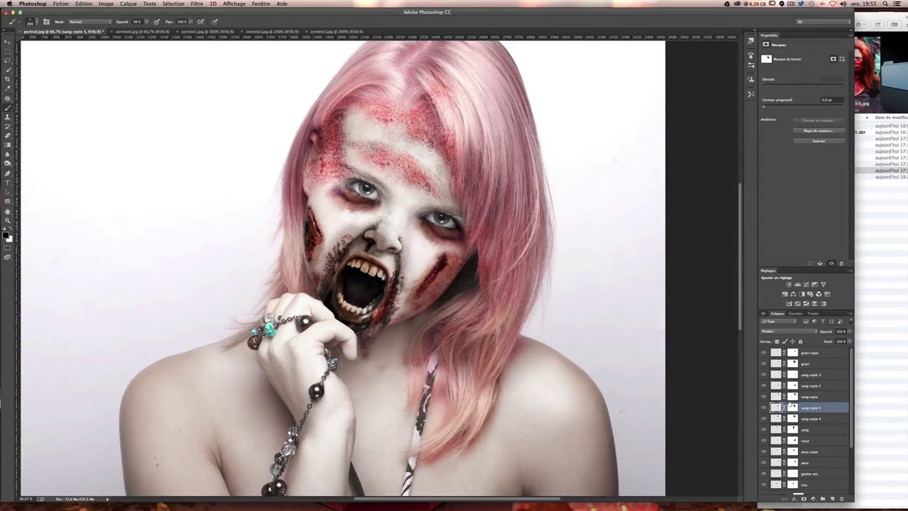
pyautogui.click(792, 407)
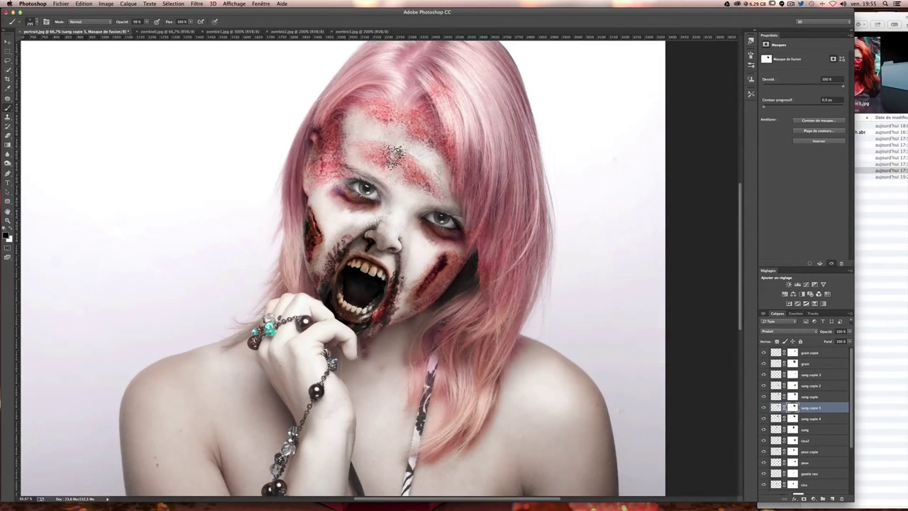
pyautogui.click(377, 151)
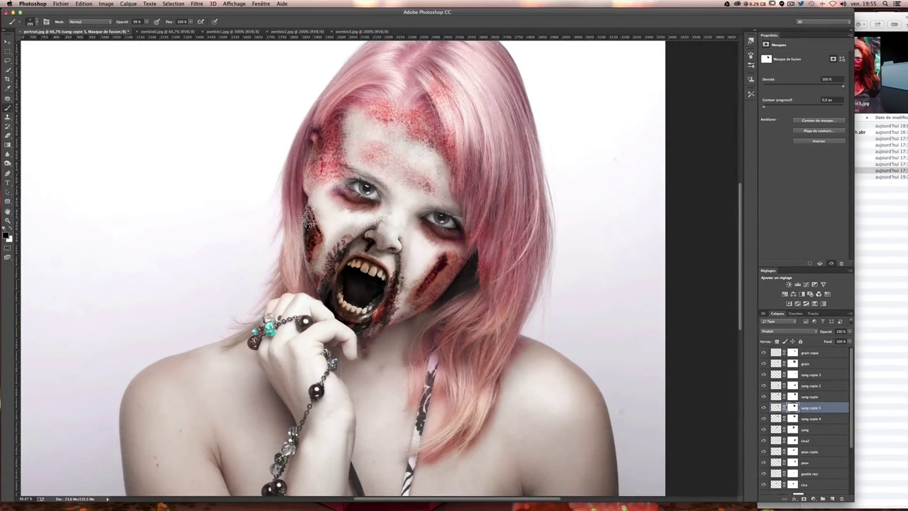
# Duplicate the forehead blood layer and shift the copy up and right on the forehead
pyautogui.press('v')
pyautogui.hotkey('ctrl', 'j')
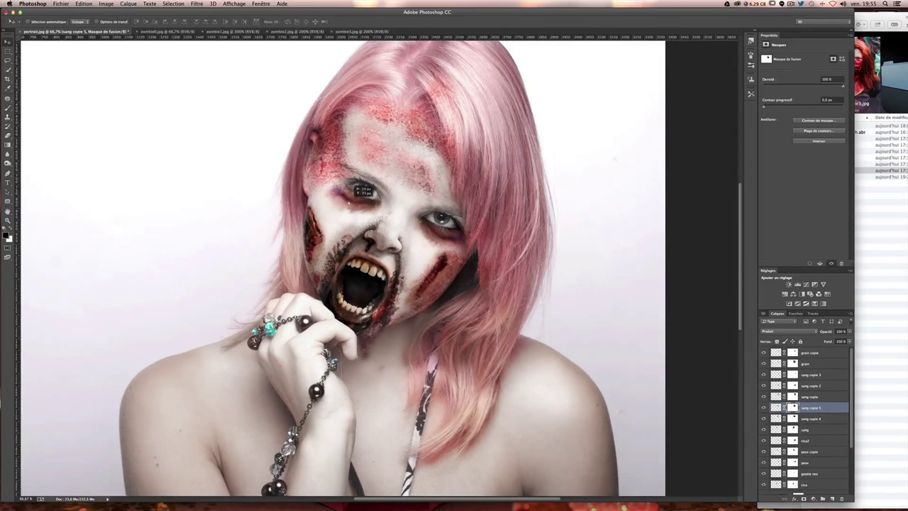
pyautogui.hotkey('ctrl', 't')
pyautogui.moveTo(398, 163); pyautogui.dragTo(390, 132)
pyautogui.press('Return')
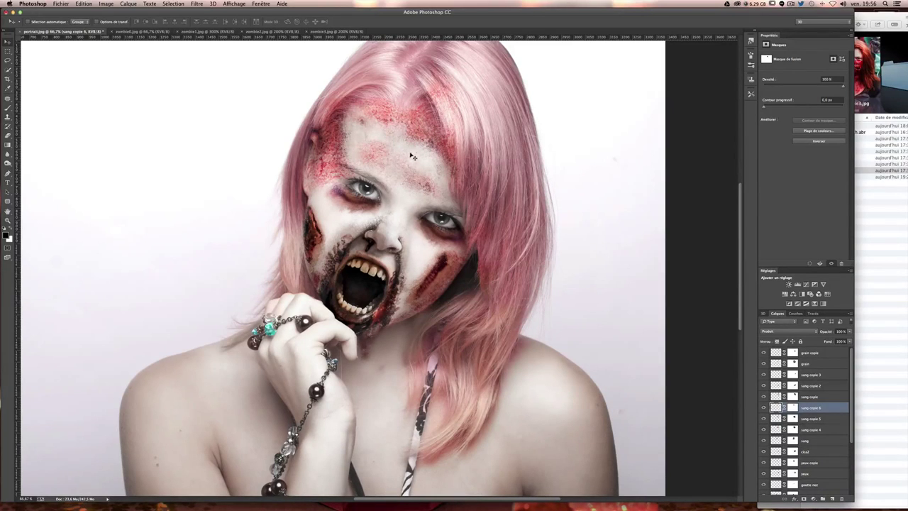
pyautogui.hotkey('ctrl', 't')
pyautogui.moveTo(345, 135); pyautogui.dragTo(359, 115)
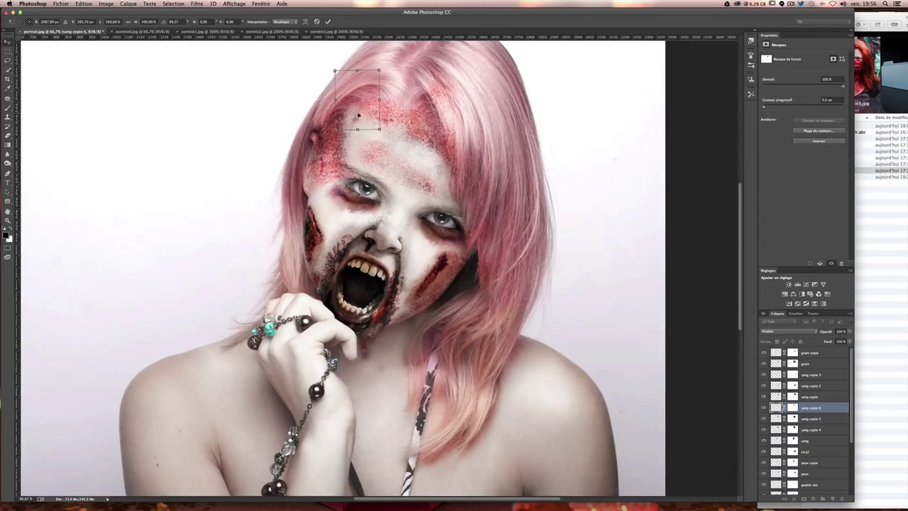
pyautogui.press('Return')
# Copy blood patches onto the cheeks and rotate the one on the left cheek
pyautogui.moveTo(471, 241); pyautogui.dragTo(450, 300)
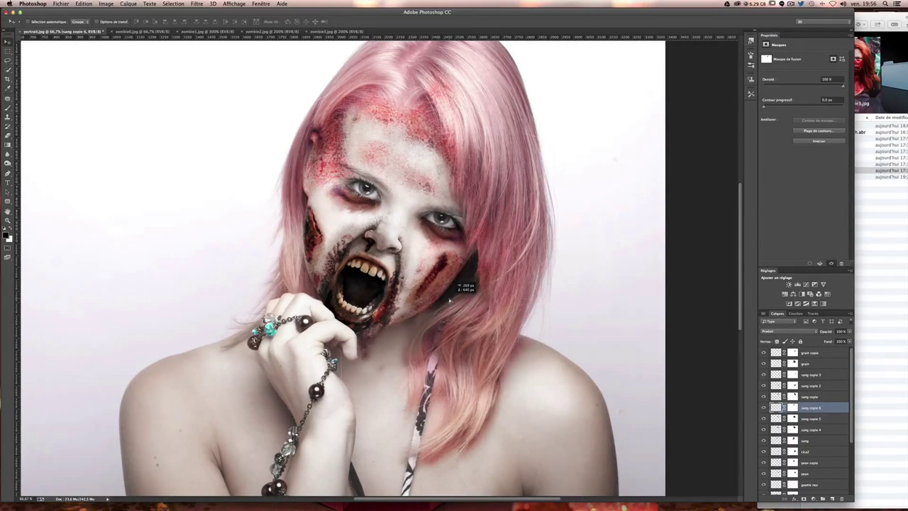
pyautogui.moveTo(470, 276); pyautogui.dragTo(374, 238)
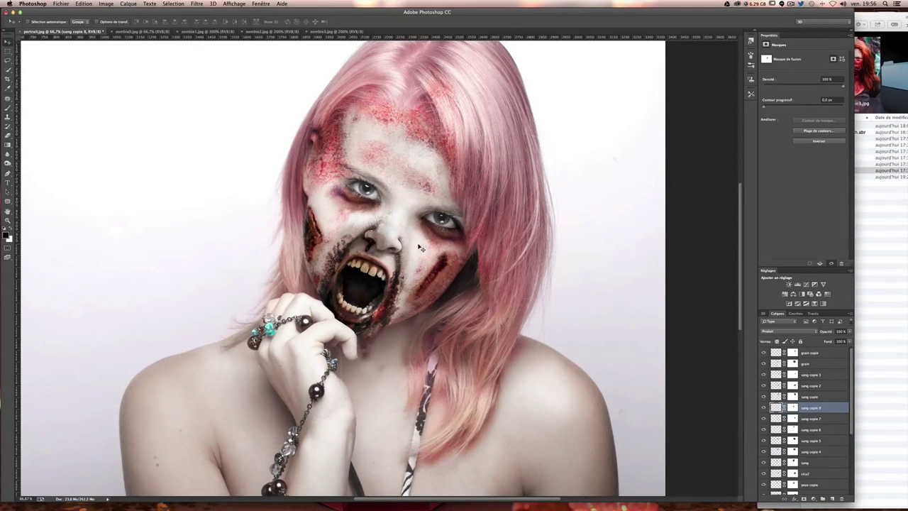
pyautogui.hotkey('ctrl', 't')
pyautogui.moveTo(305, 288); pyautogui.dragTo(251, 262)
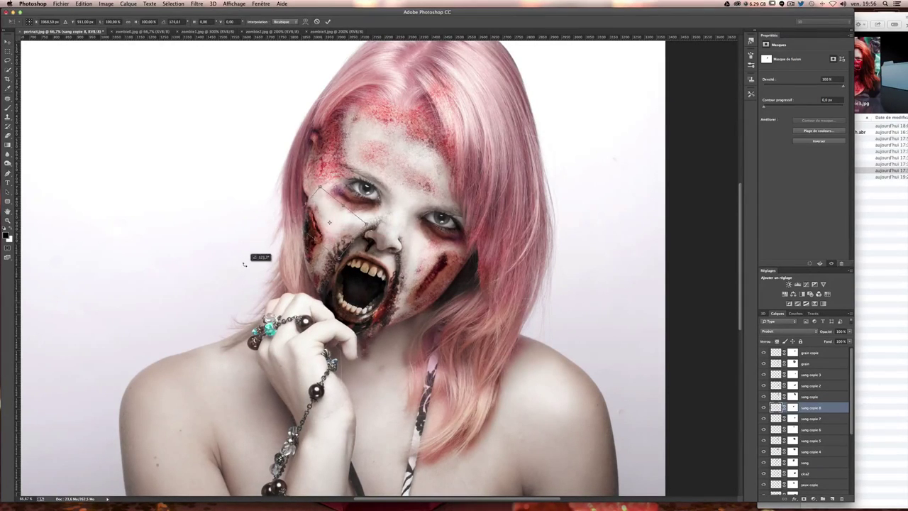
pyautogui.press('Return')
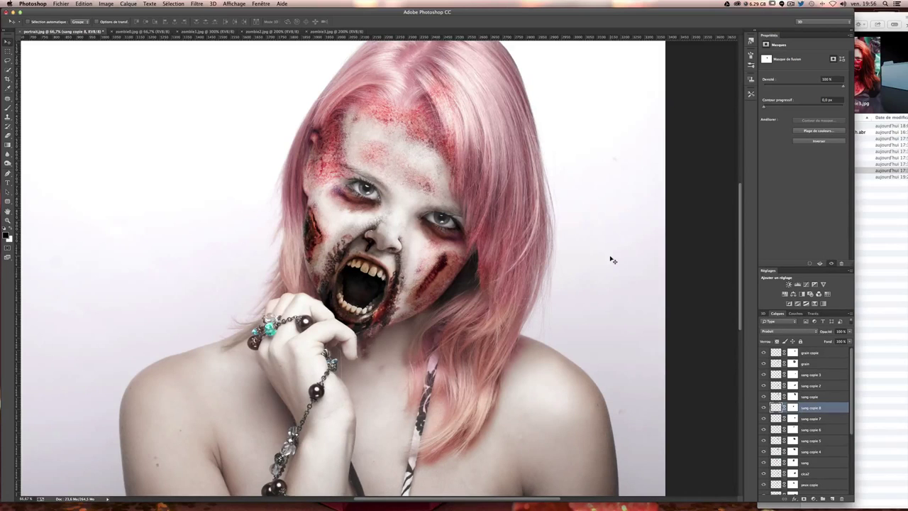
pyautogui.hotkey('ctrl', '-')
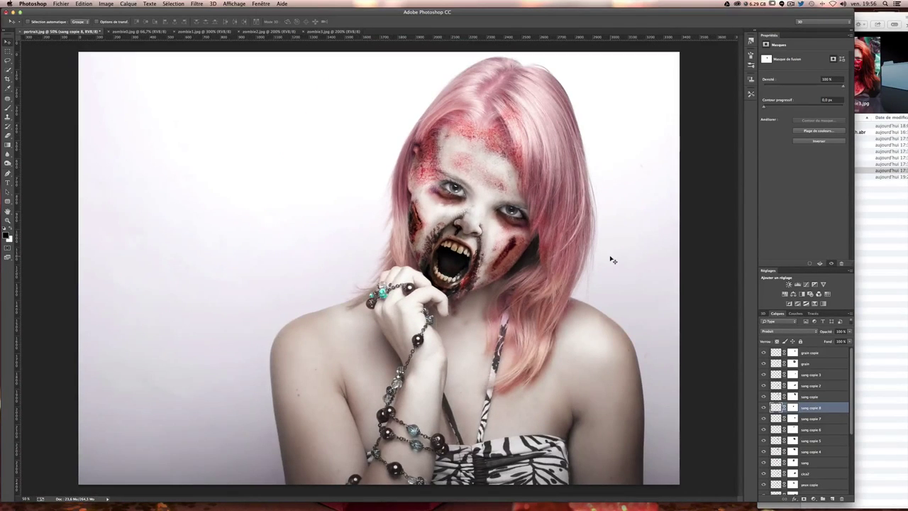
# Toggle the open mouth to compare, and slightly rotate the mouth layers
pyautogui.hotkey('ctrl', '-')
pyautogui.hotkey('ctrl', '+')
pyautogui.hotkey('alt', ',')
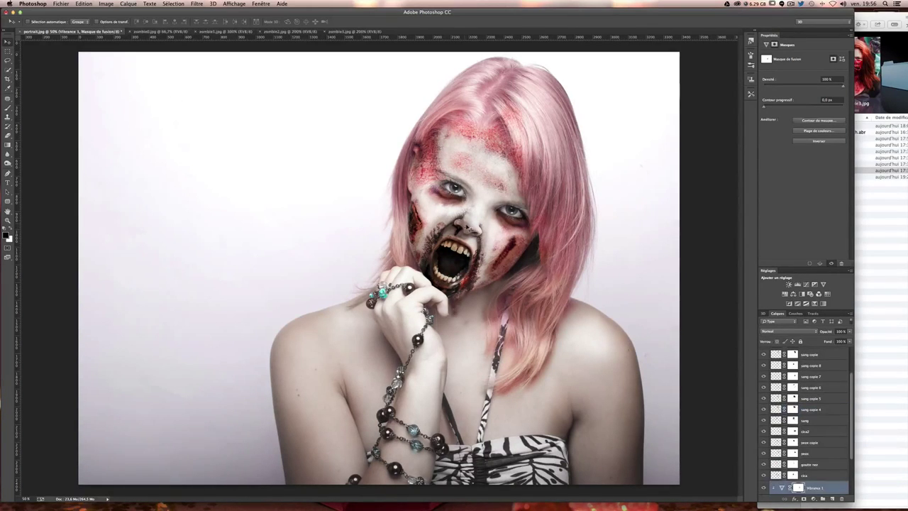
pyautogui.hotkey('ctrl', 't')
pyautogui.press('Escape')
pyautogui.scroll(-2, 801, 425)
pyautogui.scroll(-2, 788, 454)
pyautogui.click(764, 462)
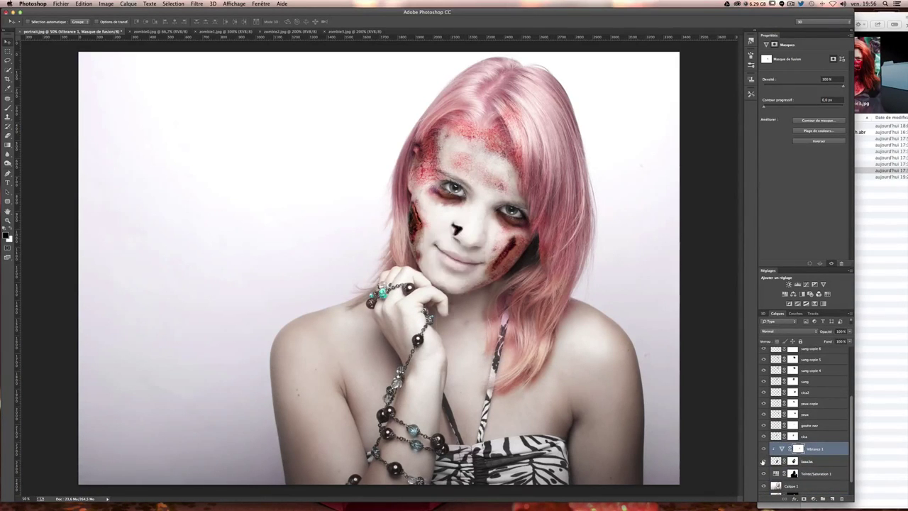
pyautogui.keyDown('shift'); pyautogui.click(808, 461); pyautogui.keyUp('shift')
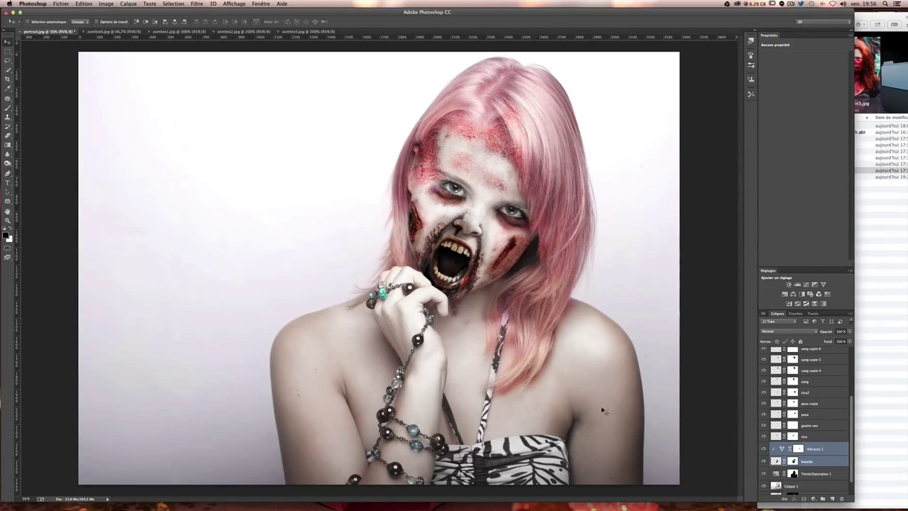
pyautogui.hotkey('ctrl', 't')
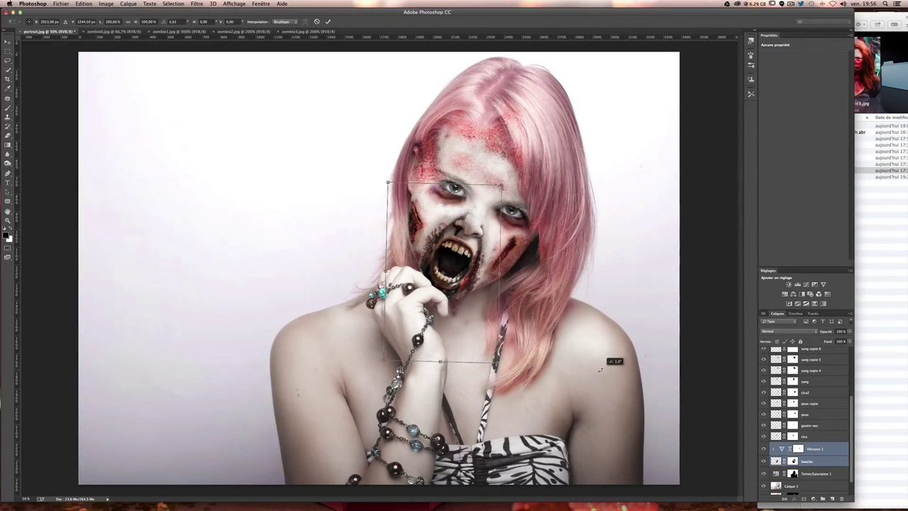
pyautogui.press('Return')
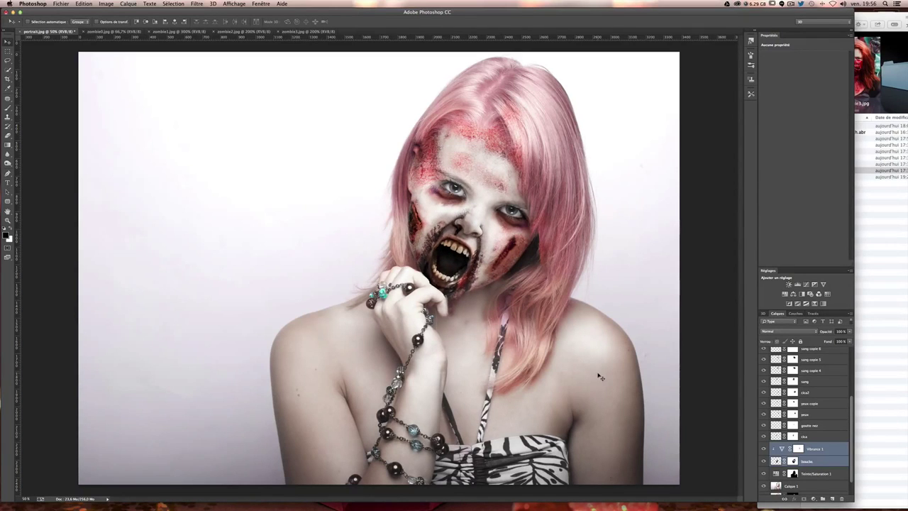
pyautogui.scroll(1, 460, 330)
pyautogui.scroll(1, 460, 331)
pyautogui.scroll(1, 460, 330)
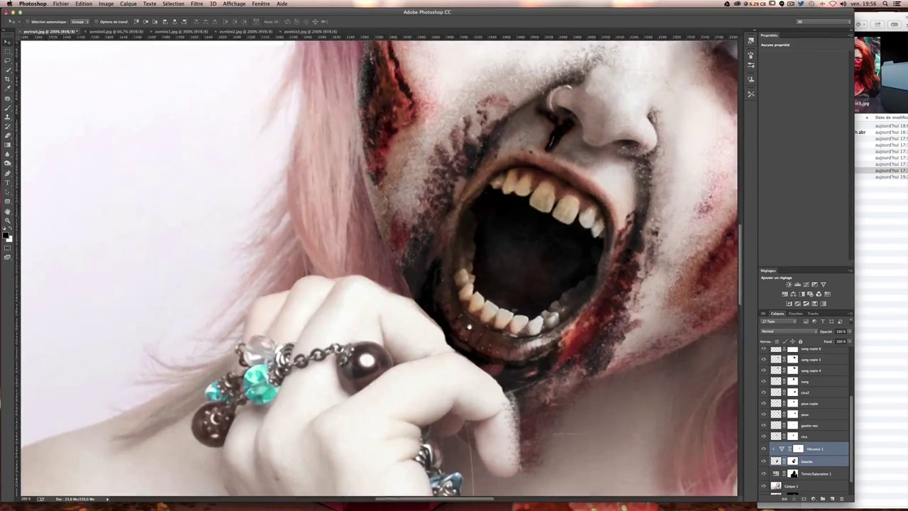
pyautogui.scroll(1, 460, 331)
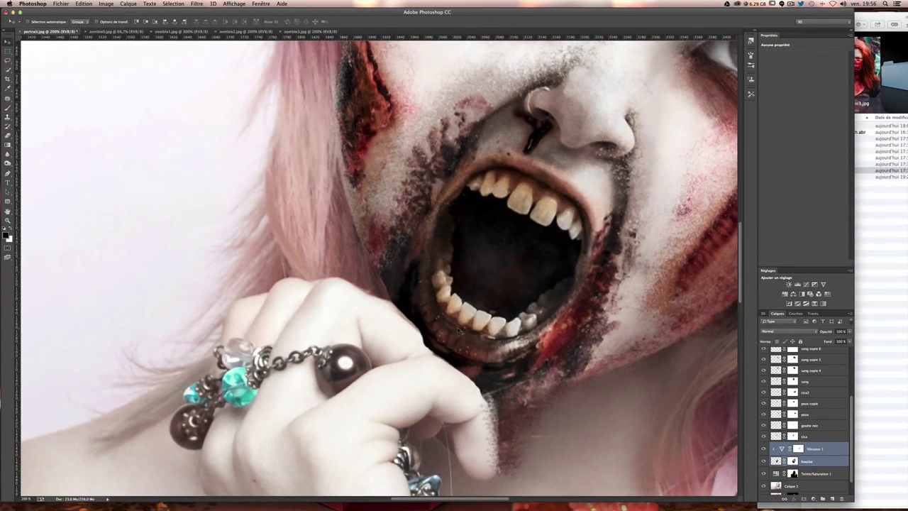
pyautogui.scroll(-1, 460, 331)
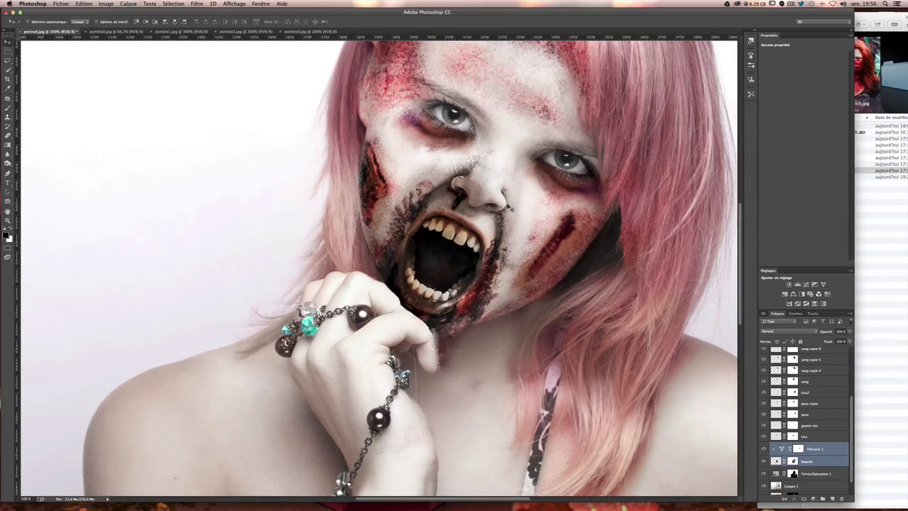
# Rotate and slightly shorten the goutte nez nose drip, then select the bouche layer's mask
pyautogui.click(792, 425)
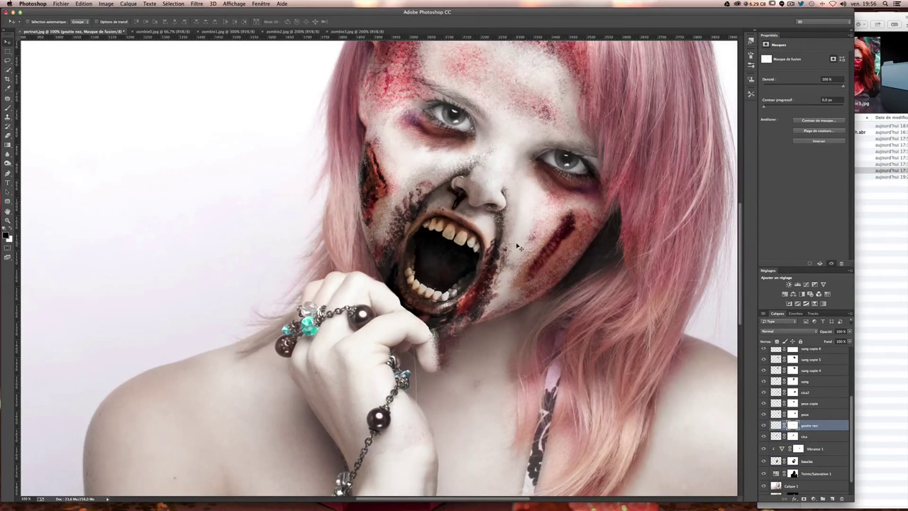
pyautogui.hotkey('ctrl', 't')
pyautogui.moveTo(575, 259); pyautogui.dragTo(560, 245)
pyautogui.press('Return')
pyautogui.hotkey('ctrl', 't')
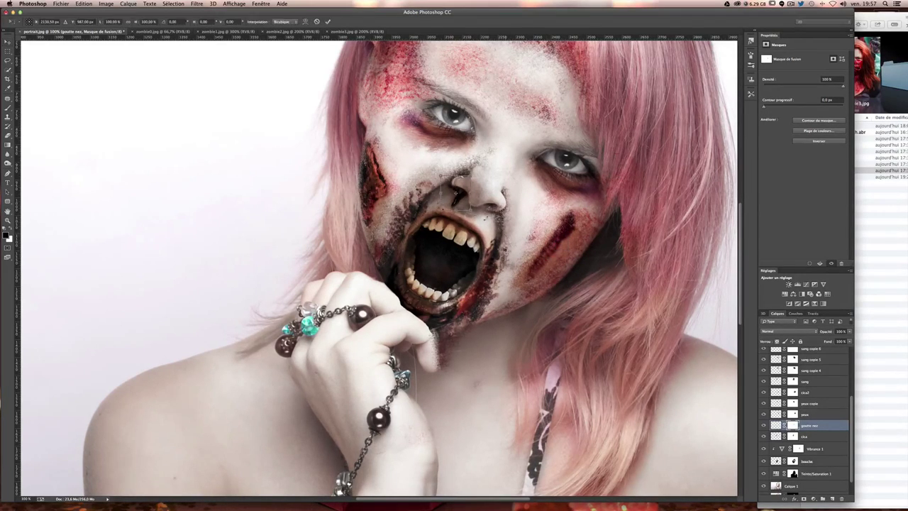
pyautogui.scroll(5, 434, 230)
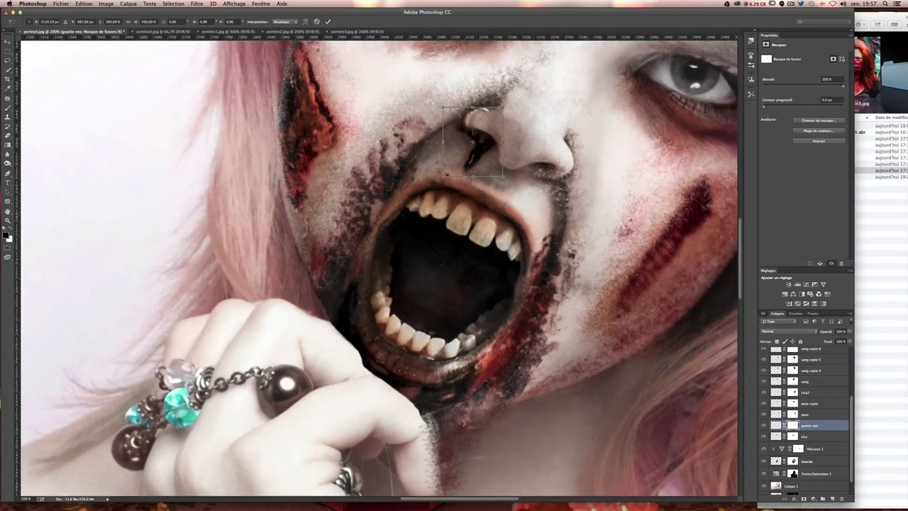
pyautogui.moveTo(472, 108); pyautogui.dragTo(471, 110)
pyautogui.press('Return')
pyautogui.click(393, 388)
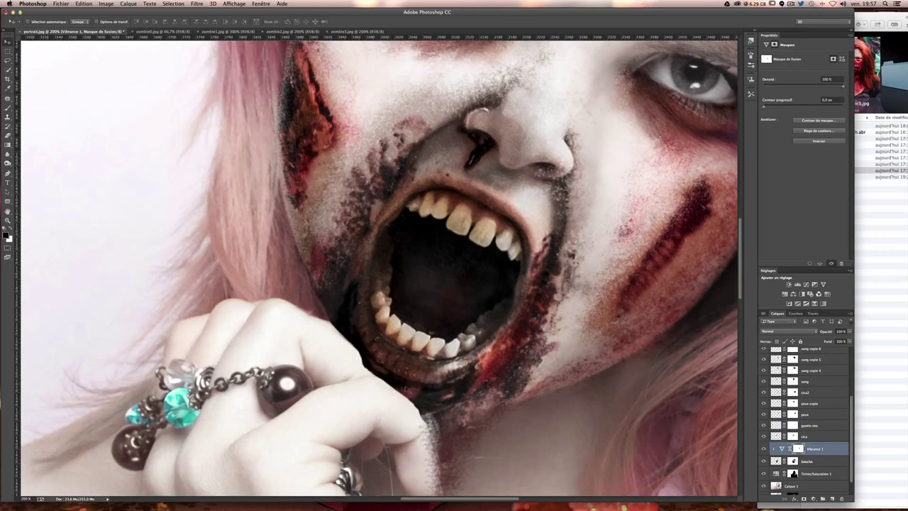
pyautogui.click(764, 461)
pyautogui.click(792, 461)
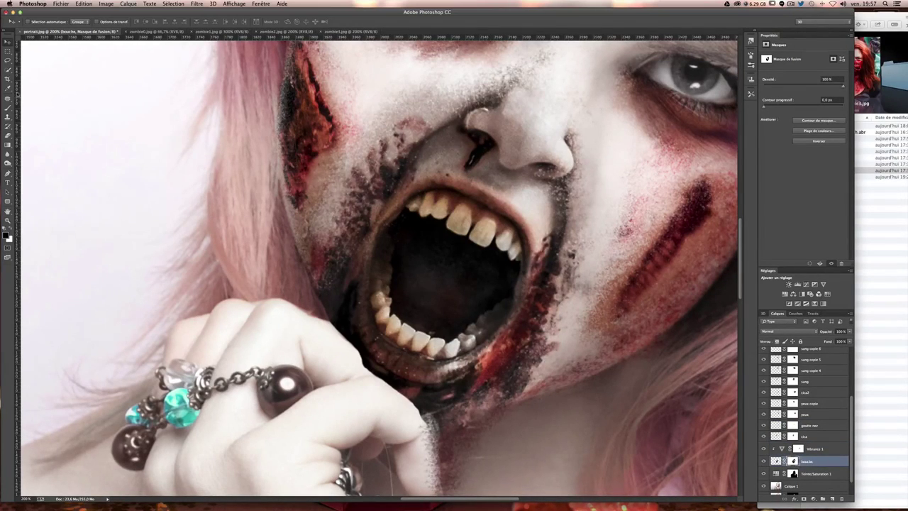
# With an 80 px brush, paint the bouche mask to hide the chin streak beside the fingertip
pyautogui.click(7, 107)
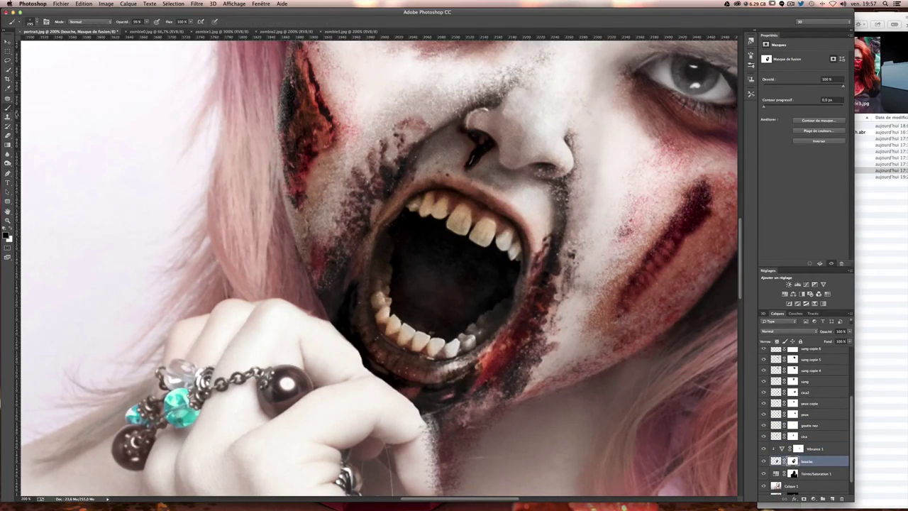
pyautogui.click(31, 22)
pyautogui.write('80')
pyautogui.press('Return')
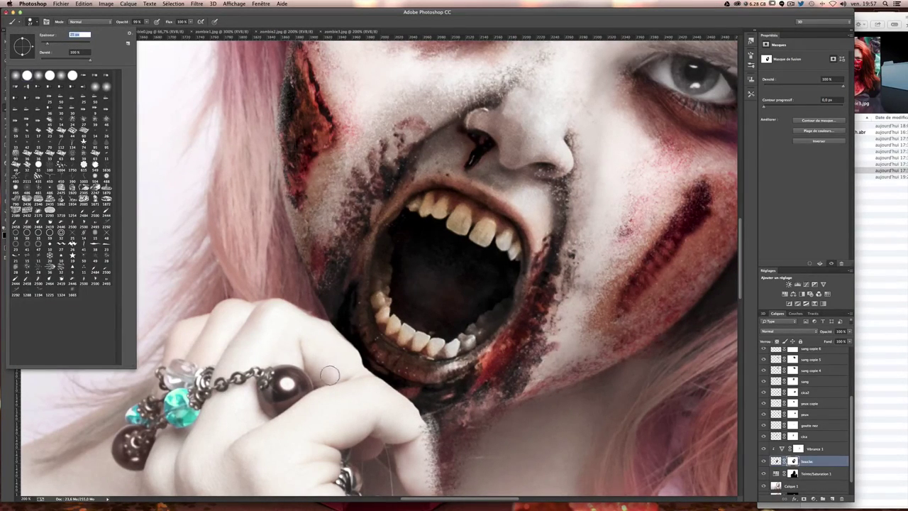
pyautogui.press('Return')
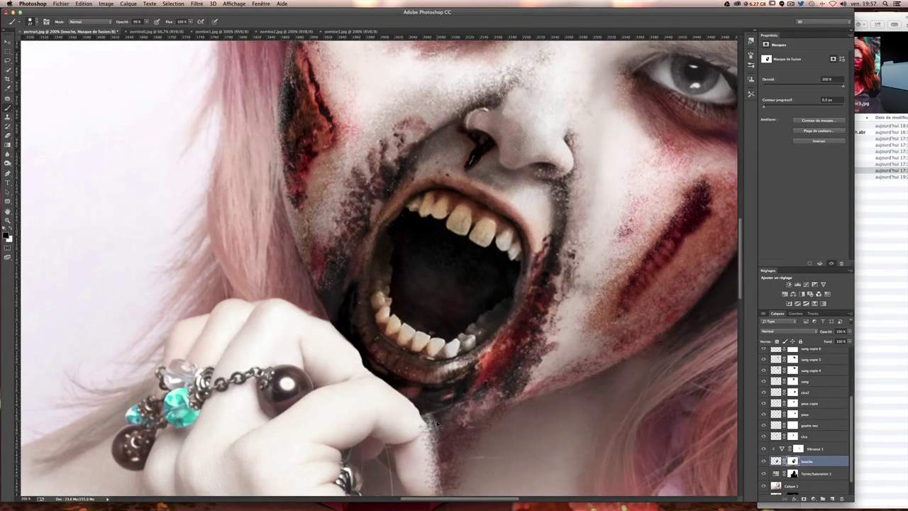
pyautogui.moveTo(432, 411); pyautogui.dragTo(426, 426)
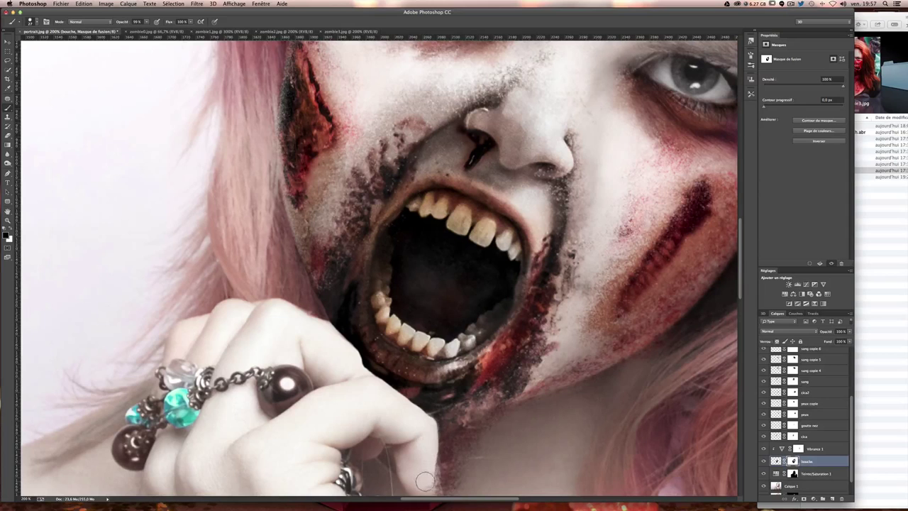
pyautogui.moveTo(425, 430)
pyautogui.mouseDown()
pyautogui.moveTo(329, 333)
pyautogui.moveTo(281, 318)
pyautogui.mouseUp()
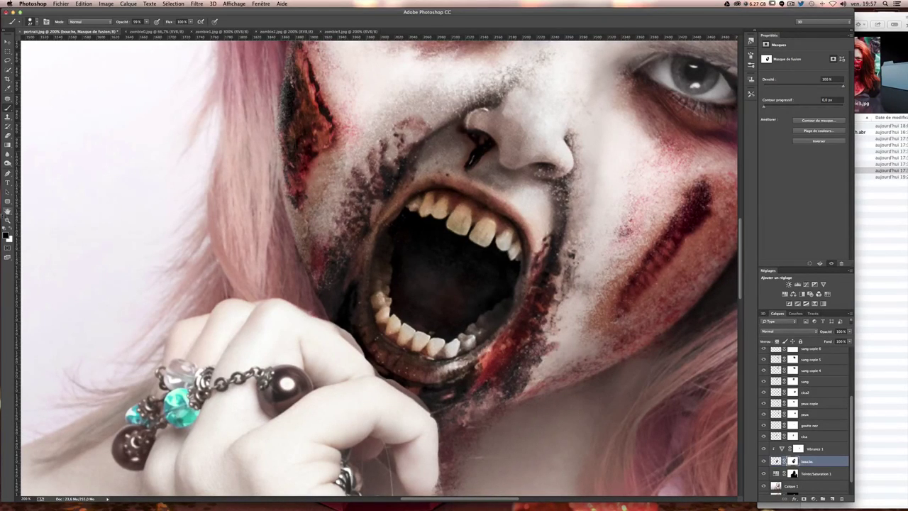
# Paint white with a 3 px brush to refine the lower mouth corner edge
pyautogui.click(11, 229)
pyautogui.moveTo(295, 363); pyautogui.dragTo(330, 325)
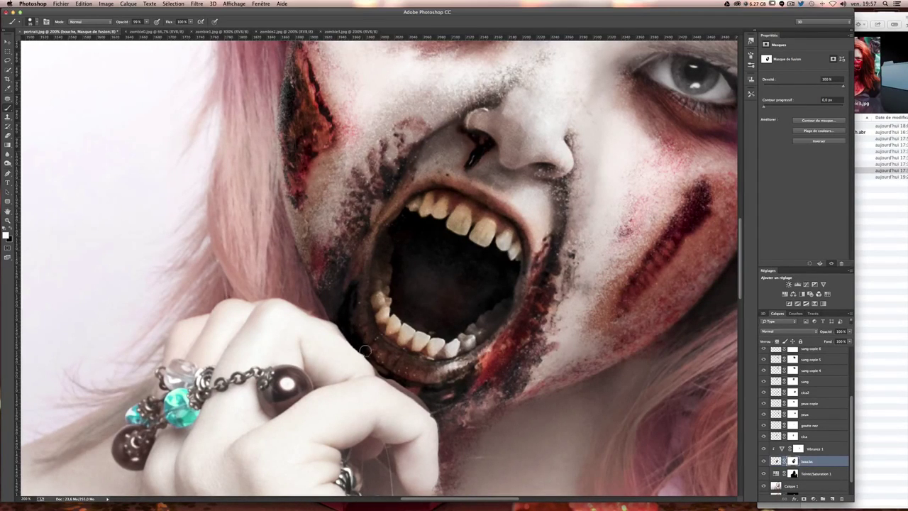
pyautogui.scroll(-3, 392, 375)
pyautogui.hscroll(3, 391, 375)
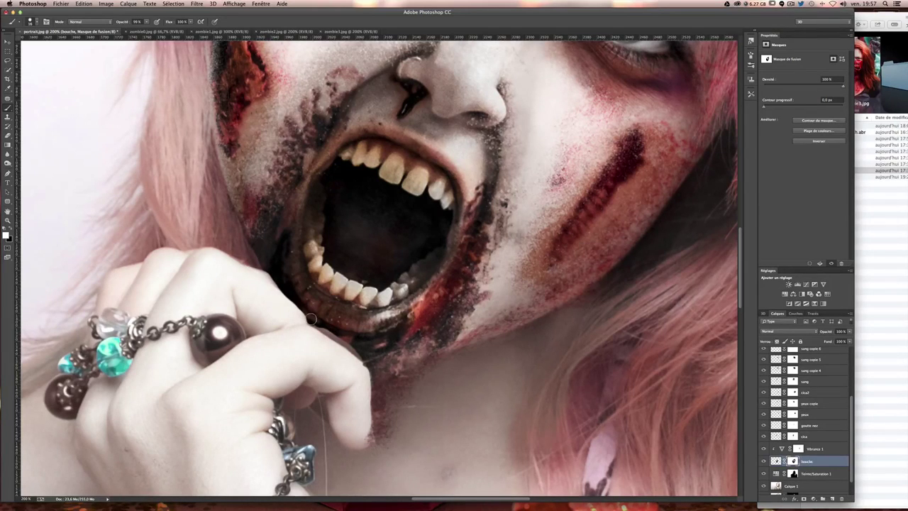
pyautogui.moveTo(329, 326)
pyautogui.mouseDown()
pyautogui.moveTo(310, 322)
pyautogui.moveTo(361, 350)
pyautogui.mouseUp()
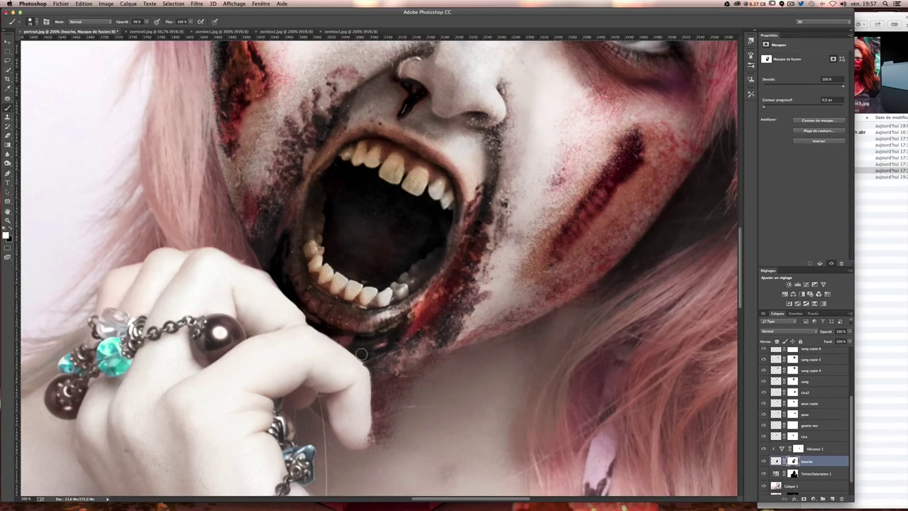
pyautogui.hotkey('ctrl', '0')
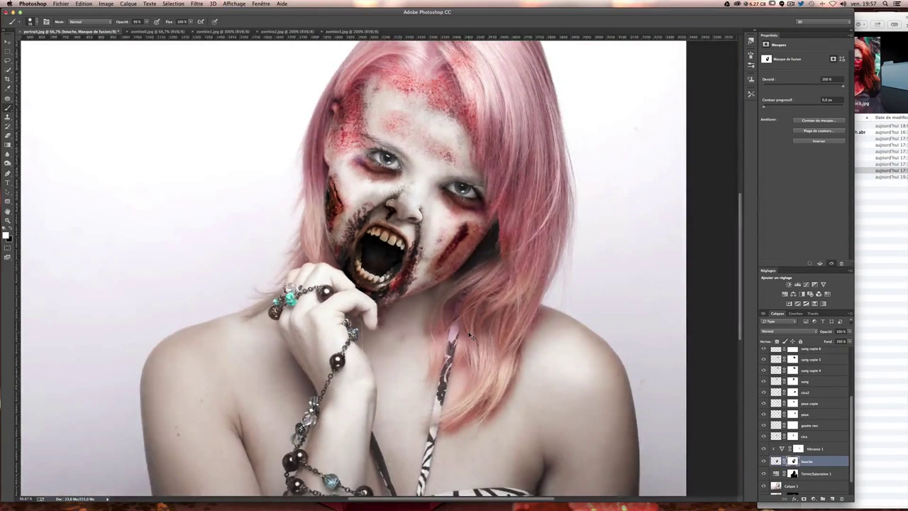
# Select the grain texture layer and try a first copy toward the chin, undoing it
pyautogui.hotkey('ctrl', '-')
pyautogui.hotkey('ctrl', '+')
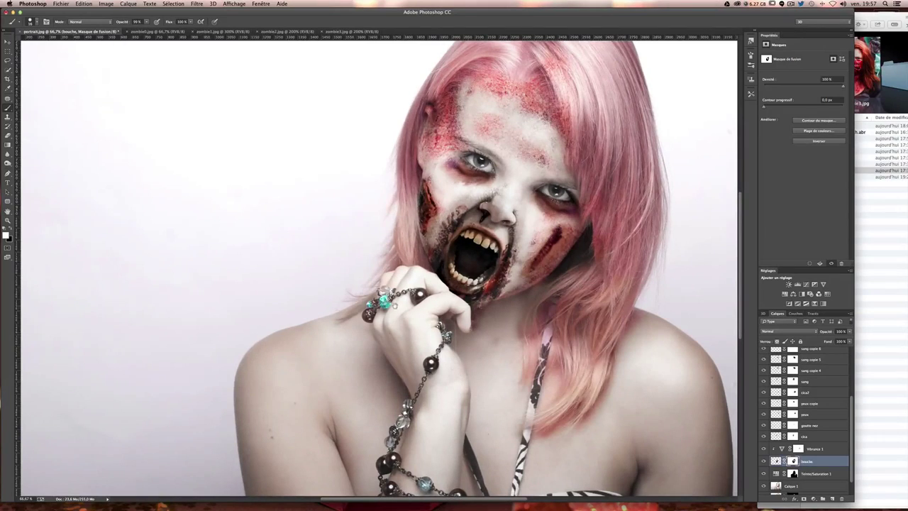
pyautogui.hotkey('ctrl', '-')
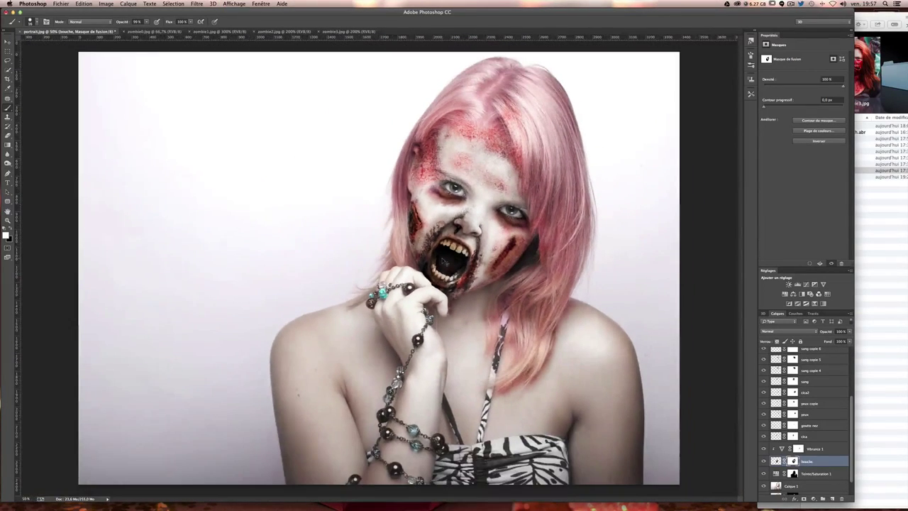
pyautogui.hotkey('ctrl', '+')
pyautogui.hscroll(5, 376, 269)
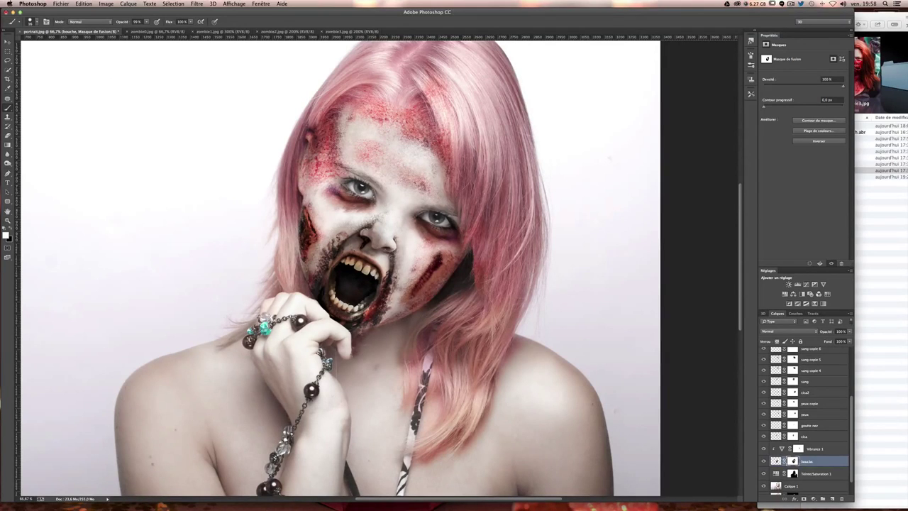
pyautogui.press('v')
pyautogui.scroll(3, 811, 398)
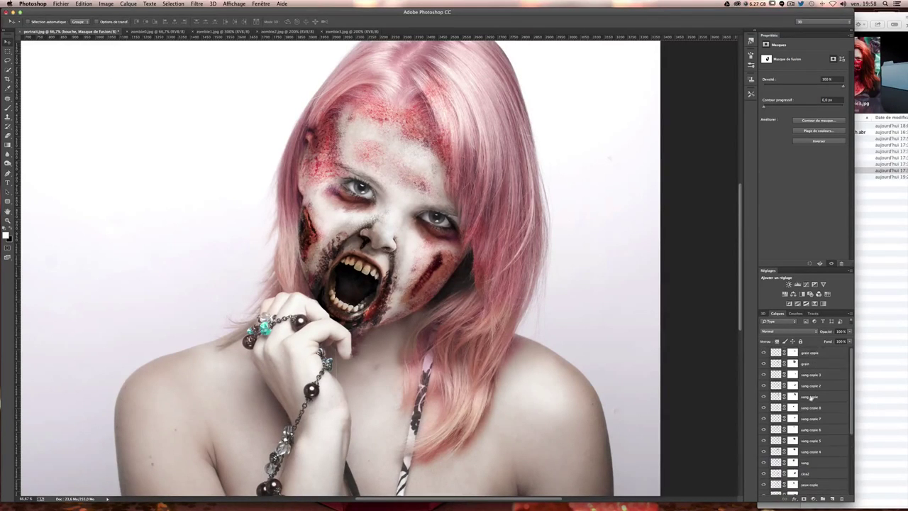
pyautogui.click(819, 353)
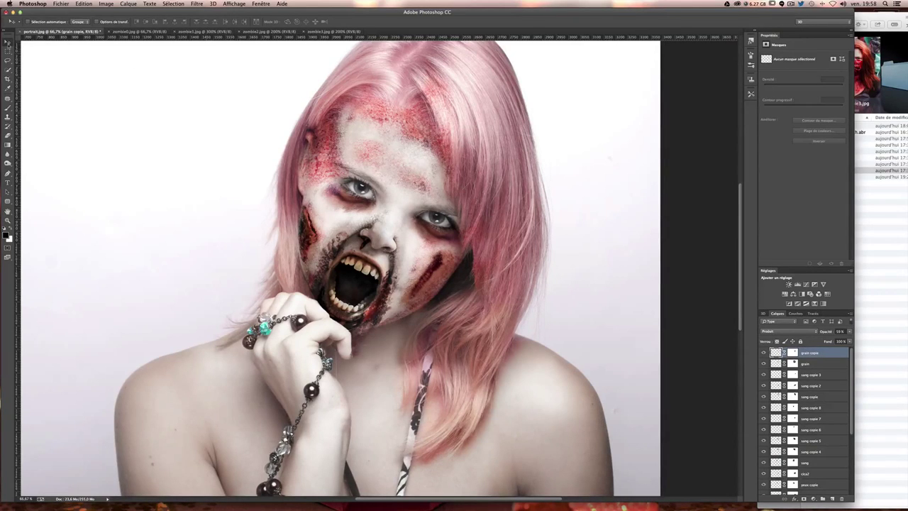
pyautogui.click(324, 159)
pyautogui.moveTo(343, 152)
pyautogui.mouseDown()
pyautogui.moveTo(363, 164)
pyautogui.moveTo(409, 374)
pyautogui.mouseUp()
pyautogui.hotkey('ctrl', 'z')
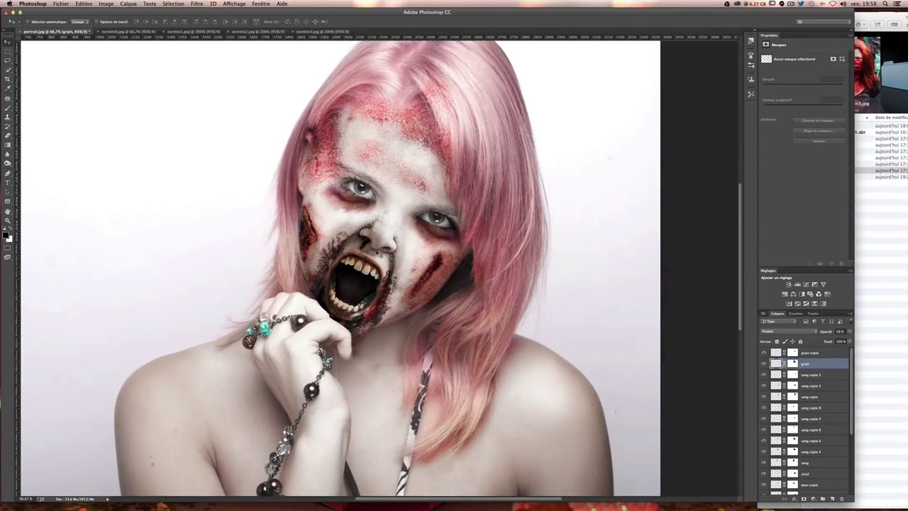
# Place a grain copy down by the chin and transform it over the neck and chest
pyautogui.moveTo(383, 181)
pyautogui.mouseDown()
pyautogui.moveTo(406, 384)
pyautogui.moveTo(381, 435)
pyautogui.moveTo(377, 474)
pyautogui.moveTo(387, 468)
pyautogui.mouseUp()
pyautogui.scroll(-3, 387, 468)
pyautogui.hotkey('ctrl', 't')
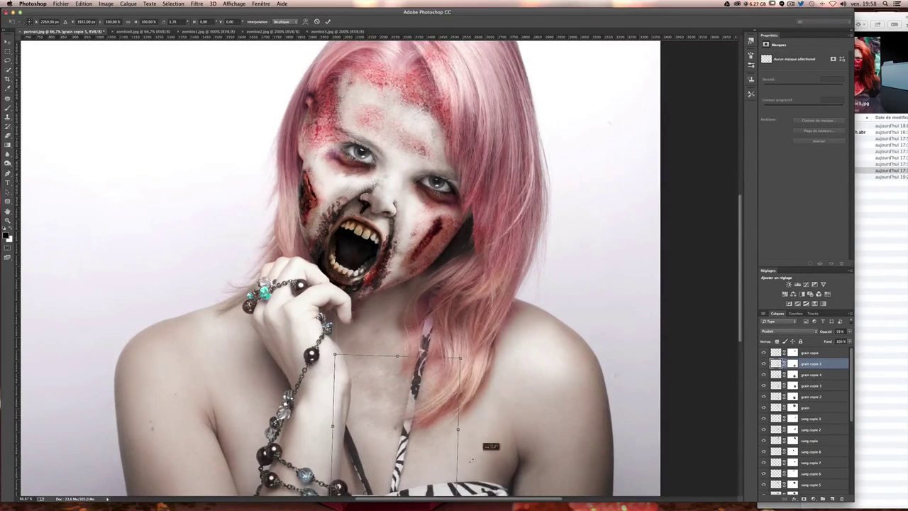
pyautogui.moveTo(491, 442); pyautogui.dragTo(489, 464)
pyautogui.press('Return')
pyautogui.moveTo(433, 410); pyautogui.dragTo(416, 377)
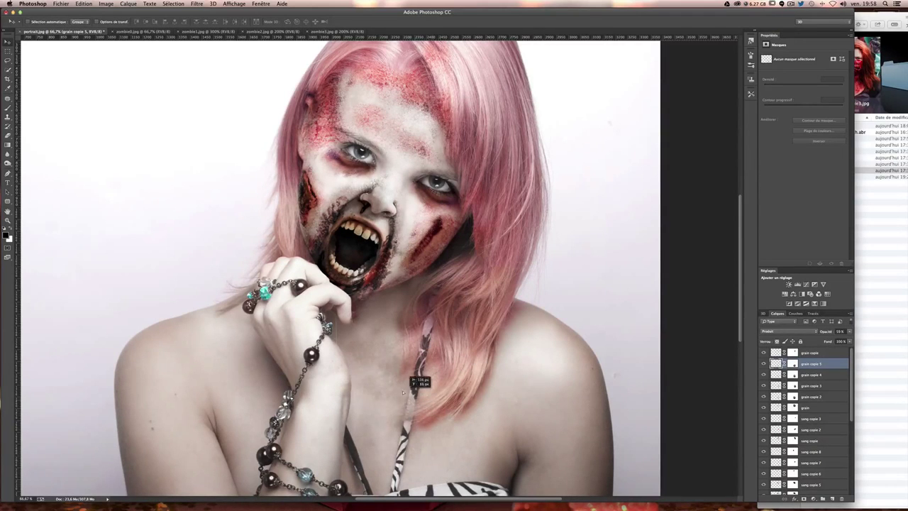
pyautogui.scroll(3, 416, 355)
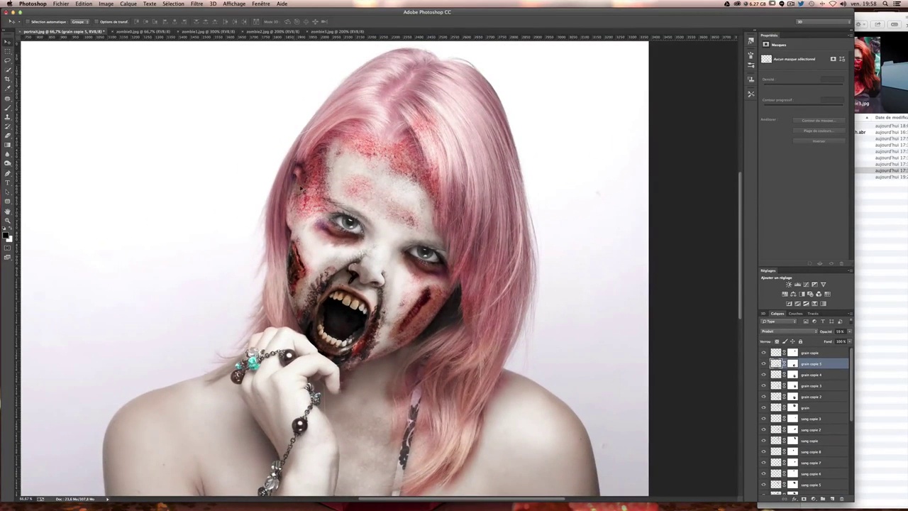
# Move the blood texture onto the chin and neck, duplicate it, rotate about 53° and warp it along the jaw
pyautogui.moveTo(301, 188)
pyautogui.mouseDown()
pyautogui.moveTo(398, 371)
pyautogui.moveTo(385, 410)
pyautogui.mouseUp()
pyautogui.hotkey('ctrl', 'j')
pyautogui.hotkey('ctrl', 't')
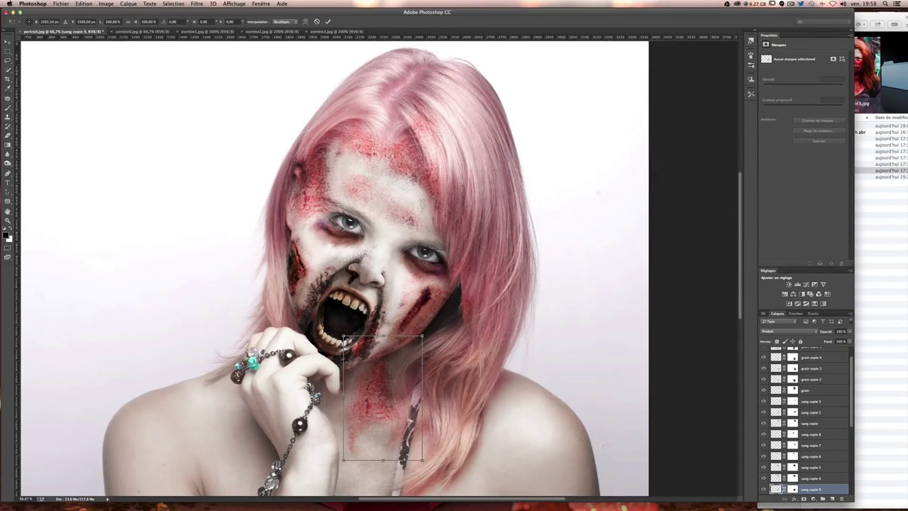
pyautogui.moveTo(445, 452)
pyautogui.mouseDown()
pyautogui.moveTo(404, 454)
pyautogui.moveTo(359, 379)
pyautogui.mouseUp()
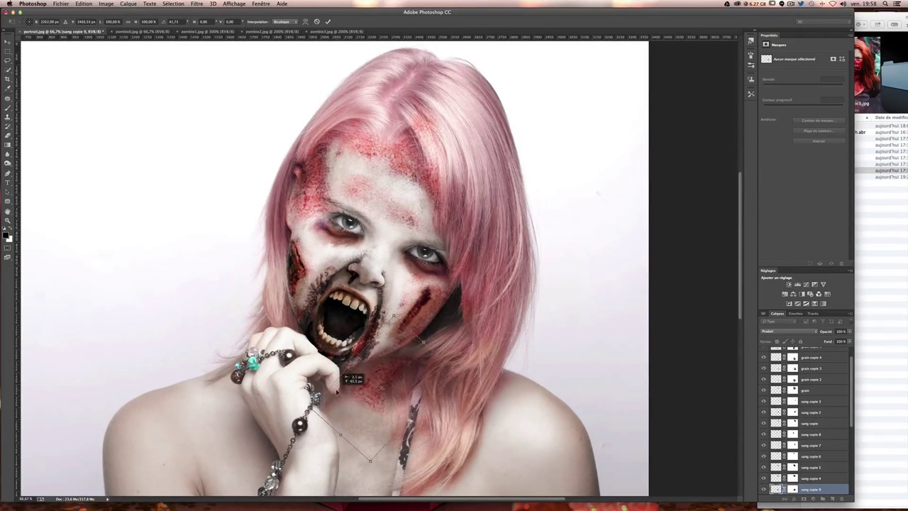
pyautogui.rightClick(375, 389)
pyautogui.click(405, 436)
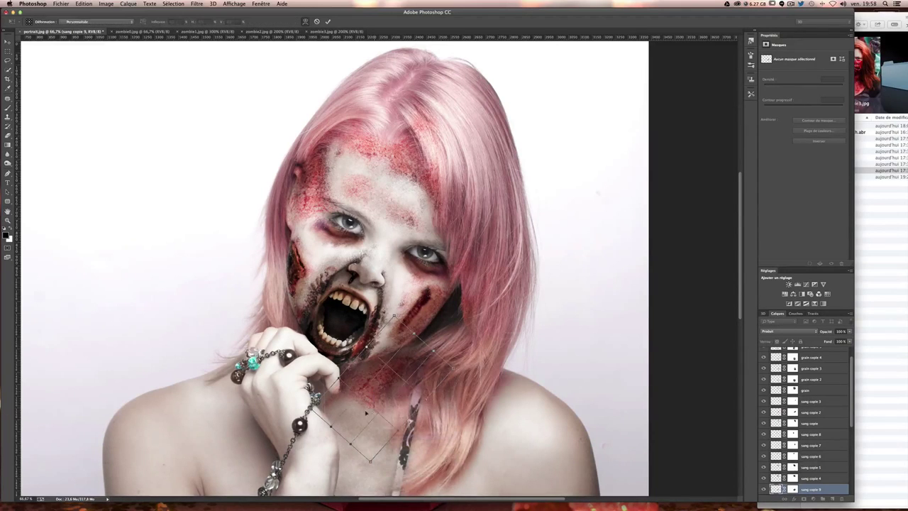
pyautogui.moveTo(409, 358); pyautogui.dragTo(349, 430)
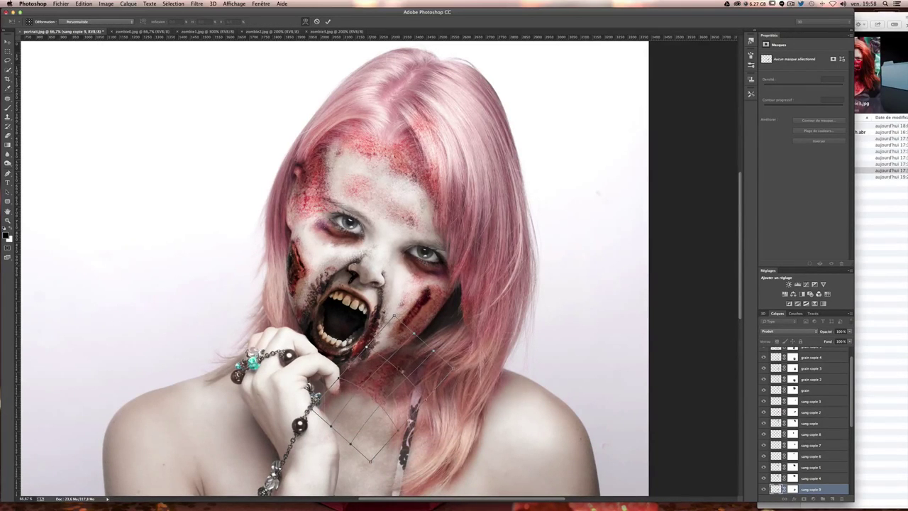
pyautogui.moveTo(409, 358); pyautogui.dragTo(424, 359)
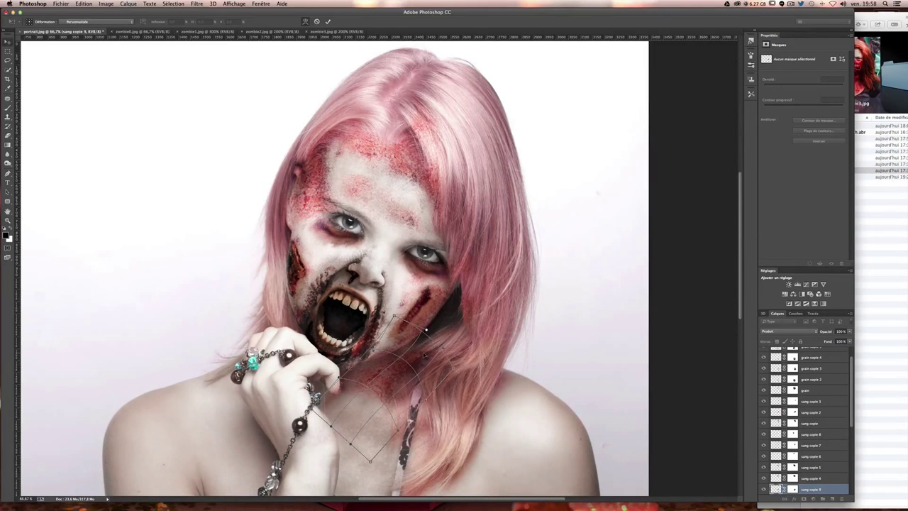
pyautogui.press('Return')
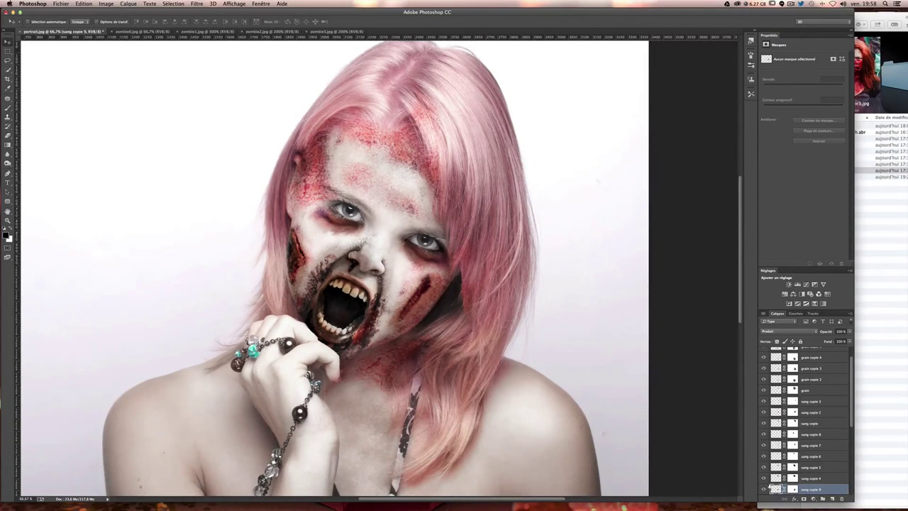
# Place another blood copy lower on the neck, shrink it to about 70% and bend its lower edge left
pyautogui.scroll(-3, 511, 389)
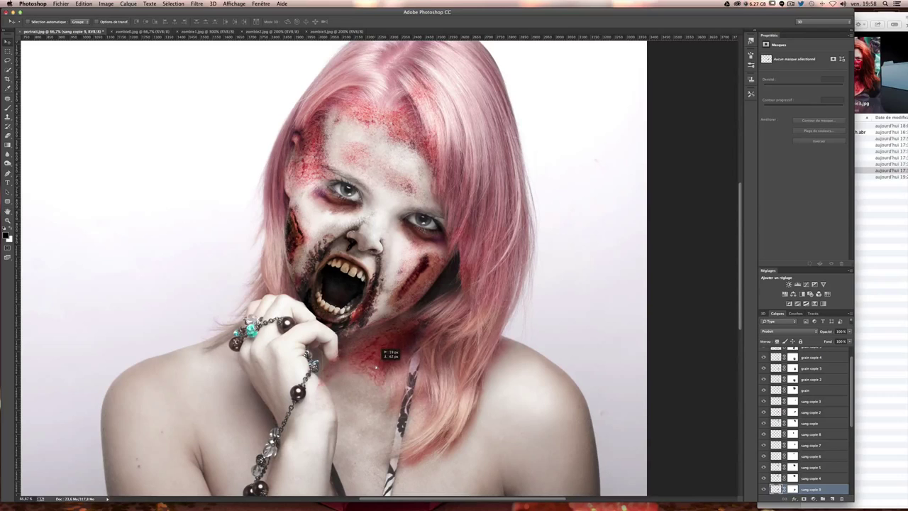
pyautogui.moveTo(382, 348)
pyautogui.mouseDown()
pyautogui.moveTo(401, 383)
pyautogui.moveTo(414, 381)
pyautogui.mouseUp()
pyautogui.hotkey('ctrl', 't')
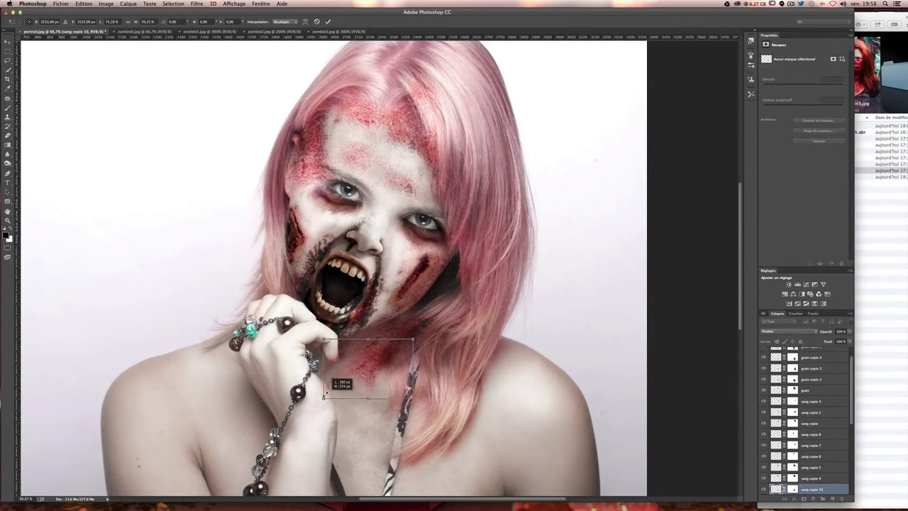
pyautogui.moveTo(377, 420); pyautogui.dragTo(374, 399)
pyautogui.rightClick(385, 373)
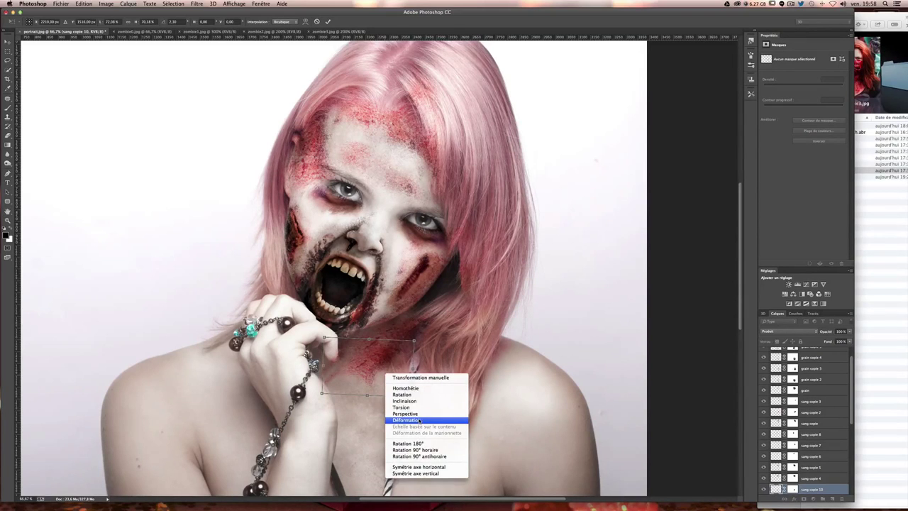
pyautogui.click(407, 420)
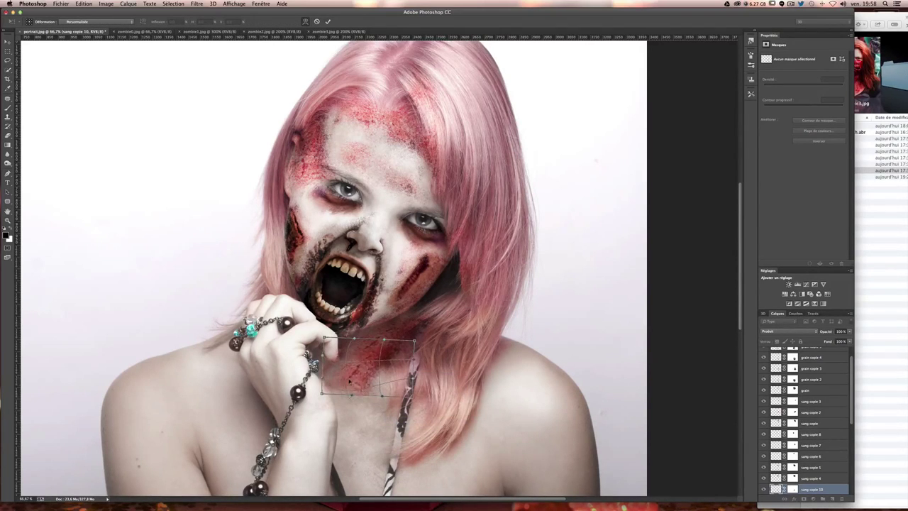
pyautogui.moveTo(361, 398)
pyautogui.mouseDown()
pyautogui.moveTo(324, 391)
pyautogui.moveTo(347, 398)
pyautogui.mouseUp()
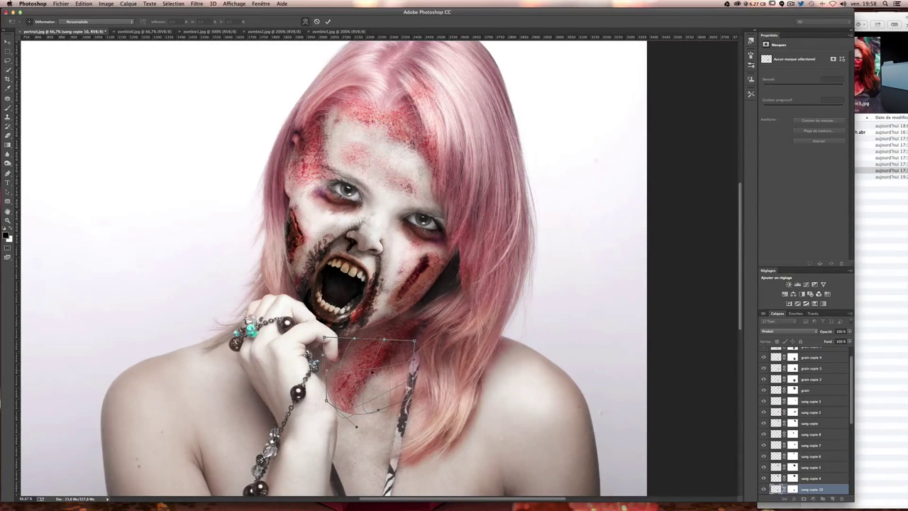
# Apply the warp, then try a large speckle brush over the hand and chest and undo it
pyautogui.press('Return')
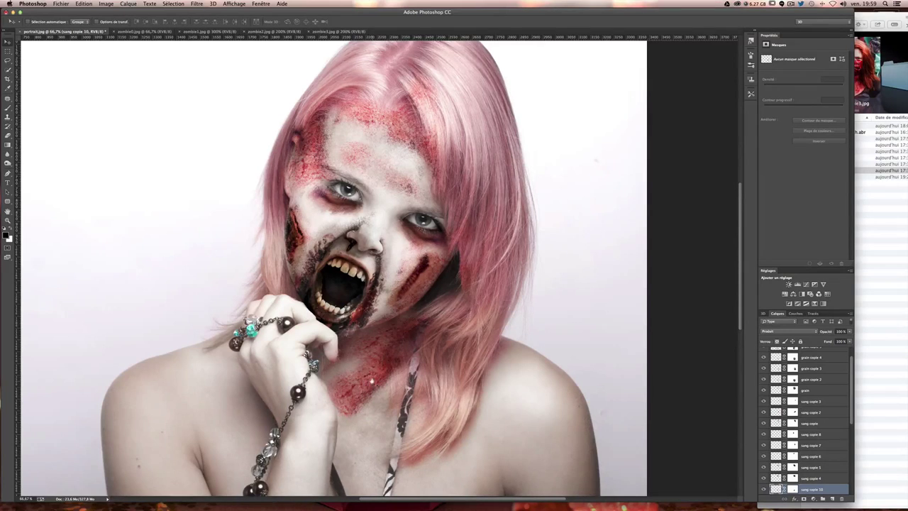
pyautogui.scroll(-3, 371, 381)
pyautogui.click(8, 108)
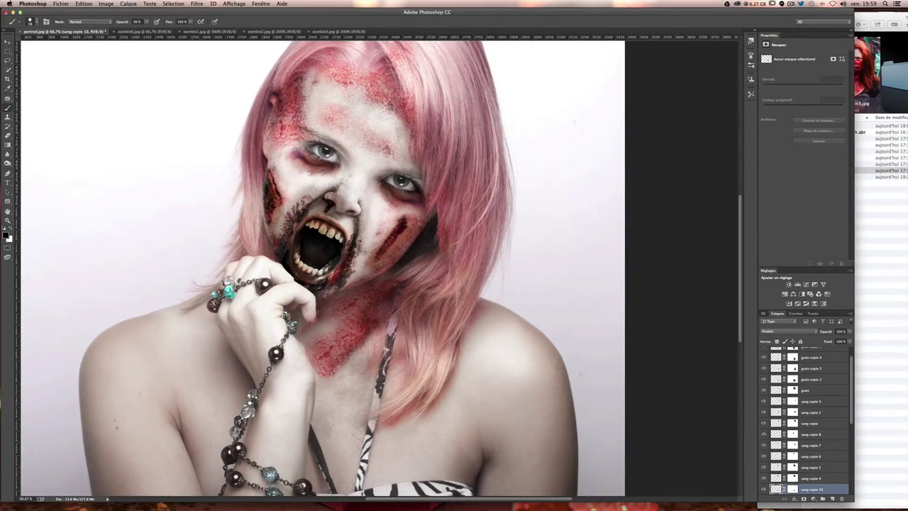
pyautogui.click(31, 22)
pyautogui.click(72, 295)
pyautogui.moveTo(298, 369); pyautogui.dragTo(447, 430)
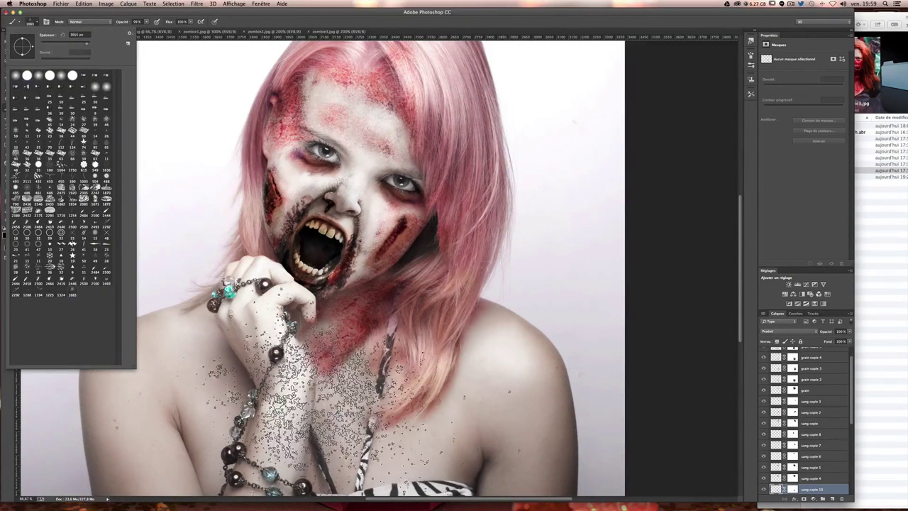
pyautogui.hotkey('ctrl', 'z')
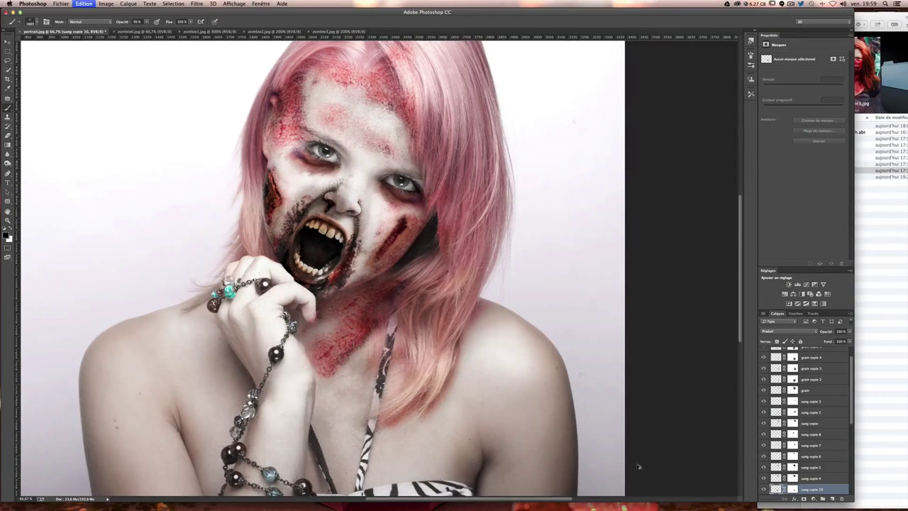
pyautogui.scroll(-1, 827, 479)
# Paint black with a 153 px brush on the sang copie 10 mask to fade the neck blood
pyautogui.click(792, 475)
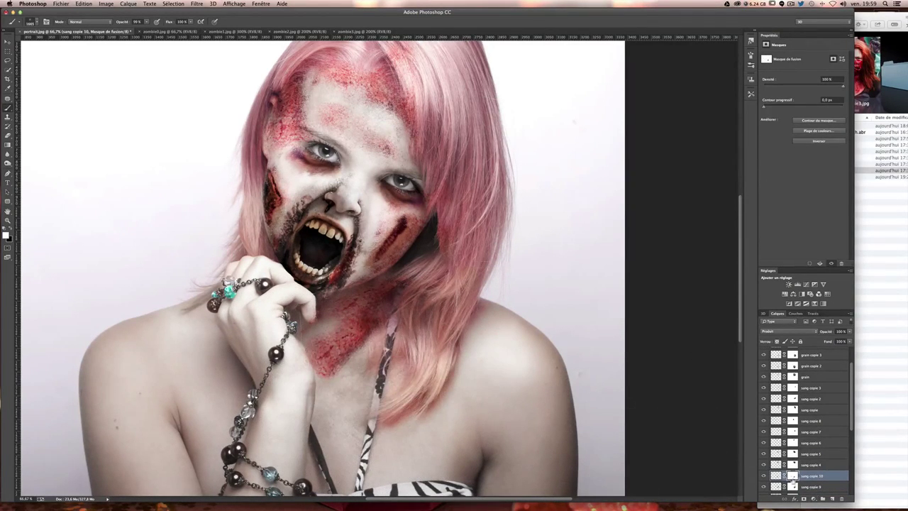
pyautogui.click(763, 475)
pyautogui.click(764, 475)
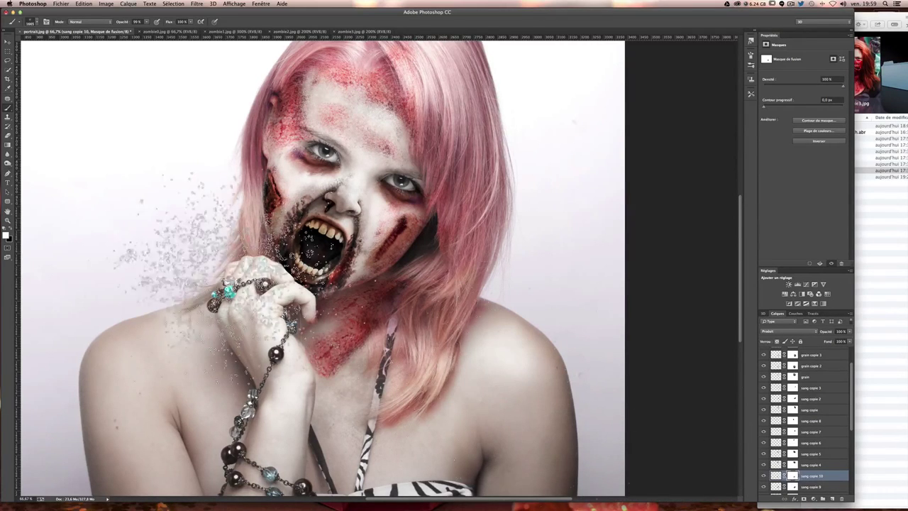
pyautogui.keyDown('ctrl'); pyautogui.click(791, 475); pyautogui.keyUp('ctrl')
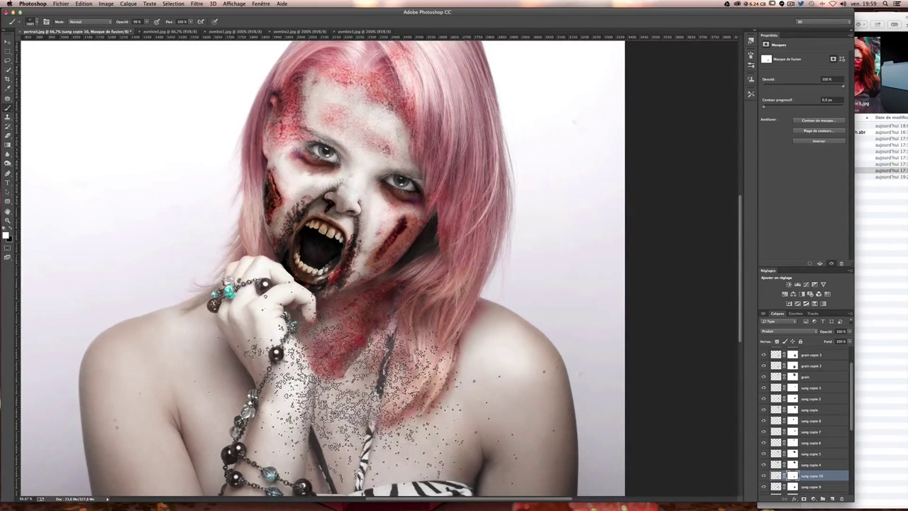
pyautogui.hotkey('ctrl', 'z')
pyautogui.click(30, 24)
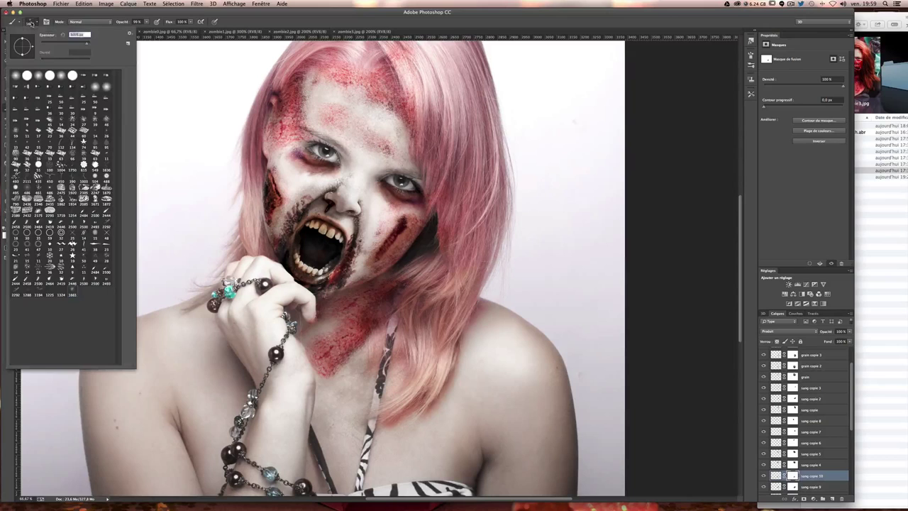
pyautogui.click(71, 44)
pyautogui.click(376, 340)
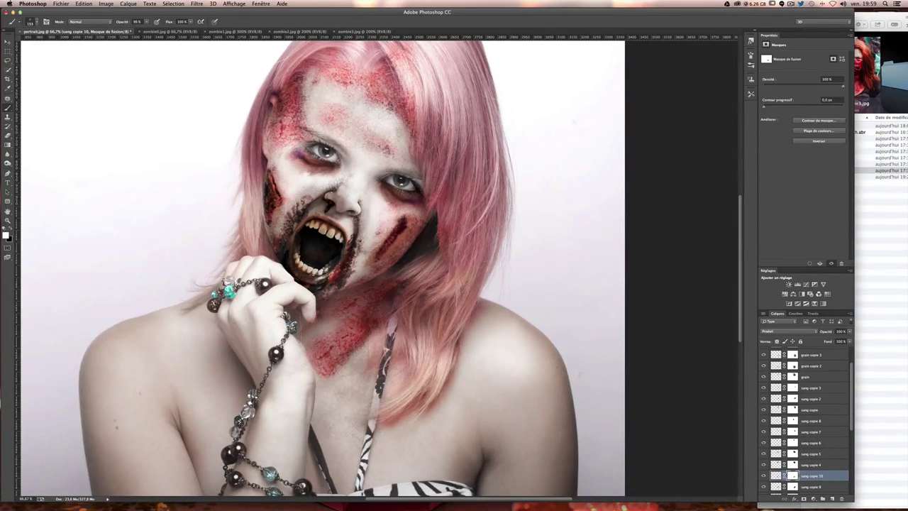
pyautogui.press('x')
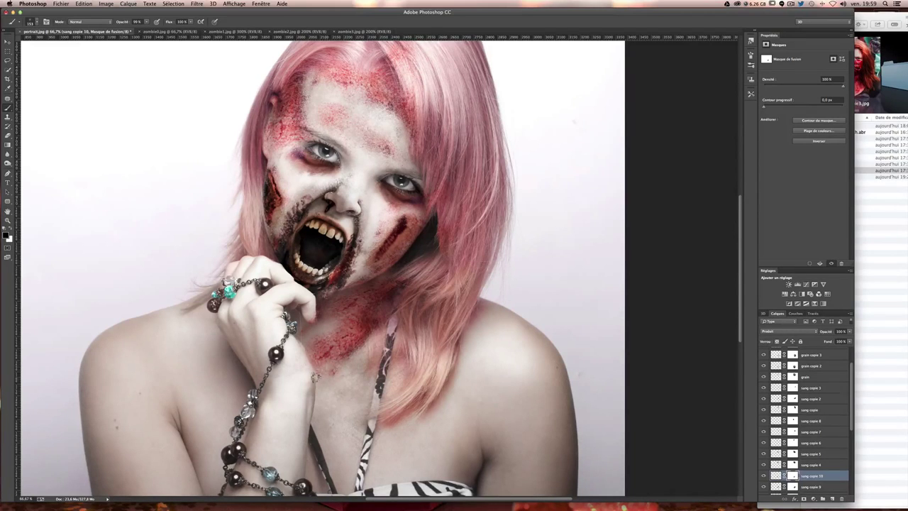
pyautogui.moveTo(353, 361); pyautogui.dragTo(376, 328)
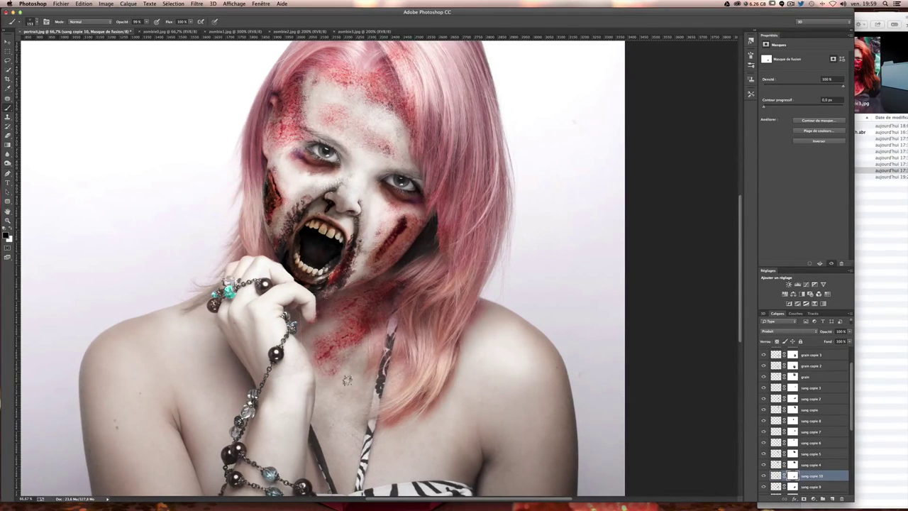
# Alt-drag a blood copy down-left, nudge it lower and warp it up and right over the neck
pyautogui.click(8, 44)
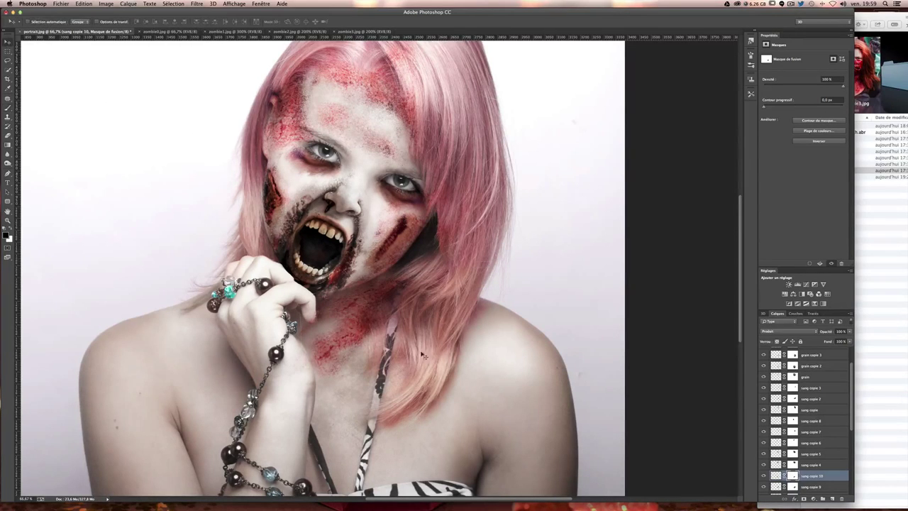
pyautogui.moveTo(351, 334)
pyautogui.mouseDown()
pyautogui.moveTo(337, 348)
pyautogui.moveTo(397, 301)
pyautogui.mouseUp()
pyautogui.hotkey('ctrl', 't')
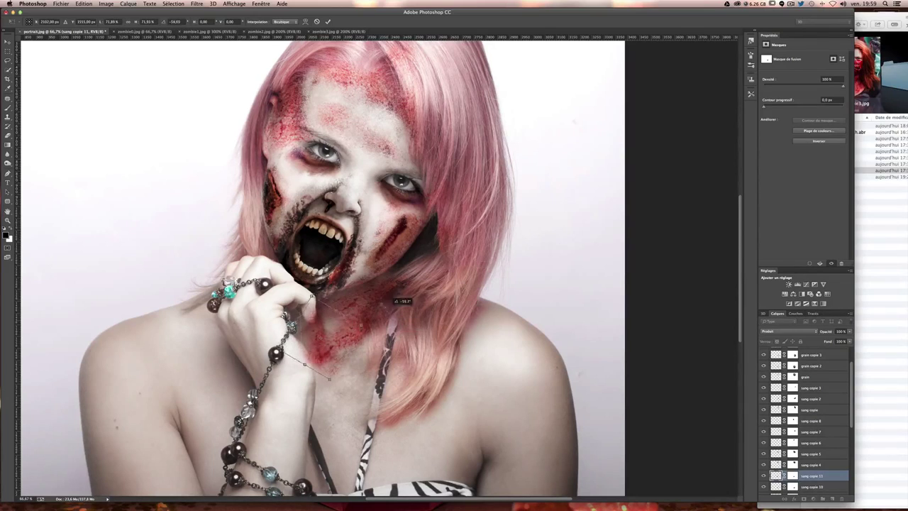
pyautogui.moveTo(334, 339); pyautogui.dragTo(335, 349)
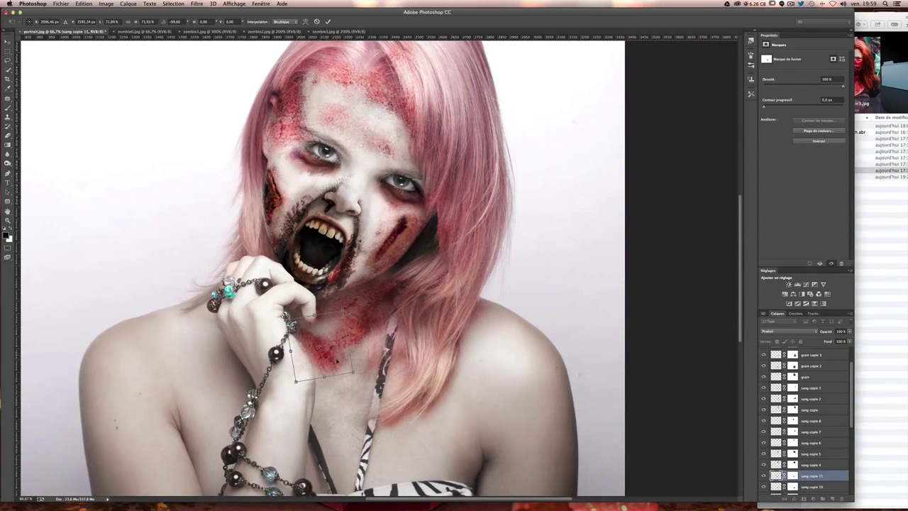
pyautogui.rightClick(372, 364)
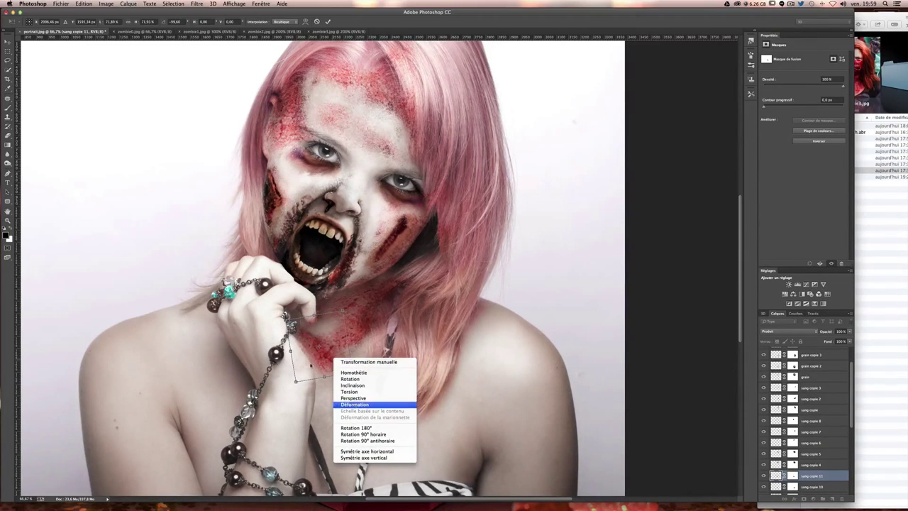
pyautogui.click(393, 410)
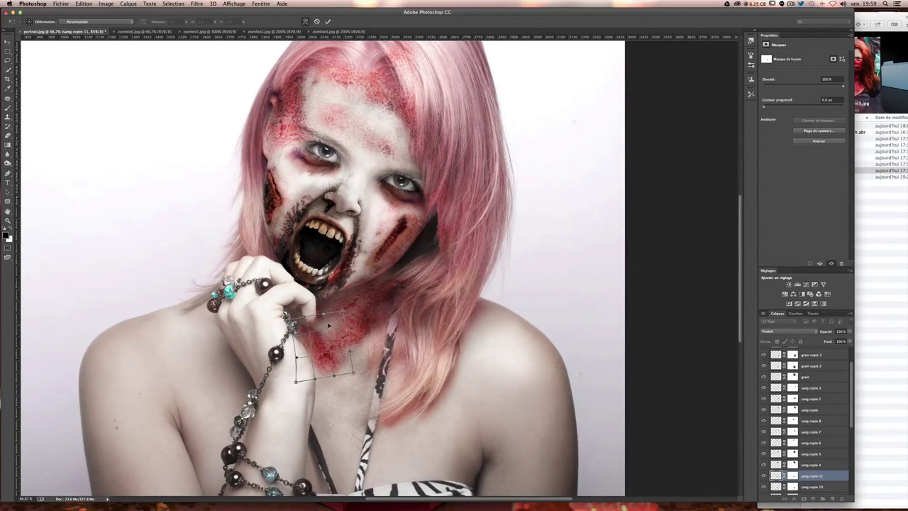
pyautogui.moveTo(329, 325); pyautogui.dragTo(347, 325)
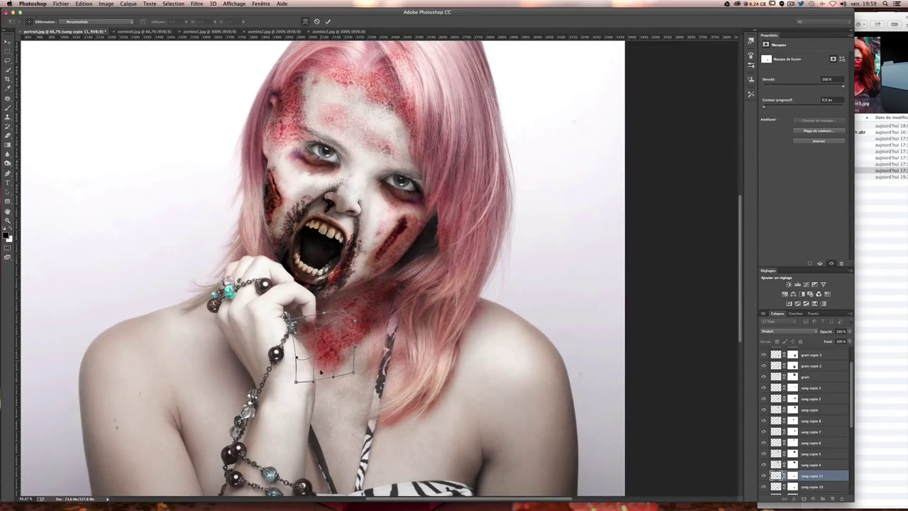
pyautogui.press('Return')
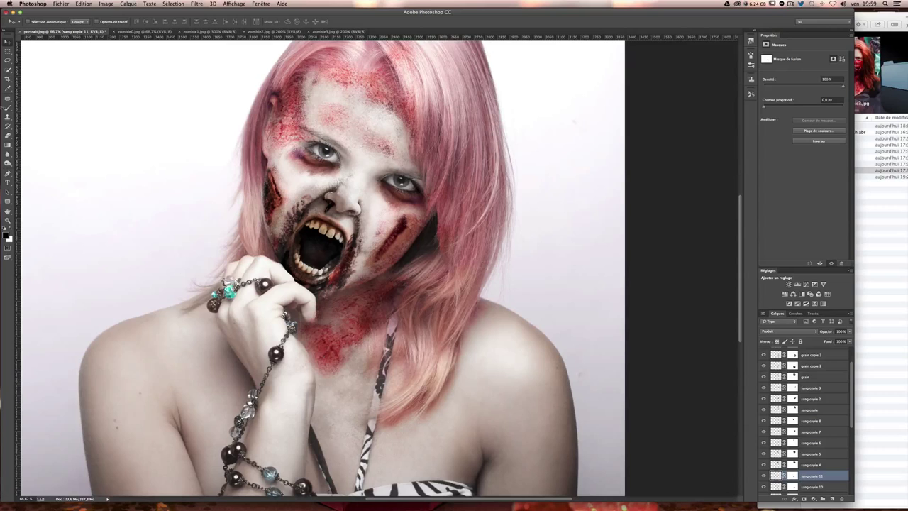
pyautogui.click(8, 108)
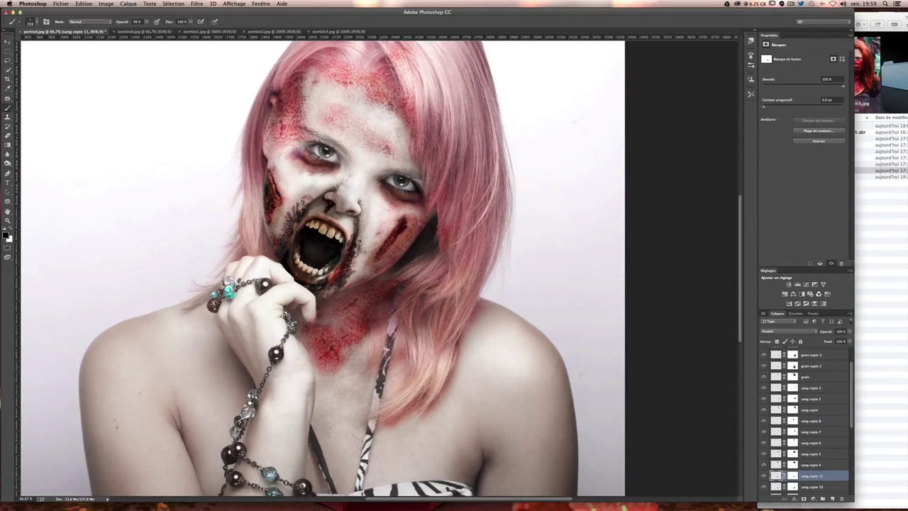
pyautogui.hotkey('ctrl', '\\')
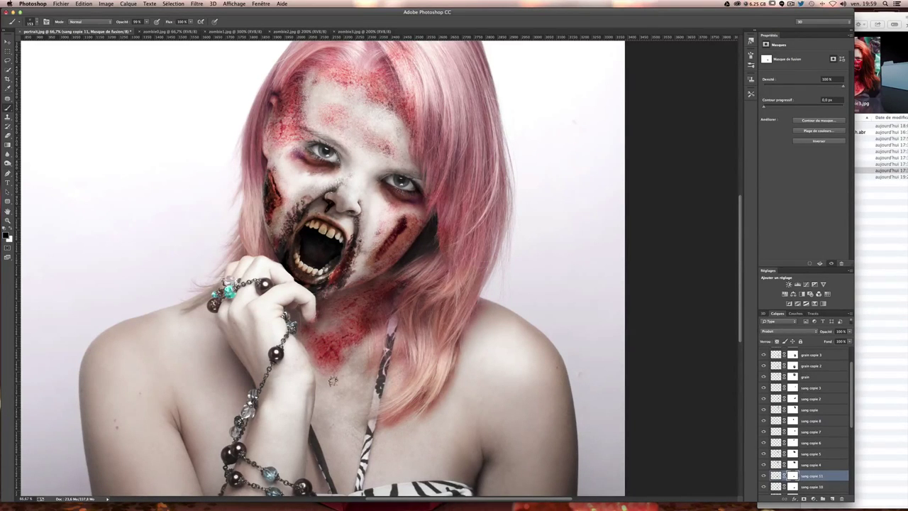
pyautogui.hotkey('ctrl', '-')
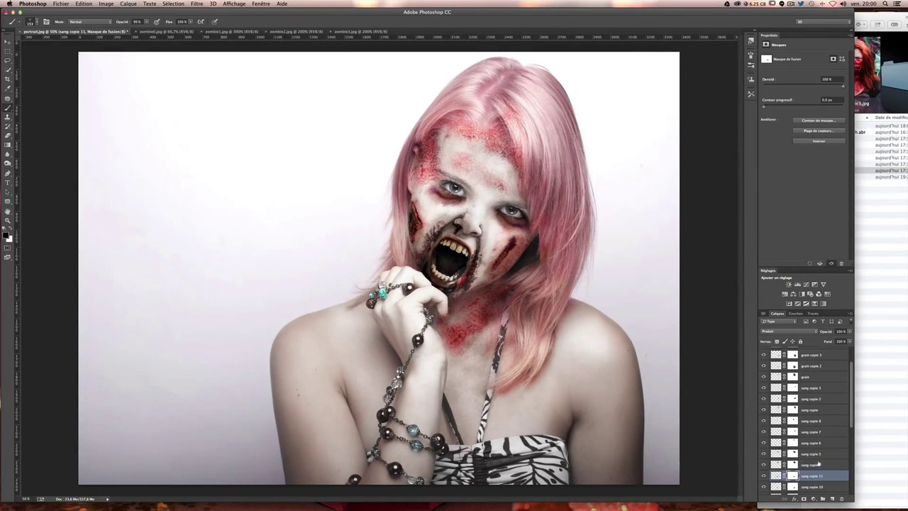
pyautogui.click(7, 42)
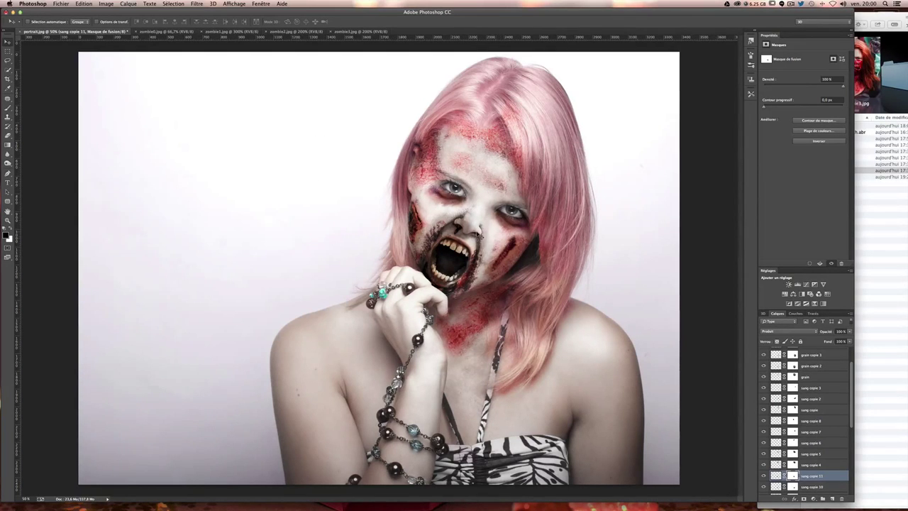
pyautogui.hotkey('ctrl', '+')
pyautogui.scroll(2, 784, 381)
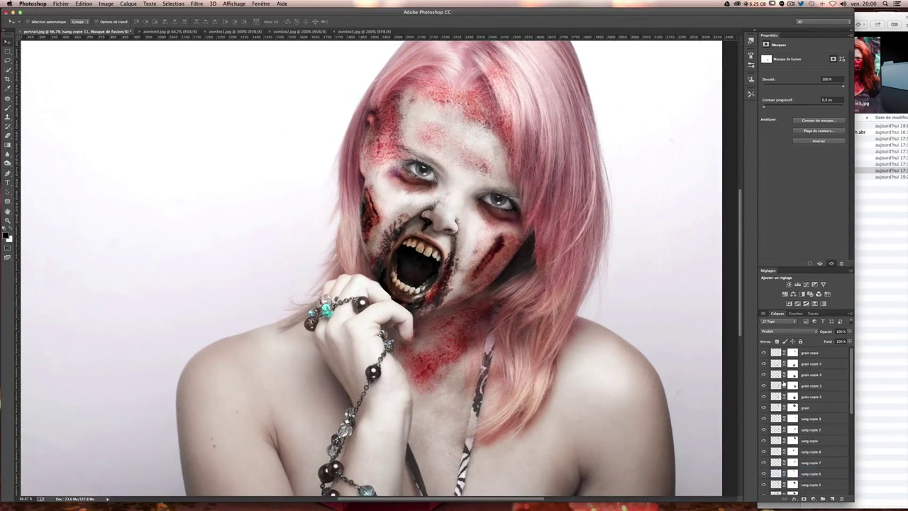
pyautogui.click(804, 354)
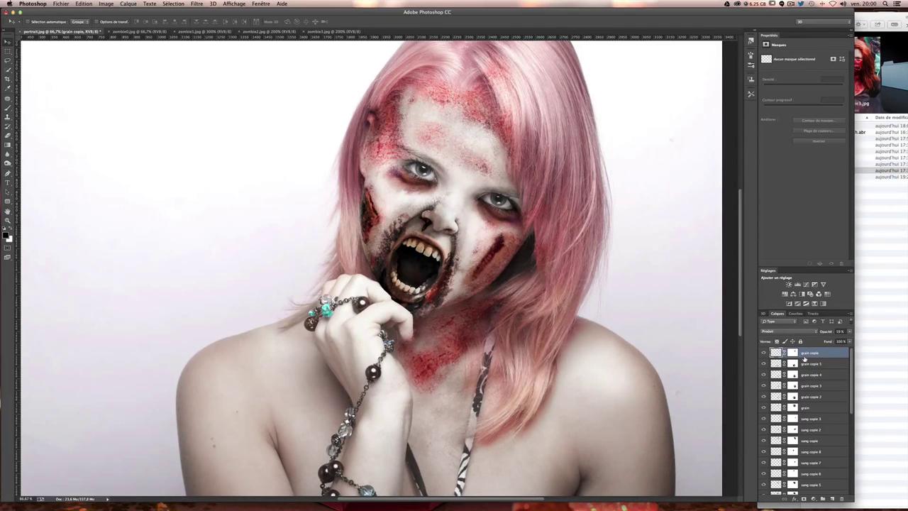
# Stamp all visible layers into a new top layer, Calque 2, and reframe the portrait view
pyautogui.hotkey('ctrl', 'alt', 'shift', 'e')
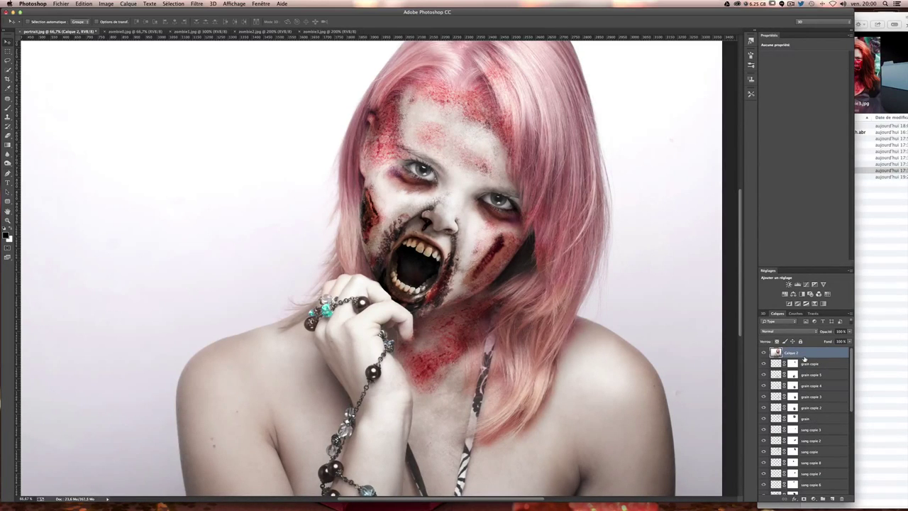
pyautogui.moveTo(527, 199); pyautogui.dragTo(459, 261)
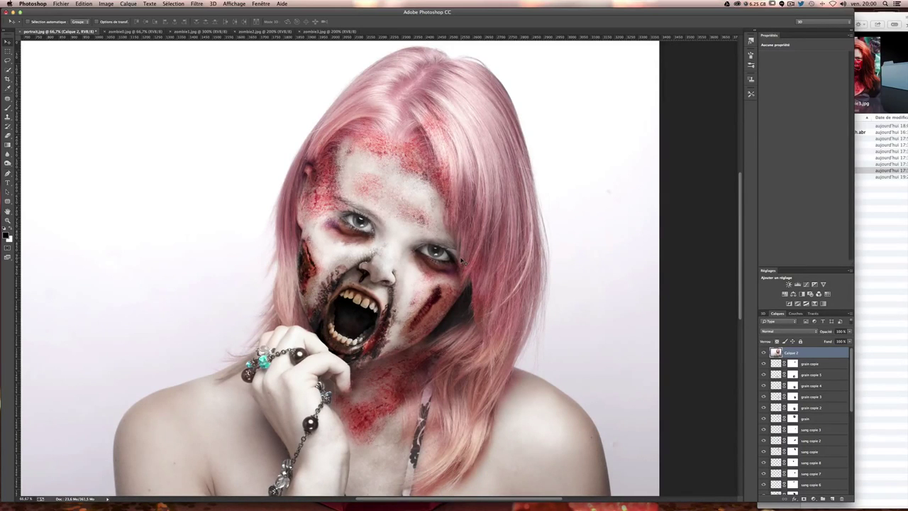
pyautogui.press('super+minus')
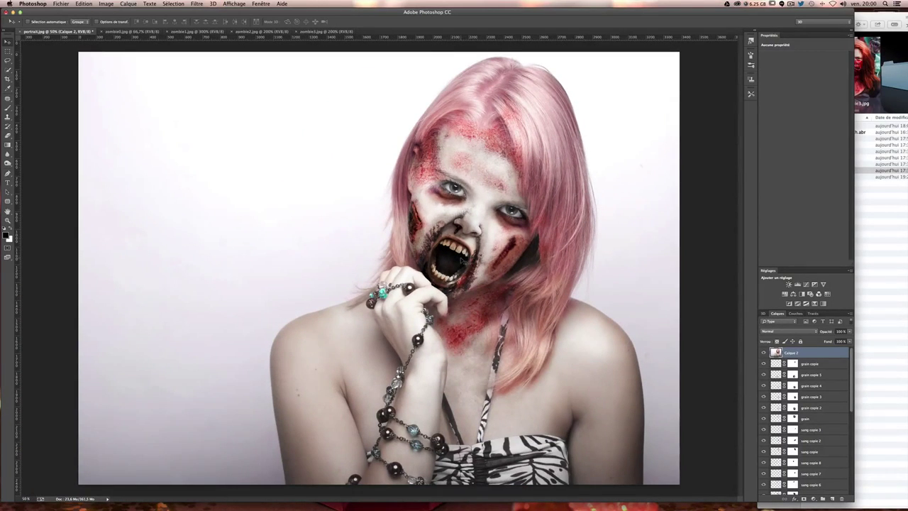
pyautogui.press('super+plus')
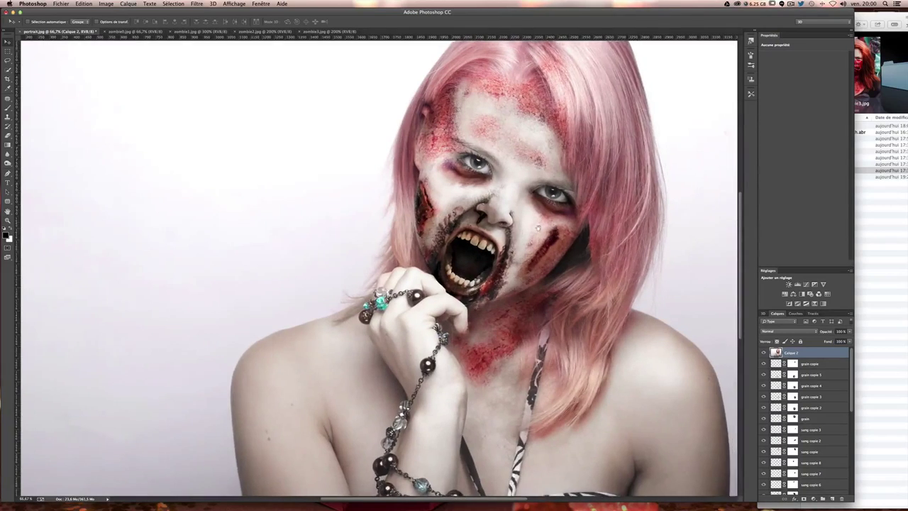
pyautogui.moveTo(463, 261); pyautogui.dragTo(429, 264)
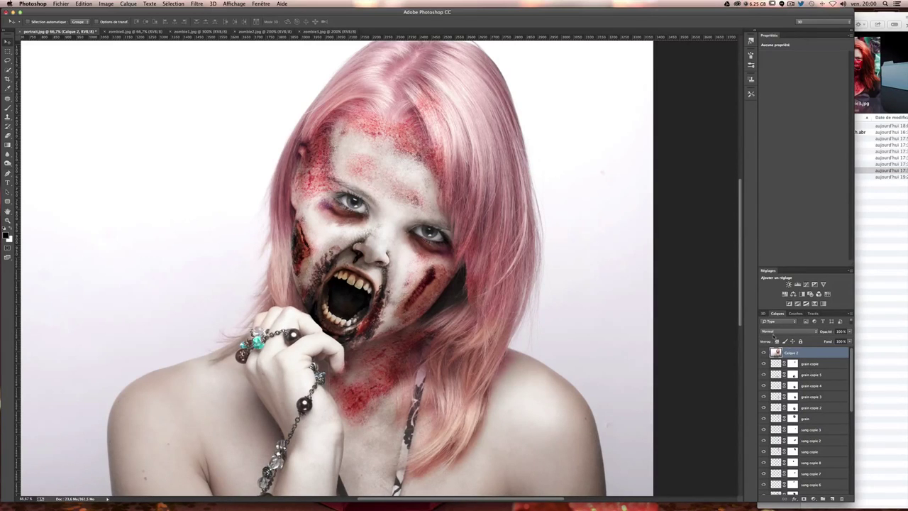
# Create Calque 3 in Lumière tamisée mode, filled with neutral 50% grey
pyautogui.click(851, 315)
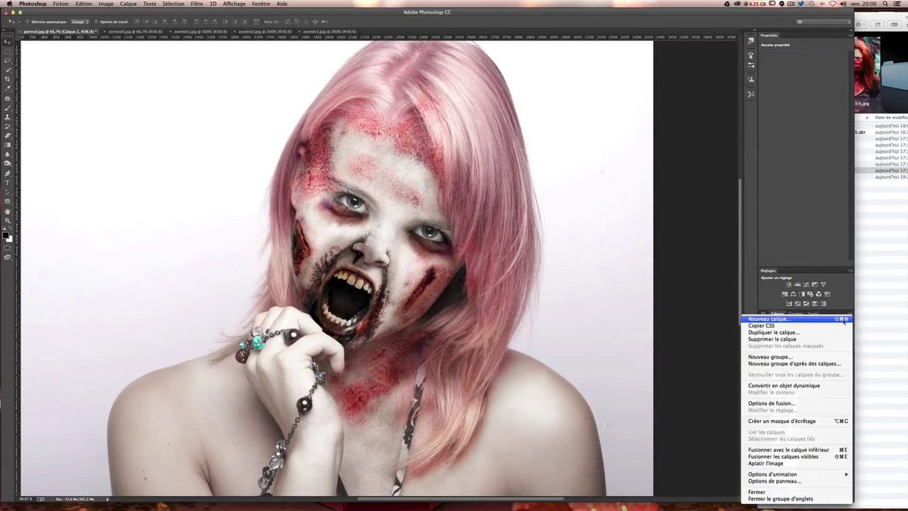
pyautogui.click(844, 321)
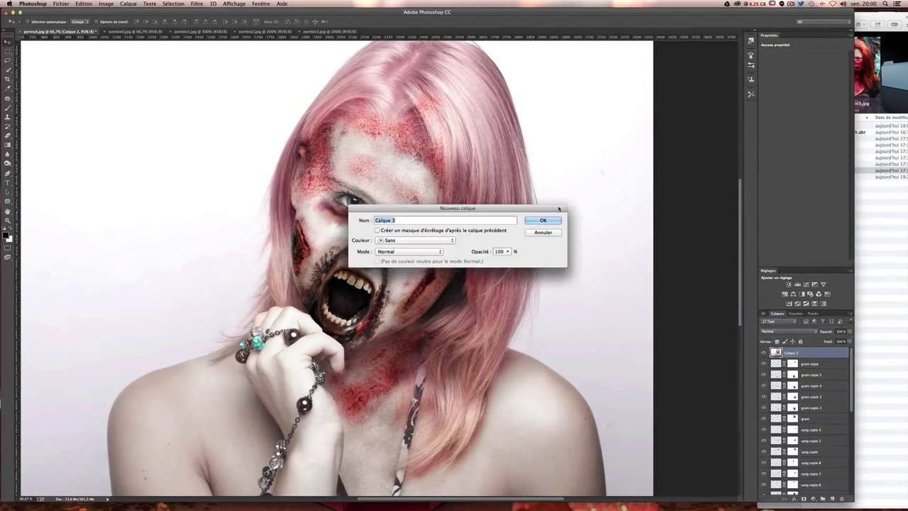
pyautogui.click(408, 252)
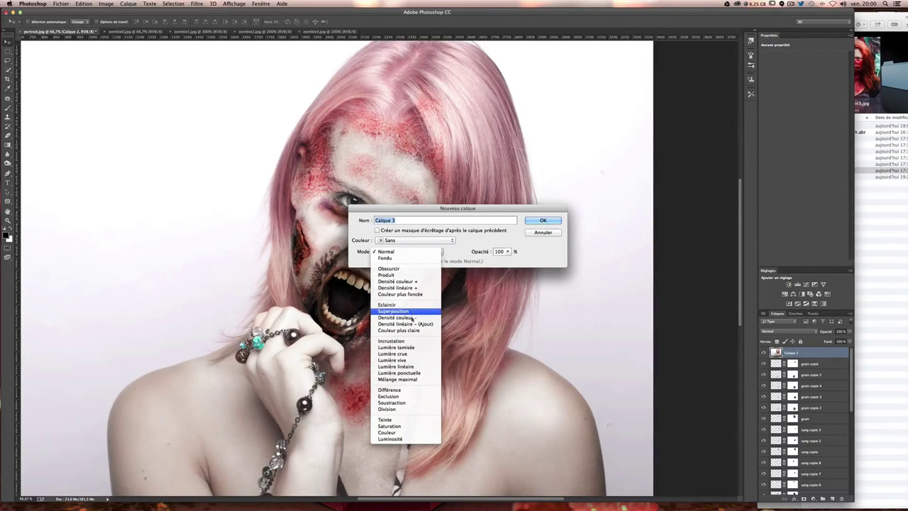
pyautogui.click(405, 347)
pyautogui.click(378, 261)
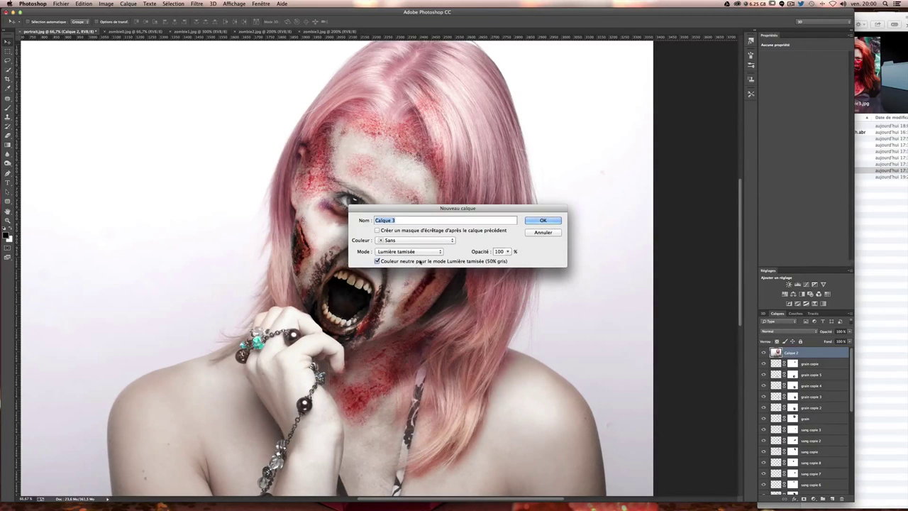
pyautogui.click(543, 220)
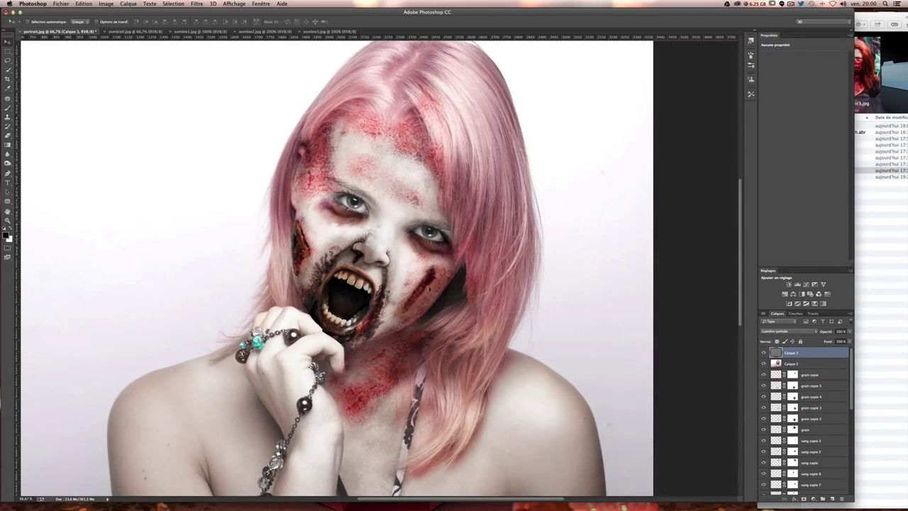
# Set up a soft round brush at 100 px with lowered opacity
pyautogui.click(7, 107)
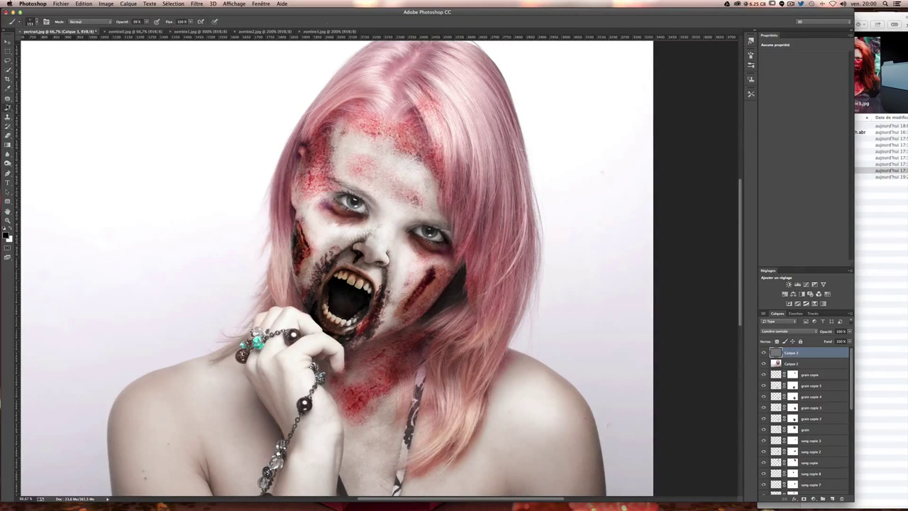
pyautogui.click(36, 22)
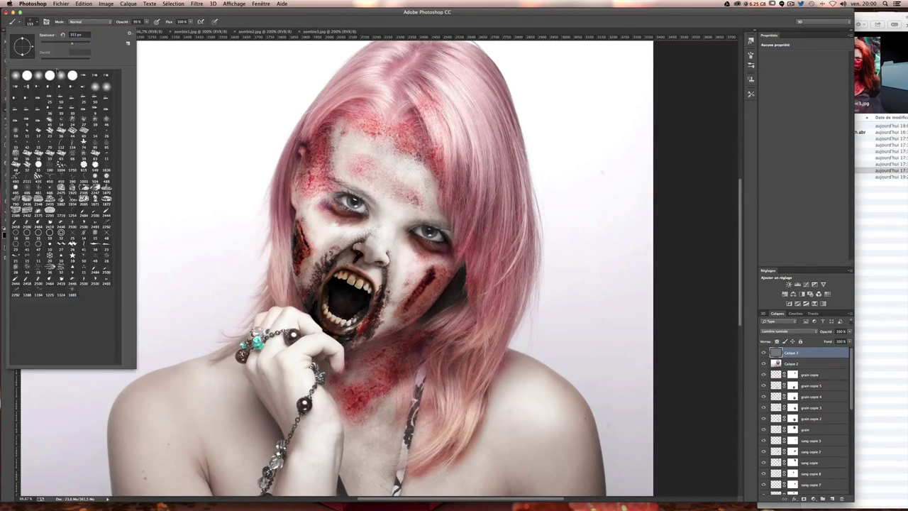
pyautogui.click(15, 76)
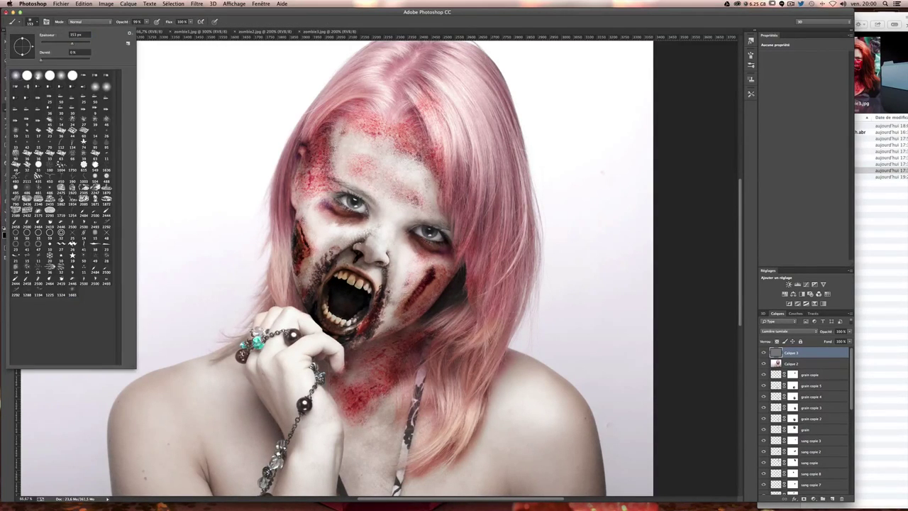
pyautogui.click(251, 152)
pyautogui.moveTo(251, 151); pyautogui.dragTo(253, 154)
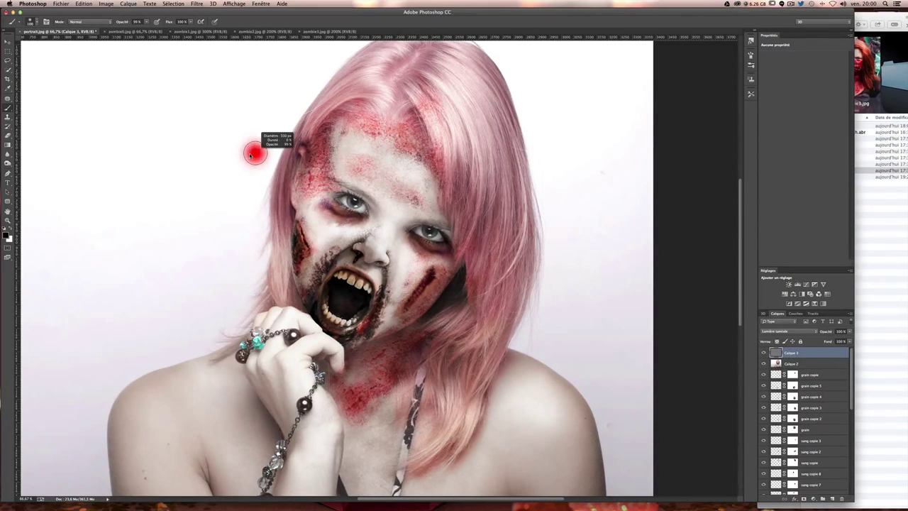
pyautogui.moveTo(148, 25); pyautogui.dragTo(141, 31)
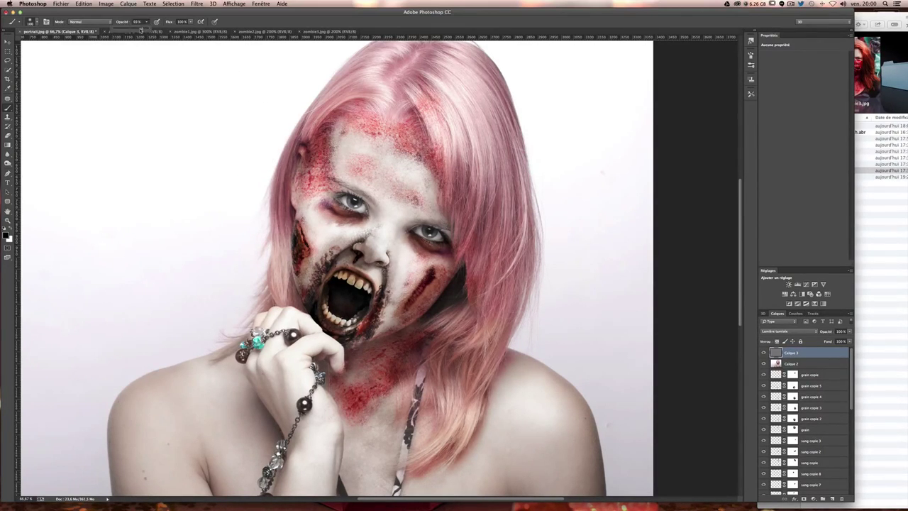
# Shade the forehead, hairline, right temple, both cheeks and jaw dark on Calque 3
pyautogui.moveTo(312, 145)
pyautogui.mouseDown()
pyautogui.moveTo(355, 106)
pyautogui.moveTo(404, 99)
pyautogui.moveTo(442, 165)
pyautogui.mouseUp()
pyautogui.moveTo(429, 119)
pyautogui.mouseDown()
pyautogui.moveTo(436, 195)
pyautogui.moveTo(463, 242)
pyautogui.moveTo(417, 104)
pyautogui.mouseUp()
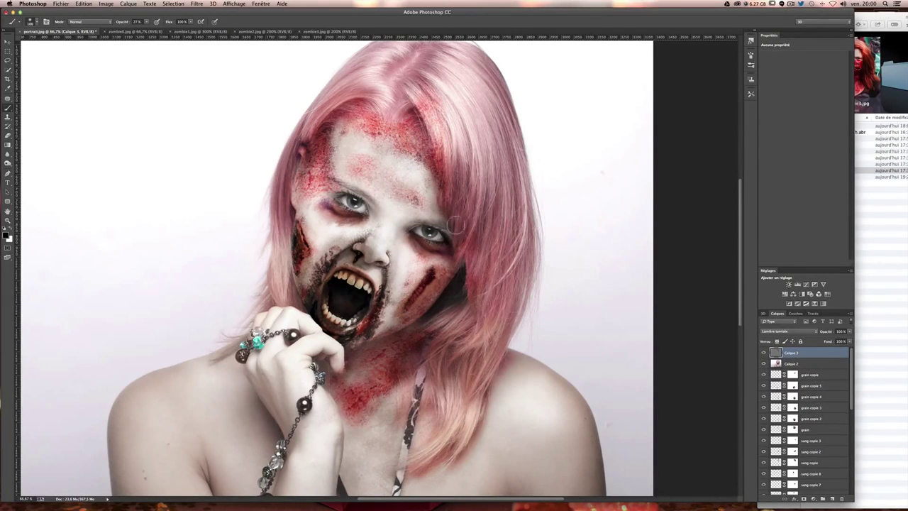
pyautogui.moveTo(455, 226)
pyautogui.mouseDown()
pyautogui.moveTo(457, 263)
pyautogui.moveTo(325, 377)
pyautogui.mouseUp()
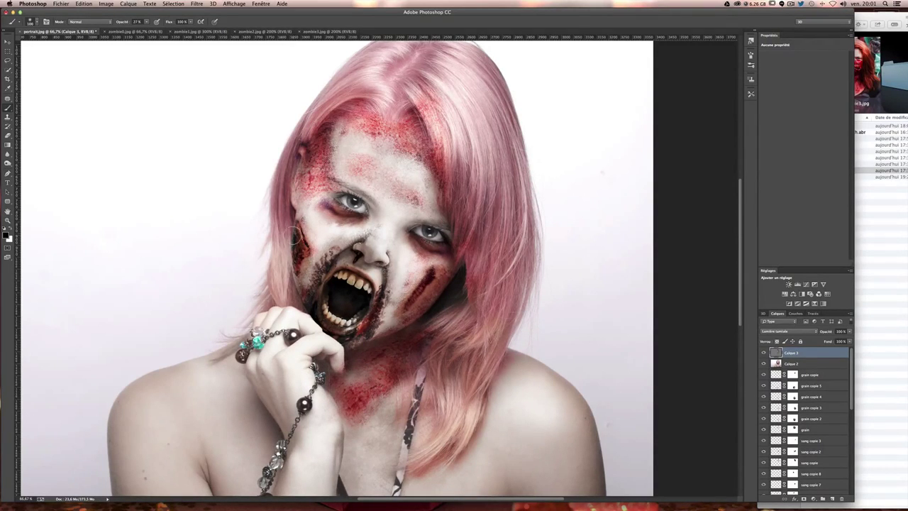
pyautogui.moveTo(295, 234)
pyautogui.mouseDown()
pyautogui.moveTo(293, 312)
pyautogui.moveTo(297, 154)
pyautogui.mouseUp()
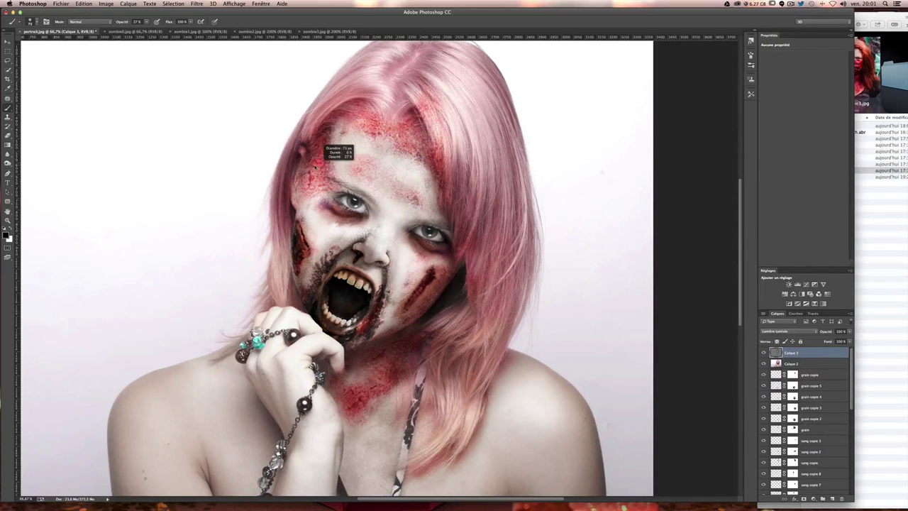
# At 100% zoom, darken around both eyes, beside the nose, the nostrils and upper lip
pyautogui.hotkey('ctrl', '+')
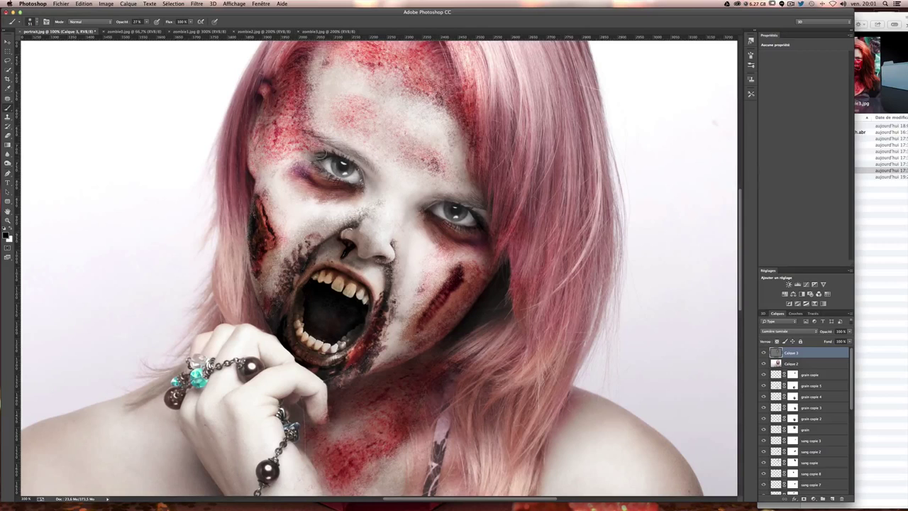
pyautogui.moveTo(369, 169); pyautogui.dragTo(335, 154)
pyautogui.moveTo(355, 185)
pyautogui.mouseDown()
pyautogui.moveTo(304, 165)
pyautogui.moveTo(360, 202)
pyautogui.moveTo(362, 224)
pyautogui.mouseUp()
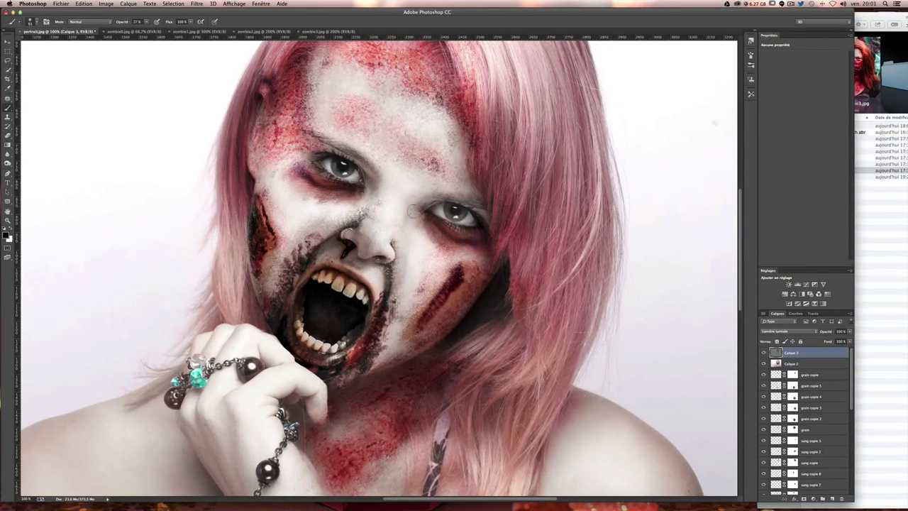
pyautogui.moveTo(415, 188); pyautogui.dragTo(404, 236)
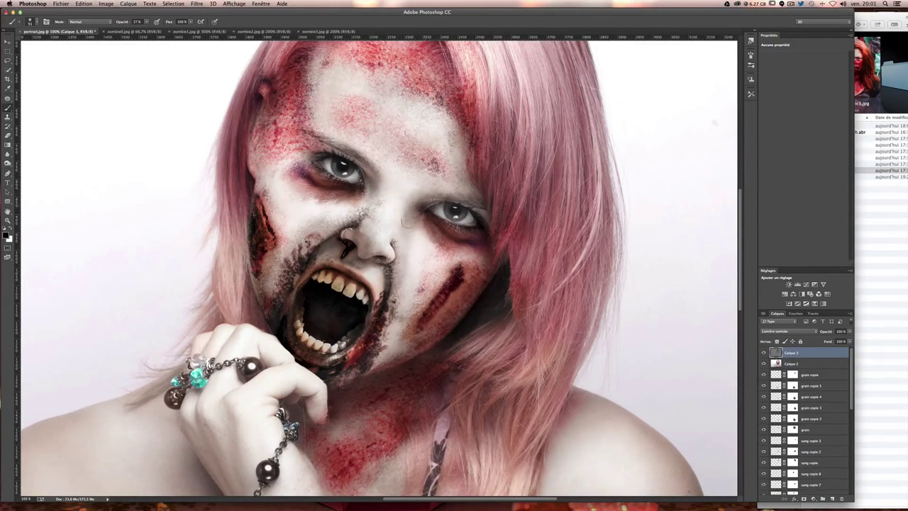
pyautogui.moveTo(435, 204); pyautogui.dragTo(484, 234)
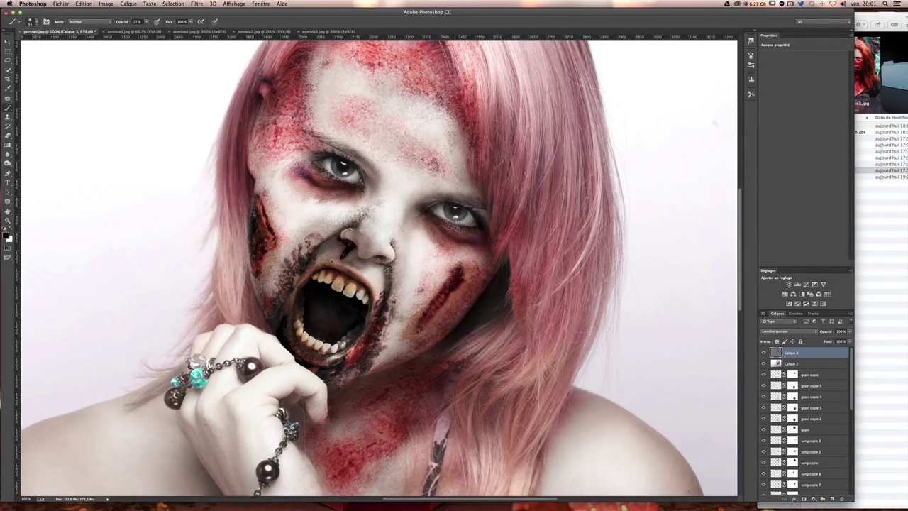
pyautogui.moveTo(397, 238)
pyautogui.mouseDown()
pyautogui.moveTo(358, 253)
pyautogui.moveTo(358, 241)
pyautogui.moveTo(362, 251)
pyautogui.mouseUp()
pyautogui.moveTo(332, 288)
pyautogui.mouseDown()
pyautogui.moveTo(337, 272)
pyautogui.moveTo(353, 282)
pyautogui.moveTo(336, 269)
pyautogui.mouseUp()
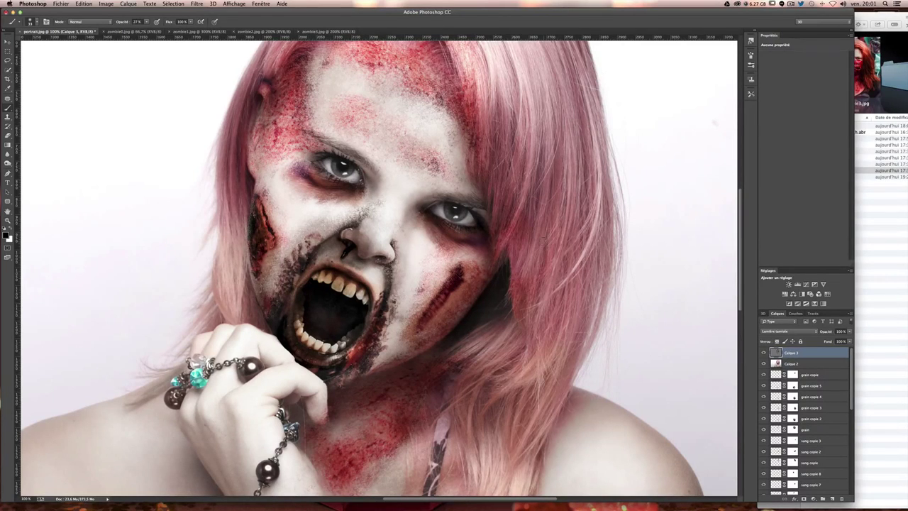
# Zoom out and toggle the shading layer on and off to compare before and after
pyautogui.press('super+minus')
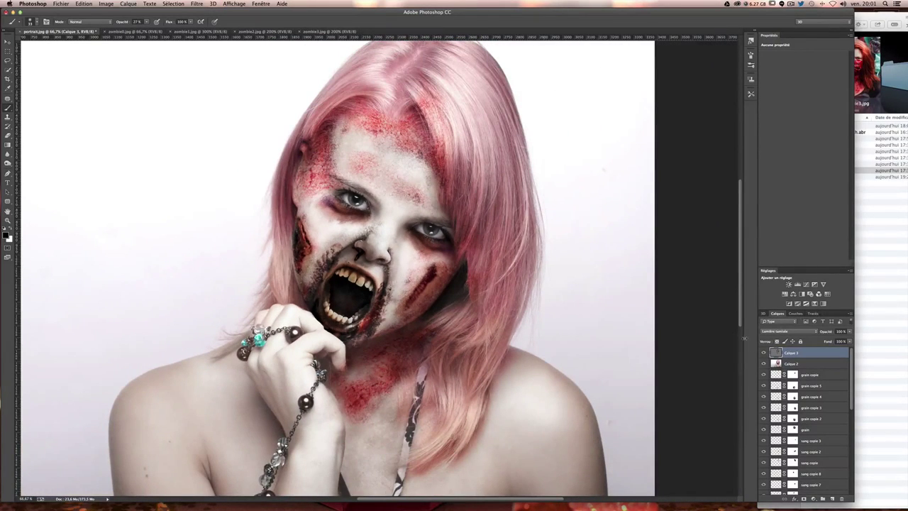
pyautogui.click(764, 352)
pyautogui.click(764, 353)
pyautogui.click(764, 352)
pyautogui.click(764, 353)
pyautogui.click(764, 353)
pyautogui.click(764, 353)
pyautogui.click(764, 353)
pyautogui.click(765, 353)
pyautogui.click(764, 352)
pyautogui.click(764, 352)
# Centre the face at 100% and make Calque 2 the active layer
pyautogui.hotkey('ctrl', '+')
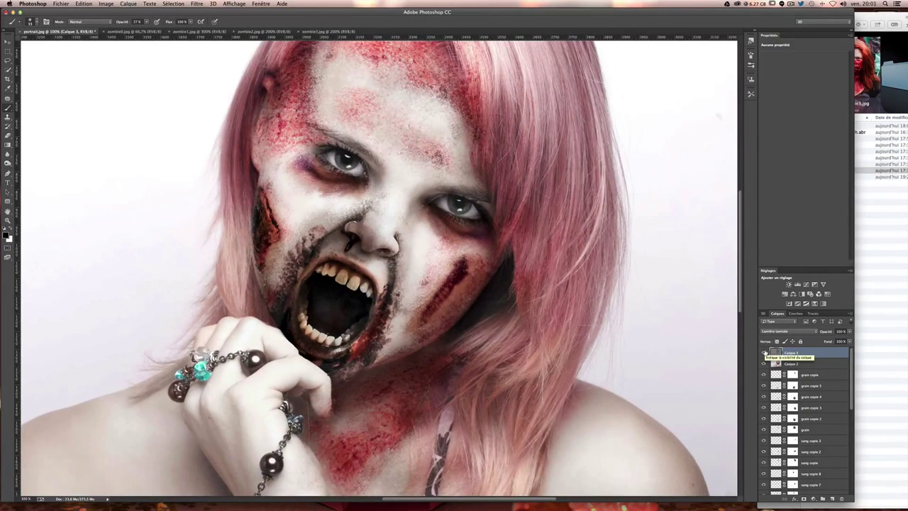
pyautogui.hotkey('ctrl', '-')
pyautogui.hotkey('ctrl', '-')
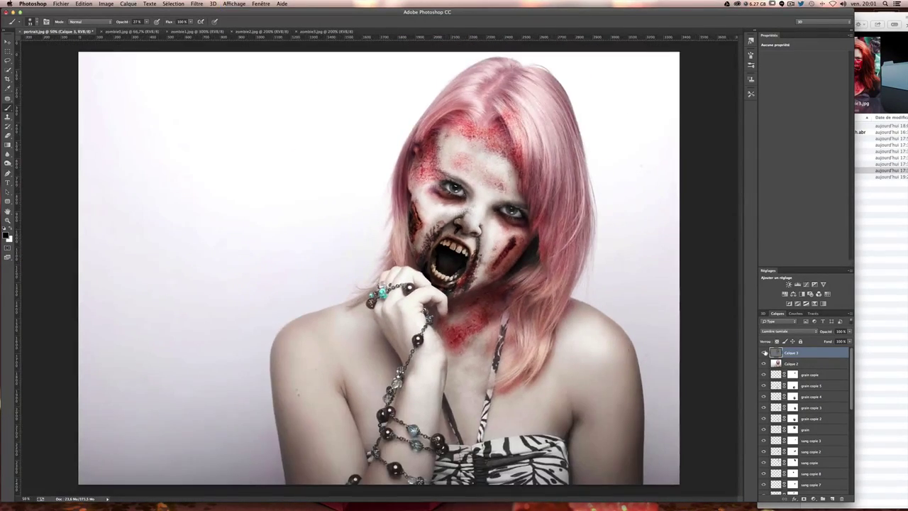
pyautogui.hotkey('ctrl', '+')
pyautogui.moveTo(656, 292); pyautogui.dragTo(568, 318)
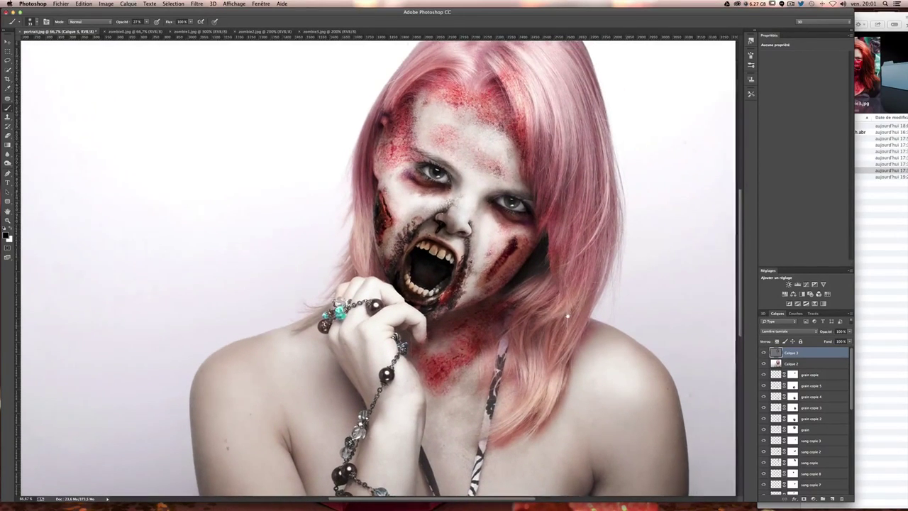
pyautogui.hotkey('ctrl', '+')
pyautogui.moveTo(585, 242); pyautogui.dragTo(508, 311)
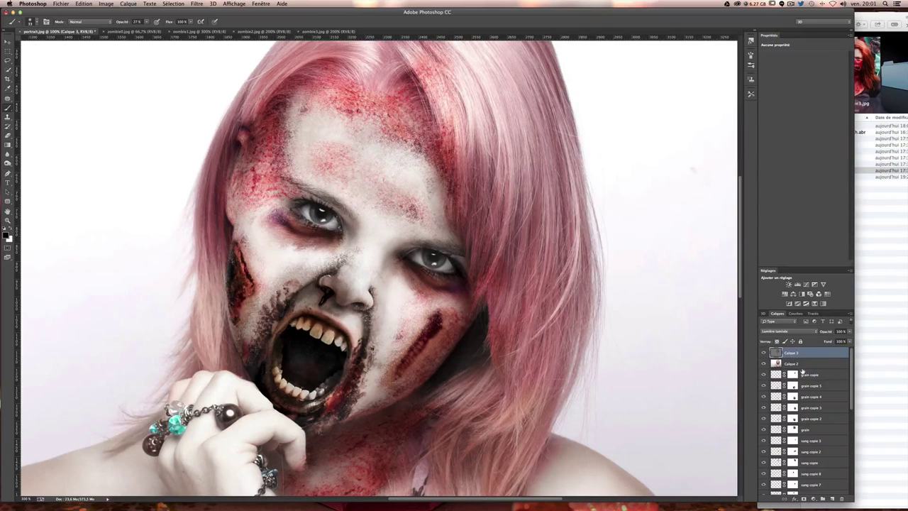
pyautogui.click(796, 364)
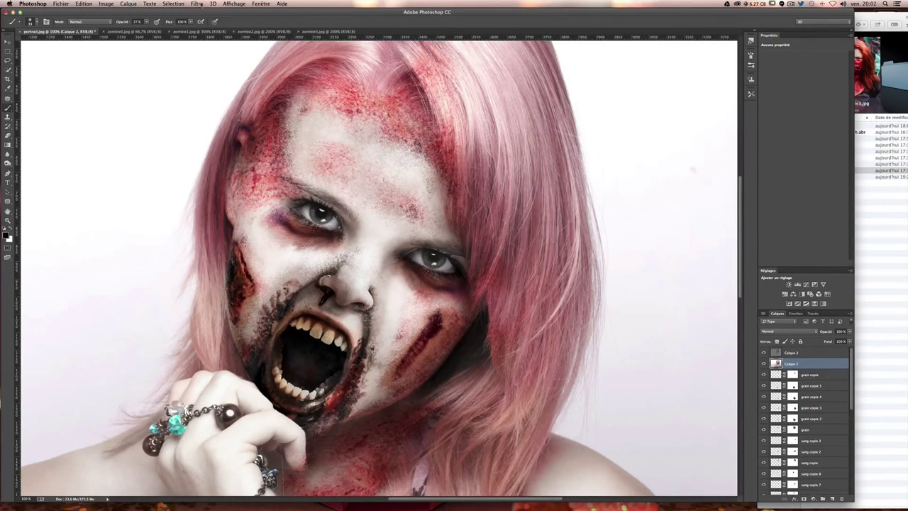
pyautogui.click(199, 3)
# In Camera Raw, set exposure -0.15, contrast +19, highlights +11, shadows +12, whites -3, blacks -12, clarity 10
pyautogui.click(219, 50)
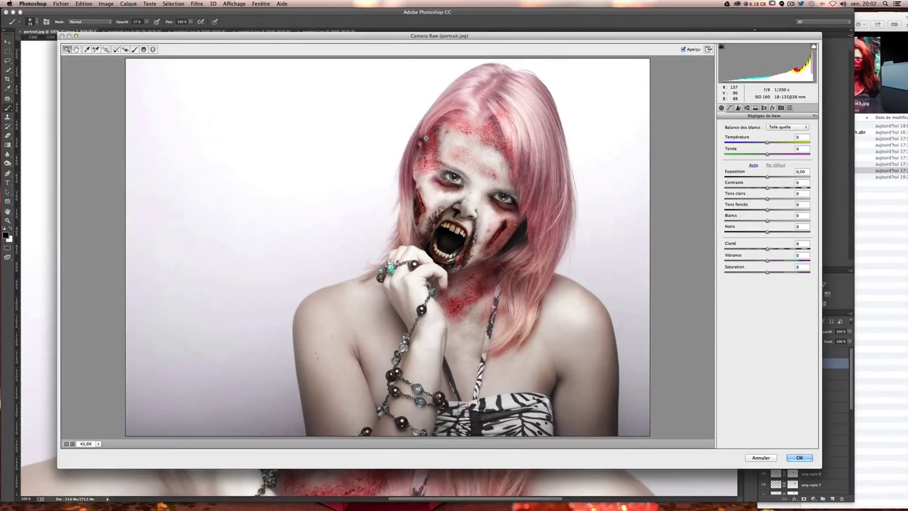
pyautogui.moveTo(768, 177)
pyautogui.mouseDown()
pyautogui.moveTo(779, 201)
pyautogui.moveTo(771, 200)
pyautogui.moveTo(776, 210)
pyautogui.moveTo(765, 220)
pyautogui.moveTo(777, 232)
pyautogui.moveTo(766, 233)
pyautogui.mouseUp()
pyautogui.click(767, 210)
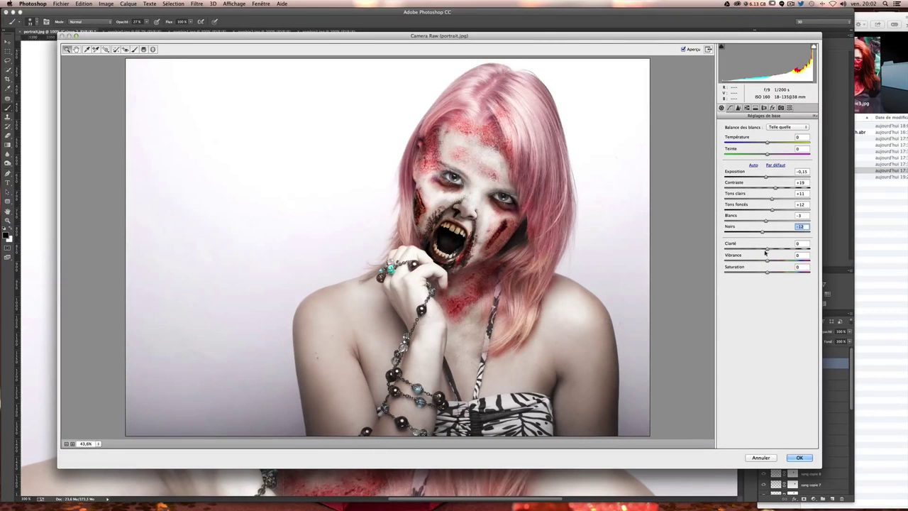
pyautogui.hotkey('ctrl', '+')
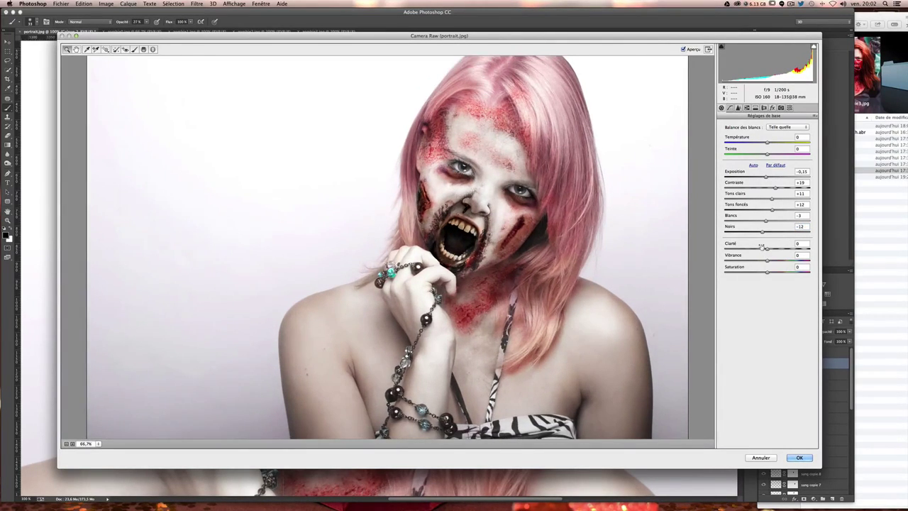
pyautogui.hotkey('ctrl', '+')
pyautogui.hotkey('ctrl', '+')
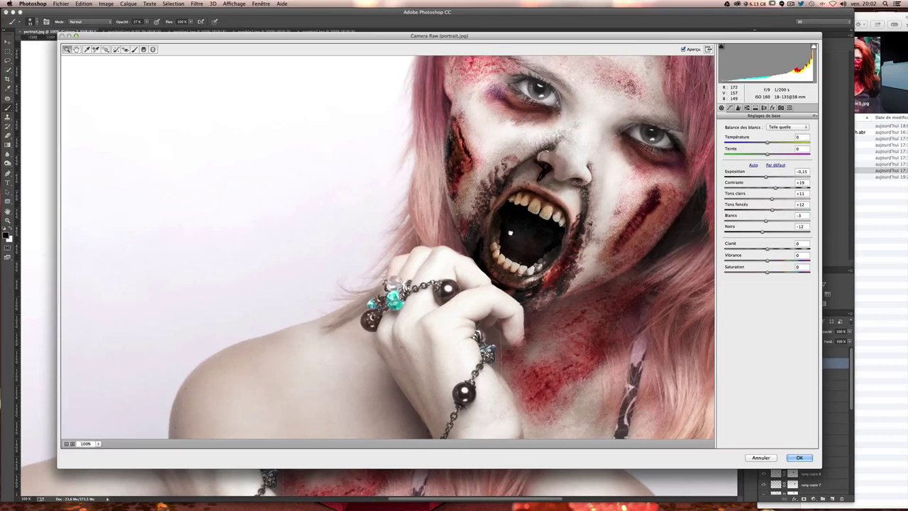
pyautogui.moveTo(570, 168); pyautogui.dragTo(468, 262)
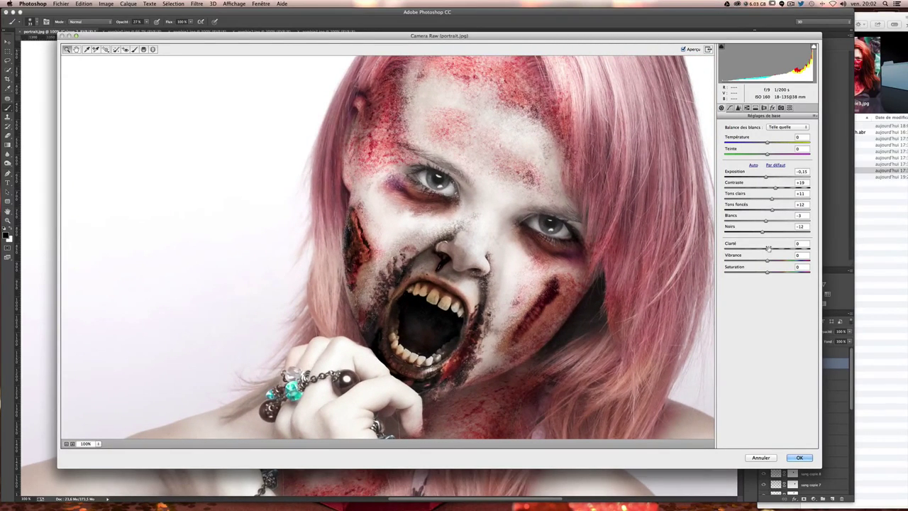
pyautogui.moveTo(768, 248); pyautogui.dragTo(774, 249)
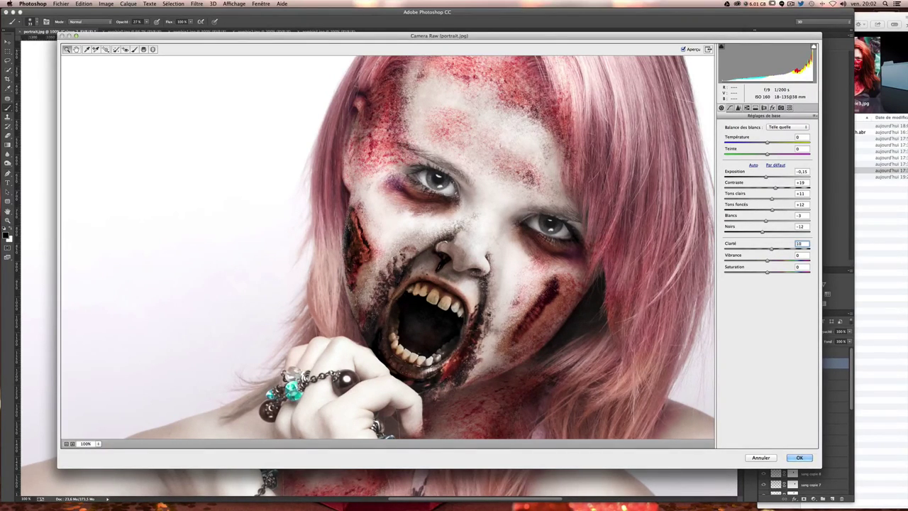
# Set the Adjustment Brush to Temperature +100 and Tint +100, with the eyes zoomed to 200%
pyautogui.click(133, 49)
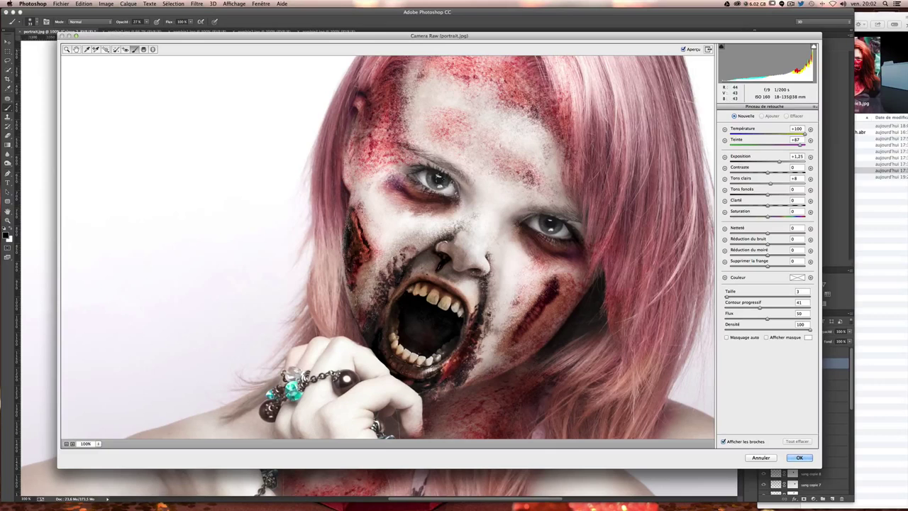
pyautogui.moveTo(804, 133); pyautogui.dragTo(792, 134)
pyautogui.hotkey('ctrl', '+')
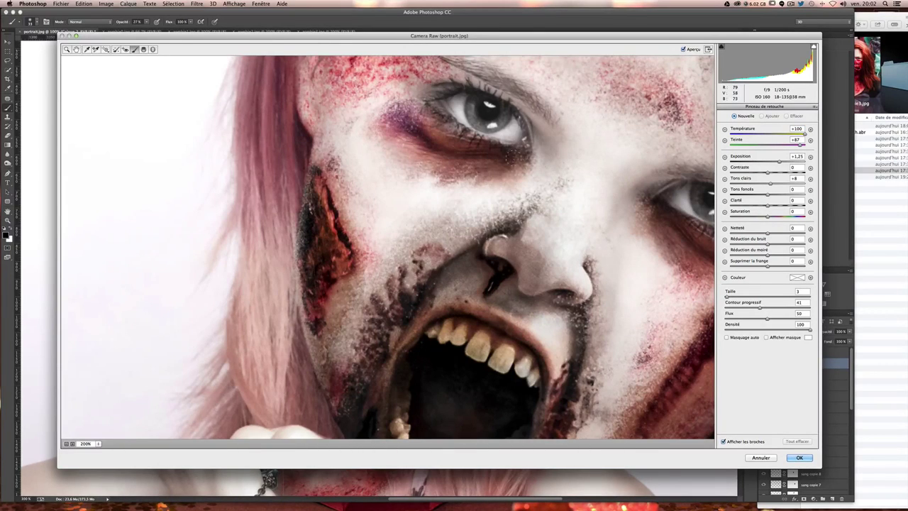
pyautogui.moveTo(525, 148); pyautogui.dragTo(404, 226)
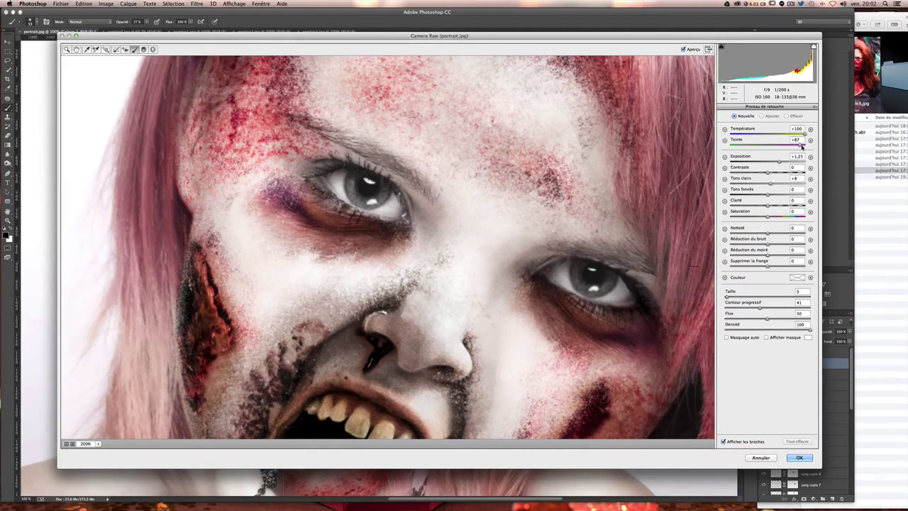
pyautogui.moveTo(802, 146); pyautogui.dragTo(807, 145)
# Paint the warm adjustment over both irises and set the brush feather to 36
pyautogui.click(358, 183)
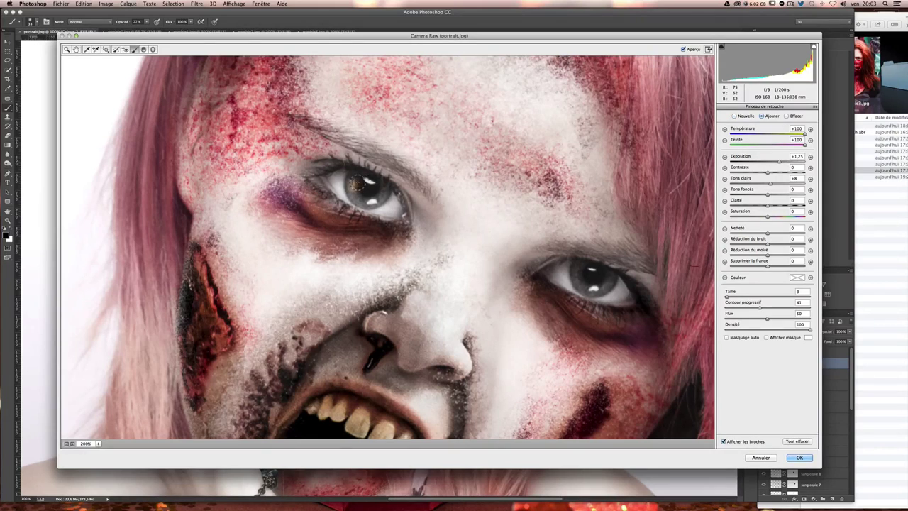
pyautogui.moveTo(359, 183)
pyautogui.mouseDown()
pyautogui.moveTo(368, 200)
pyautogui.moveTo(377, 187)
pyautogui.moveTo(368, 193)
pyautogui.mouseUp()
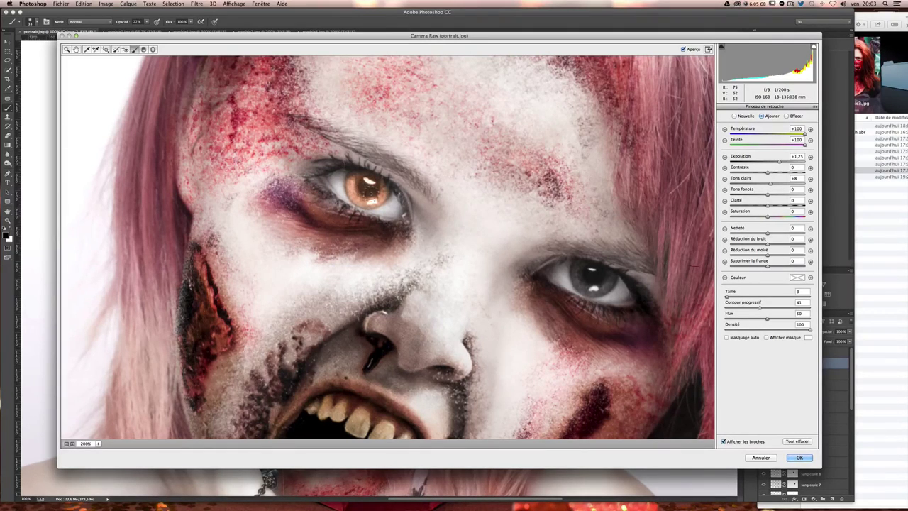
pyautogui.moveTo(587, 281)
pyautogui.mouseDown()
pyautogui.moveTo(600, 273)
pyautogui.moveTo(588, 287)
pyautogui.moveTo(580, 269)
pyautogui.moveTo(600, 287)
pyautogui.mouseUp()
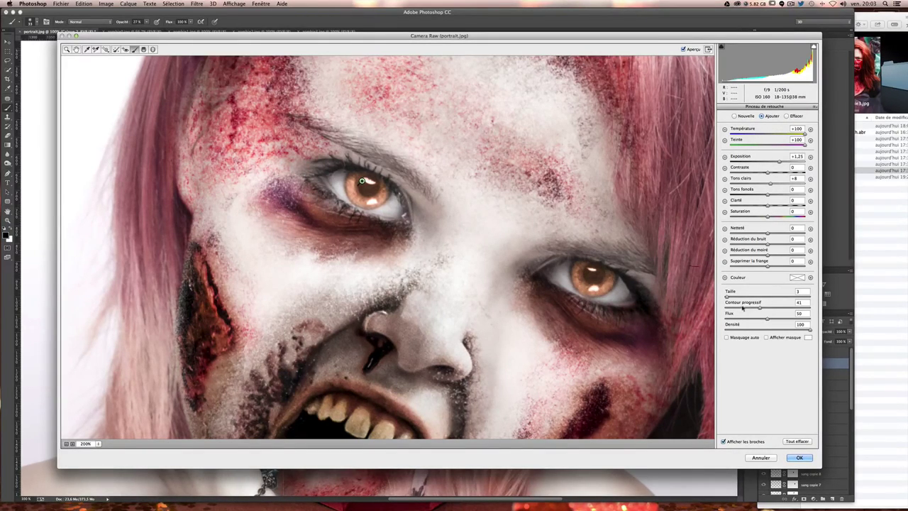
pyautogui.moveTo(762, 307); pyautogui.dragTo(757, 308)
pyautogui.click(580, 269)
# Refine the eye brush: Temperature +41, Tint +58, Exposure +0.85, Contrast +67, Saturation +21, Sharpness +9; apply
pyautogui.moveTo(800, 132)
pyautogui.mouseDown()
pyautogui.moveTo(760, 145)
pyautogui.moveTo(774, 133)
pyautogui.mouseUp()
pyautogui.moveTo(779, 163)
pyautogui.mouseDown()
pyautogui.moveTo(792, 164)
pyautogui.moveTo(773, 163)
pyautogui.moveTo(776, 173)
pyautogui.moveTo(791, 172)
pyautogui.moveTo(771, 184)
pyautogui.moveTo(779, 184)
pyautogui.mouseUp()
pyautogui.moveTo(741, 188)
pyautogui.mouseDown()
pyautogui.moveTo(733, 187)
pyautogui.moveTo(792, 199)
pyautogui.moveTo(769, 207)
pyautogui.mouseUp()
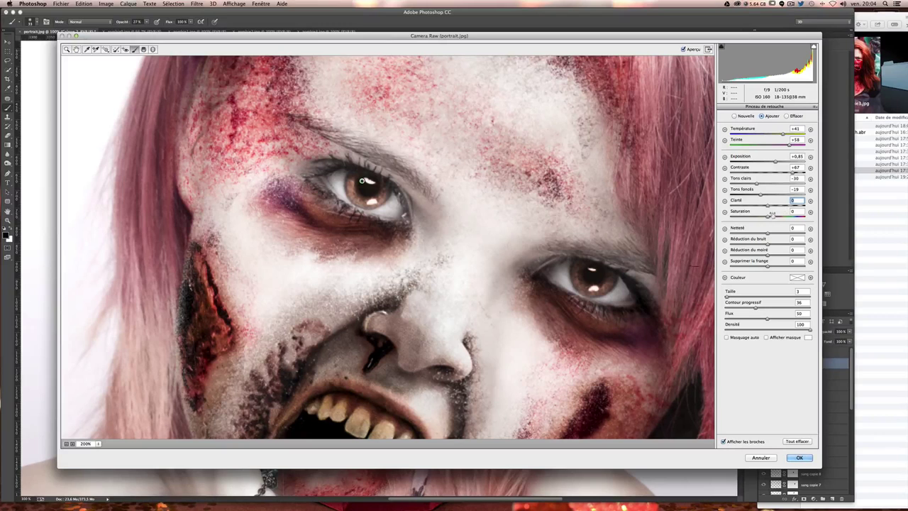
pyautogui.press('Tab')
pyautogui.write('9')
pyautogui.moveTo(770, 217); pyautogui.dragTo(776, 232)
pyautogui.write('9')
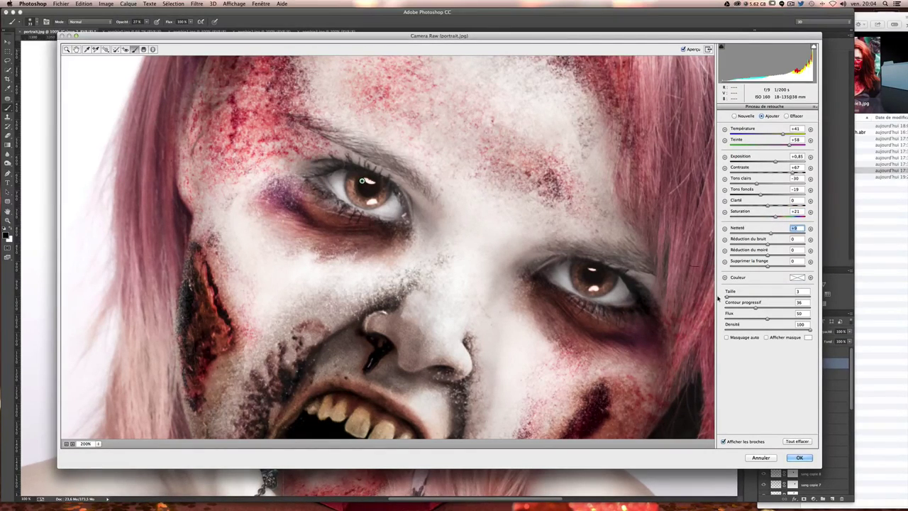
pyautogui.click(799, 457)
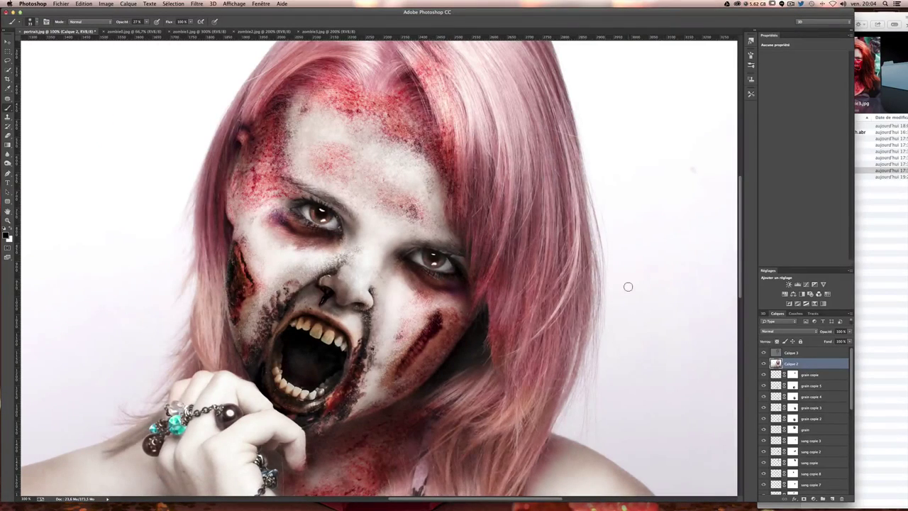
# Compare the image before and after the Camera Raw filter, then zoom to 200% on the face
pyautogui.press('super+z')
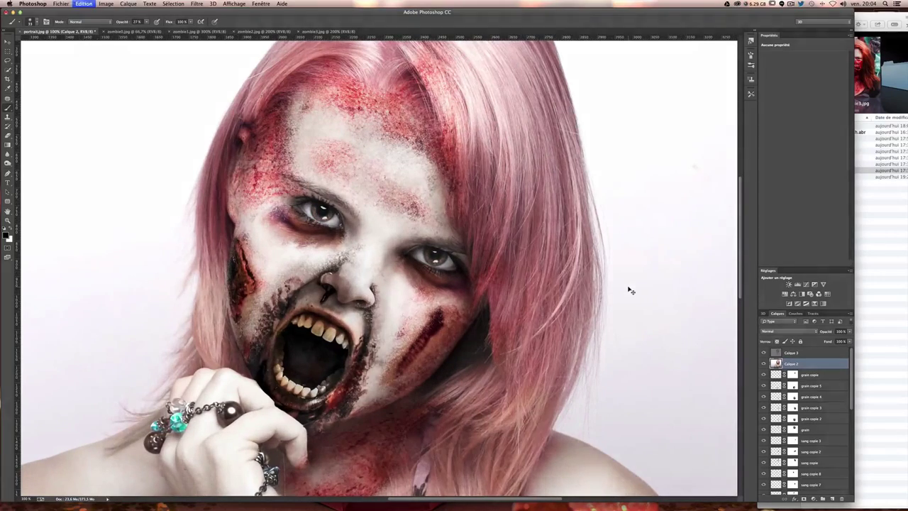
pyautogui.press('super+z')
pyautogui.press('super+z')
pyautogui.press('super+z')
pyautogui.press('super+z')
pyautogui.press('super+minus')
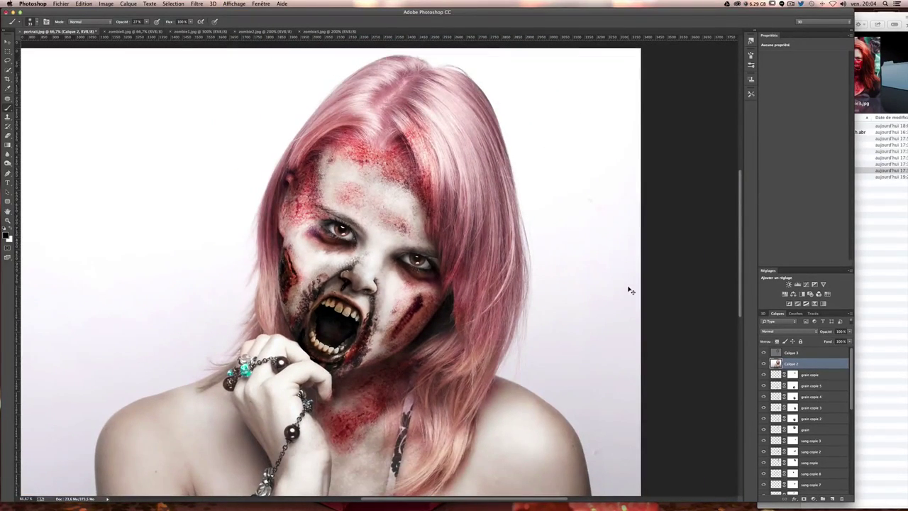
pyautogui.press('super+plus')
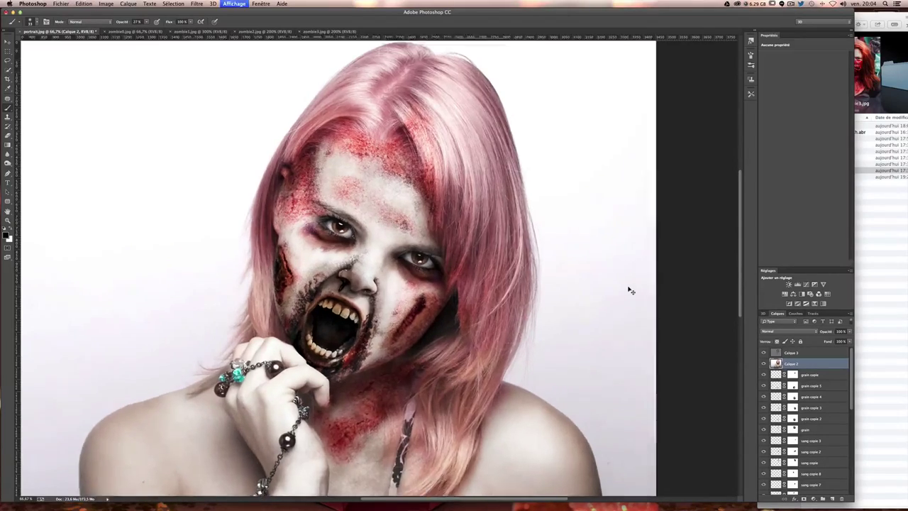
pyautogui.press('super+plus')
pyautogui.hscroll(-3, 553, 213)
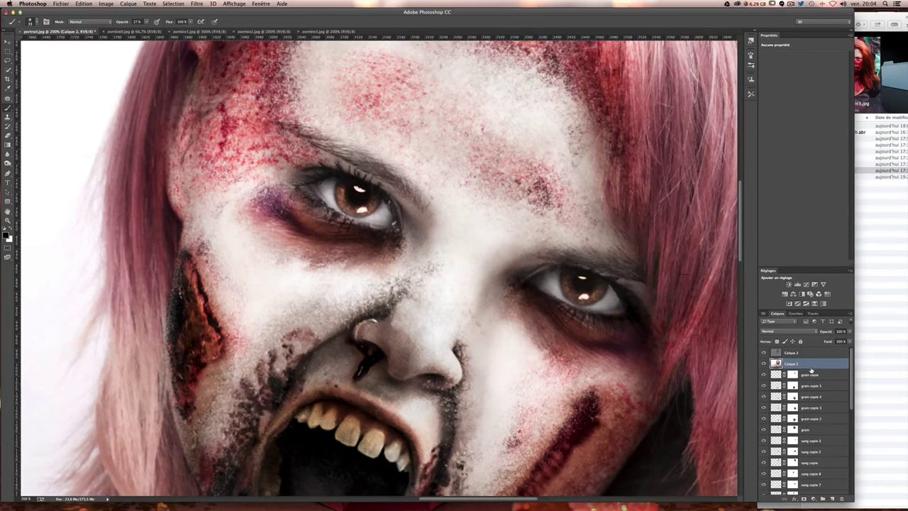
# Stamp visible layers as Calque 4, duplicate it in Densité linéaire (Ajout) mode with a black mask
pyautogui.press('super+alt+shift+e')
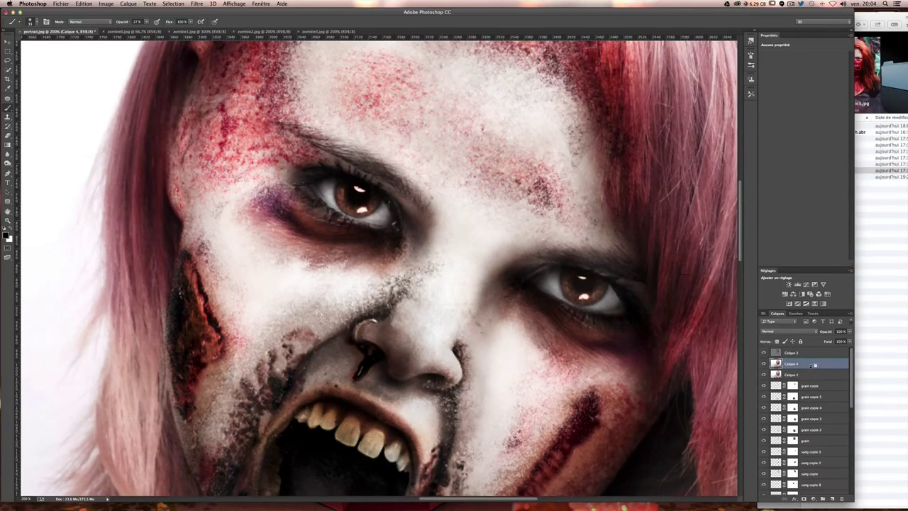
pyautogui.moveTo(811, 369); pyautogui.dragTo(801, 353)
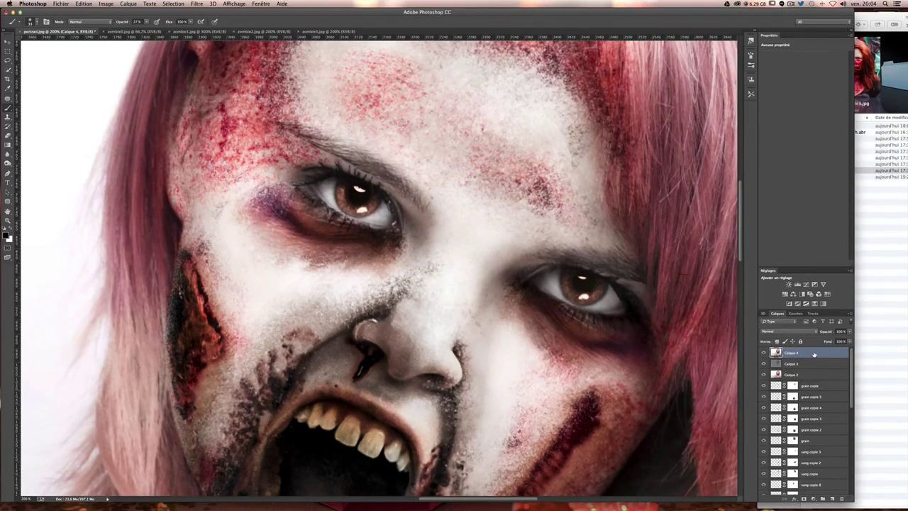
pyautogui.moveTo(815, 353); pyautogui.dragTo(832, 498)
pyautogui.click(784, 331)
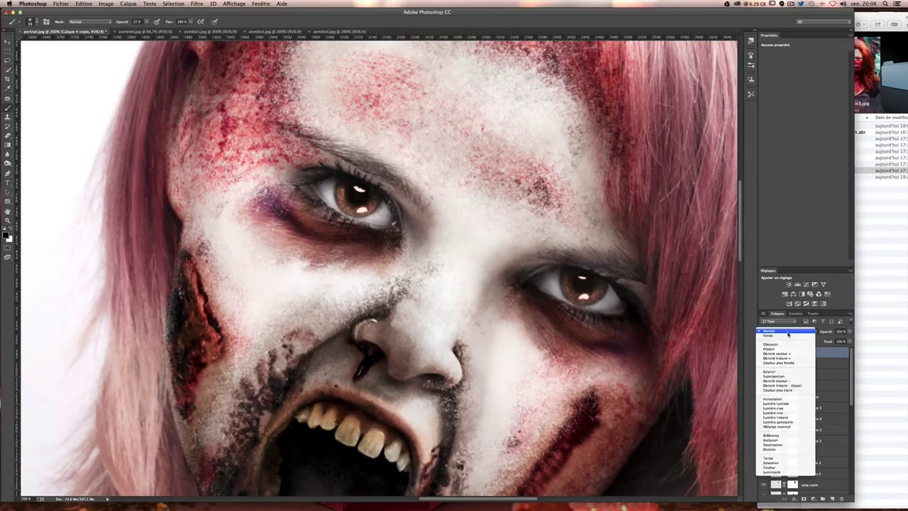
pyautogui.click(786, 386)
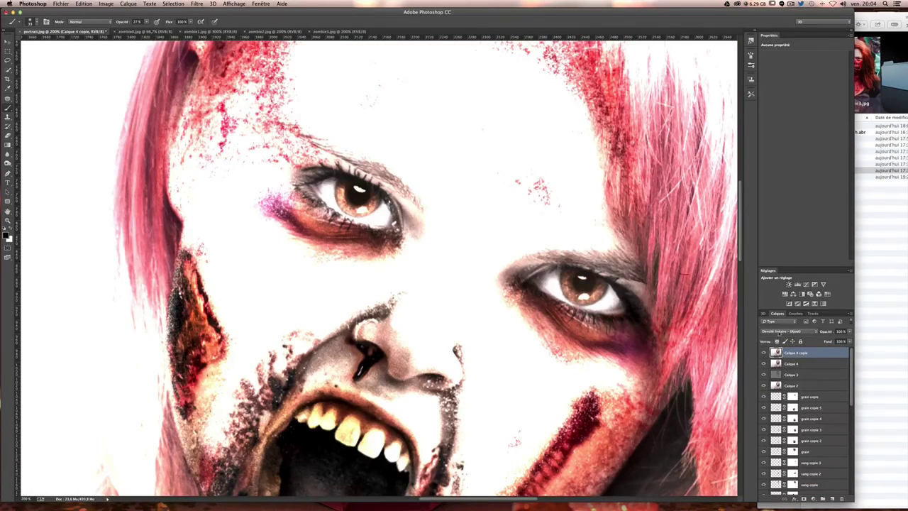
pyautogui.keyDown('alt'); pyautogui.click(803, 499); pyautogui.keyUp('alt')
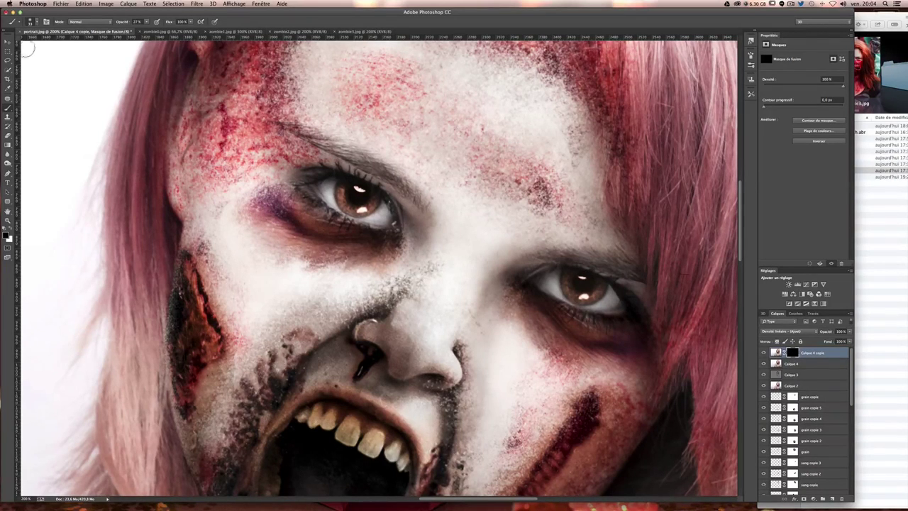
# Paint white on the 'Calque 4 copie' mask over both irises and eye whites to reveal the brightening
pyautogui.click(11, 229)
pyautogui.moveTo(325, 183)
pyautogui.mouseDown()
pyautogui.moveTo(334, 199)
pyautogui.moveTo(381, 213)
pyautogui.mouseUp()
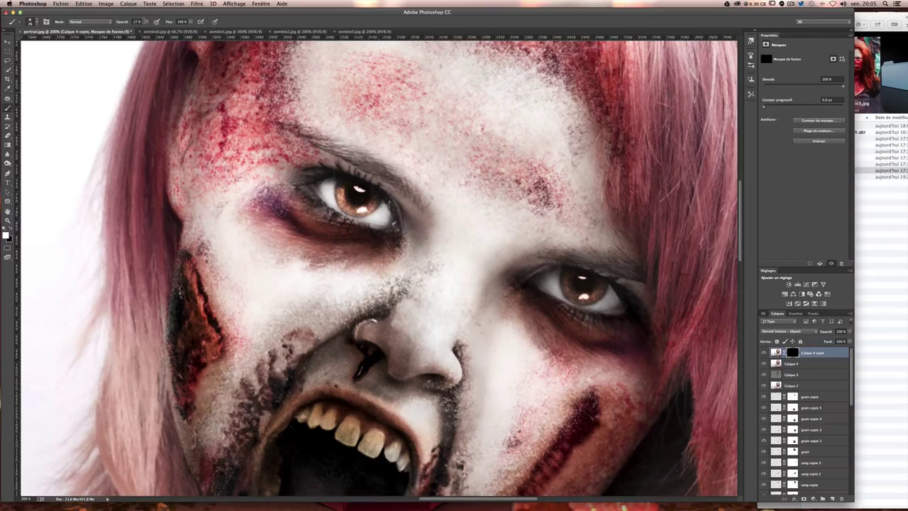
pyautogui.scroll(2, 376, 188)
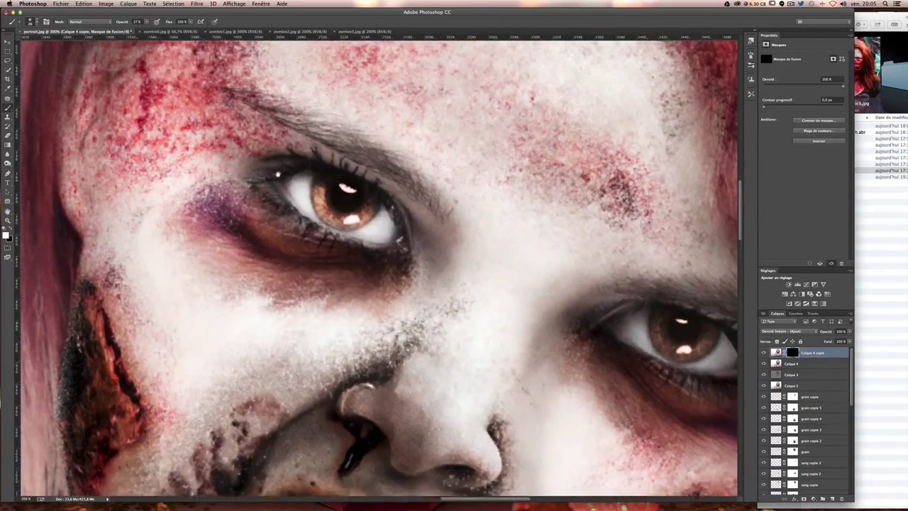
pyautogui.scroll(3, 277, 173)
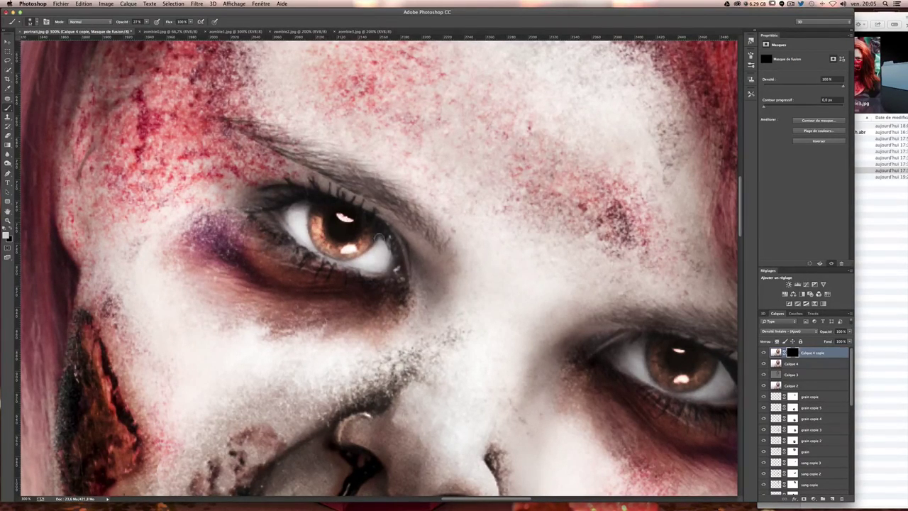
pyautogui.hscroll(3, 570, 298)
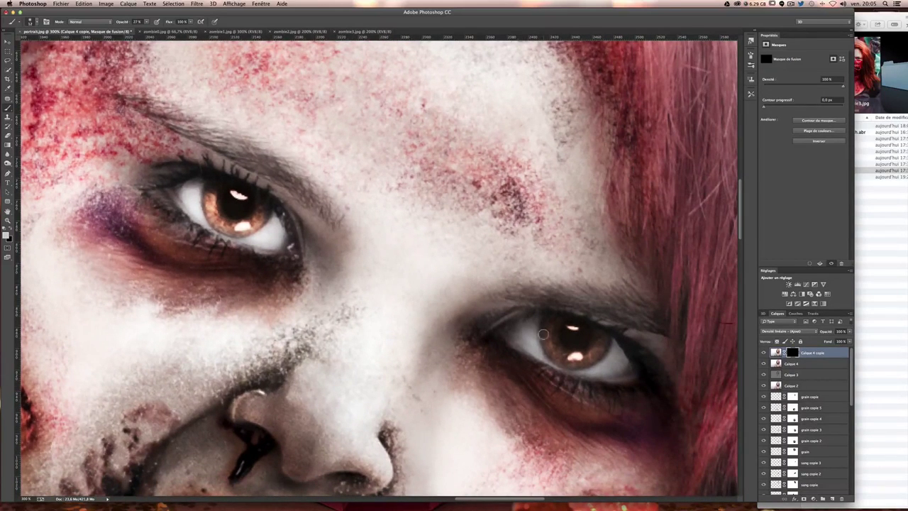
pyautogui.moveTo(533, 325)
pyautogui.mouseDown()
pyautogui.moveTo(549, 358)
pyautogui.moveTo(612, 358)
pyautogui.moveTo(610, 371)
pyautogui.moveTo(565, 350)
pyautogui.moveTo(556, 333)
pyautogui.moveTo(616, 365)
pyautogui.moveTo(522, 347)
pyautogui.moveTo(549, 339)
pyautogui.moveTo(624, 365)
pyautogui.mouseUp()
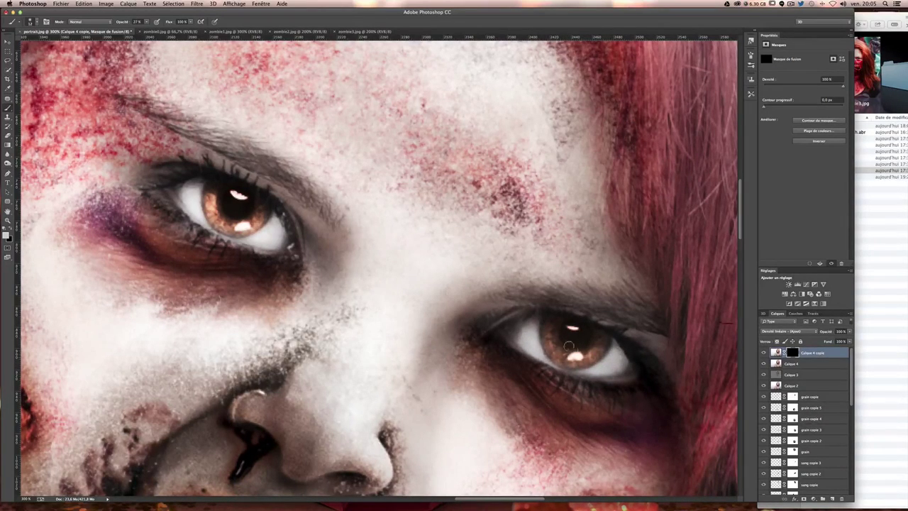
pyautogui.moveTo(567, 345)
pyautogui.mouseDown()
pyautogui.moveTo(578, 355)
pyautogui.moveTo(549, 344)
pyautogui.mouseUp()
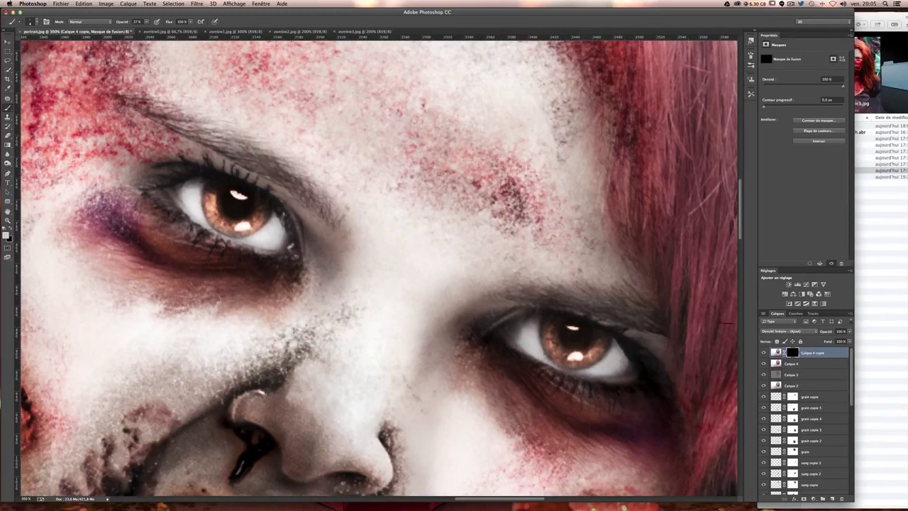
# Drop the 'Calque 4 copie' glow layer to about 50% opacity, judging the full portrait
pyautogui.press('super+minus')
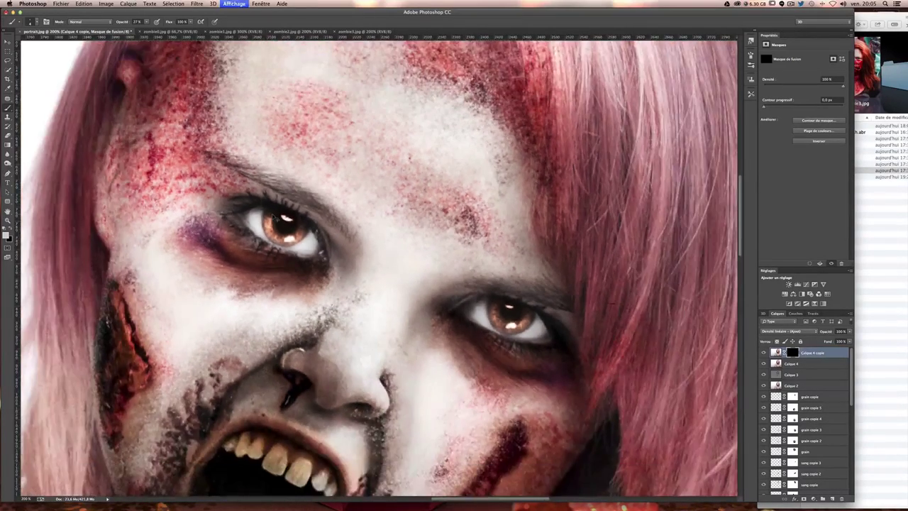
pyautogui.press('super+minus')
pyautogui.press('super+minus')
pyautogui.moveTo(272, 215); pyautogui.dragTo(651, 317)
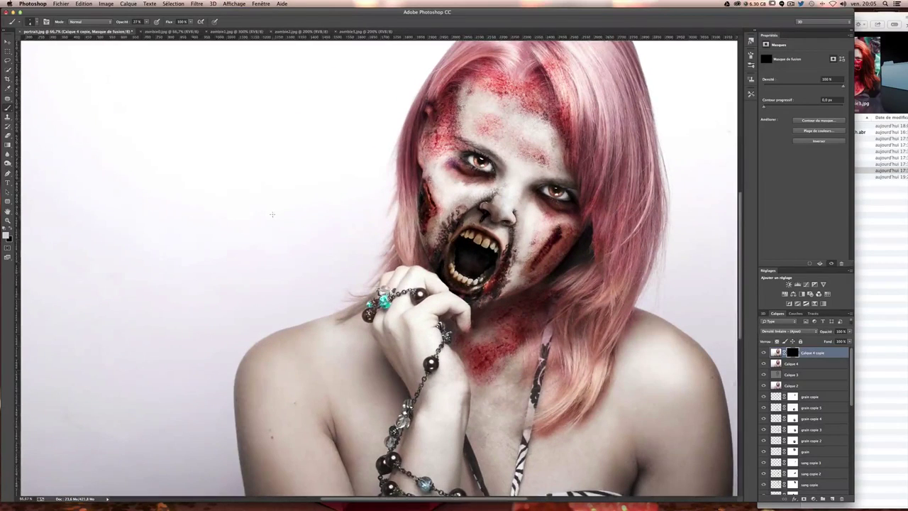
pyautogui.press('super+r')
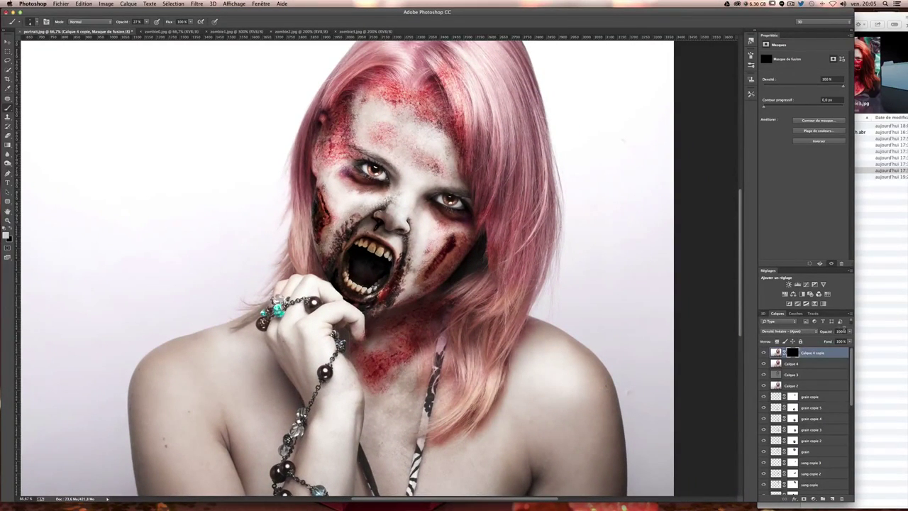
pyautogui.moveTo(826, 332); pyautogui.dragTo(795, 331)
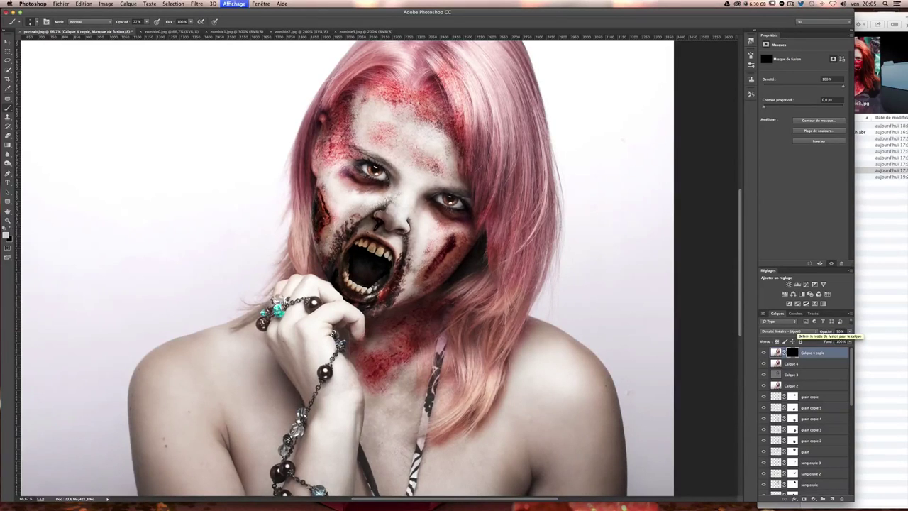
pyautogui.press('super+minus')
pyautogui.press('super+plus')
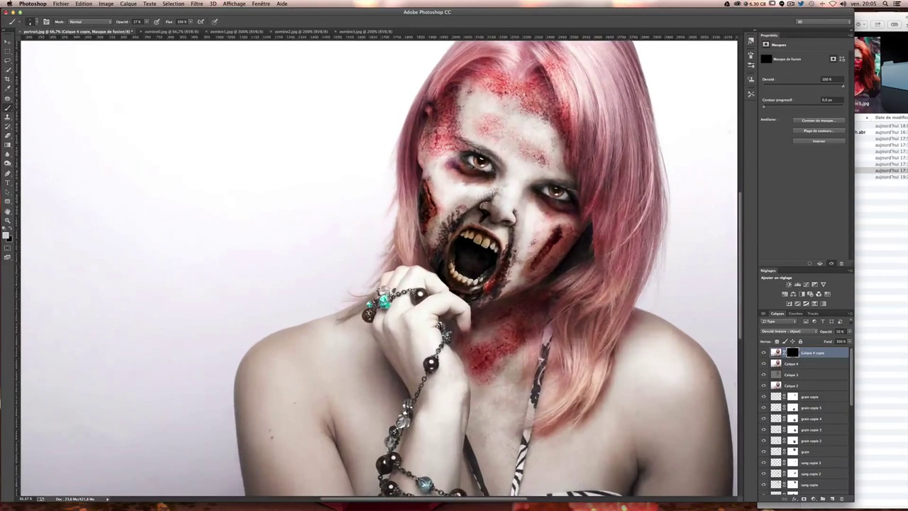
pyautogui.scroll(3, 380, 267)
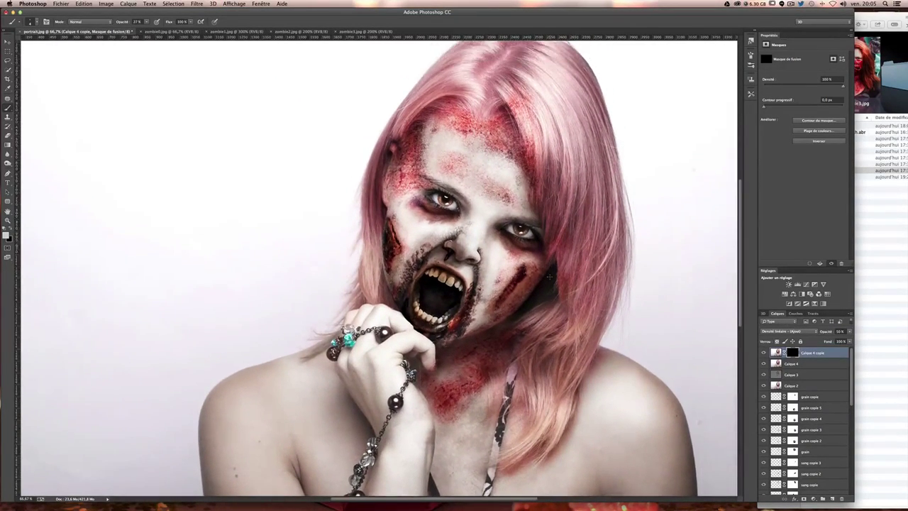